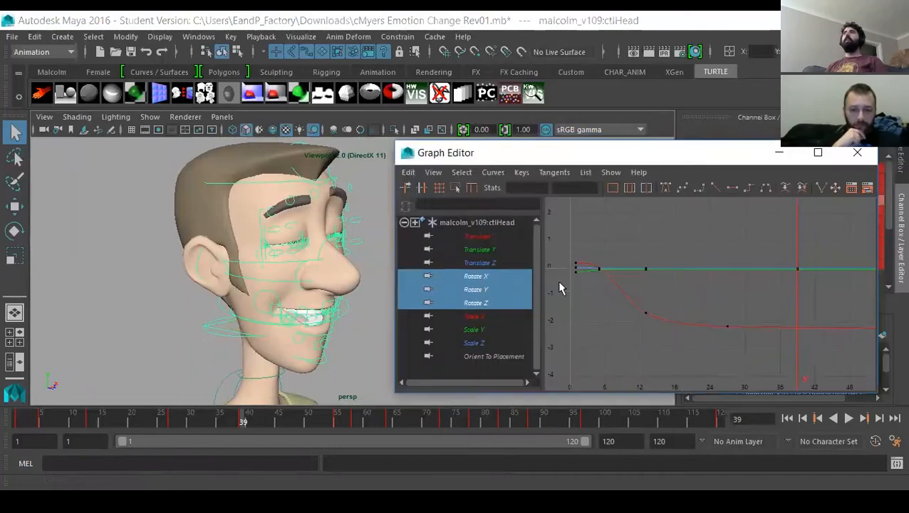
Examine the head control's Rotate X and Rotate Z curves one at a time in the Graph Editor.
click(477, 277)
key(a)
alt+middle_drag(595, 357, 637, 308)
scroll(698, 295, up, 6)
alt+middle_drag(591, 335, 821, 345)
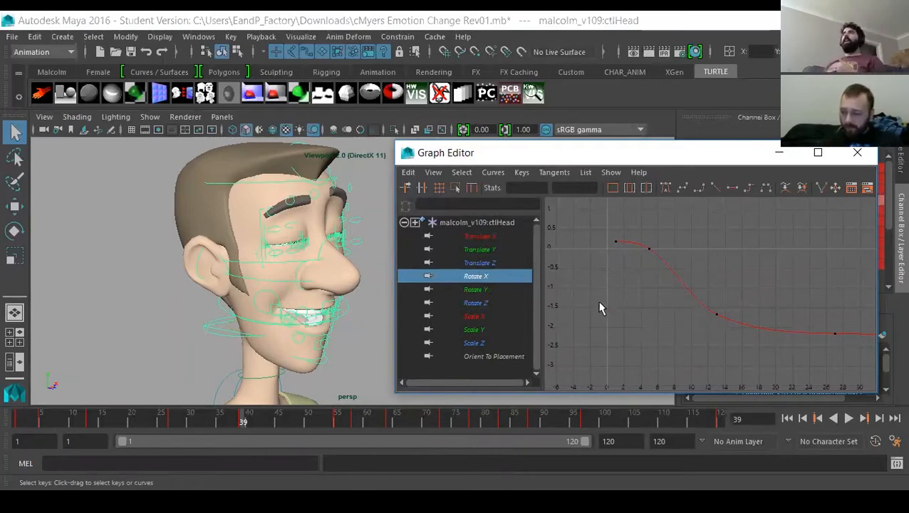
click(476, 302)
key(f)
alt+middle_drag(622, 362, 679, 277)
drag(733, 292, 729, 291)
key(f)
alt+middle_drag(618, 319, 763, 299)
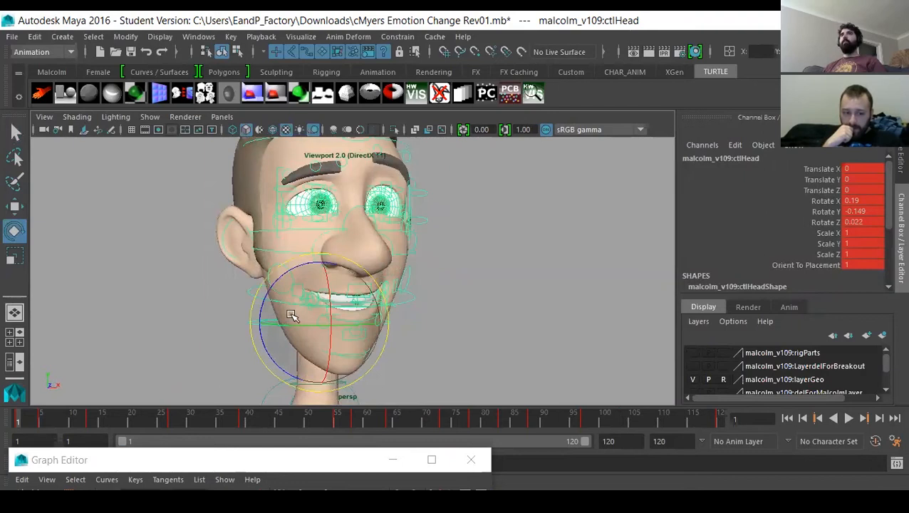
Try raising the frame 5 Rotate X key to 0.19, and select the early keys of Rotate Y and Rotate Z.
drag(300, 326, 326, 295)
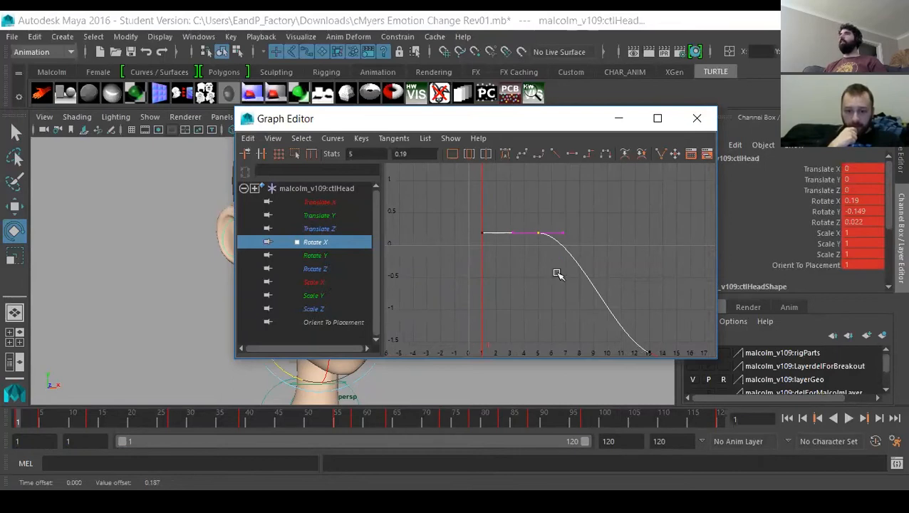
click(329, 258)
key(a)
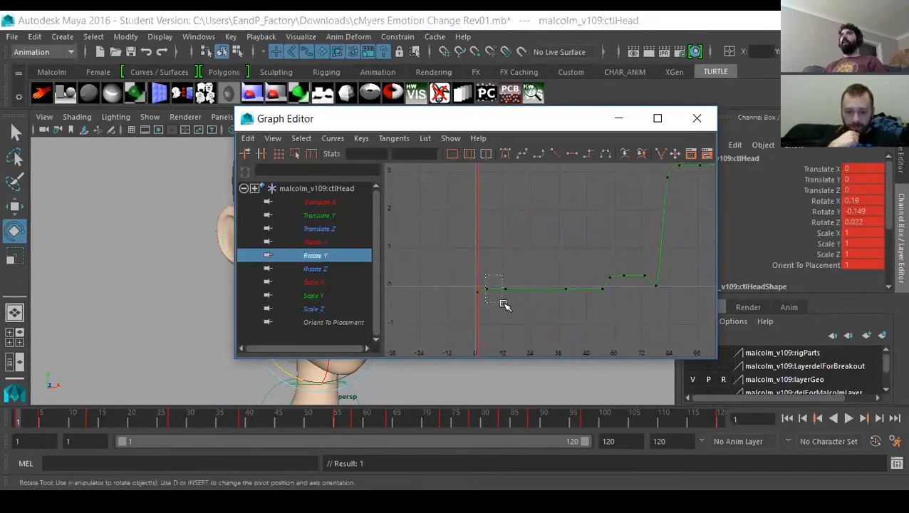
drag(510, 307, 510, 306)
click(315, 269)
key(a)
alt+middle_drag(505, 287, 571, 236)
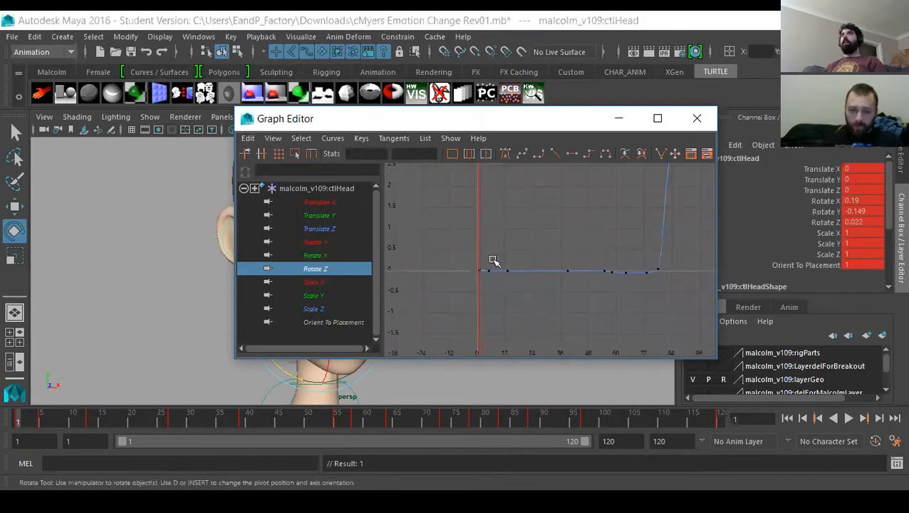
drag(485, 267, 494, 276)
Examine the spacing of the keys along the head's Rotate Z curve.
key(f)
click(511, 280)
alt+middle_drag(614, 274, 448, 266)
alt+right_drag(534, 261, 478, 283)
drag(509, 239, 724, 296)
alt+middle_drag(627, 306, 531, 288)
alt+middle_drag(445, 314, 537, 293)
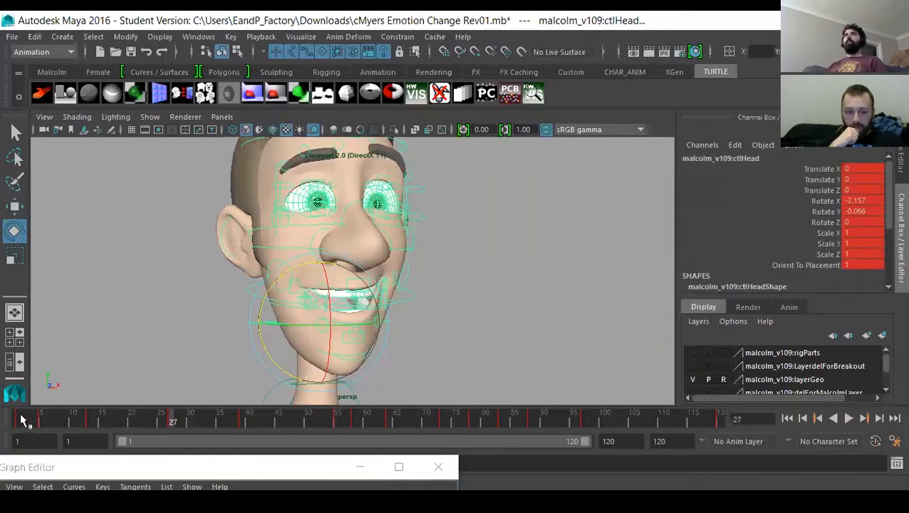
Compare the head pose at frames 1 and 27, and try rotating the head control at frame 1.
click(17, 418)
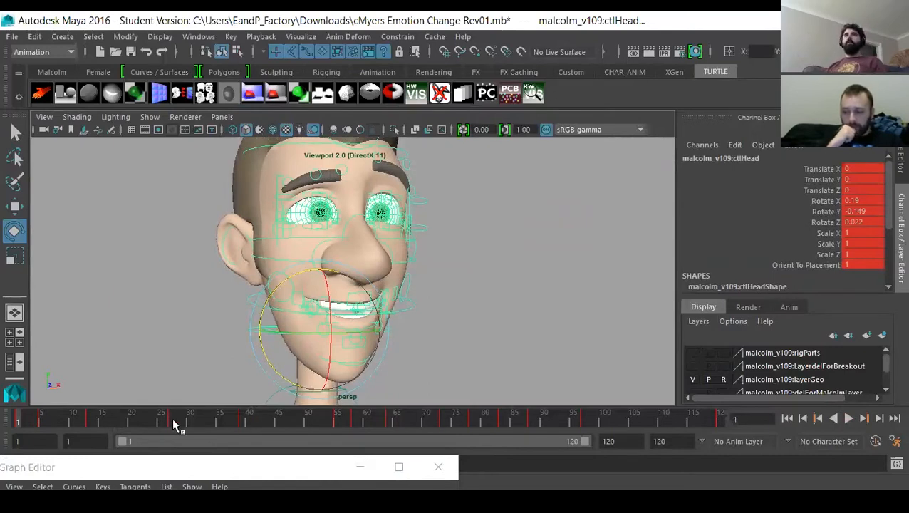
click(173, 423)
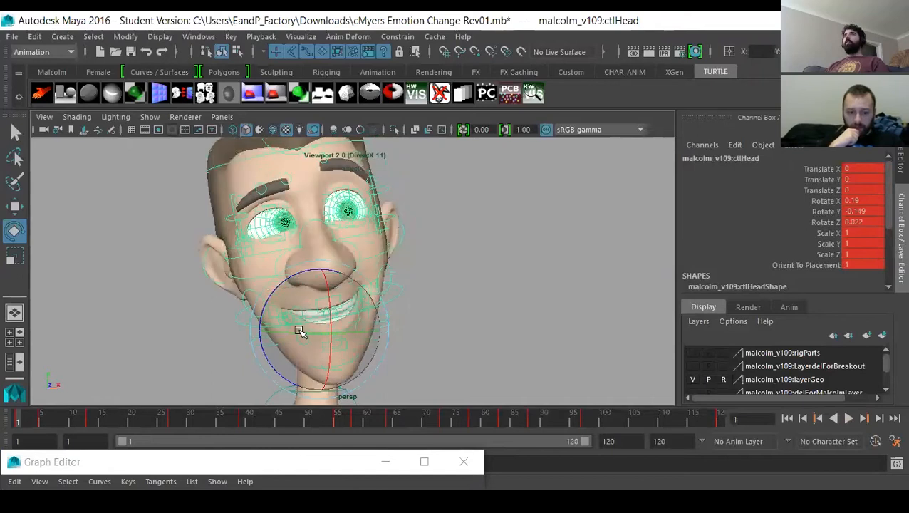
mouse_move(300, 330)
mouse_down()
mouse_move(309, 328)
mouse_move(306, 314)
mouse_up()
key(ctrl+z)
key(ctrl+z)
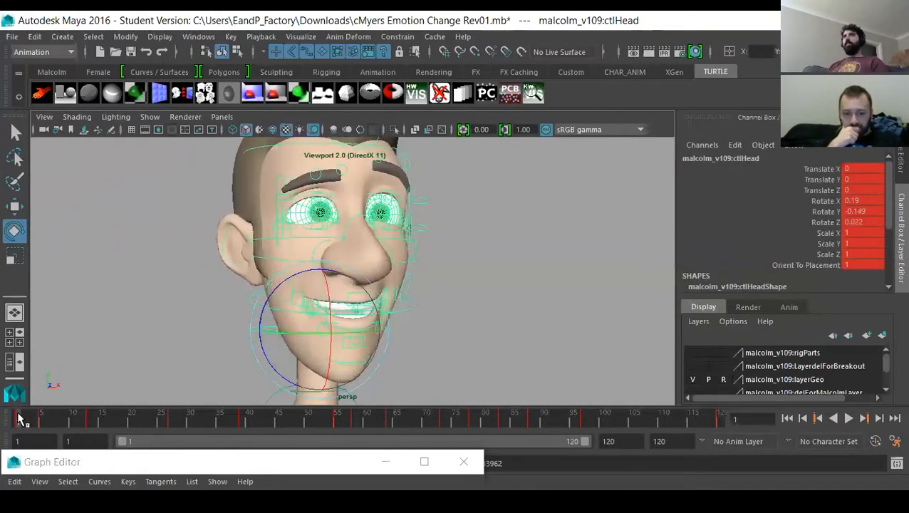
Try an exaggerated head rotation keyed at frame 1, select its rotation keys, and undo the attempt.
click(206, 458)
drag(206, 458, 602, 136)
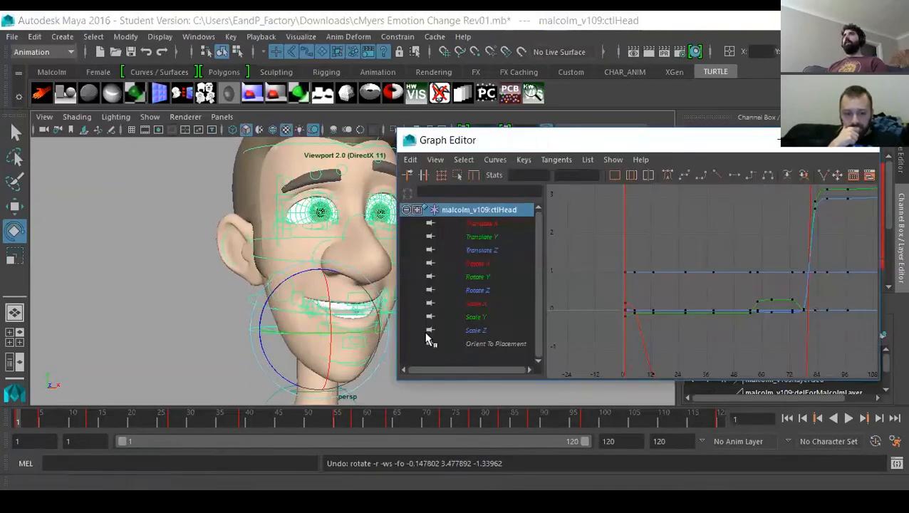
drag(308, 304, 252, 322)
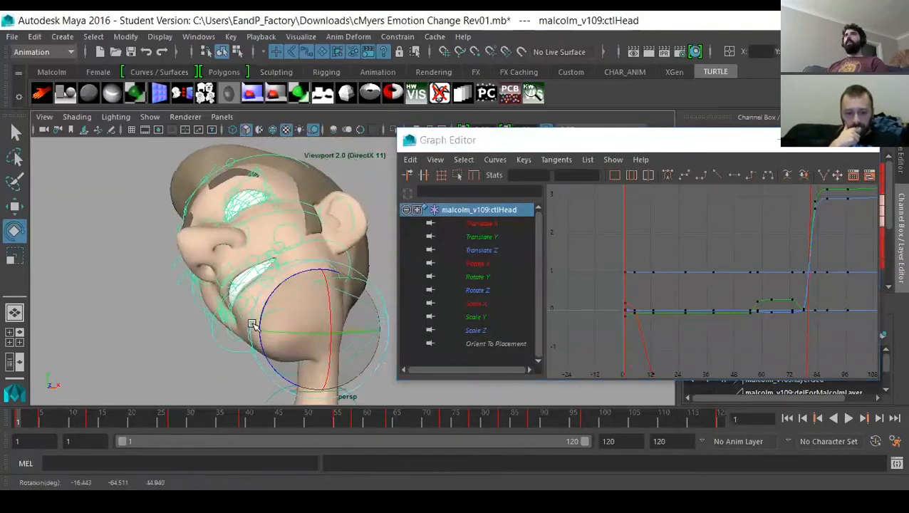
key(s)
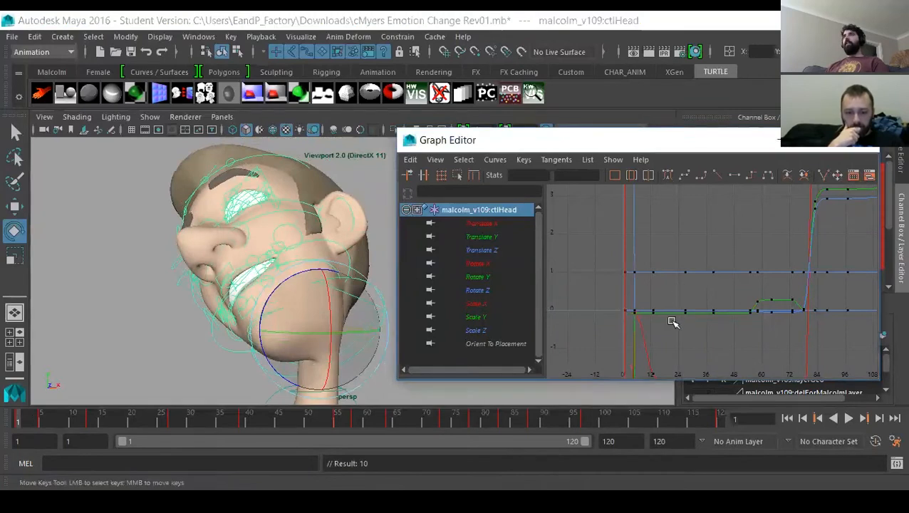
drag(481, 268, 484, 292)
key(f)
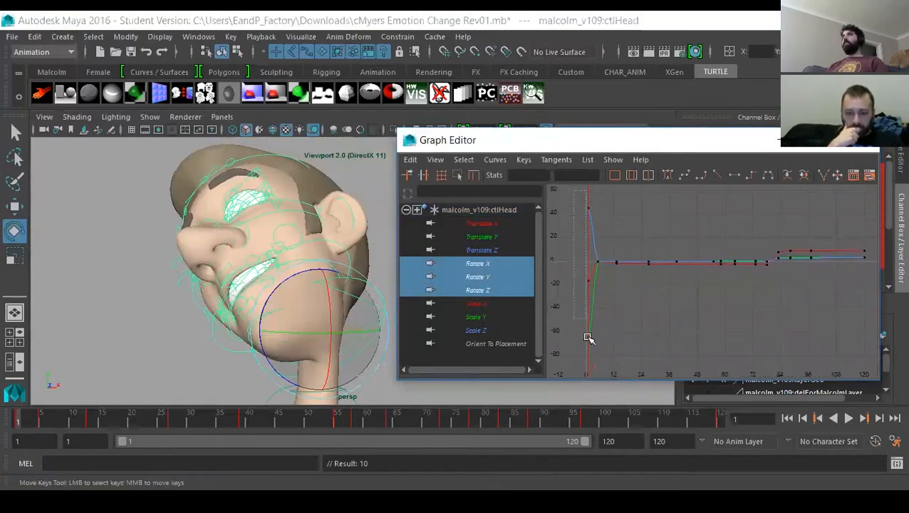
drag(588, 338, 590, 356)
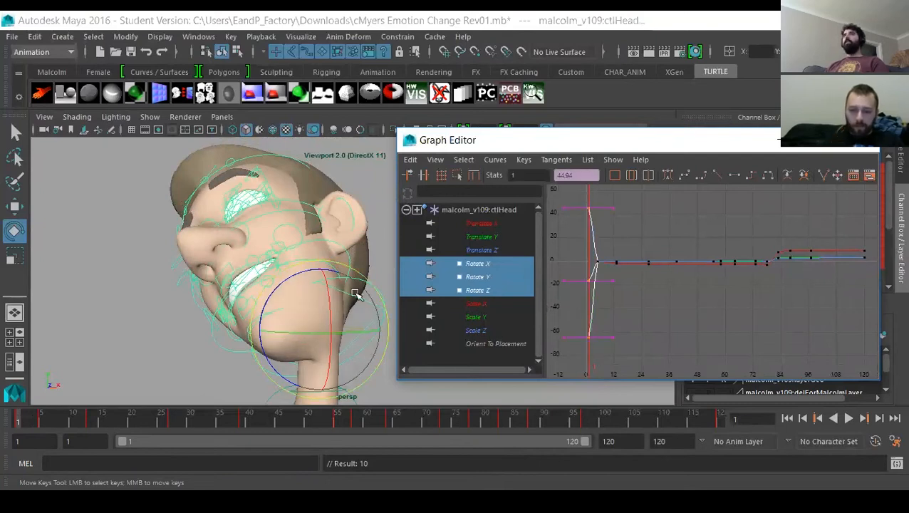
key(ctrl+z)
key(ctrl+z)
key(ctrl+z)
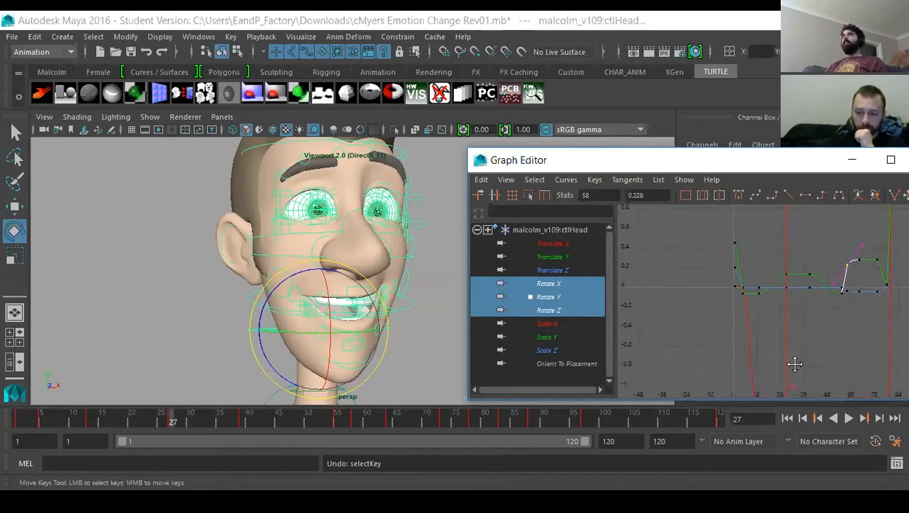
Lower the head's Rotate Y keys at frames 27 and 39 to about -0.13.
alt+middle_drag(795, 364, 795, 383)
alt+right_drag(795, 383, 803, 344)
drag(751, 255, 845, 304)
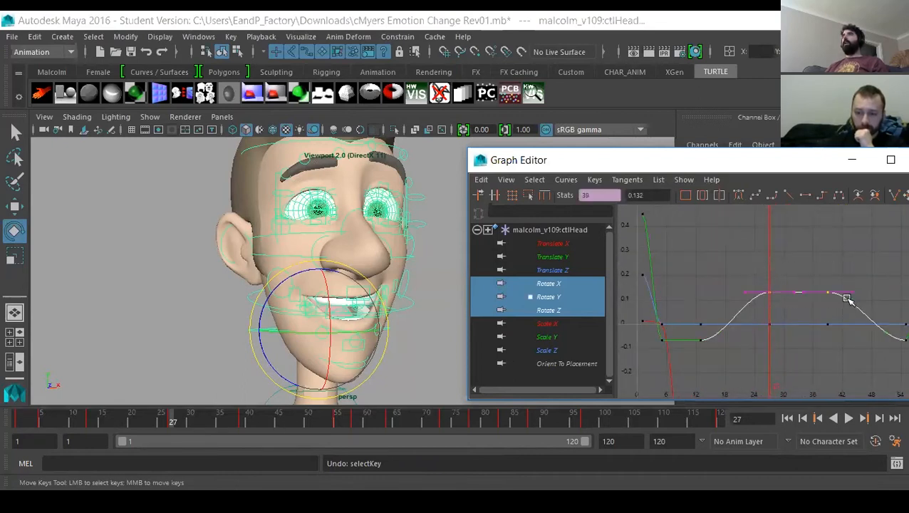
key(w)
middle_drag(775, 254, 776, 292)
middle_drag(749, 338, 780, 347)
Lower the Rotate Y key at frame 13 to about -0.1 so the curve eases into the hold.
scroll(783, 333, down, 3)
scroll(782, 331, up, 2)
click(749, 306)
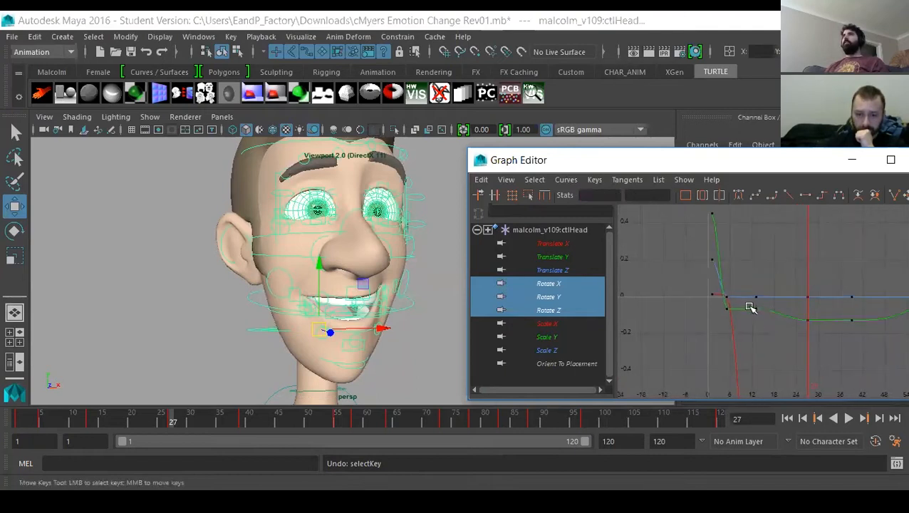
drag(774, 327, 758, 331)
middle_drag(759, 330, 760, 339)
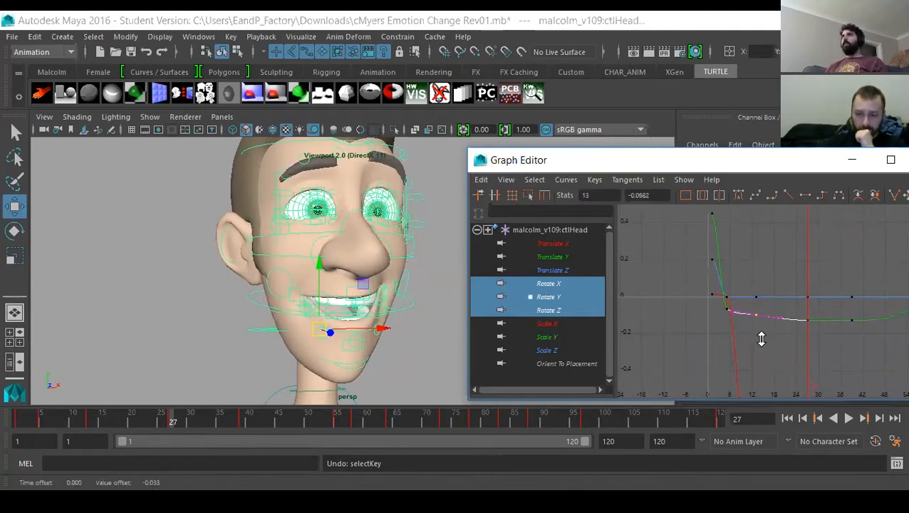
Raise the Rotate Y key at frame 5 to about 0.09 to smooth the descent from frame 1.
scroll(720, 339, up, 3)
click(712, 316)
middle_drag(698, 346, 707, 381)
scroll(773, 283, down, 4)
scroll(743, 319, up, 1)
scroll(740, 297, up, 4)
scroll(753, 310, down, 4)
scroll(754, 307, up, 1)
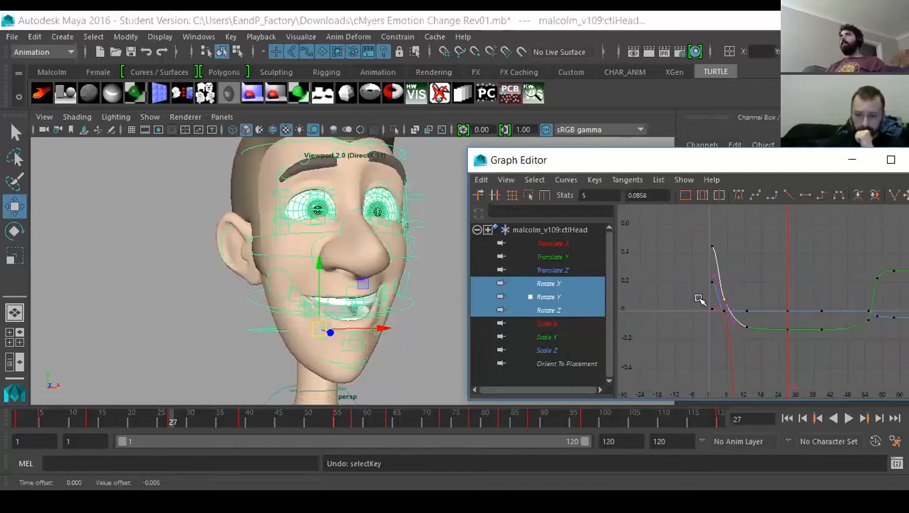
Isolate the Rotate Z curve, lower its keys at frames 27 and 39 to about -0.29, and scrub the motion.
drag(822, 314, 824, 318)
alt+middle_drag(823, 318, 722, 372)
key(f)
scroll(821, 287, down, 4)
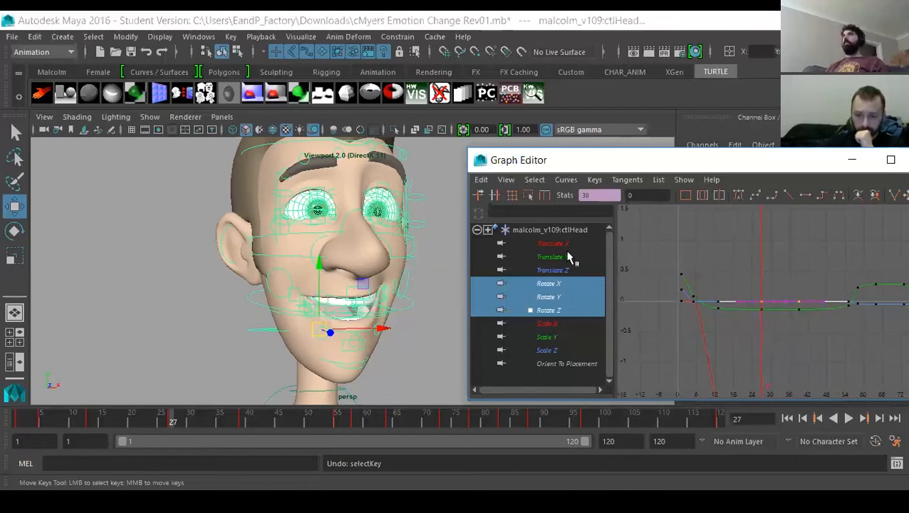
click(550, 311)
key(f)
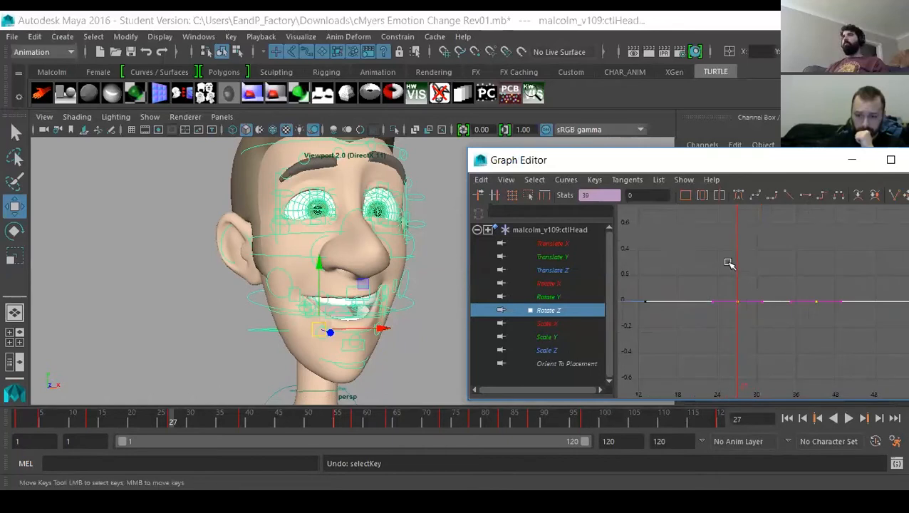
click(768, 339)
key(f)
scroll(750, 335, up, 4)
drag(719, 330, 736, 340)
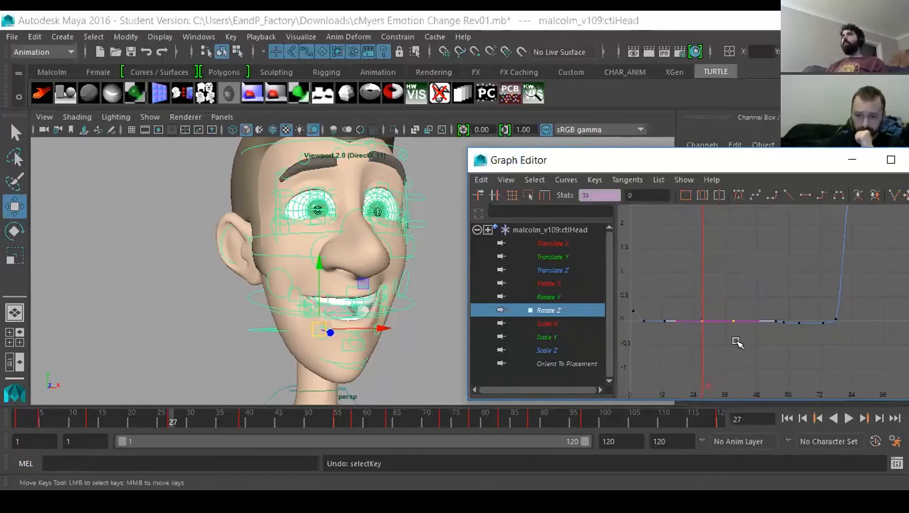
drag(17, 425, 173, 426)
shift+middle_drag(738, 367, 735, 381)
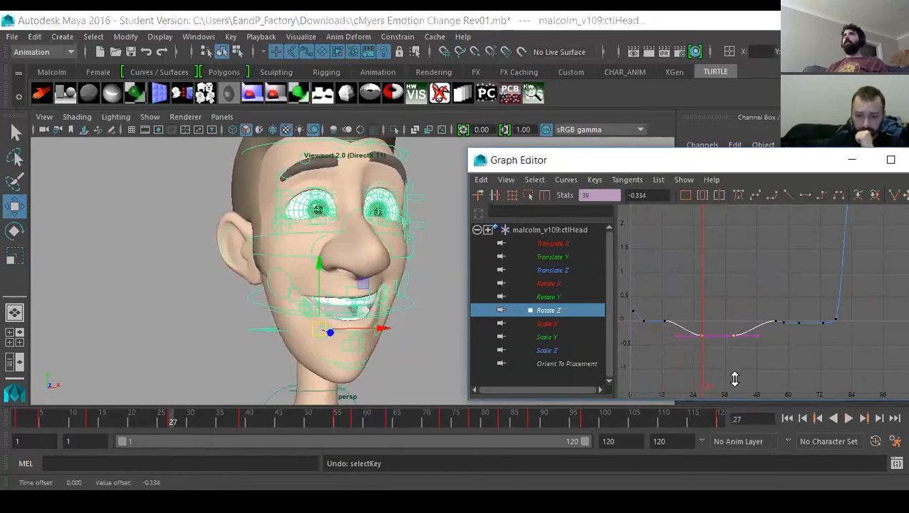
drag(19, 425, 160, 413)
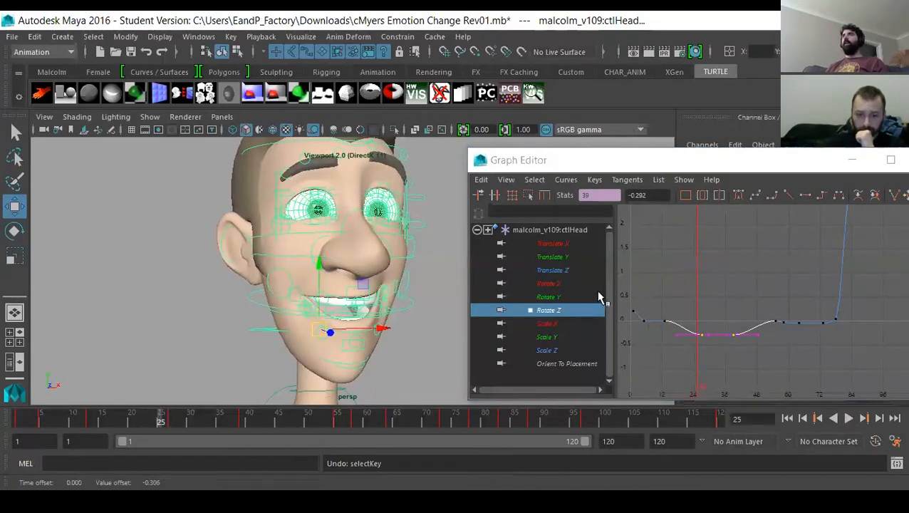
Lower the Rotate Z key at frame 13 to about -0.2 and raise the one at frame 5 to about 0.116.
alt+middle_drag(760, 300, 780, 275)
alt+right_drag(779, 276, 706, 333)
alt+middle_drag(705, 333, 799, 331)
click(665, 362)
drag(711, 267, 737, 303)
middle_drag(734, 273, 736, 283)
click(686, 298)
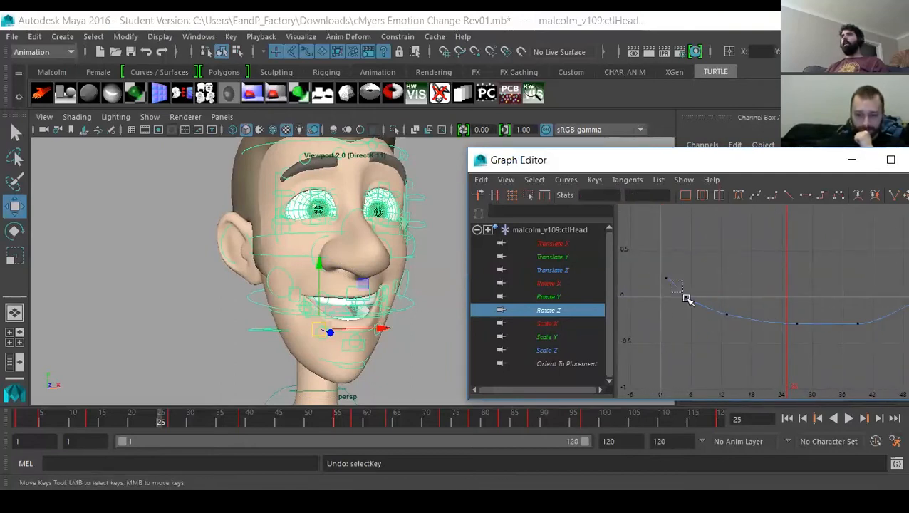
middle_drag(685, 321, 686, 319)
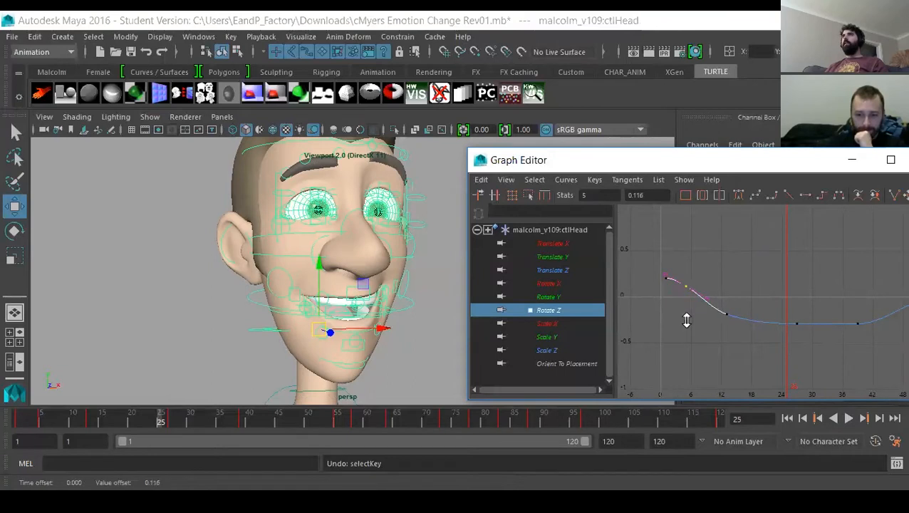
Show the Rotate X, Y and Z curves together, select their keys through frame 39, and key the head at frame 39.
click(550, 284)
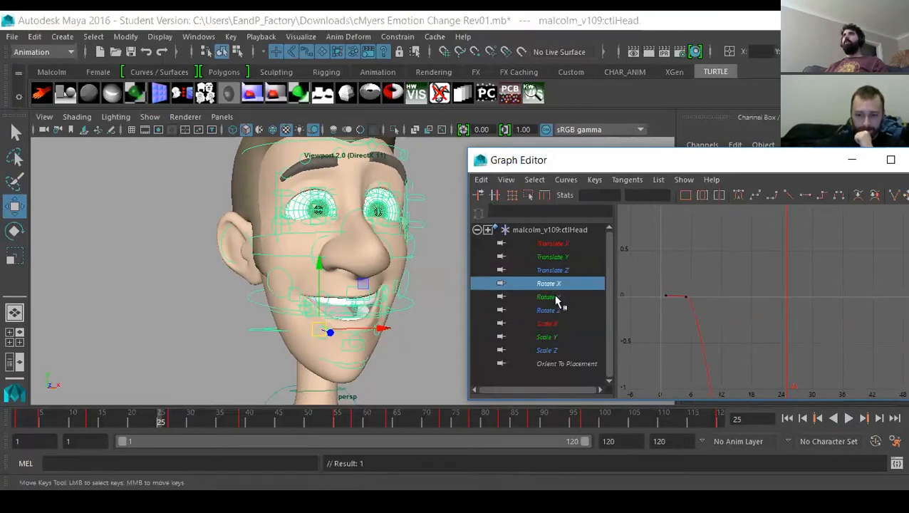
shift+click(560, 312)
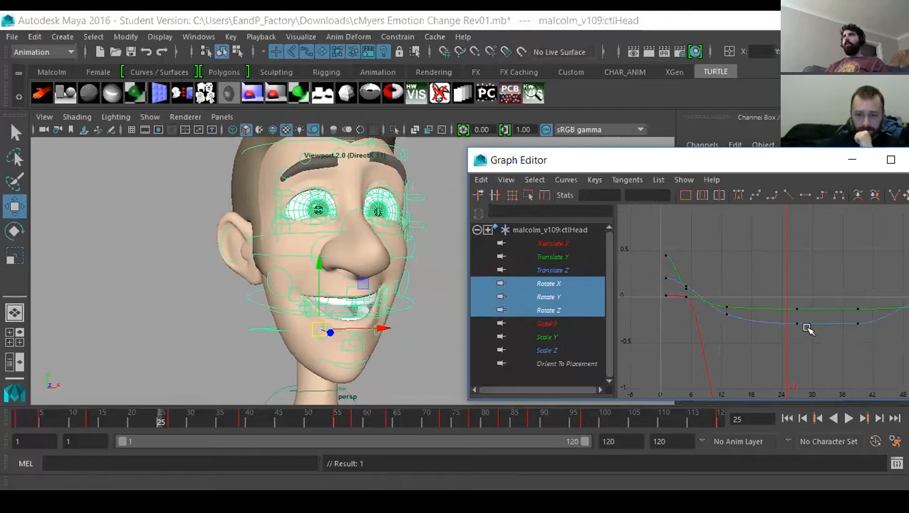
key(a)
drag(816, 316, 841, 393)
alt+middle_drag(827, 326, 763, 325)
click(242, 420)
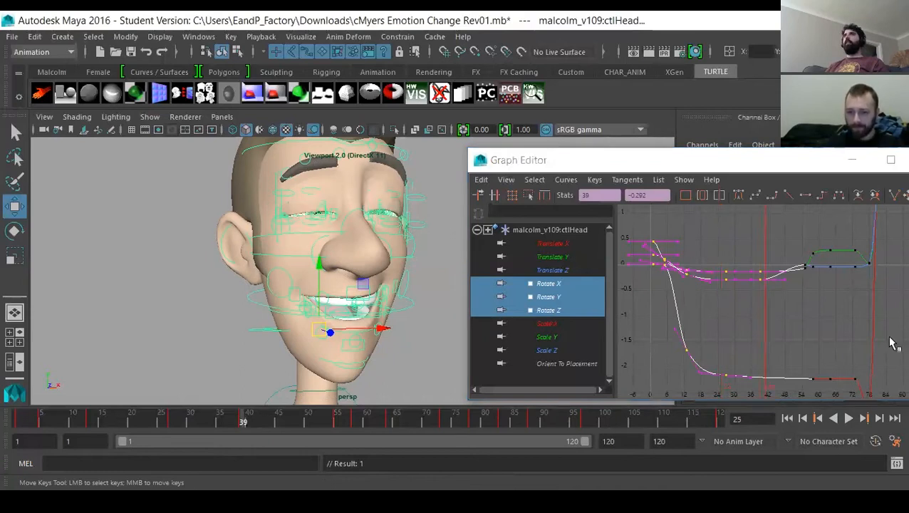
click(243, 422)
key(s)
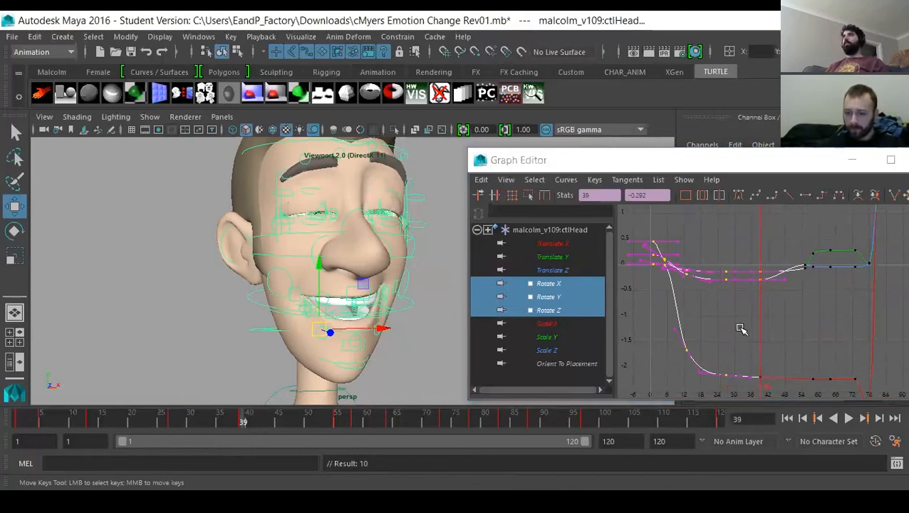
Play back the animation to check the revised head motion.
alt+middle_drag(740, 327, 747, 315)
click(747, 315)
drag(766, 357, 772, 372)
key(alt+v)
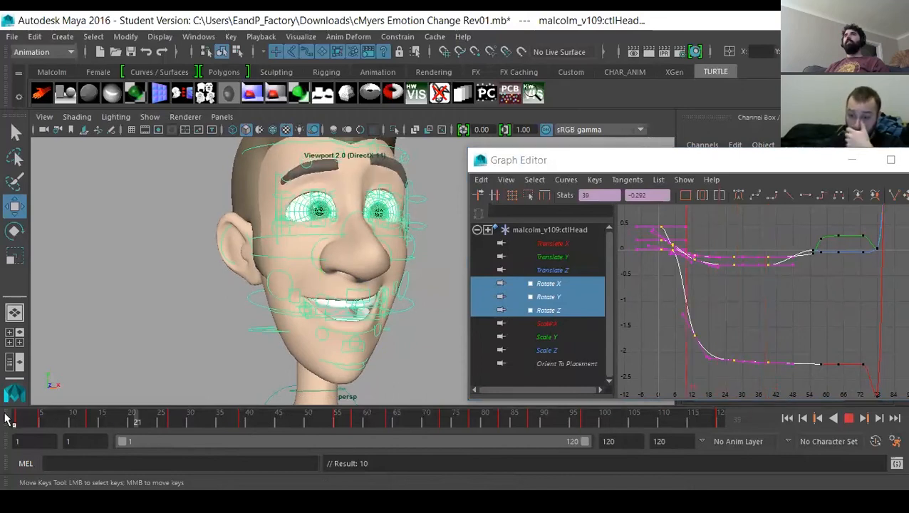
key(alt+v)
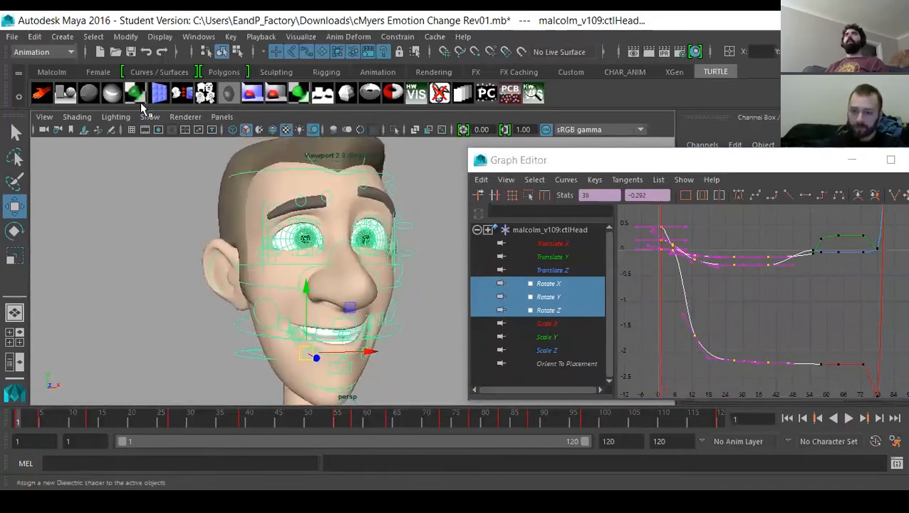
Switch the perspective viewport from Viewport 2.0 to a legacy renderer and scrub the first frames.
click(185, 116)
click(214, 155)
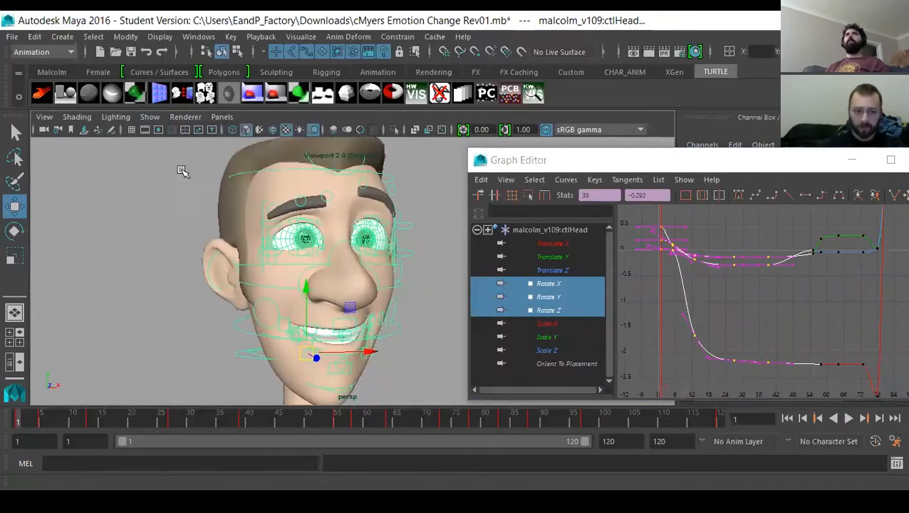
drag(39, 411, 19, 420)
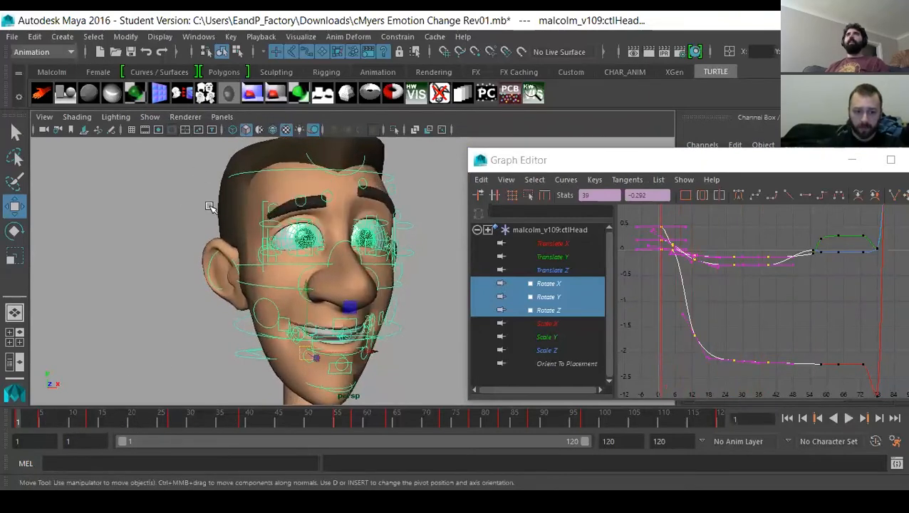
Select the character's ctlPlacement control on the ground around the feet.
alt+drag(349, 276, 239, 251)
alt+right_drag(325, 320, 106, 326)
alt+middle_drag(199, 326, 213, 134)
alt+drag(213, 134, 235, 192)
alt+middle_drag(325, 399, 328, 297)
alt+right_drag(328, 297, 306, 303)
click(215, 329)
drag(217, 325, 257, 355)
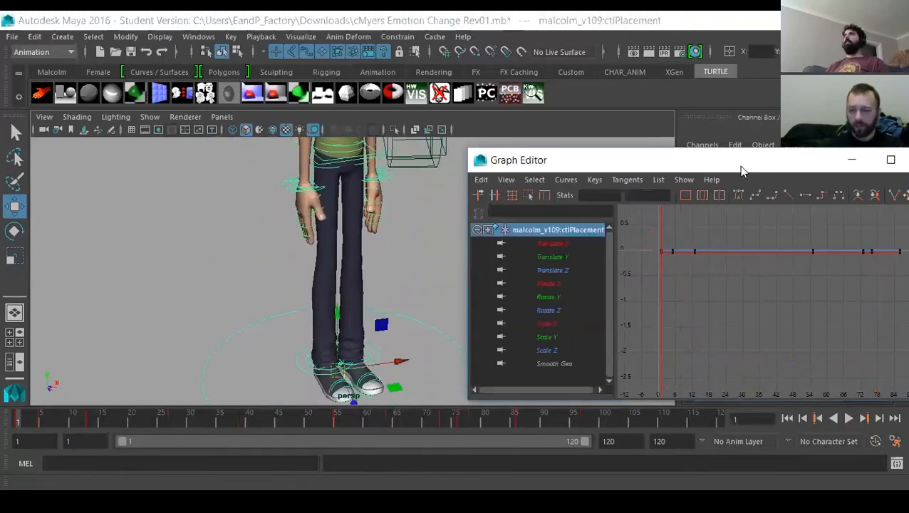
Break the connections on the Smooth Geo channel of the ctlPlacement control.
drag(676, 159, 306, 301)
alt+middle_drag(427, 228, 520, 253)
click(776, 265)
right_click(777, 264)
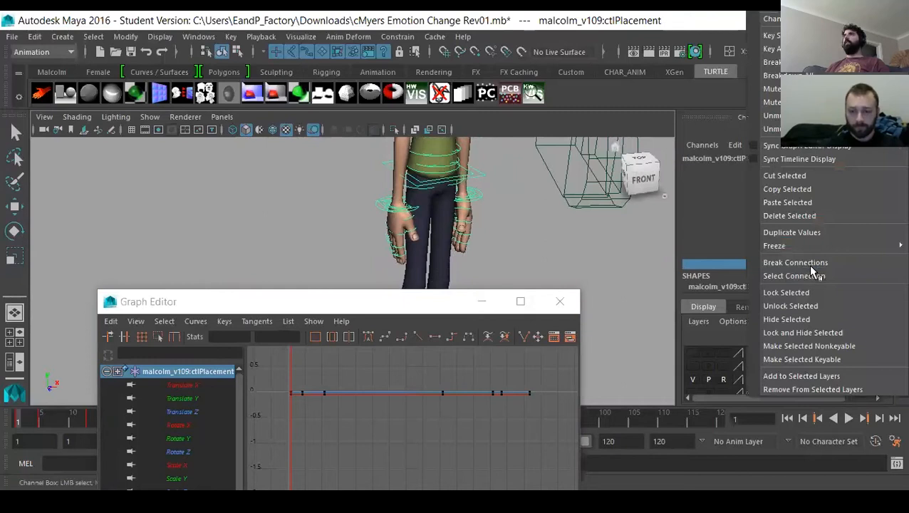
click(792, 263)
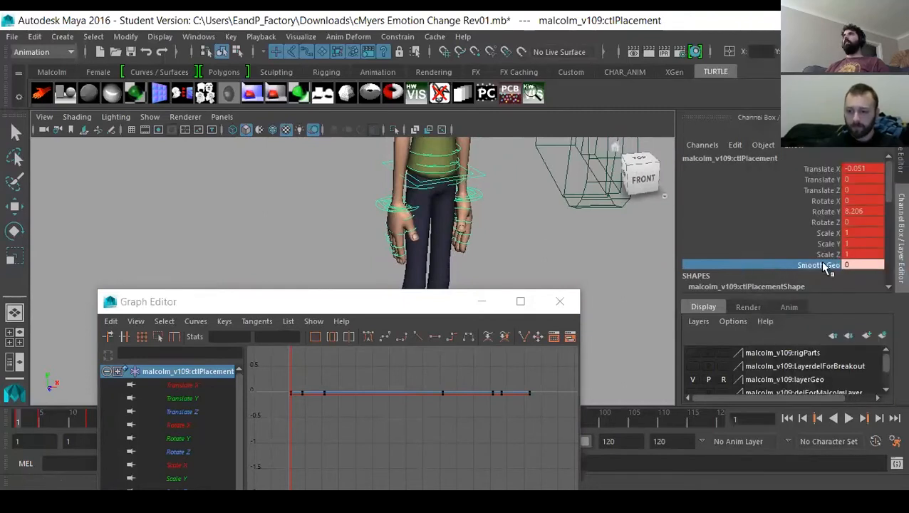
alt+middle_drag(453, 216, 417, 276)
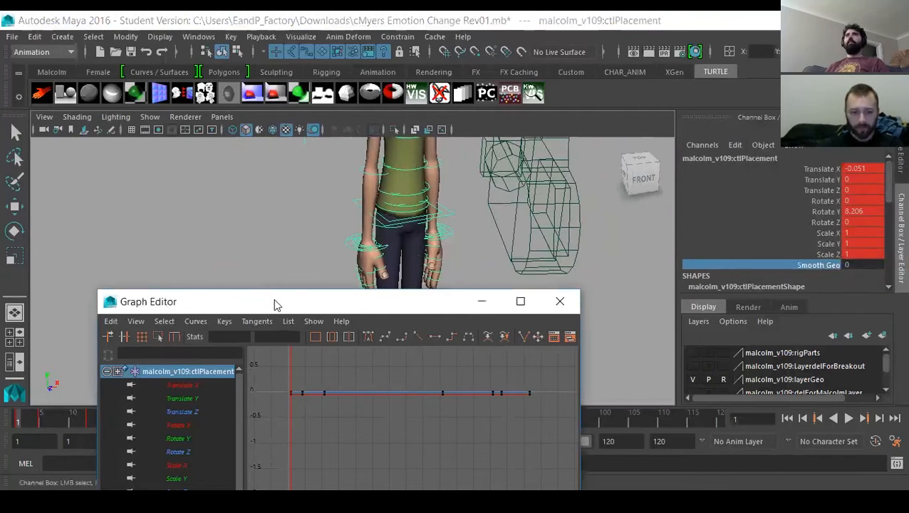
Clear the Graph Editor out of the way and play back the animation with the character's face in close-up.
drag(276, 304, 305, 141)
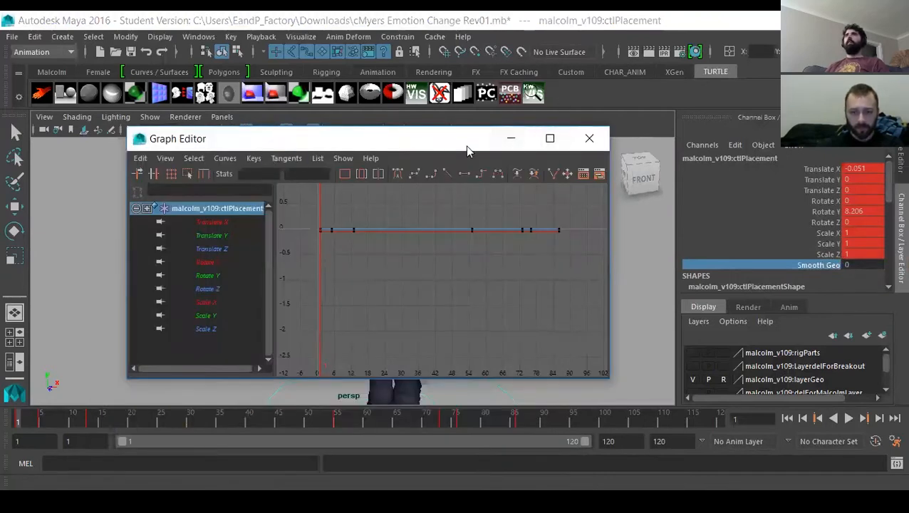
drag(465, 145, 357, 473)
alt+drag(412, 204, 375, 314)
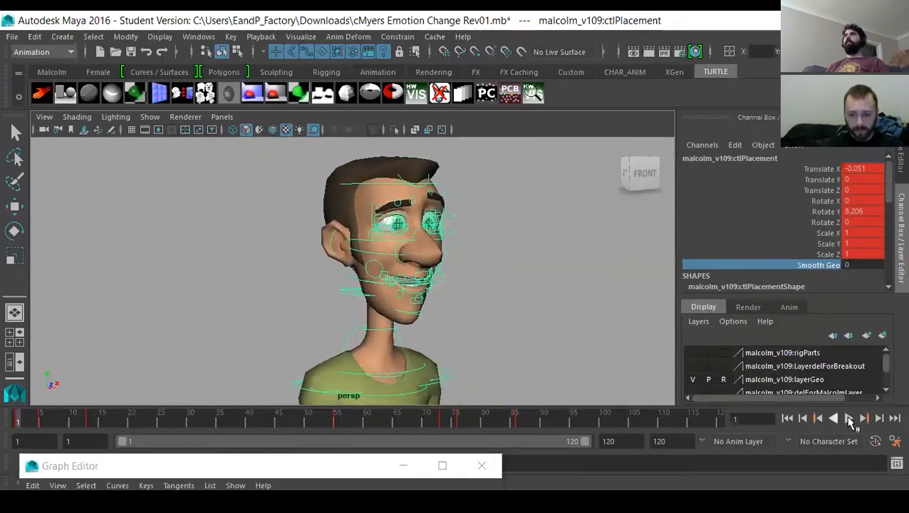
click(848, 419)
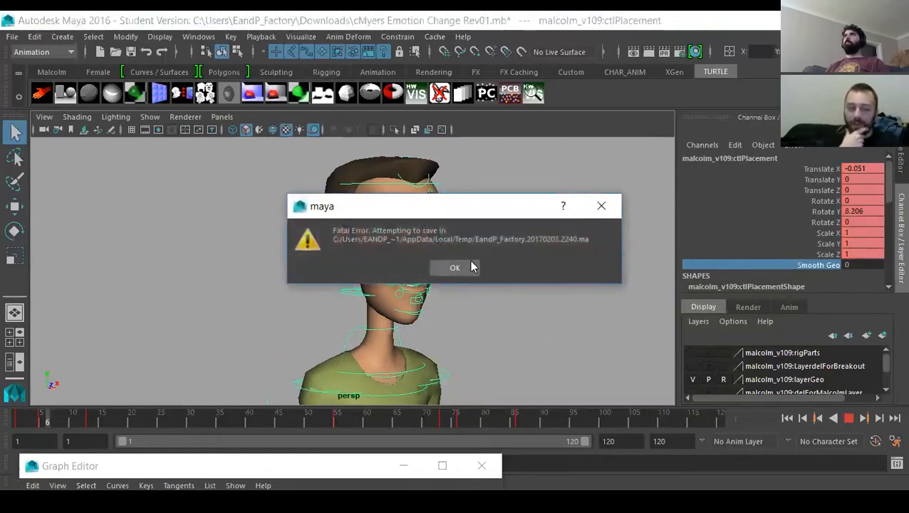
Acknowledge the fatal error and continue with saving the recovery copy as a student version file.
click(455, 268)
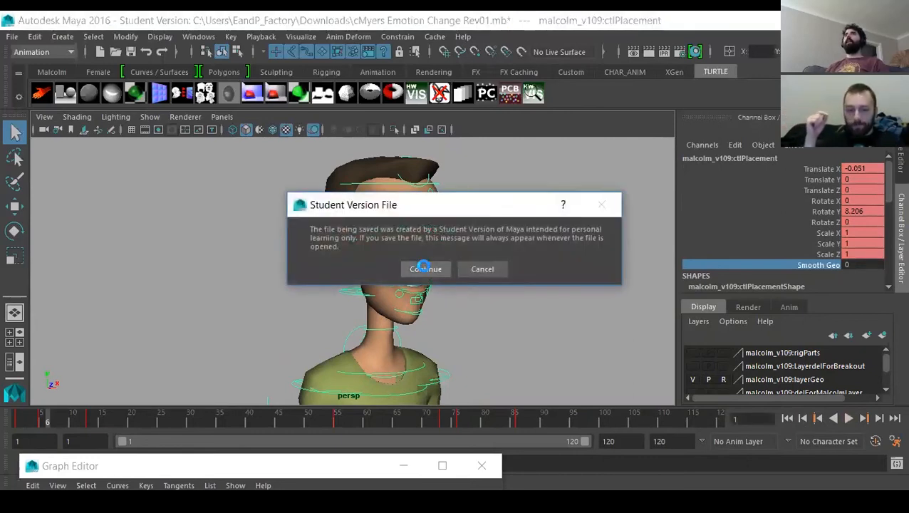
click(425, 268)
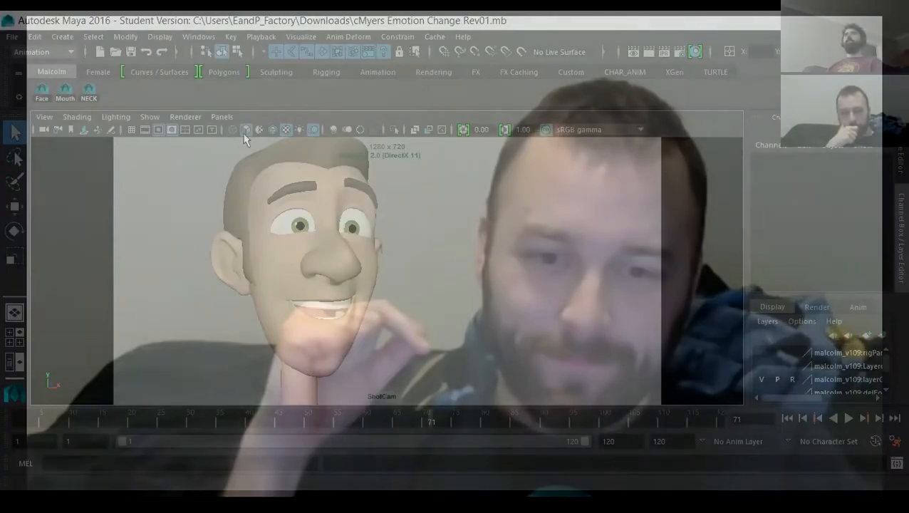
Switch the viewport from the ShotCam view to the persp camera.
click(222, 116)
mouse_move(250, 130)
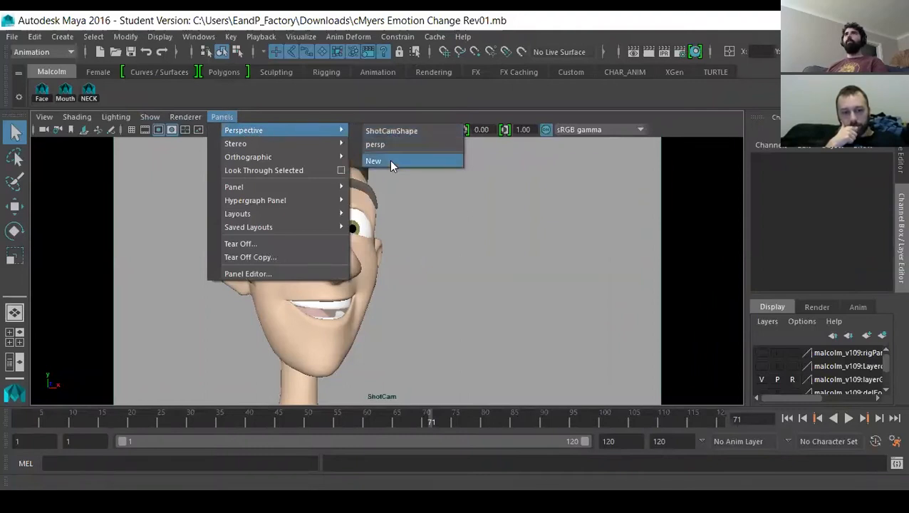
click(375, 145)
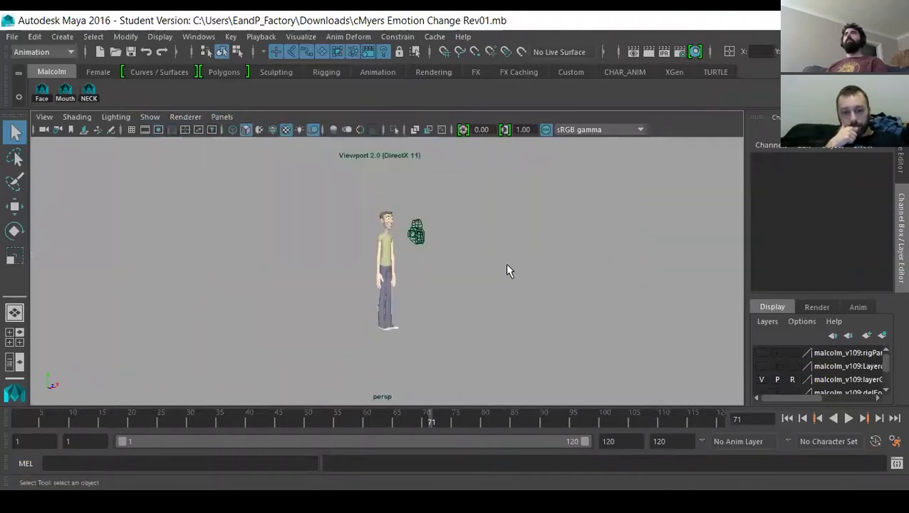
Select the ctlPlacement control around the feet, set its Smooth Geo to 0 and clear that channel's extra keys.
scroll(475, 310, up, 5)
alt+drag(306, 223, 343, 324)
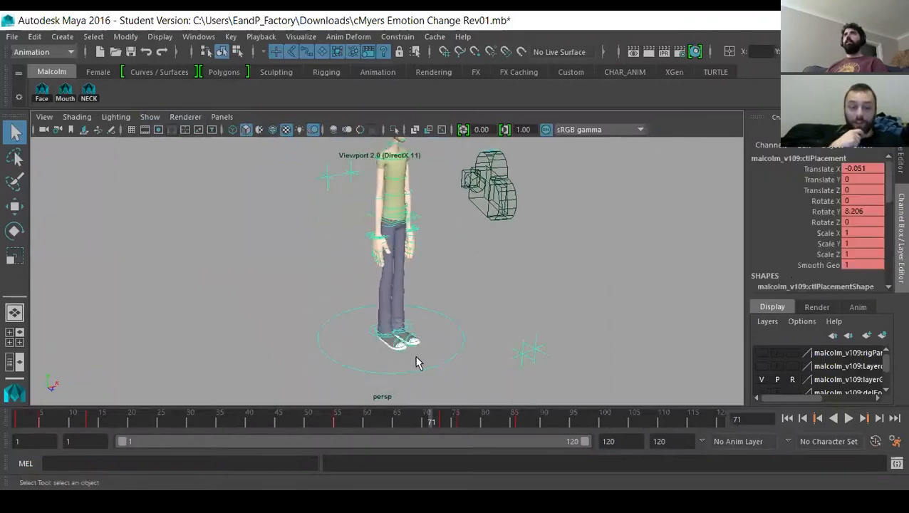
click(818, 264)
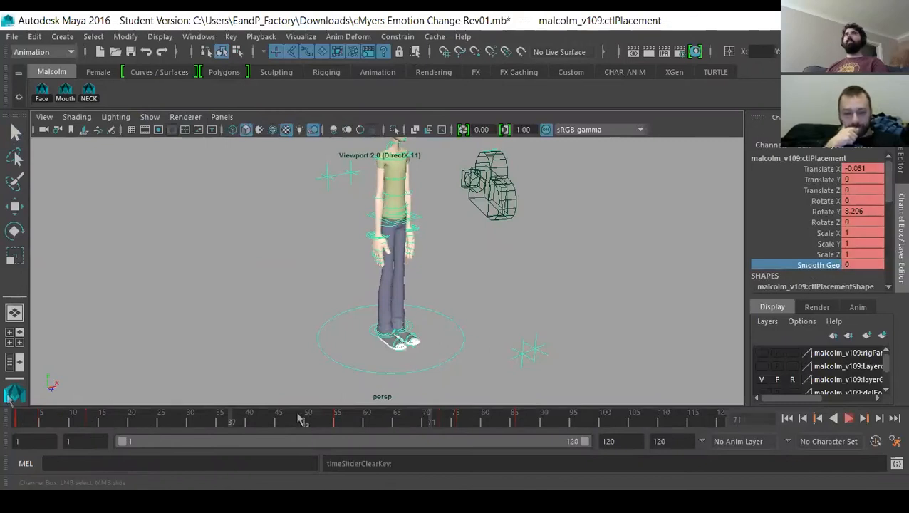
Play back the animation in the perspective view with the face in close-up, and stop it.
alt+drag(288, 295, 345, 263)
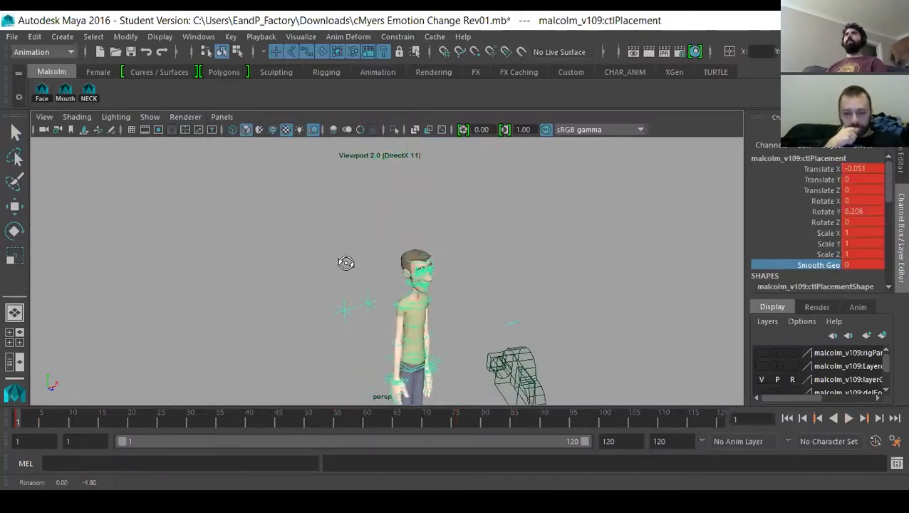
alt+right_drag(346, 263, 720, 379)
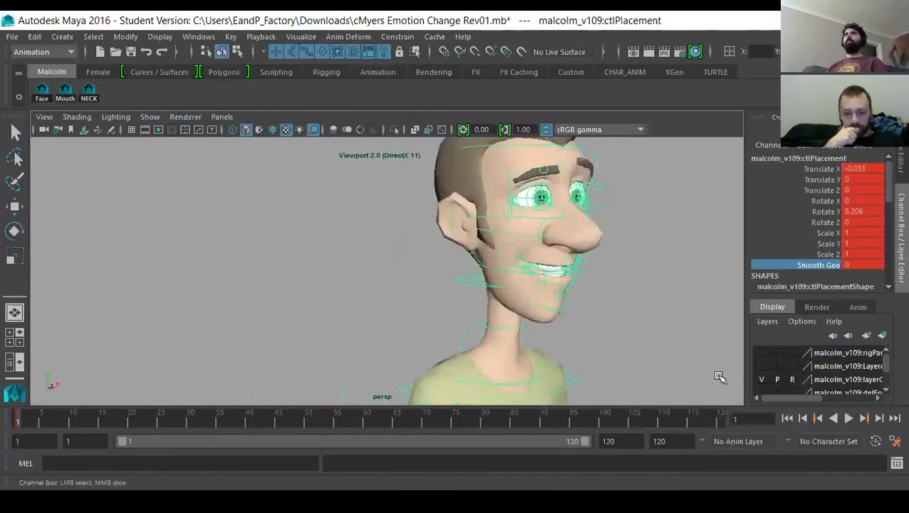
alt+middle_drag(598, 374, 439, 367)
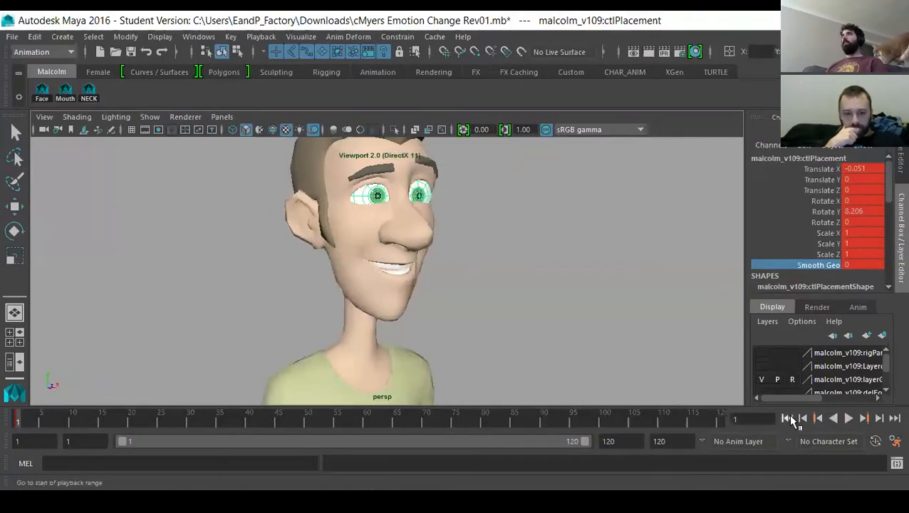
click(848, 419)
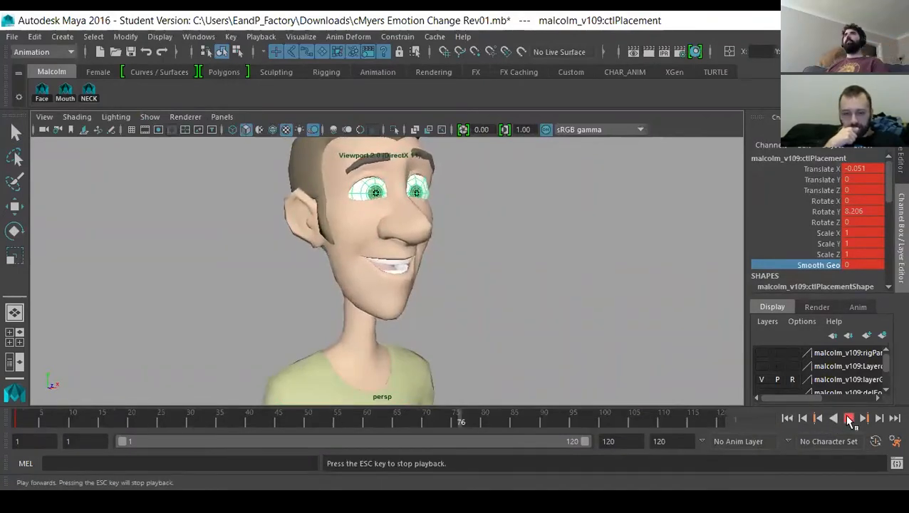
key(Escape)
Switch the perspective viewport from Viewport 2.0 to a legacy renderer and show the rig's control curves with nothing selected.
alt+drag(360, 289, 345, 284)
alt+middle_drag(345, 284, 351, 295)
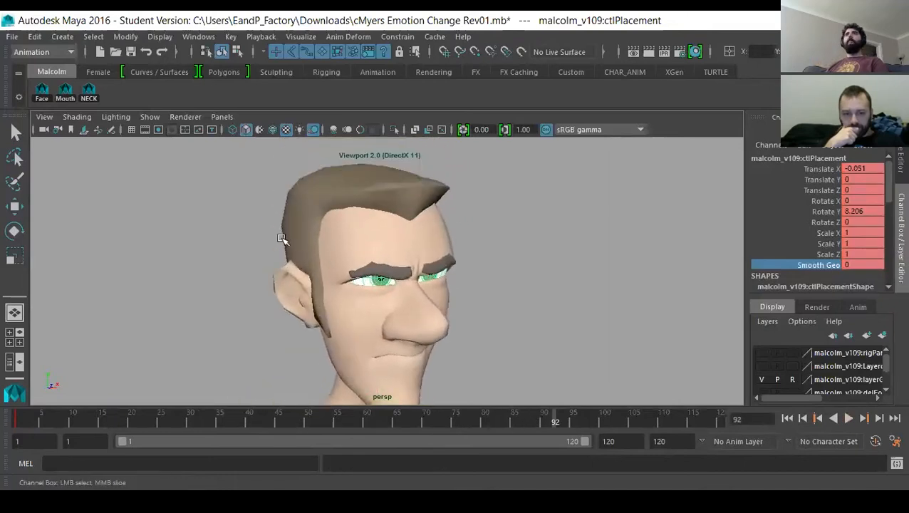
click(184, 117)
click(214, 154)
mouse_move(325, 270)
alt+mouse_down()
mouse_move(312, 280)
mouse_move(321, 314)
alt+mouse_up()
alt+middle_drag(321, 314, 318, 328)
click(267, 298)
key(alt+1)
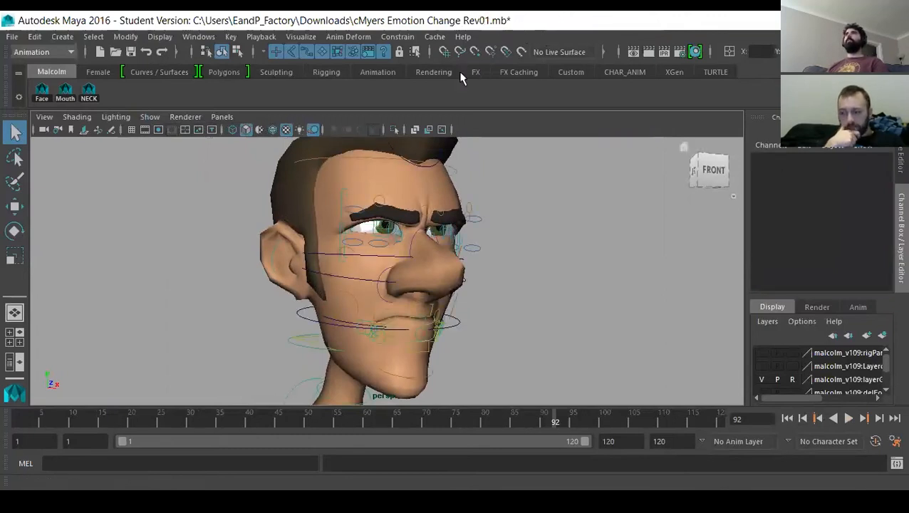
Return to frame 1 and play back the head animation up to about frame 33.
alt+middle_drag(349, 320, 343, 271)
alt+drag(343, 271, 320, 313)
mouse_move(281, 317)
alt+middle_down()
mouse_move(303, 324)
mouse_move(281, 324)
alt+middle_up()
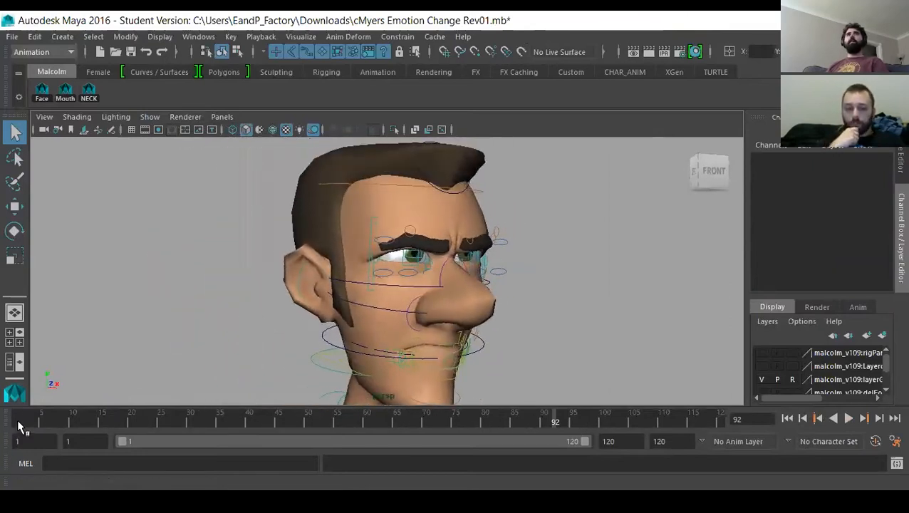
click(19, 426)
click(848, 418)
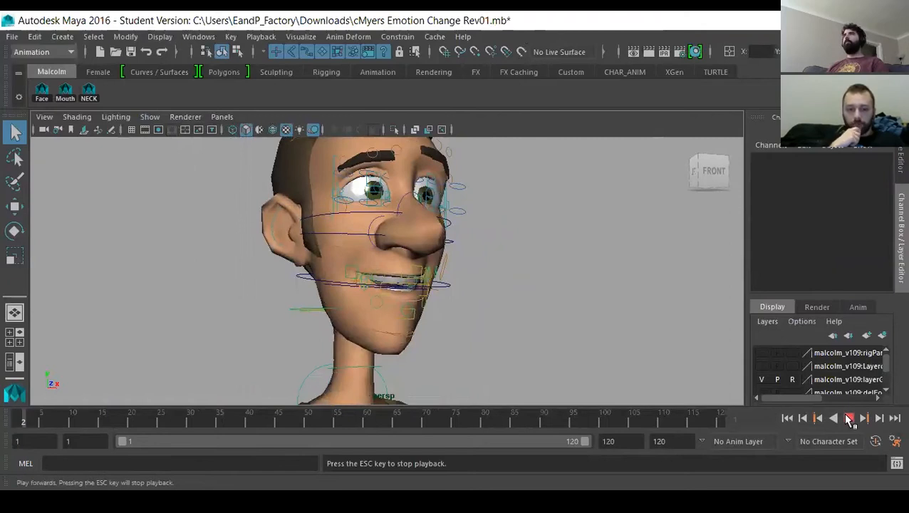
click(847, 420)
alt+drag(426, 298, 426, 303)
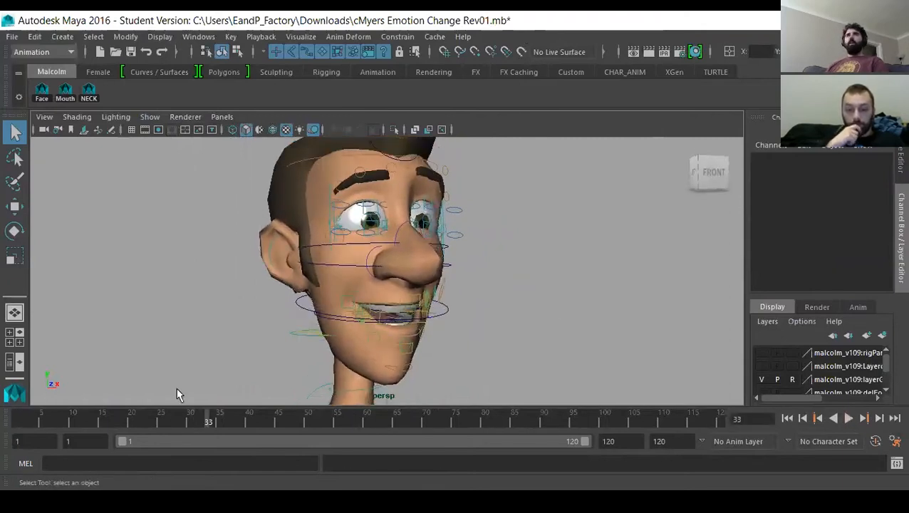
Select the ctlHead control, go to frame 39 and shorten the playback range to end at frame 40.
drag(214, 419, 226, 420)
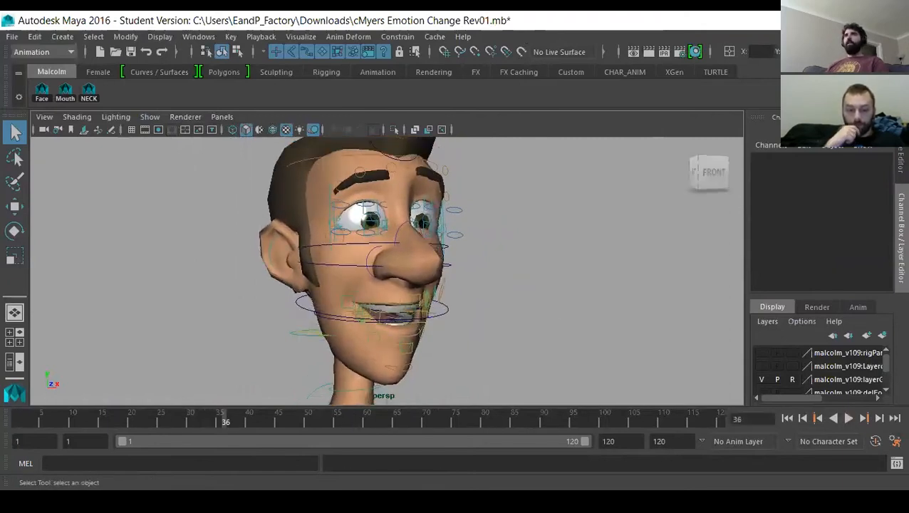
click(289, 333)
click(243, 423)
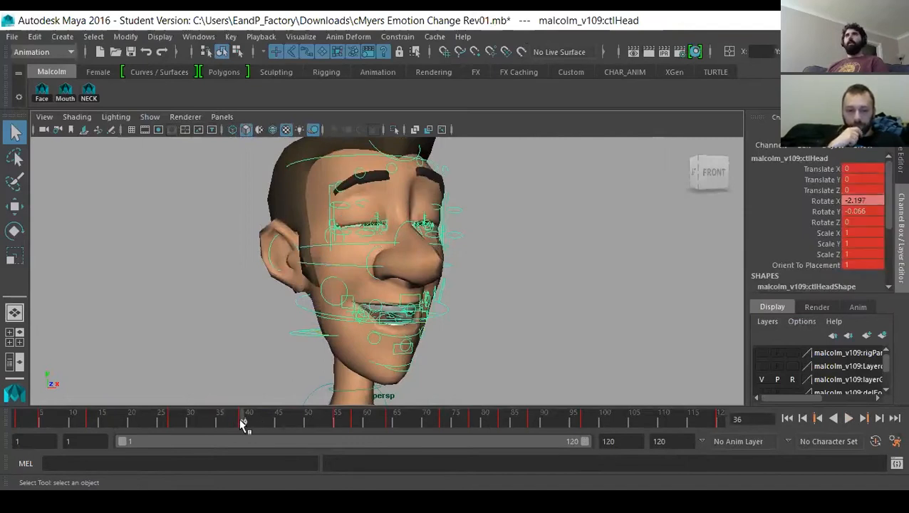
drag(586, 441, 262, 441)
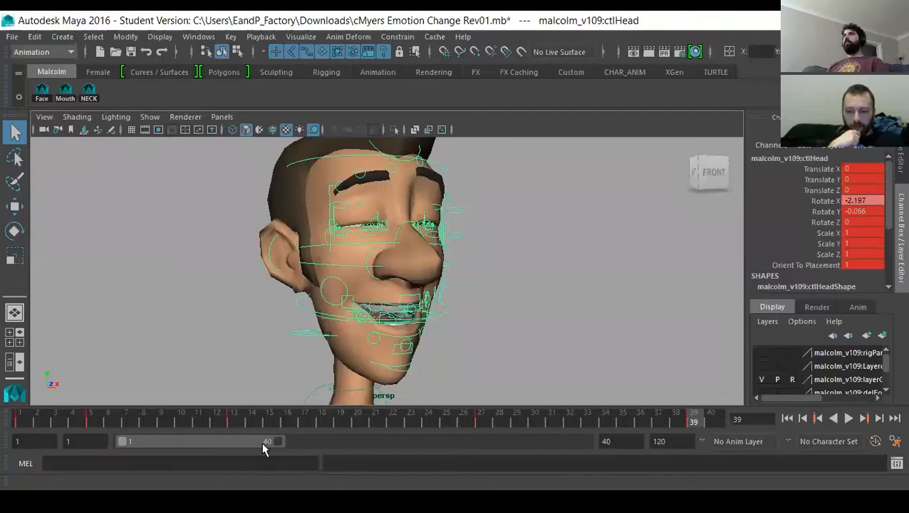
Compare the head poses at frames 1, 5, 13 and 39 on the timeline.
drag(50, 423, 12, 418)
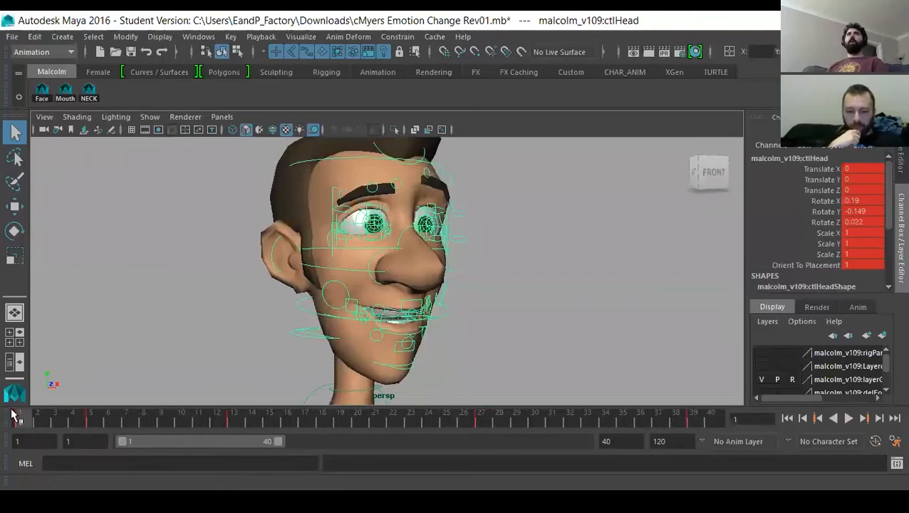
click(84, 418)
click(234, 422)
drag(496, 413, 695, 419)
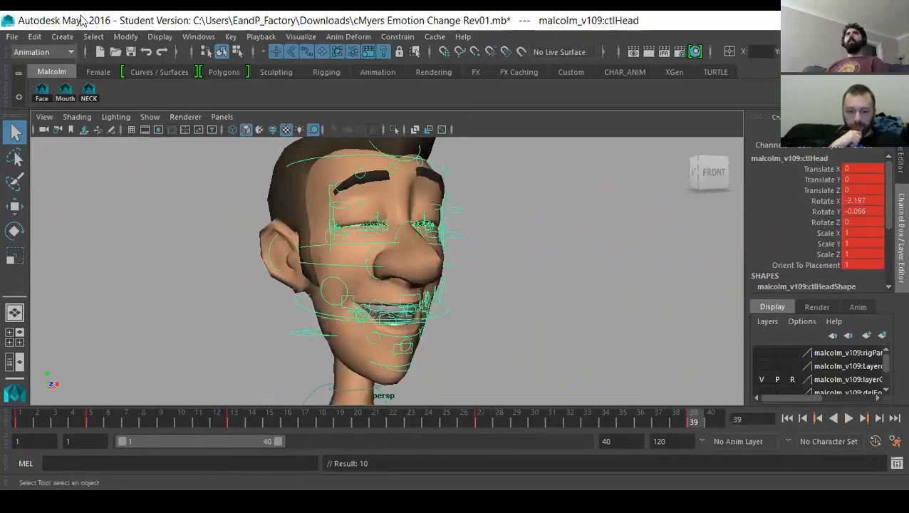
Open the Graph Editor as a small window beside the face and display the ctlHead curves in it.
click(161, 36)
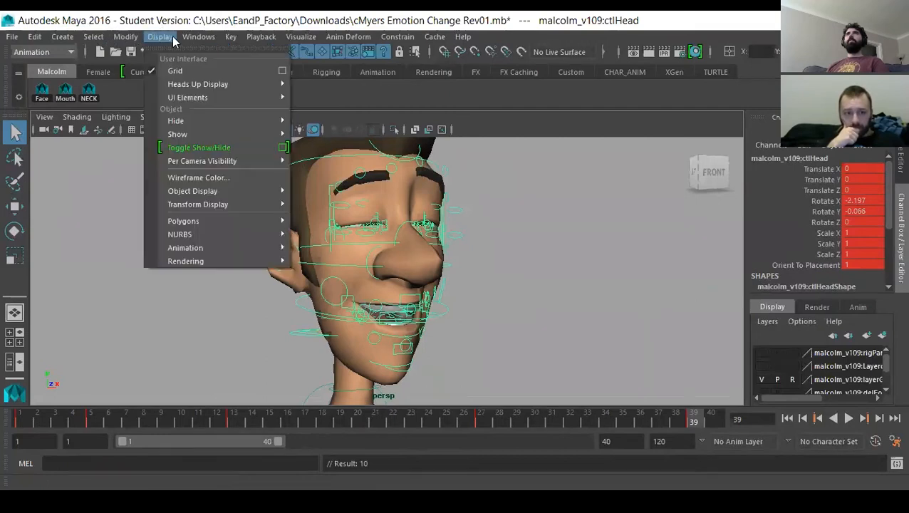
click(516, 246)
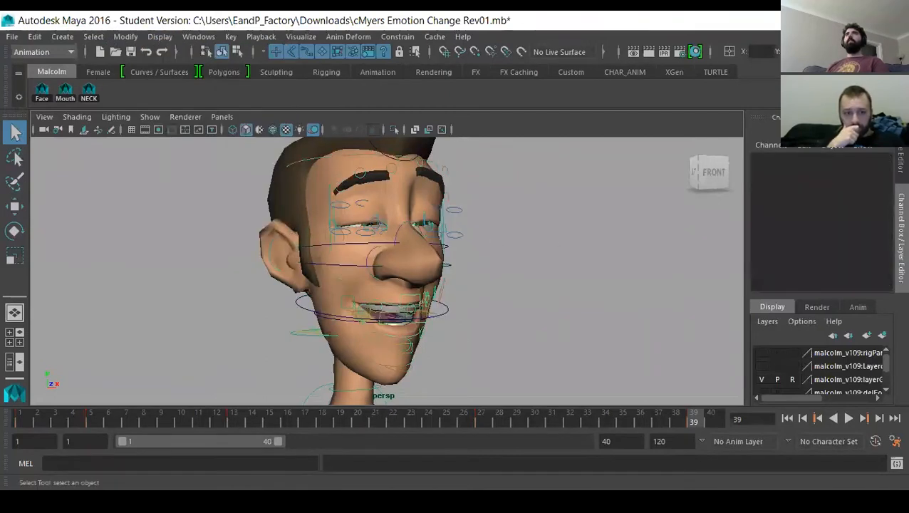
double_click(710, 21)
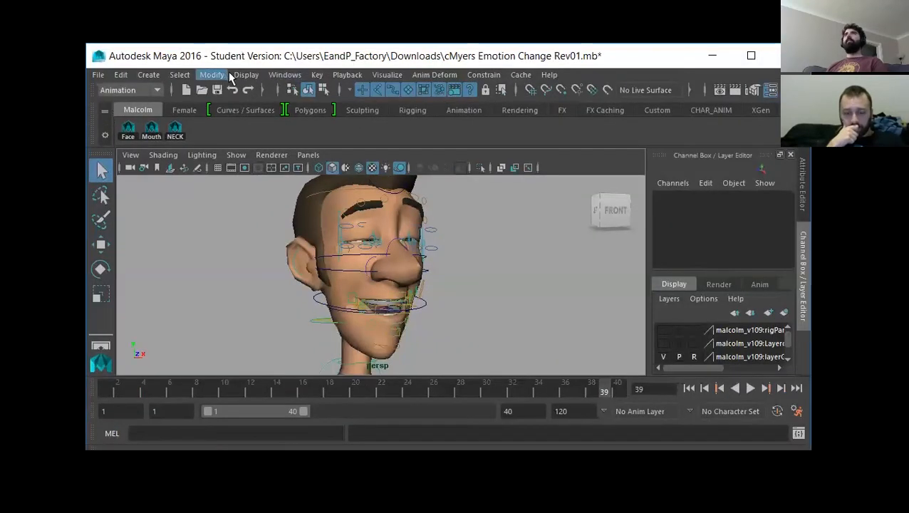
click(284, 75)
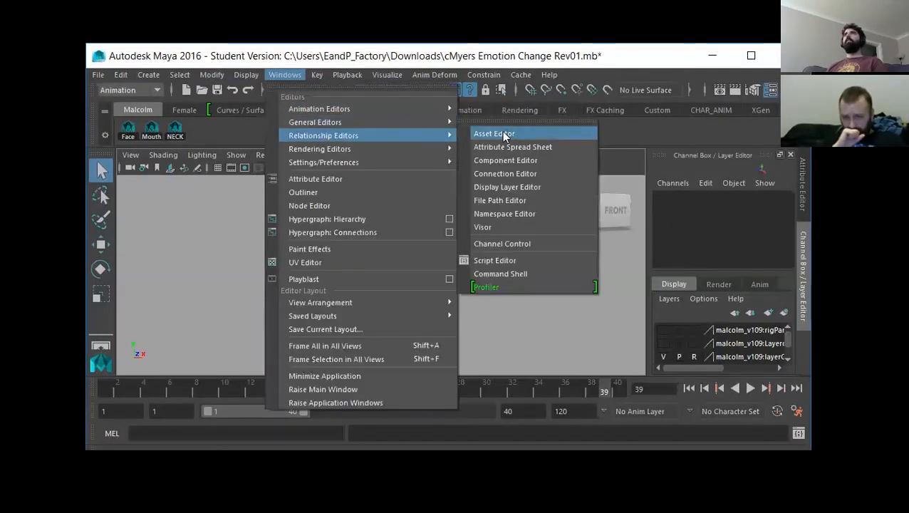
mouse_move(395, 110)
click(499, 120)
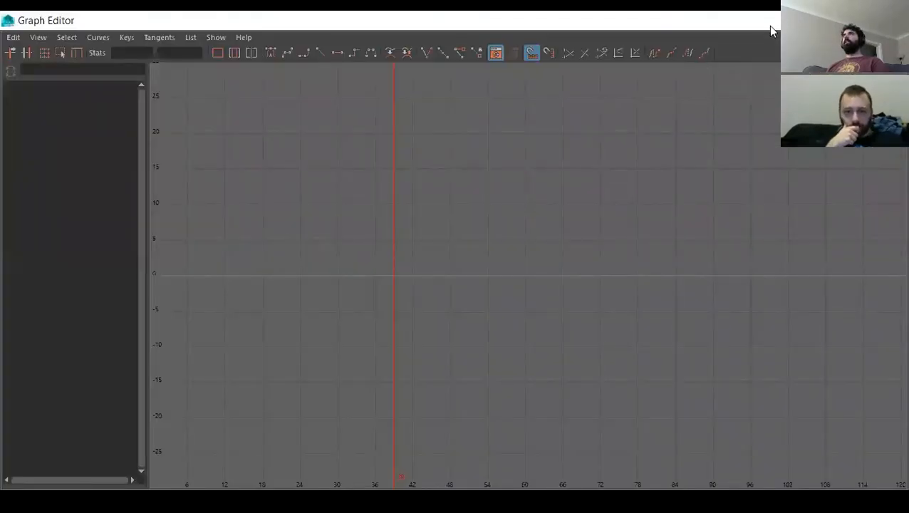
double_click(768, 25)
double_click(639, 52)
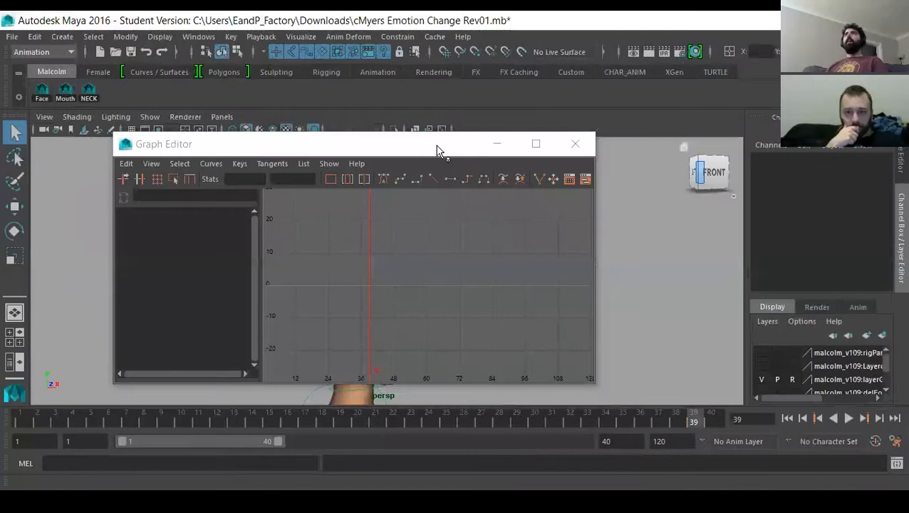
drag(438, 149, 401, 166)
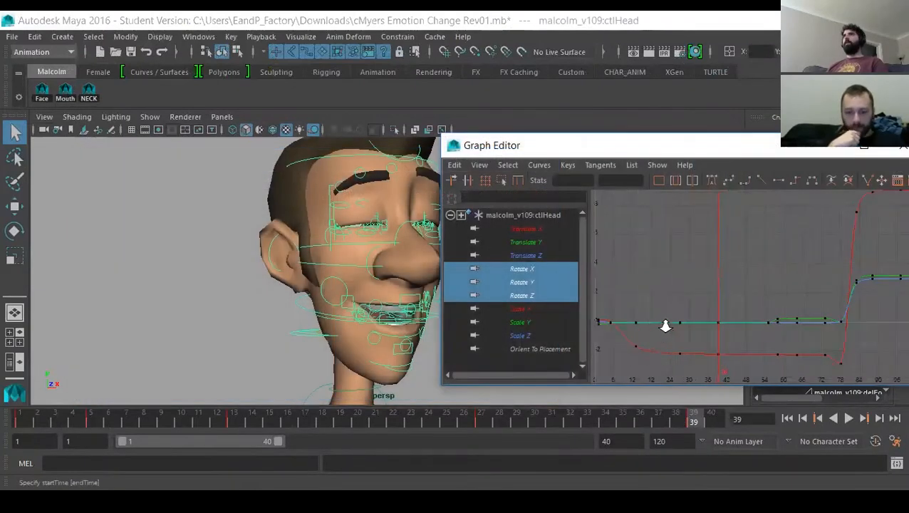
Isolate the head's Rotate X curve and select its key at frame 13.
click(531, 268)
key(f)
alt+middle_drag(692, 325, 726, 272)
alt+right_drag(716, 290, 828, 281)
alt+middle_drag(631, 299, 685, 296)
alt+right_drag(730, 287, 789, 327)
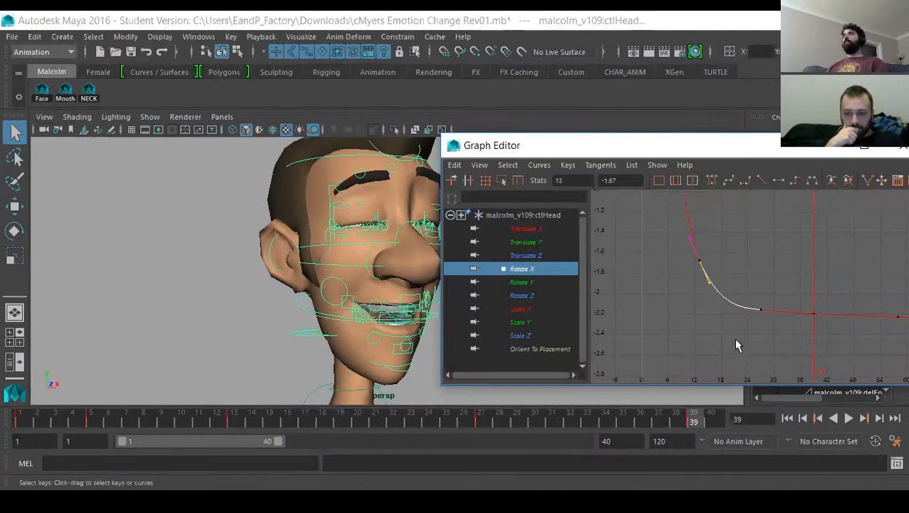
Examine the head's Rotate X curve across its held stretch and select its keys at frames 64 and 73.
key(w)
alt+middle_drag(884, 314, 753, 311)
alt+right_drag(903, 312, 864, 316)
alt+middle_drag(874, 309, 823, 379)
alt+middle_drag(702, 351, 696, 282)
alt+right_drag(696, 282, 794, 280)
alt+middle_drag(795, 280, 908, 235)
drag(757, 341, 769, 334)
key(f)
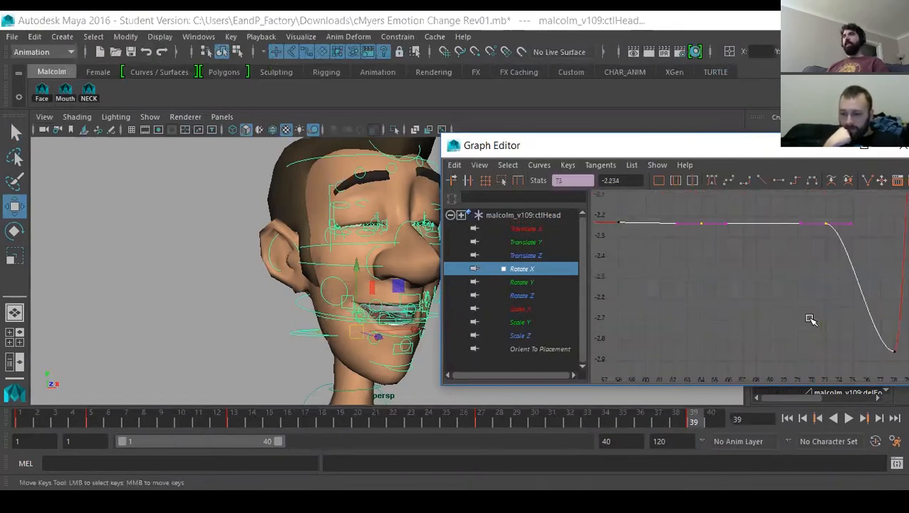
alt+middle_drag(756, 236, 788, 263)
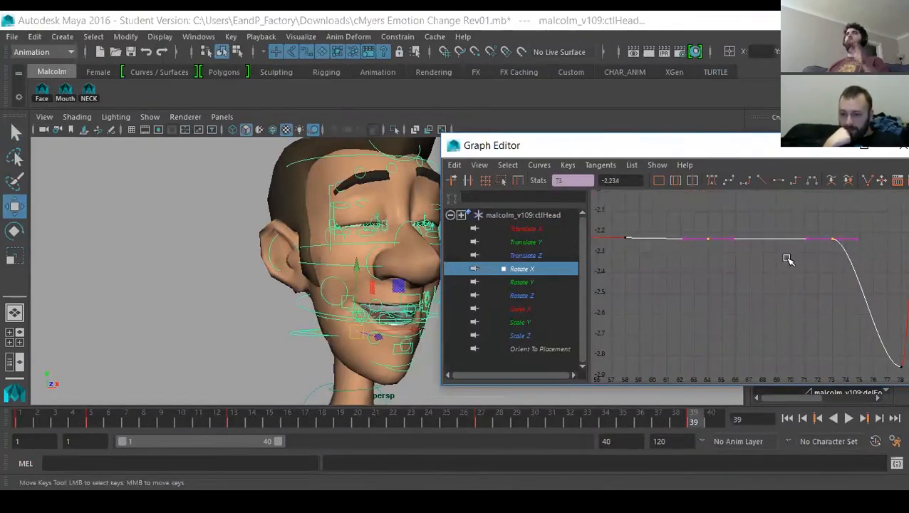
Examine the final rise of the head's Rotate X curve and select its key at frame 83.
alt+right_drag(843, 316, 761, 275)
alt+middle_drag(760, 274, 738, 365)
alt+right_drag(783, 285, 742, 276)
alt+middle_drag(732, 239, 653, 349)
click(721, 283)
key(f)
alt+right_drag(665, 315, 700, 293)
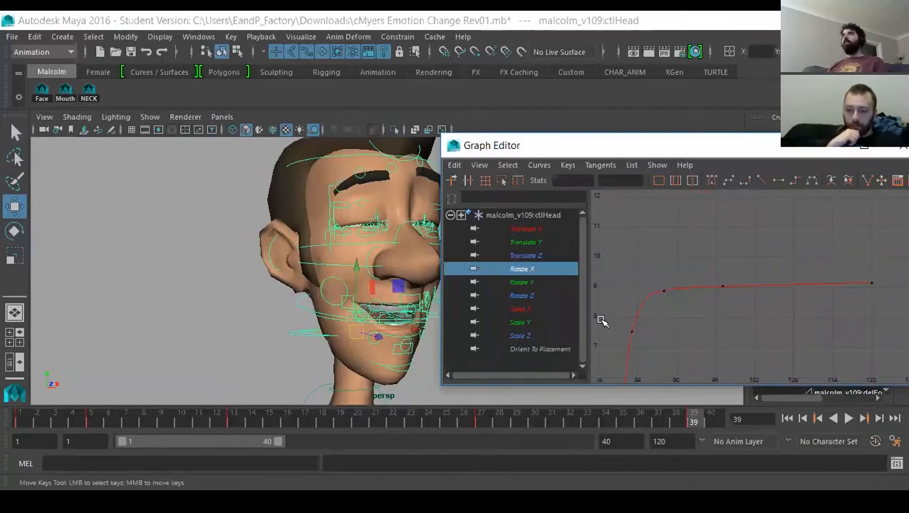
drag(646, 318, 652, 318)
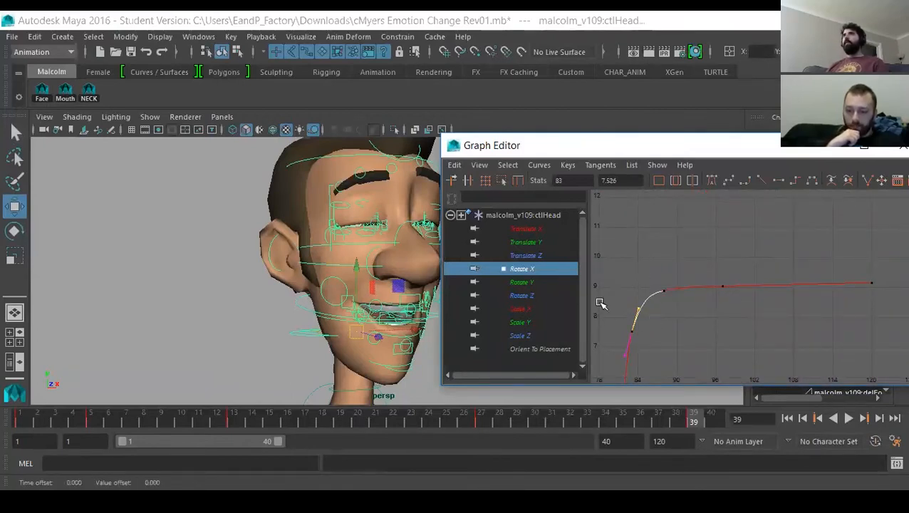
Isolate the head's Rotate Y curve and focus on its keys between frames 1 and 60.
click(570, 283)
key(f)
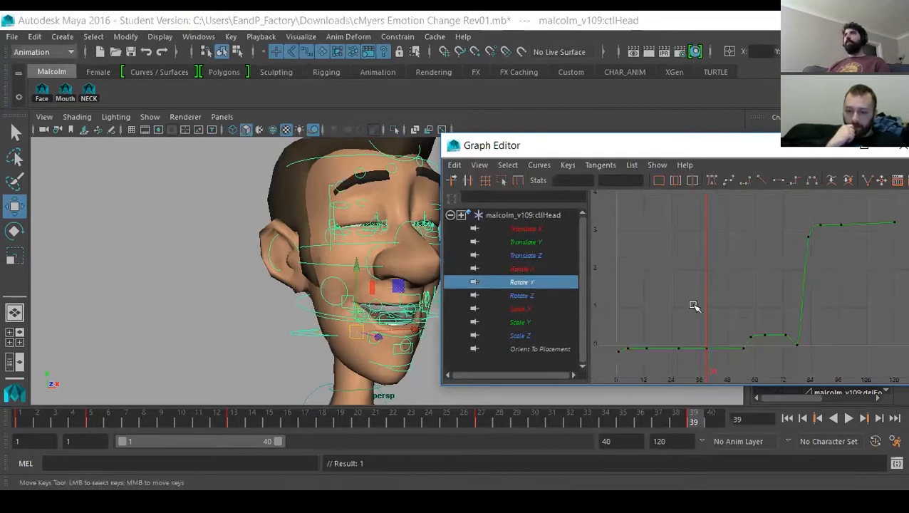
alt+middle_drag(680, 353, 764, 293)
scroll(732, 304, up, 4)
alt+middle_drag(713, 279, 675, 265)
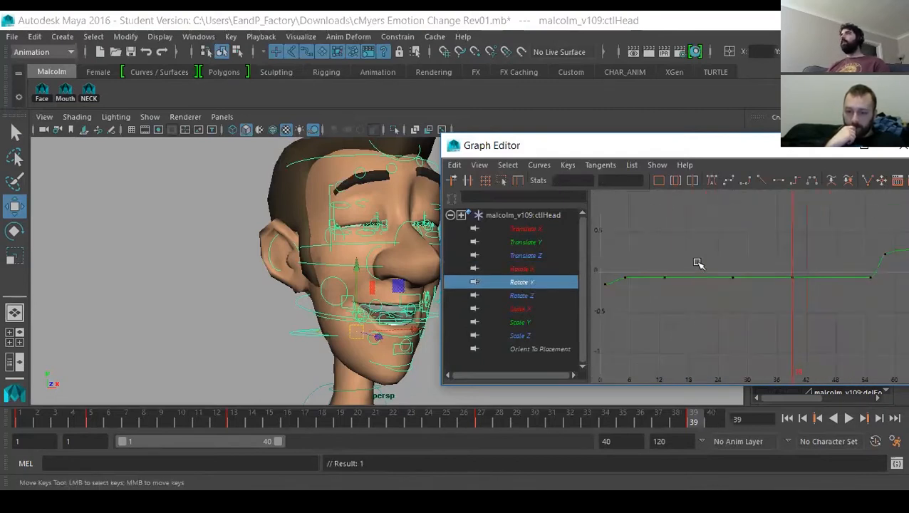
Lower the head's Rotate Y keys at frames 27 and 39 to about -0.15 while viewing frame 27.
drag(800, 305, 800, 305)
alt+middle_drag(789, 286, 789, 306)
drag(21, 418, 483, 414)
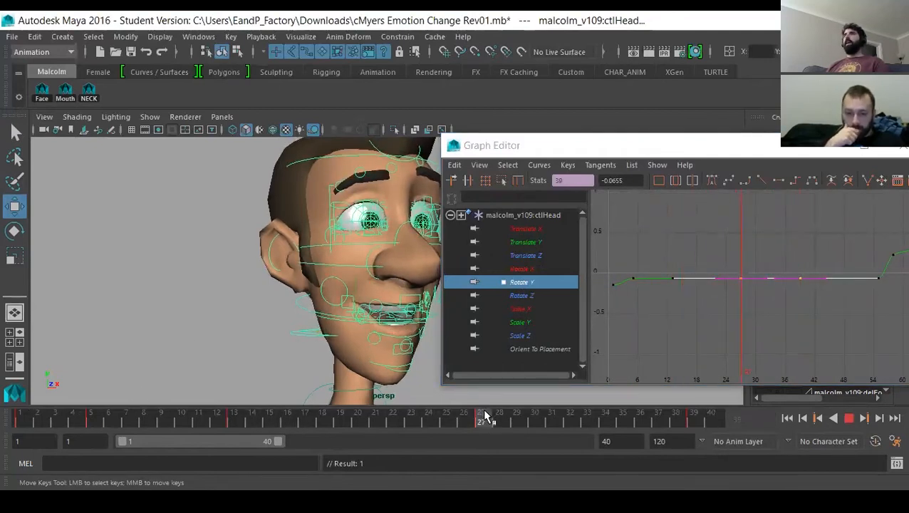
mouse_move(690, 318)
middle_down()
mouse_move(694, 296)
mouse_move(700, 327)
middle_up()
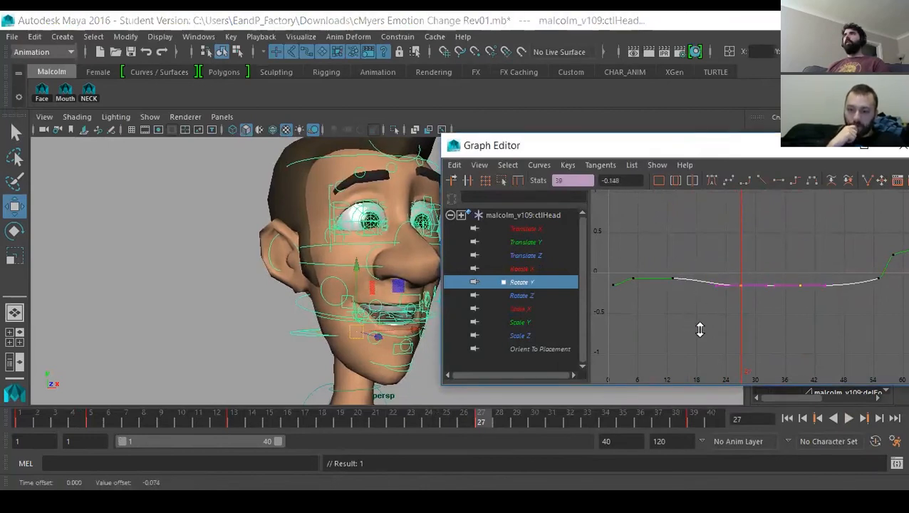
click(692, 331)
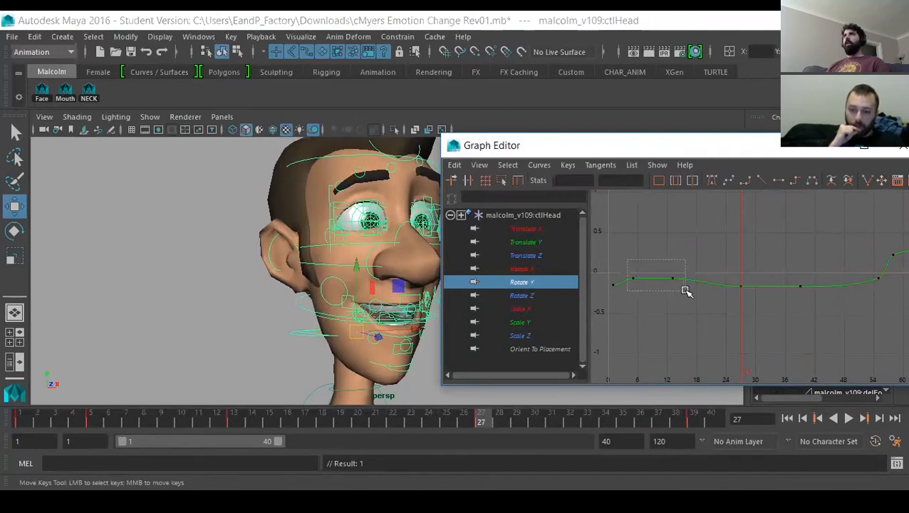
Lower the head's Rotate Y keys at frames 5 and 13 together to about -0.107.
drag(685, 290, 684, 290)
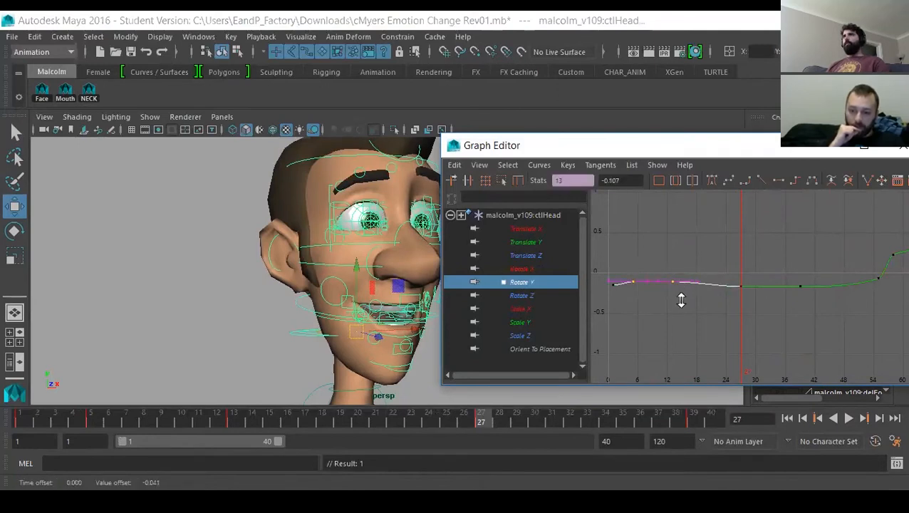
scroll(685, 304, up, 7)
alt+middle_drag(684, 306, 810, 317)
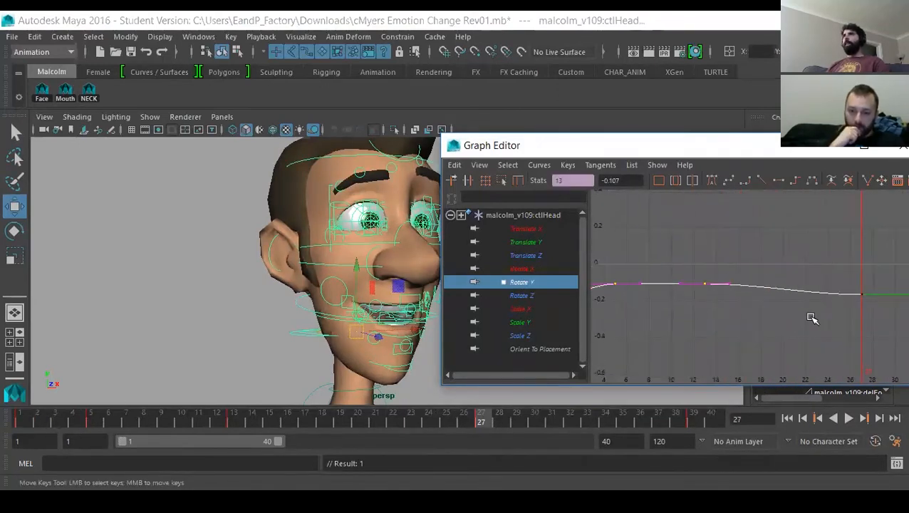
Lower the Rotate Y key at frame 5 slightly below the key at frame 13 to ease into the pose.
key(a)
alt+middle_drag(738, 298, 840, 308)
alt+right_drag(840, 308, 796, 304)
drag(675, 235, 754, 285)
shift+middle_drag(753, 292, 751, 311)
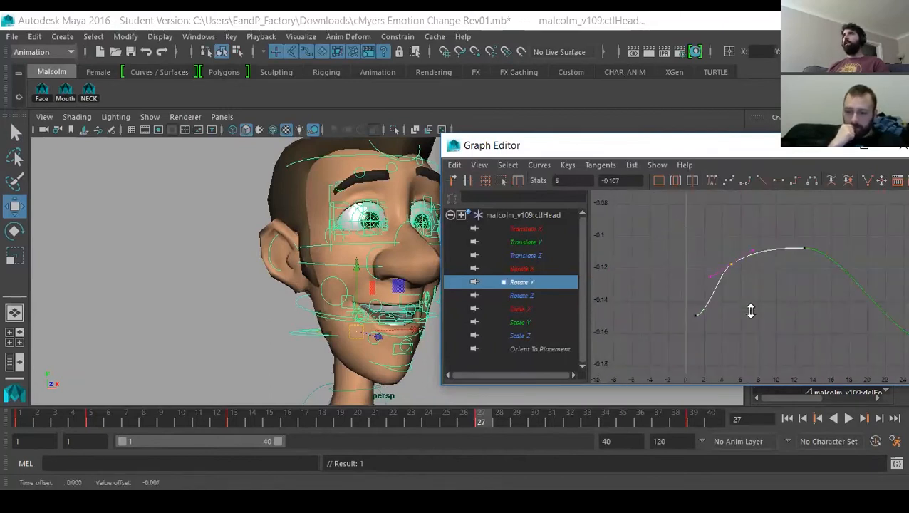
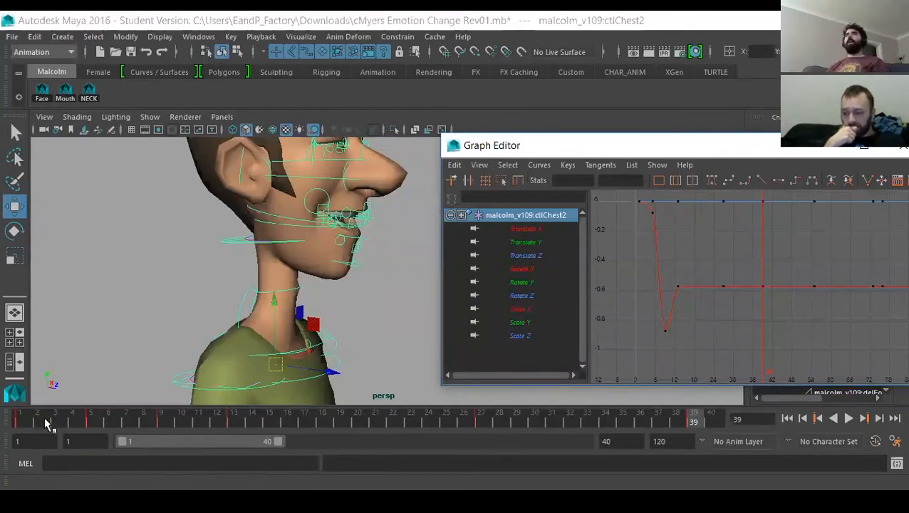
Go to frame 1, reselect the ctlChest2 control and isolate its Rotate X curve.
click(21, 424)
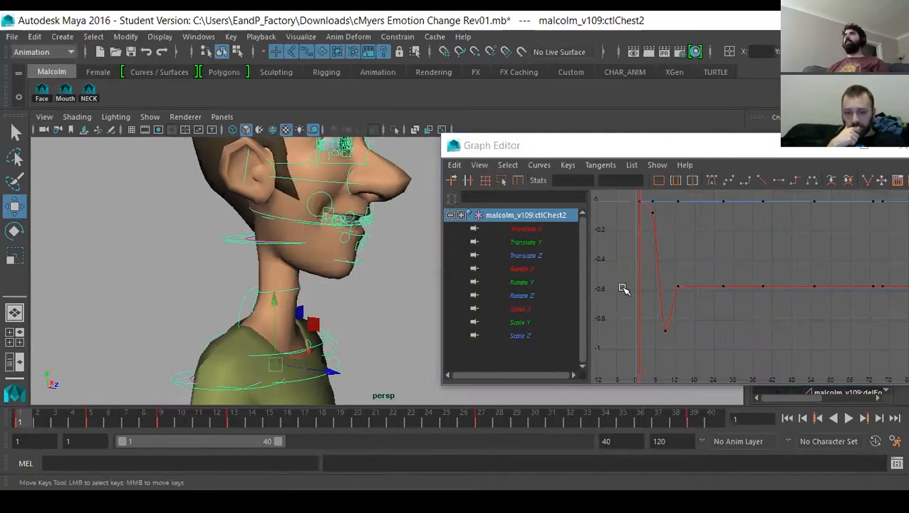
click(318, 356)
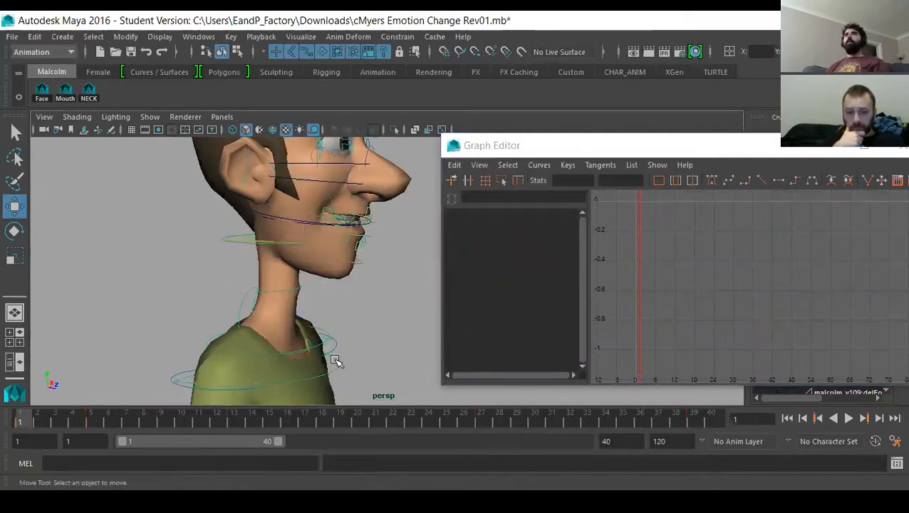
click(334, 363)
click(543, 272)
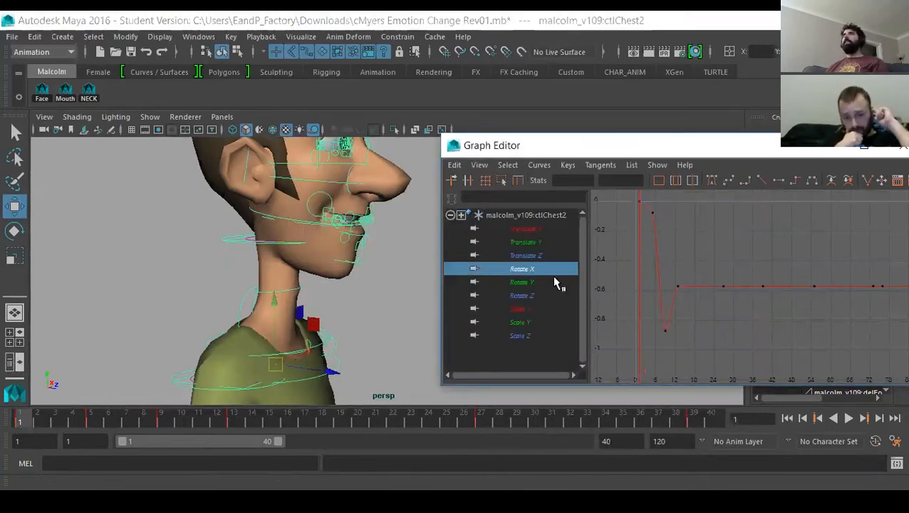
mouse_move(742, 286)
alt+middle_down()
mouse_move(731, 302)
mouse_move(735, 292)
alt+middle_up()
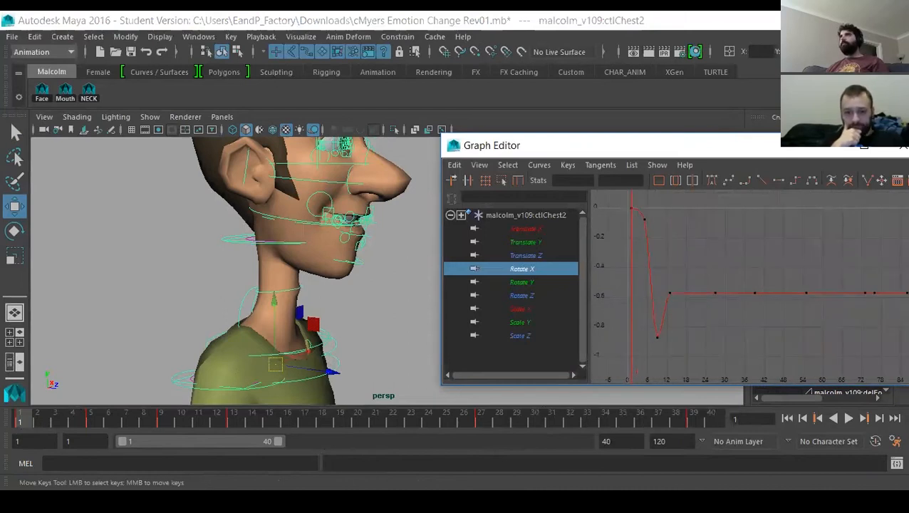
Review the chest motion from frame 1 to 13 and compare it with the pose at frame 39.
key(alt+v)
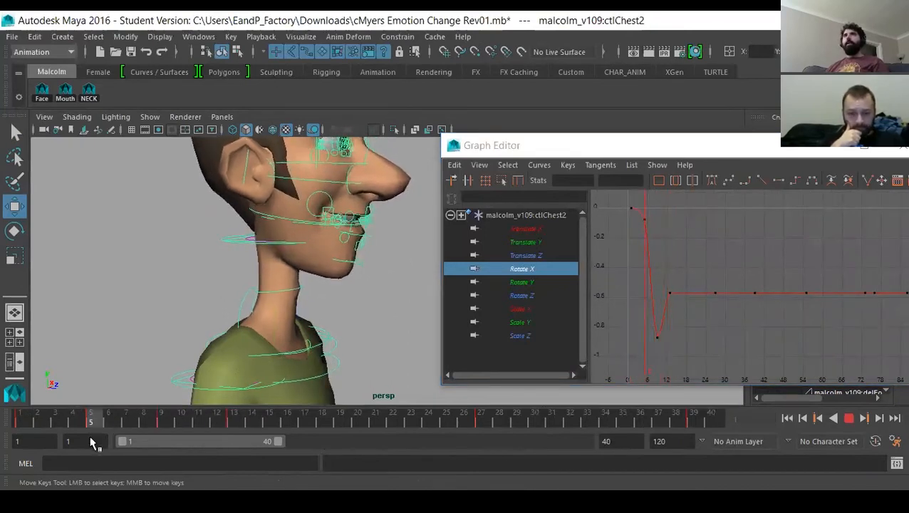
drag(246, 432, 234, 431)
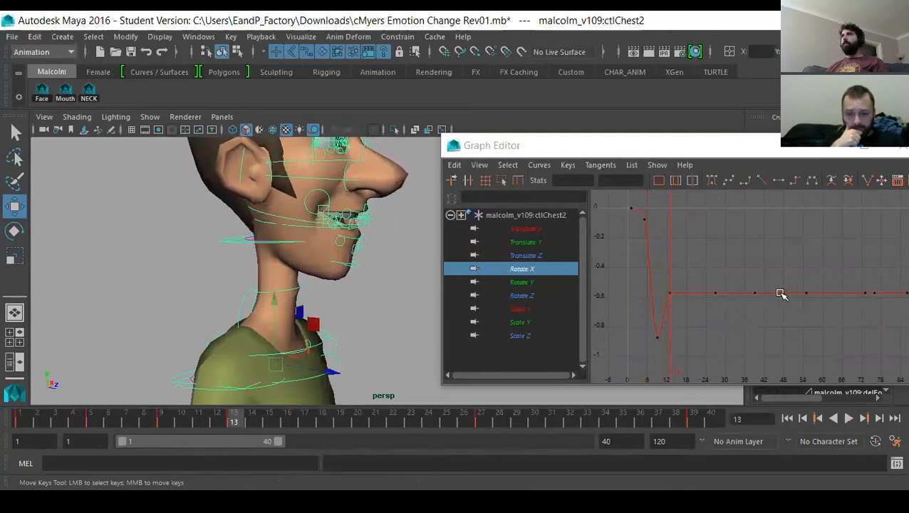
alt+middle_drag(789, 292, 774, 292)
click(691, 422)
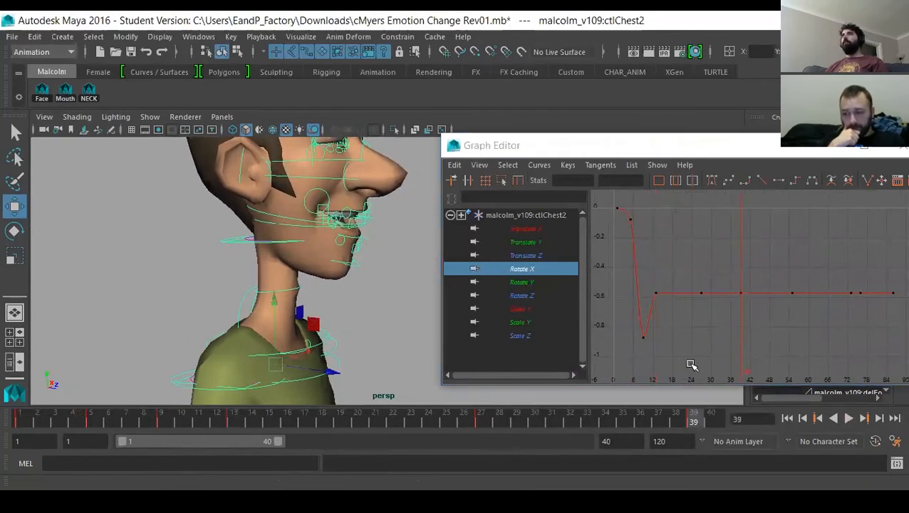
Lower the chest's Rotate X keys at frames 13, 27 and 39 together below the key at frame 9.
drag(747, 307, 648, 278)
mouse_move(684, 256)
shift+middle_down()
mouse_move(672, 270)
mouse_move(671, 310)
mouse_move(700, 254)
shift+middle_up()
alt+right_drag(700, 253, 720, 275)
alt+middle_drag(673, 292, 690, 332)
Lower the Rotate X keys at frames 27 and 39 a little more, with frame 39 the lowest, for a gradual settle.
click(702, 280)
drag(701, 280, 831, 362)
shift+middle_drag(751, 279, 749, 291)
alt+middle_drag(735, 284, 726, 238)
alt+right_drag(726, 238, 769, 273)
drag(788, 264, 819, 324)
shift+middle_drag(804, 328, 803, 333)
Examine the chest's Rotate X easing closely around the keys at frames 9 and 13.
alt+middle_drag(650, 350, 728, 344)
drag(659, 203, 699, 269)
key(f)
alt+middle_drag(795, 361, 738, 348)
drag(828, 304, 855, 360)
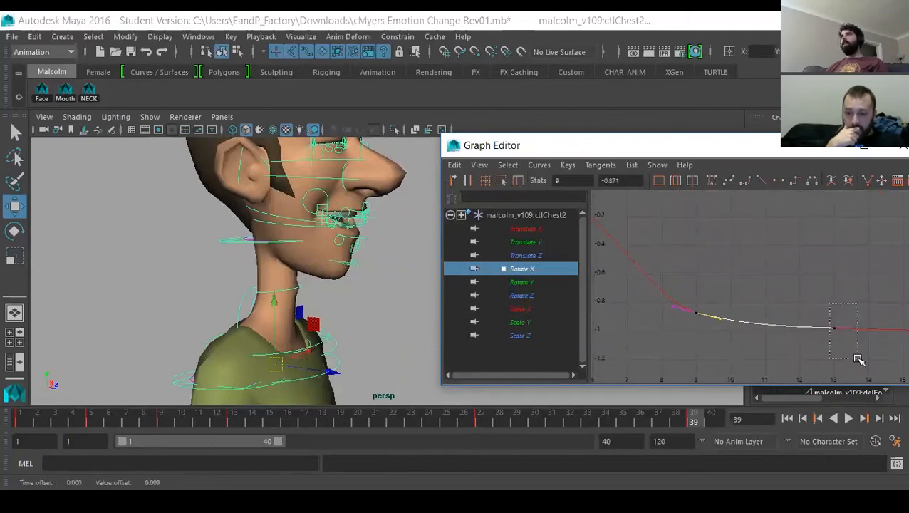
key(f)
alt+middle_drag(756, 342, 681, 288)
drag(761, 299, 801, 339)
Try nudging the chest's Rotate X keys around frame 27 and undo the last key edit.
alt+middle_drag(614, 337, 708, 361)
click(698, 360)
drag(639, 276, 690, 341)
drag(693, 284, 713, 346)
middle_drag(712, 347, 720, 341)
alt+middle_drag(720, 297, 554, 267)
drag(671, 292, 734, 348)
key(f)
alt+middle_drag(770, 307, 727, 291)
key(ctrl+z)
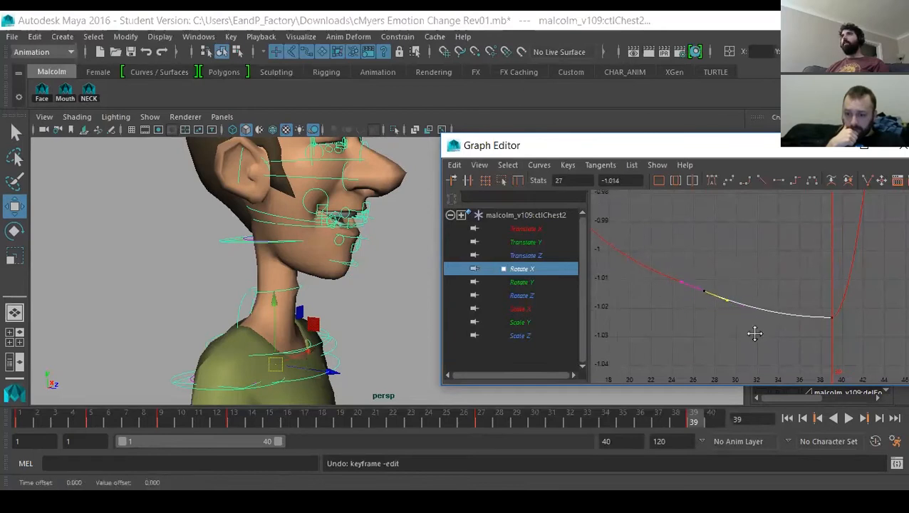
Select the chest's Rotate X key at frame 39 and fine-tune it to about -1.023.
click(832, 317)
drag(803, 328, 813, 349)
middle_drag(813, 349, 812, 349)
alt+middle_drag(866, 267, 827, 346)
alt+right_drag(827, 347, 787, 302)
alt+middle_drag(796, 263, 801, 341)
alt+middle_drag(705, 311, 710, 203)
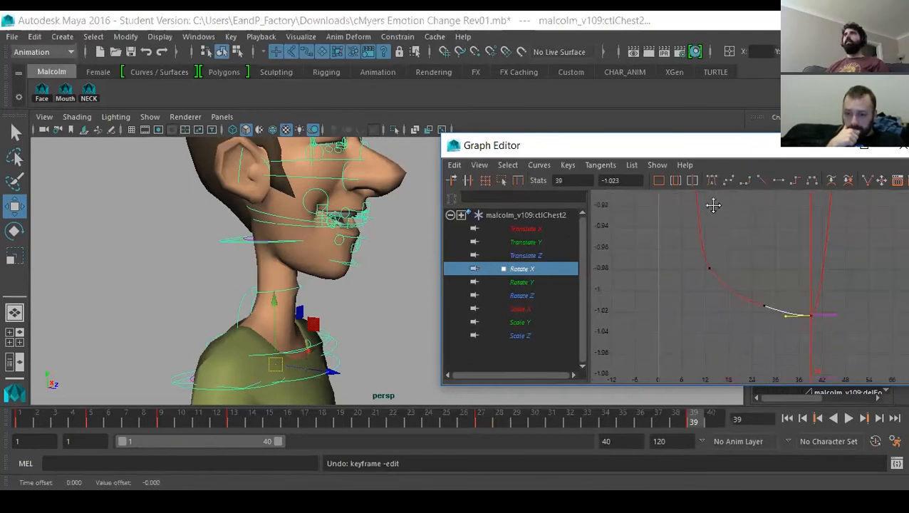
Scrub from frame 1 to frame 11 and check the chest motion in side view against the whole Rotate X curve.
click(7, 425)
mouse_move(7, 425)
mouse_down()
mouse_move(286, 426)
mouse_move(461, 413)
mouse_move(78, 421)
mouse_move(236, 419)
mouse_move(198, 420)
mouse_up()
alt+drag(253, 351, 399, 313)
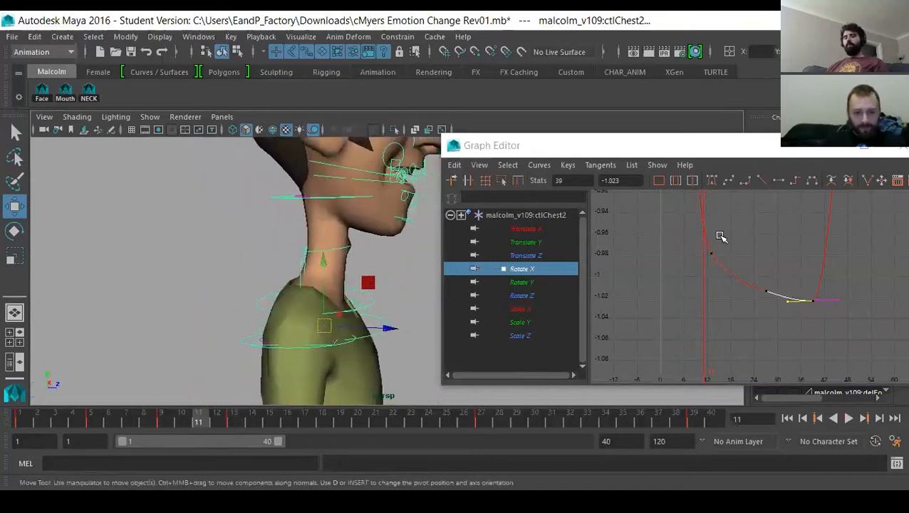
key(f)
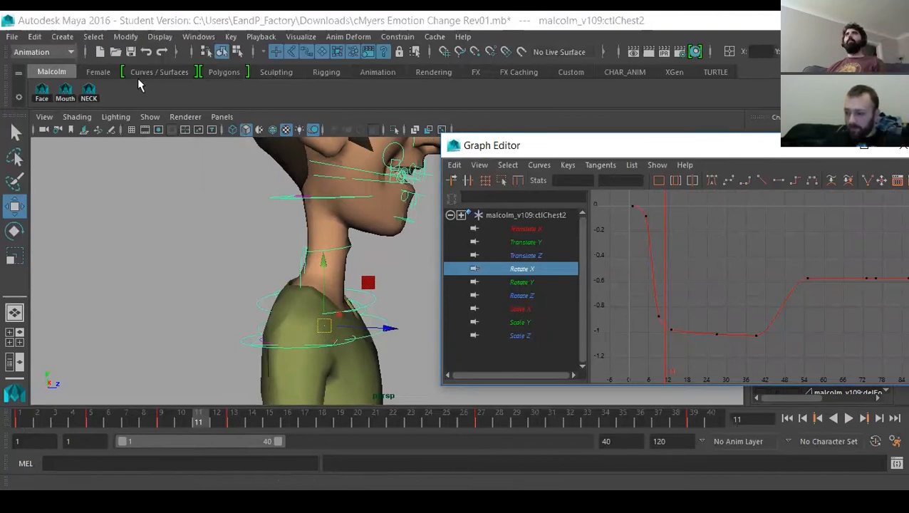
Switch the viewport to the ShotCam camera and clear the selection.
click(221, 116)
mouse_move(245, 130)
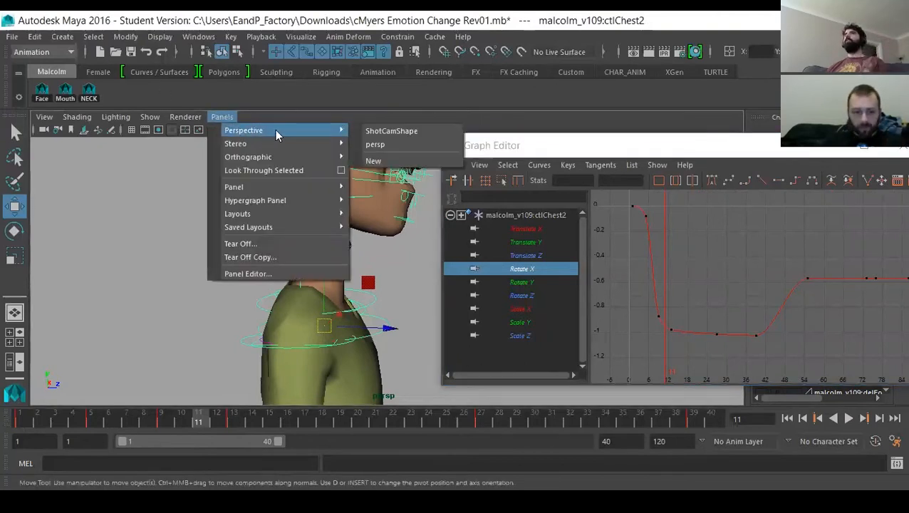
click(384, 132)
click(152, 317)
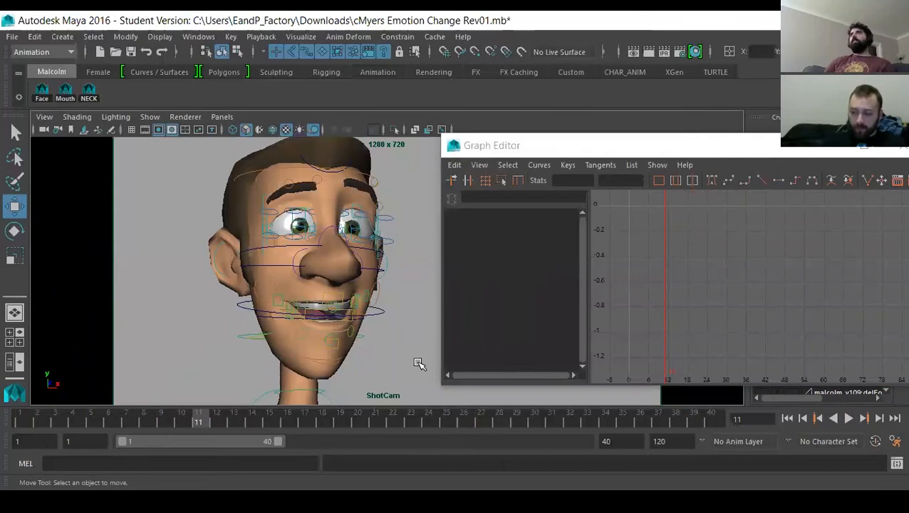
Play the animation from frame 1 through the shot camera, stop it, and replay it.
click(25, 422)
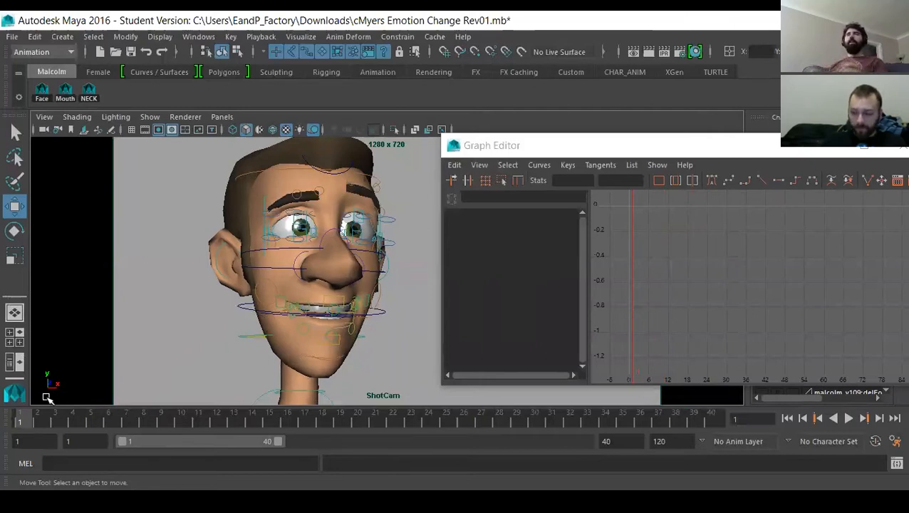
click(848, 419)
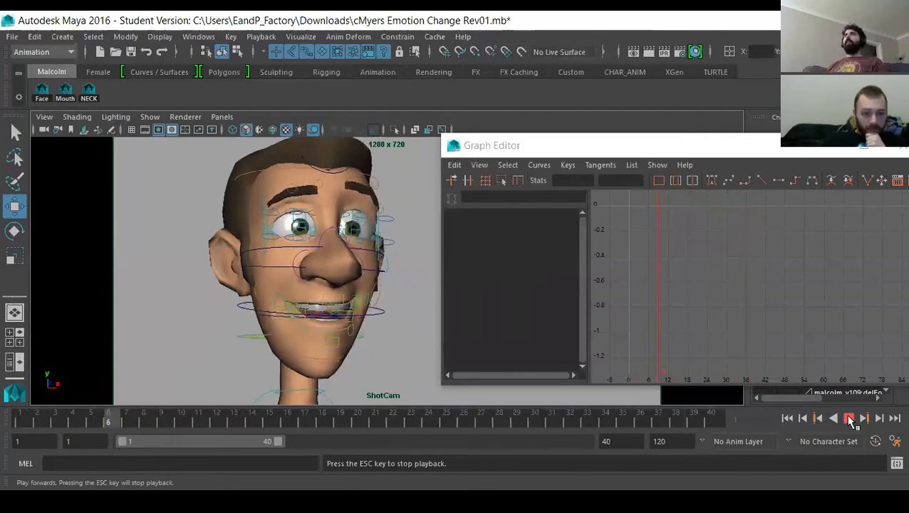
click(848, 418)
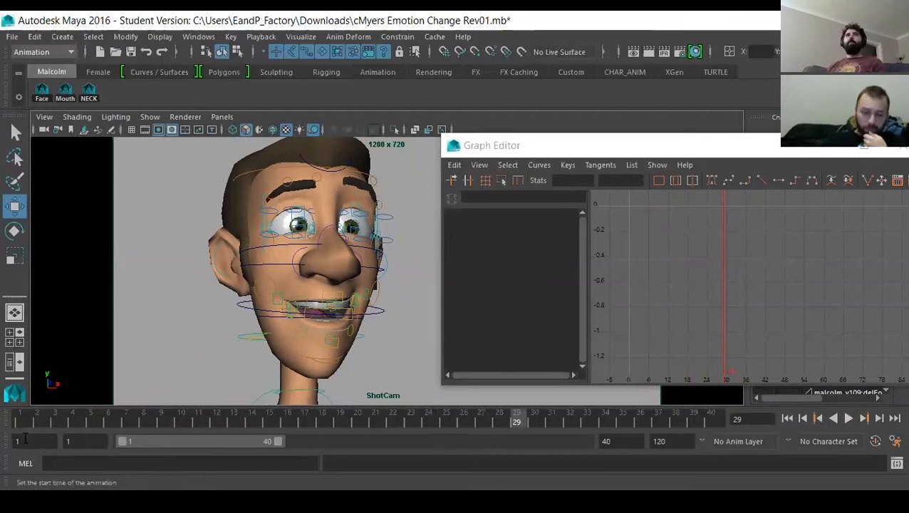
key(alt+v)
key(alt+v)
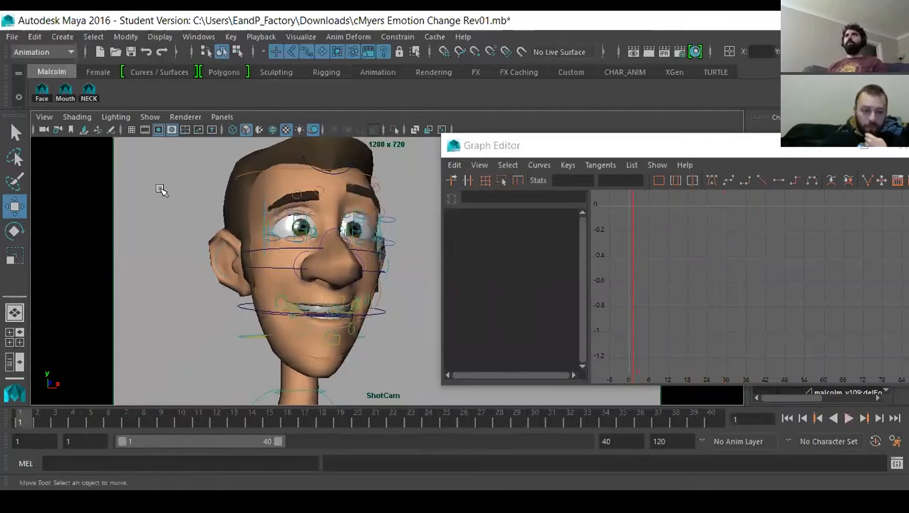
Return the viewport to the persp camera and display ctlChest2's Rotate X, Rotate Y and Rotate Z curves together.
click(222, 116)
mouse_move(314, 130)
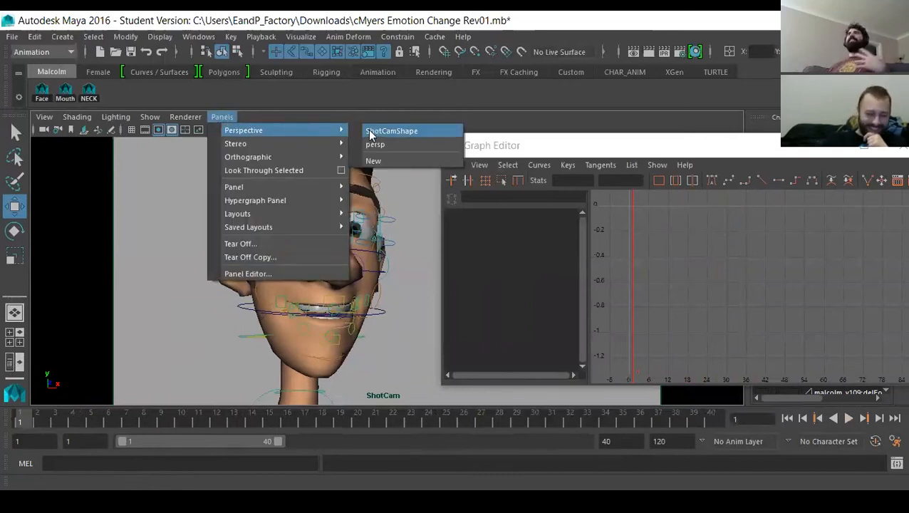
drag(521, 283, 526, 298)
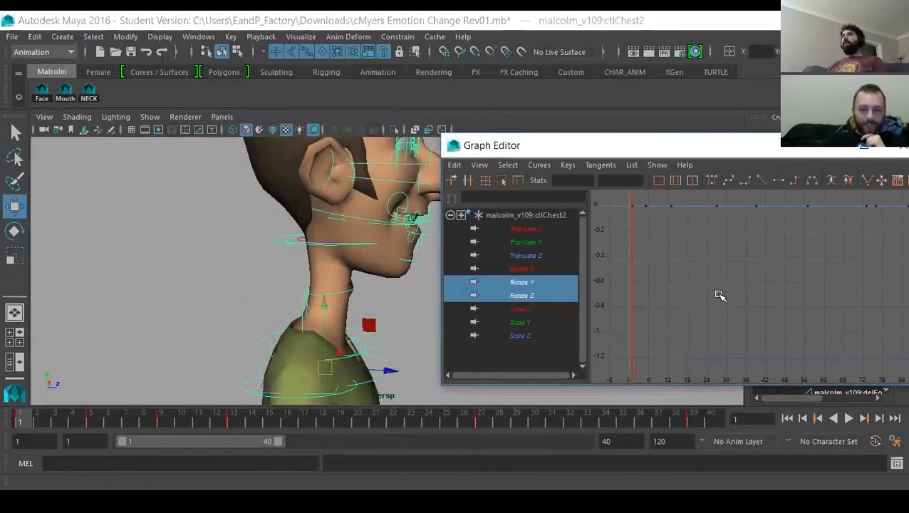
key(f)
alt+middle_drag(694, 312, 710, 303)
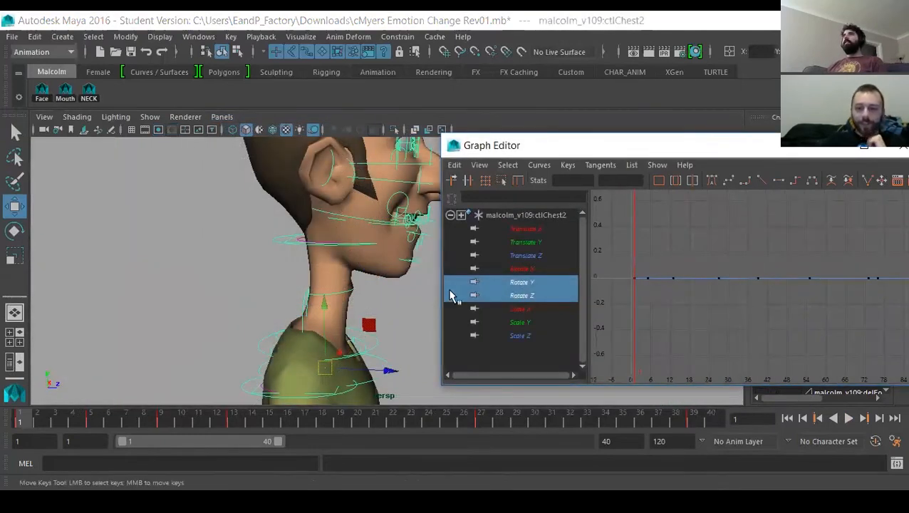
ctrl+click(522, 269)
key(f)
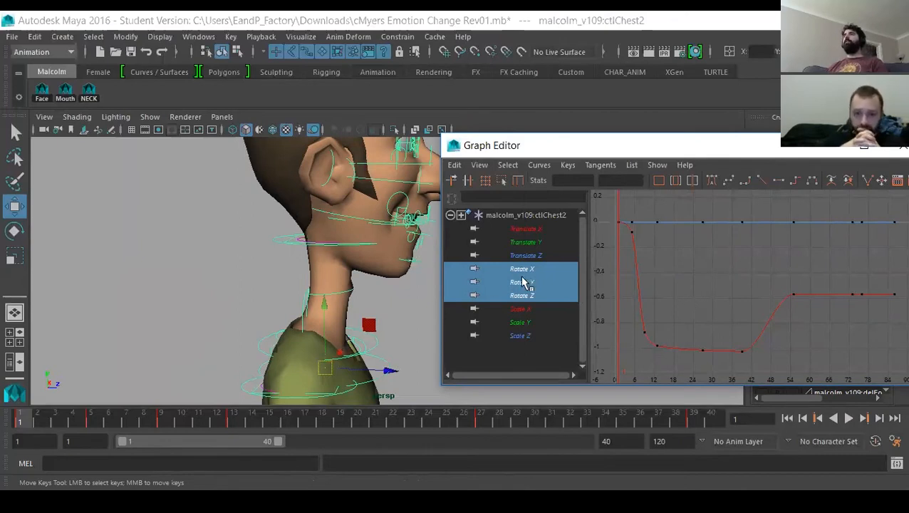
Go to frame 39 and isolate ctlChest2's Rotate Y curve after showing it alongside Rotate Z.
drag(524, 283, 526, 299)
alt+middle_drag(725, 264, 737, 310)
drag(431, 422, 692, 422)
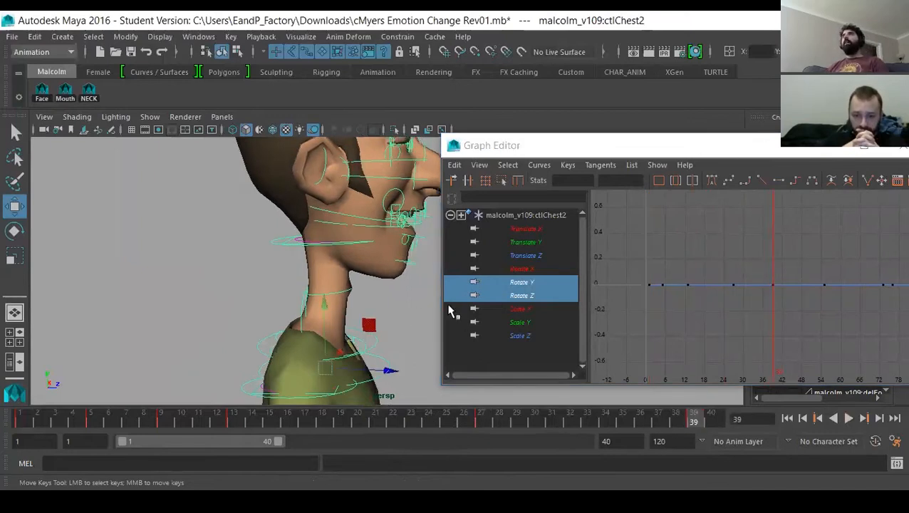
click(527, 284)
alt+middle_drag(759, 269, 729, 271)
drag(728, 272, 737, 312)
middle_drag(738, 287, 745, 297)
key(ctrl+z)
View the chest from the front and raise the Rotate Y key at frame 39 to 0.595.
drag(738, 260, 754, 296)
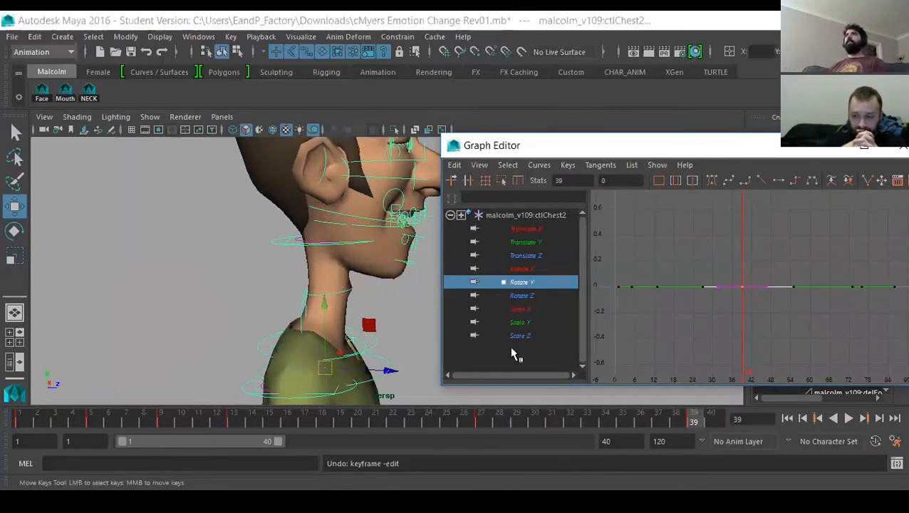
alt+drag(369, 314, 357, 349)
drag(728, 230, 752, 304)
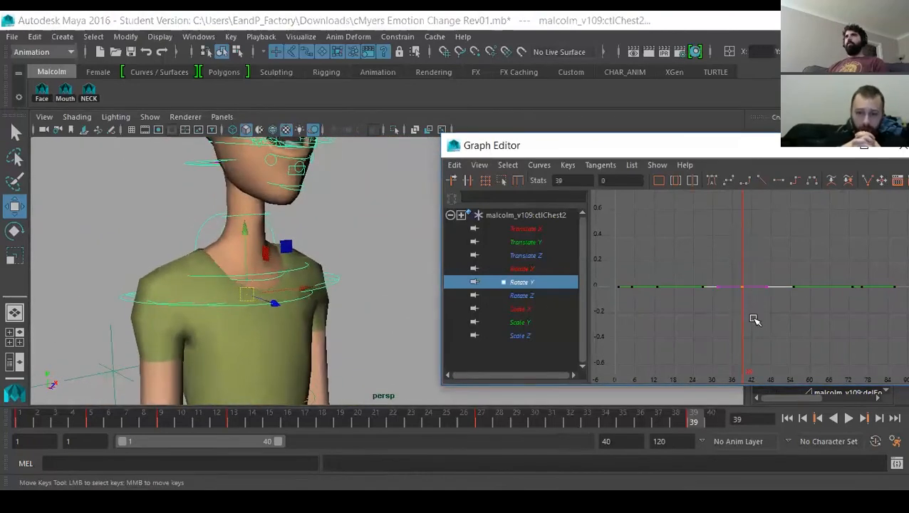
middle_drag(679, 333, 645, 295)
key(ctrl+z)
middle_drag(708, 319, 705, 245)
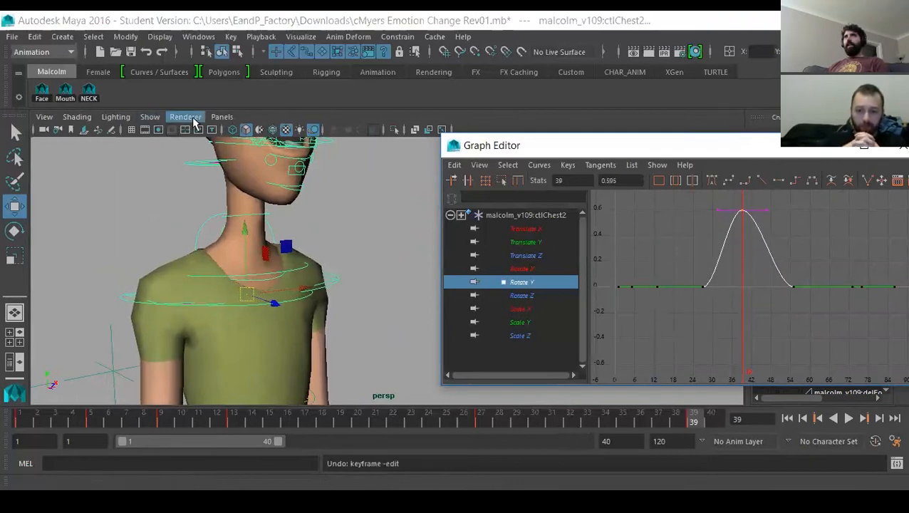
Switch the viewport to the ShotCam camera, play the animation from frame 1, and stop it.
click(222, 118)
mouse_move(246, 130)
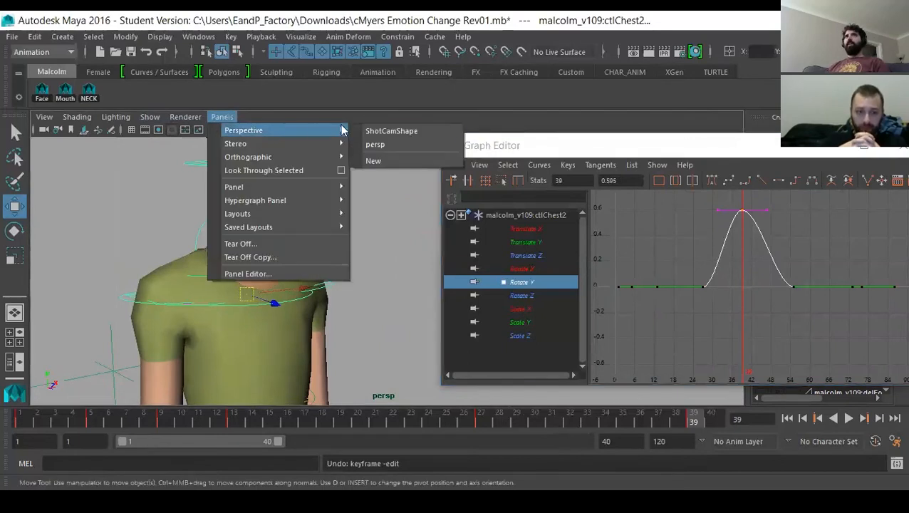
click(393, 132)
click(15, 420)
key(alt+v)
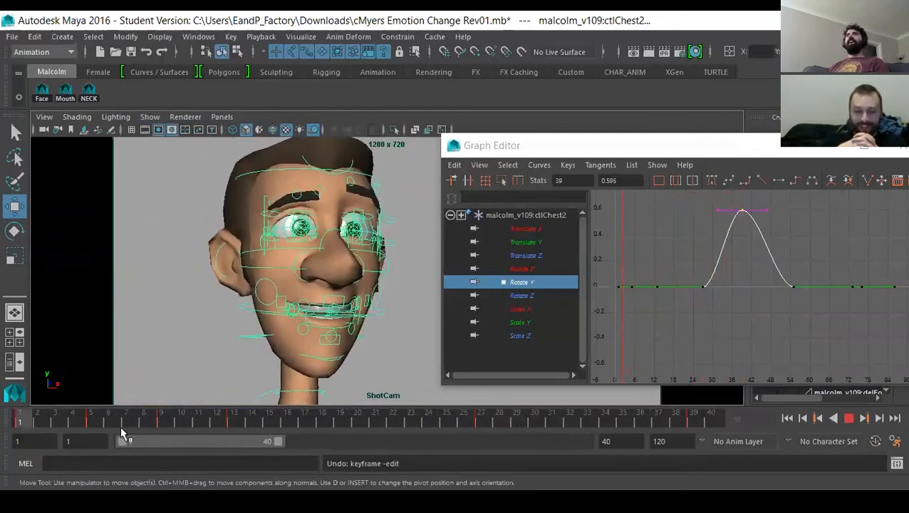
key(alt+v)
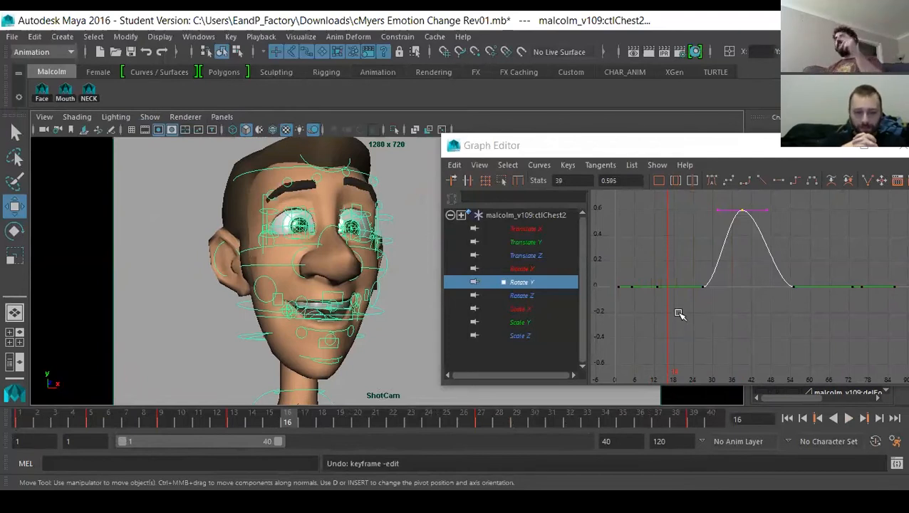
Return to frame 39 and raise the chest's Rotate Y key there to about 5.5.
drag(459, 420, 693, 421)
click(710, 199)
drag(717, 198, 757, 252)
alt+middle_drag(745, 266, 738, 223)
alt+right_drag(739, 223, 667, 276)
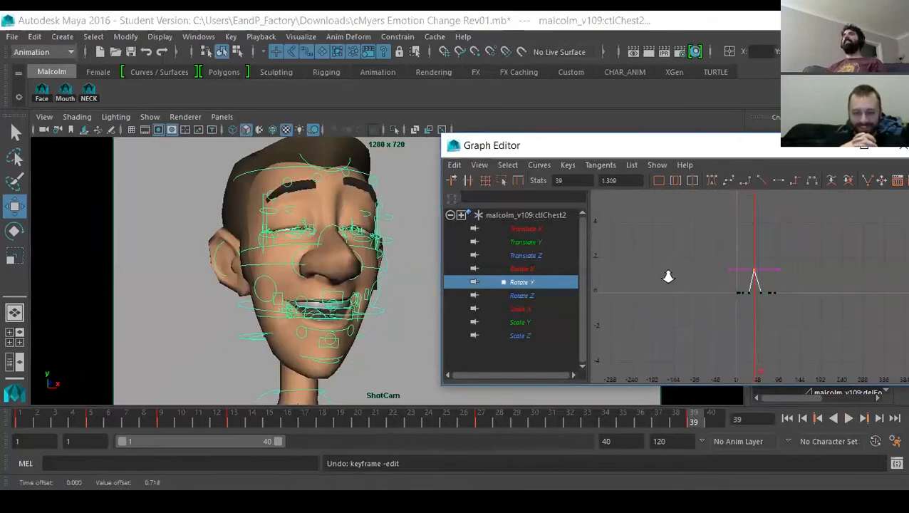
shift+middle_drag(761, 308, 897, 274)
key(f)
Raise the Rotate Y key at frame 27 to 4.936 to shape the ease into frame 39.
drag(742, 263, 789, 347)
alt+right_drag(789, 347, 765, 347)
shift+middle_drag(764, 327, 768, 289)
alt+middle_drag(729, 303, 761, 288)
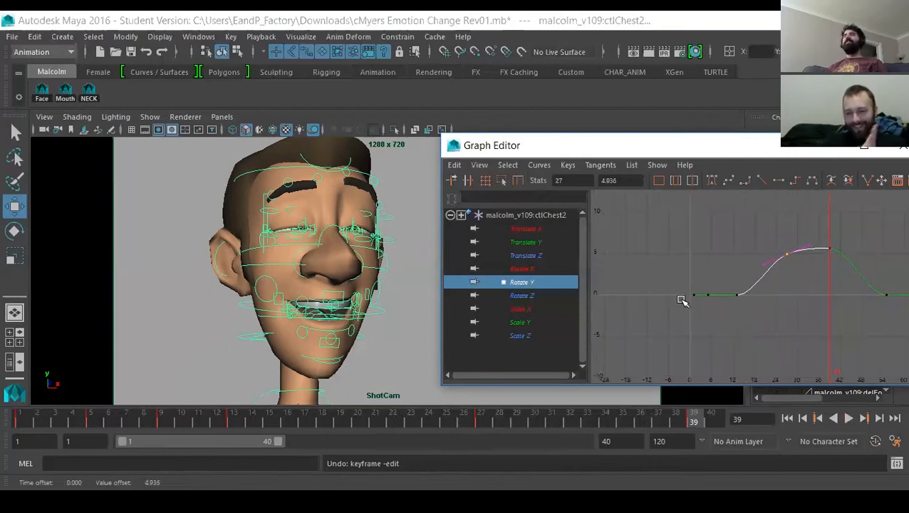
Play the animation from frame 1 to check the new chest turn, stopping playback at the end.
click(22, 411)
key(alt+v)
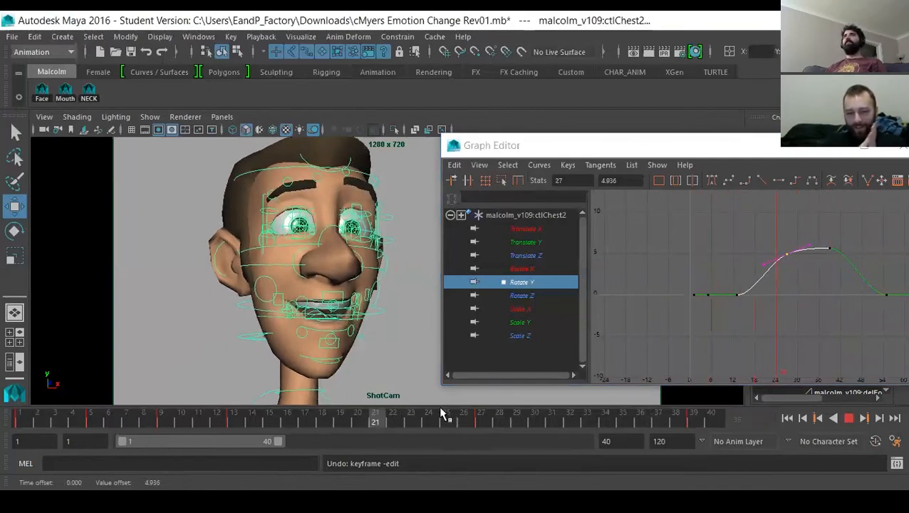
key(Escape)
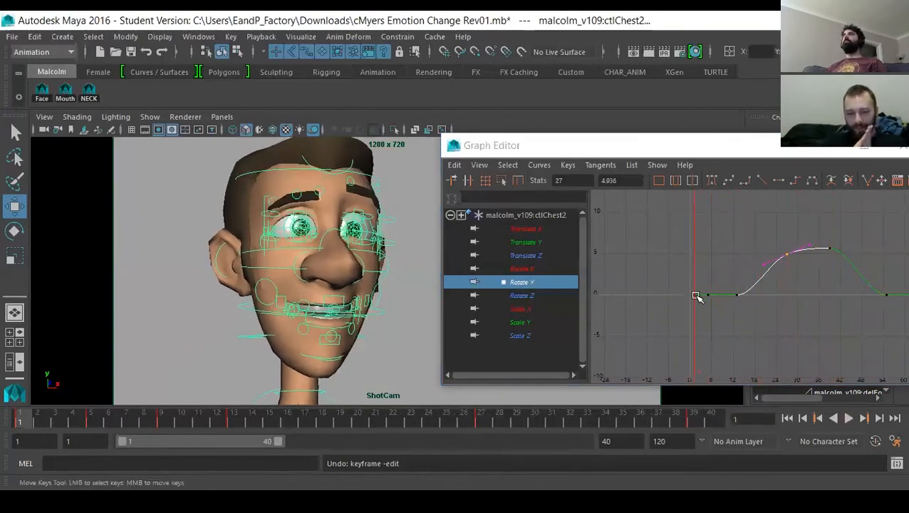
Raise the chest's Rotate Y key at frame 13 to 1.247.
alt+right_drag(697, 298, 720, 315)
alt+middle_drag(687, 325, 701, 339)
drag(707, 299, 734, 341)
alt+middle_drag(735, 341, 752, 316)
alt+middle_drag(704, 341, 677, 369)
alt+right_drag(739, 343, 726, 334)
Go to frame 5 and lower the Rotate Y key there to -0.261 as a slight anticipation.
drag(23, 426, 90, 420)
drag(657, 318, 668, 359)
alt+middle_drag(672, 333, 690, 284)
alt+right_drag(682, 304, 714, 311)
alt+middle_drag(715, 310, 717, 332)
drag(629, 251, 749, 322)
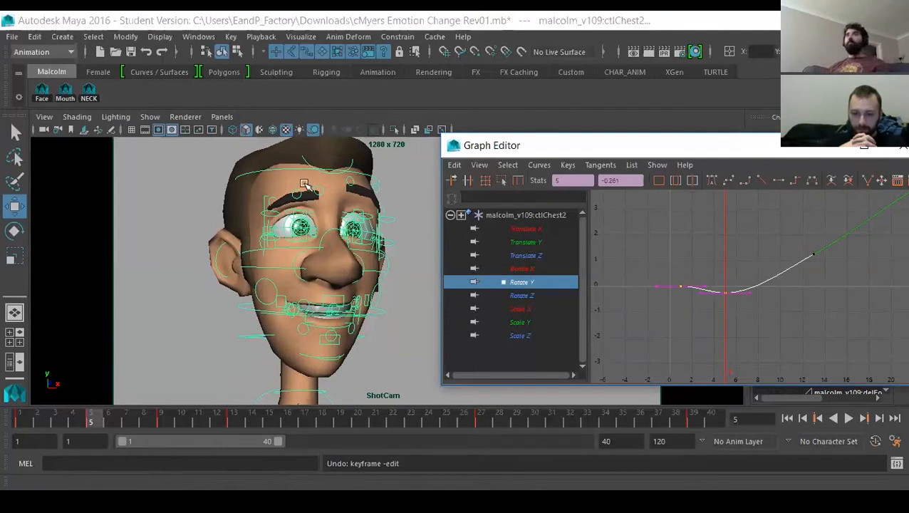
alt+middle_drag(800, 315, 779, 316)
alt+right_drag(779, 316, 772, 324)
click(663, 324)
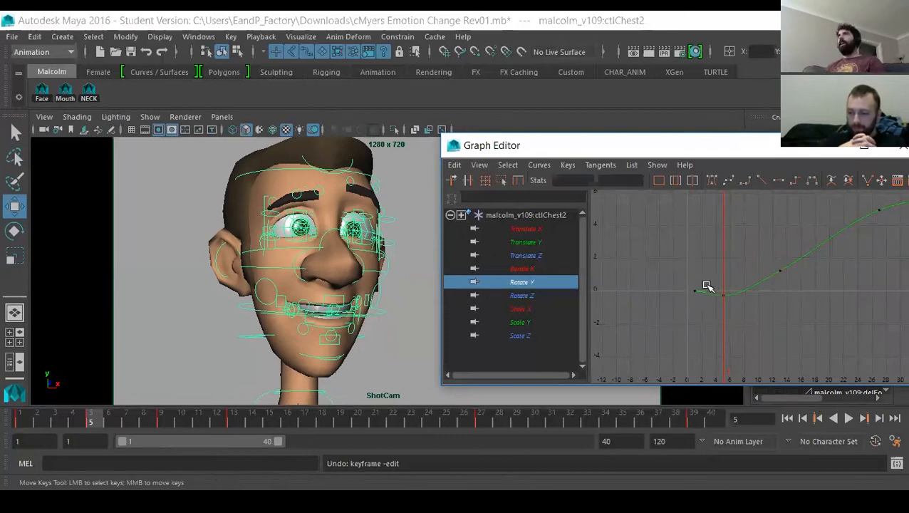
Adjust the incoming tangent of the Rotate Y key at frame 13, accepting the student version notice for the autosave.
drag(727, 322, 729, 323)
mouse_move(728, 320)
alt+middle_down()
mouse_move(727, 300)
mouse_move(723, 327)
mouse_move(727, 290)
mouse_move(716, 338)
mouse_move(747, 285)
mouse_move(734, 312)
alt+middle_up()
drag(754, 262, 793, 309)
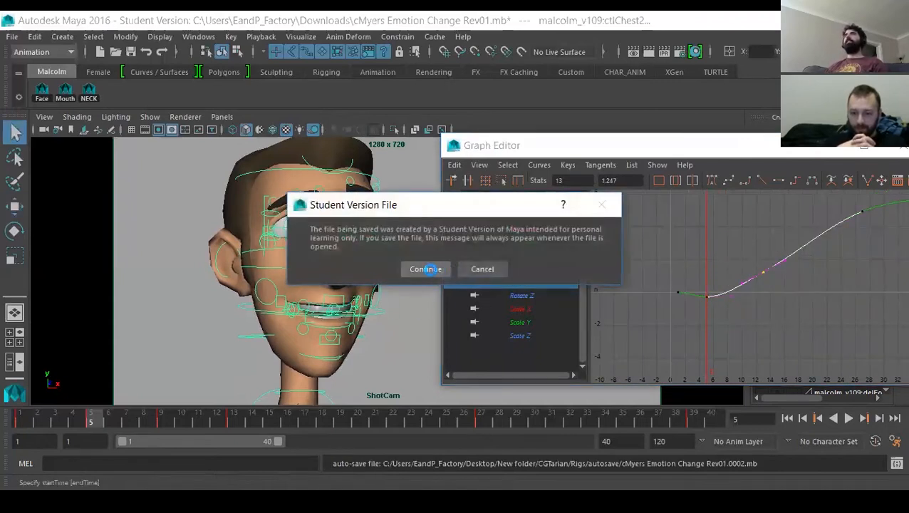
click(425, 269)
middle_drag(725, 259, 733, 312)
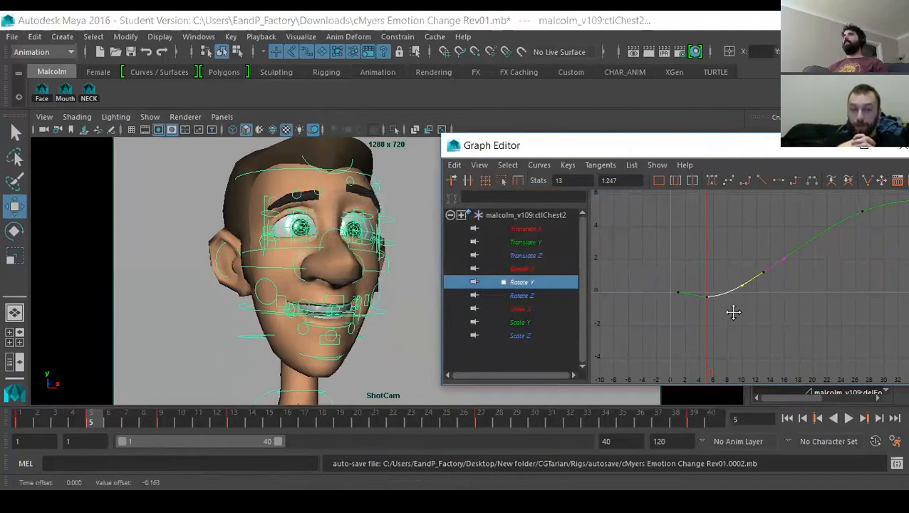
Save the scene to the Desktop as the Maya ASCII file cMyers Emotion Change Rev01.ma, accepting the student version notice.
click(13, 37)
click(46, 103)
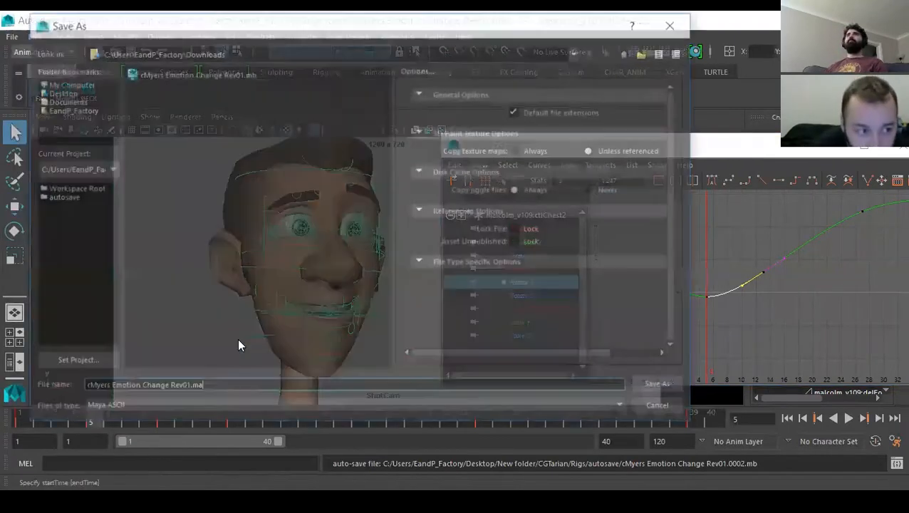
click(63, 91)
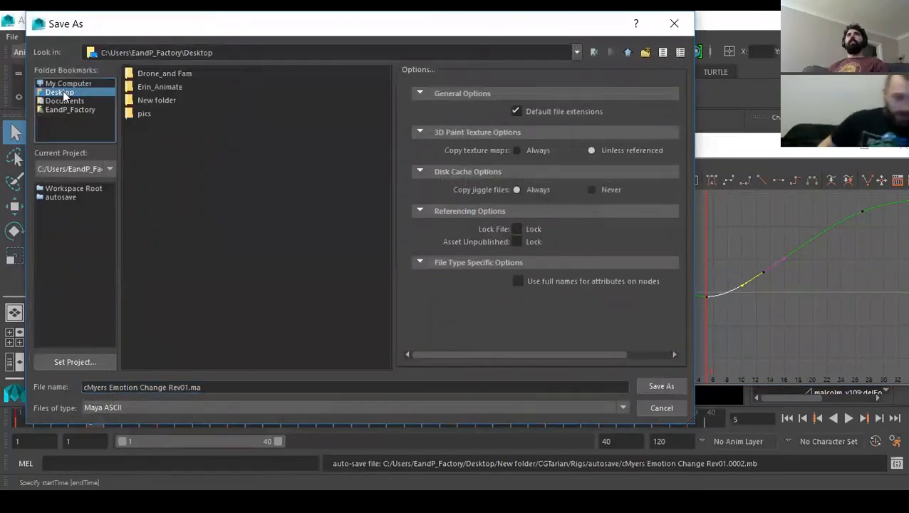
click(661, 387)
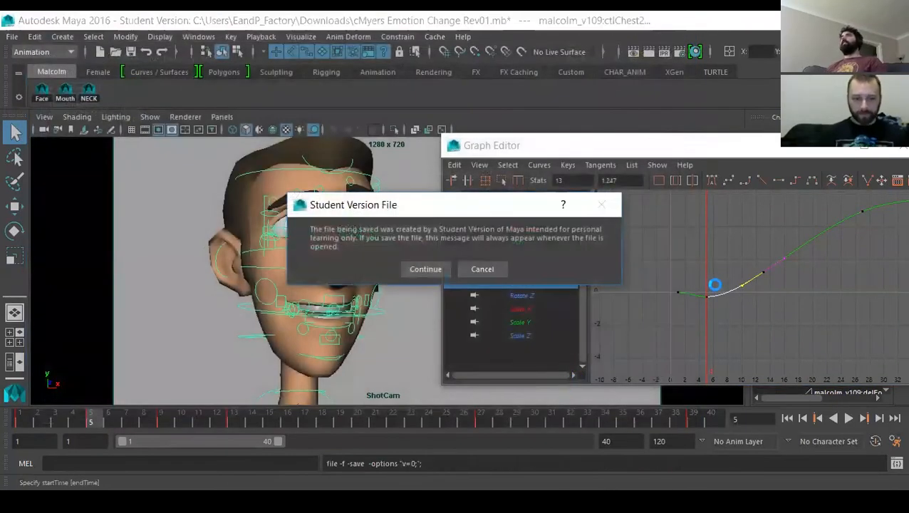
click(416, 268)
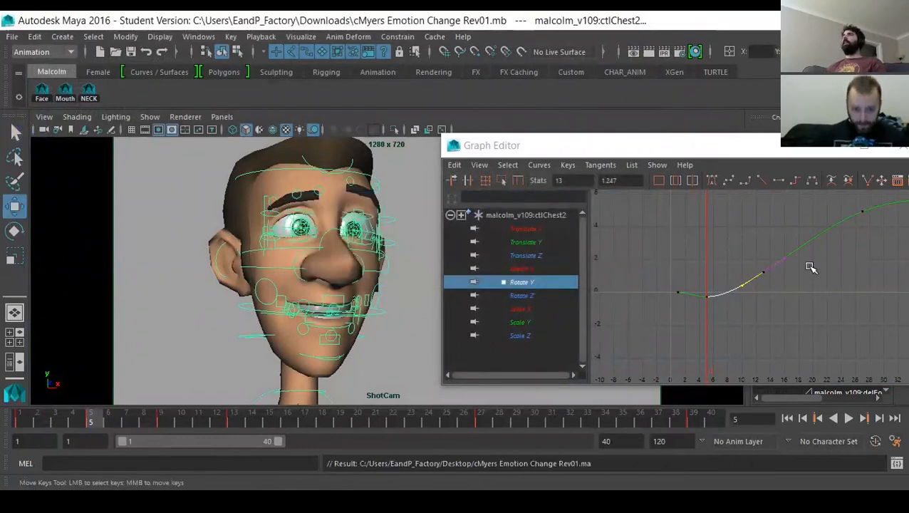
Isolate ctlChest2's Rotate Z curve and raise its keys to about 0.36 at frame 39 and about 0.27 at frame 27.
click(519, 296)
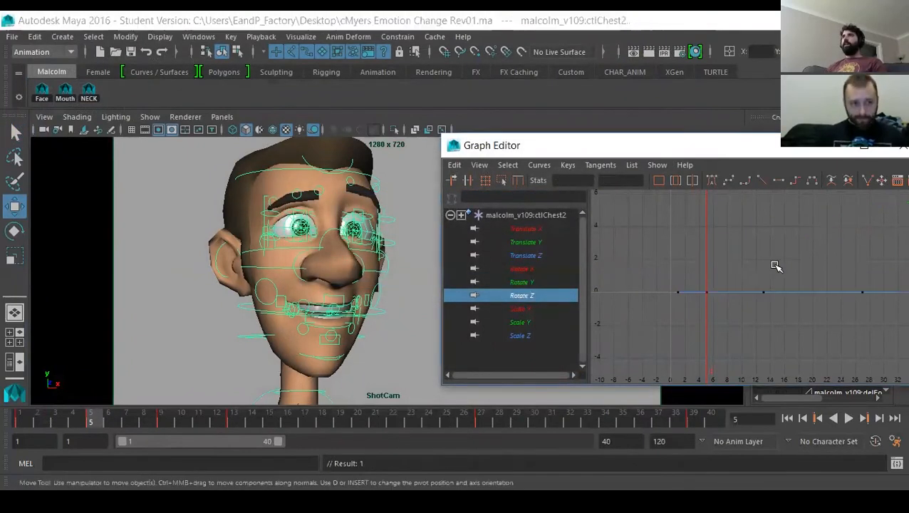
key(f)
drag(163, 418, 694, 421)
drag(766, 244, 770, 321)
middle_drag(770, 321, 767, 264)
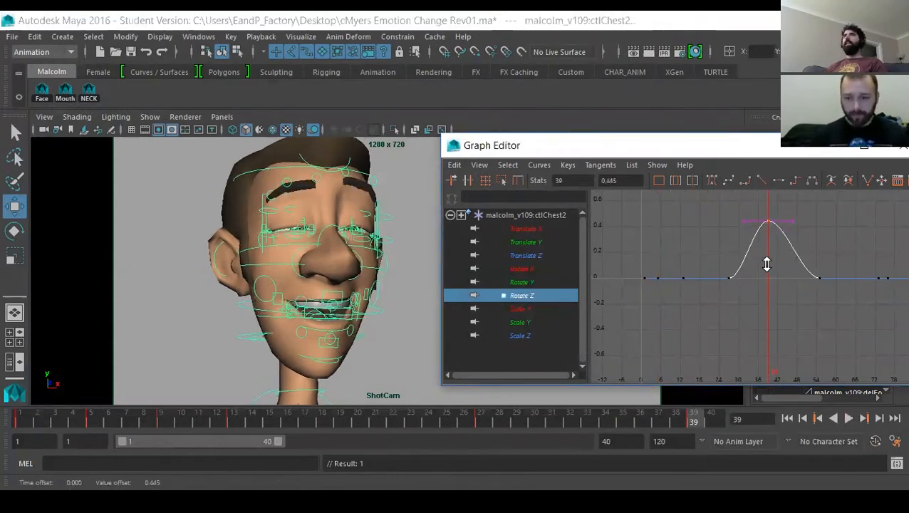
key(ctrl+z)
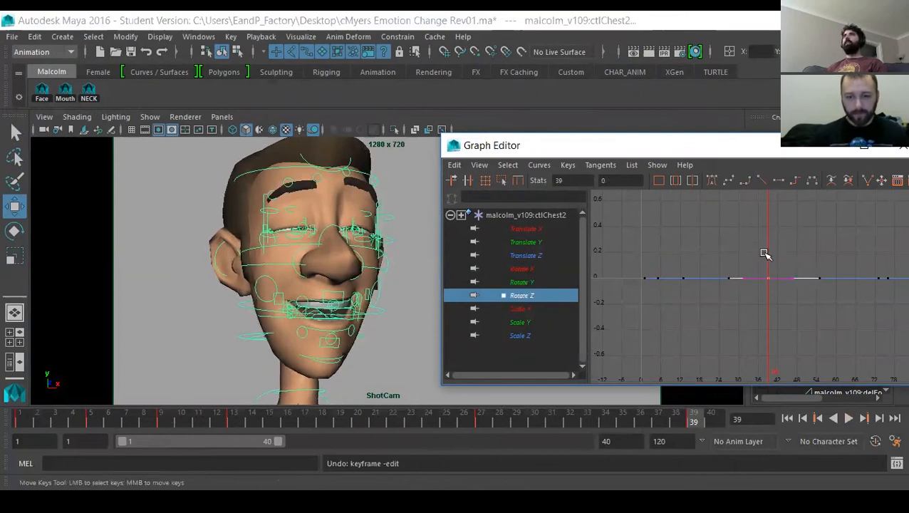
middle_drag(764, 316, 759, 267)
drag(723, 263, 732, 311)
shift+middle_drag(731, 309, 740, 277)
Try raising the Rotate Z key at frame 5 to about 0.02.
click(698, 297)
drag(659, 260, 659, 287)
alt+middle_drag(659, 315, 707, 350)
alt+right_drag(707, 351, 723, 336)
alt+middle_drag(724, 336, 750, 304)
drag(651, 292, 690, 332)
click(691, 354)
shift+middle_drag(685, 330, 685, 324)
click(737, 284)
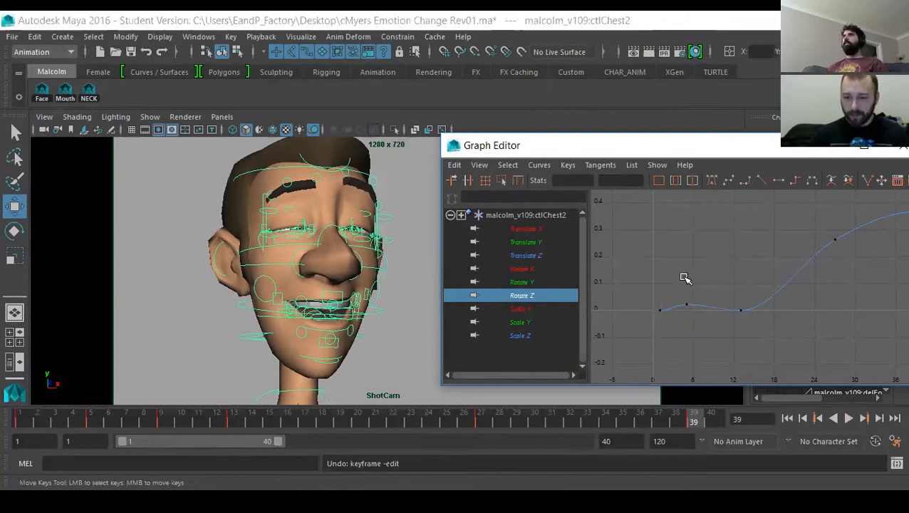
Lower the Rotate Z key at frame 5 to about -0.04 and raise the frame 13 key to 0.0224.
drag(696, 313, 677, 299)
shift+middle_drag(682, 262, 681, 276)
click(741, 311)
mouse_move(742, 314)
shift+middle_down()
mouse_move(753, 335)
mouse_move(752, 325)
shift+middle_up()
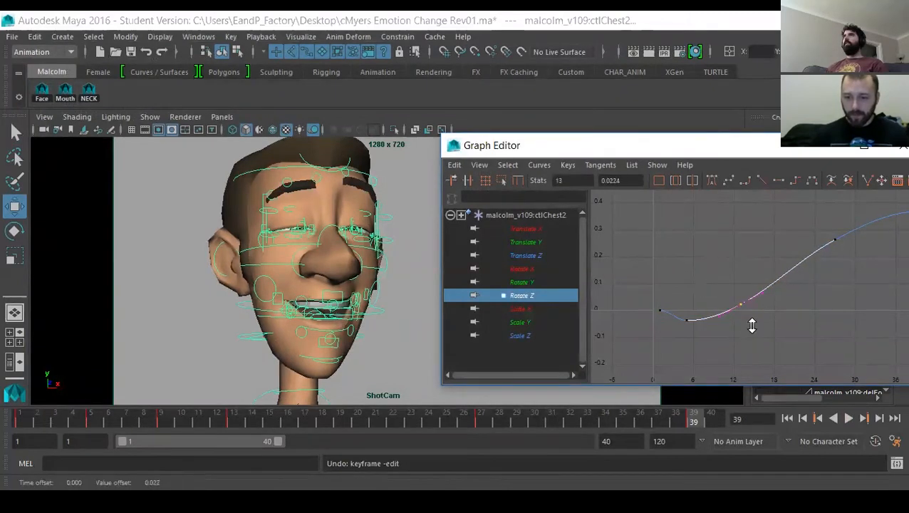
Return to frame 1 and compare ctlChest2's Rotate X, Rotate Y and Rotate Z curves together over the opening frames.
click(22, 421)
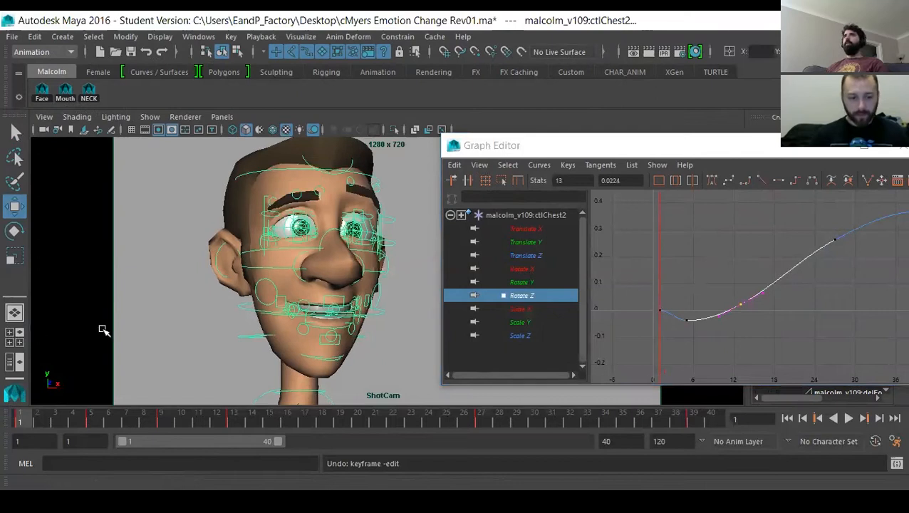
drag(522, 273, 518, 297)
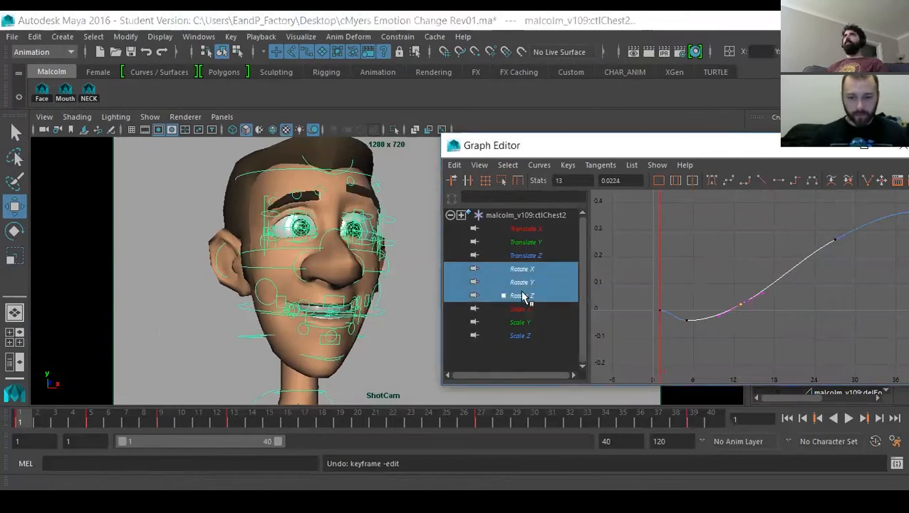
key(f)
click(810, 322)
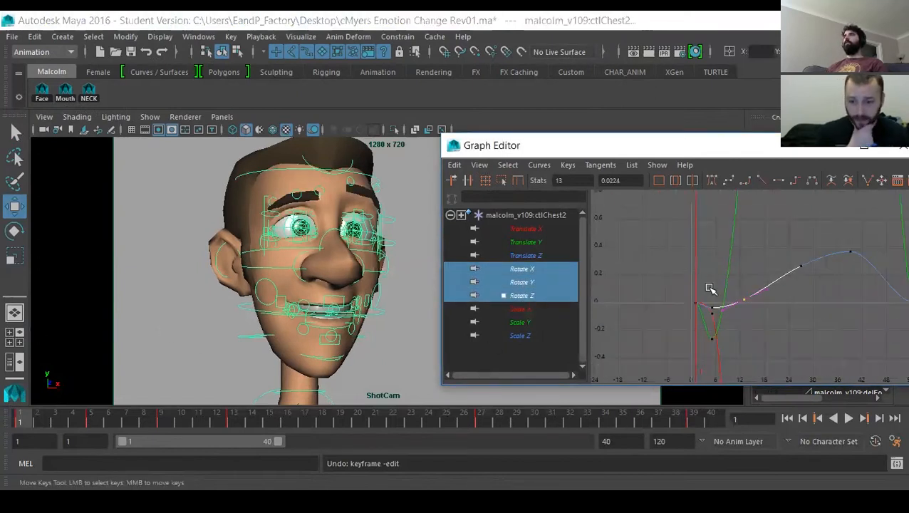
key(f)
alt+middle_drag(770, 298, 828, 281)
alt+right_drag(718, 325, 813, 296)
alt+middle_drag(813, 296, 843, 277)
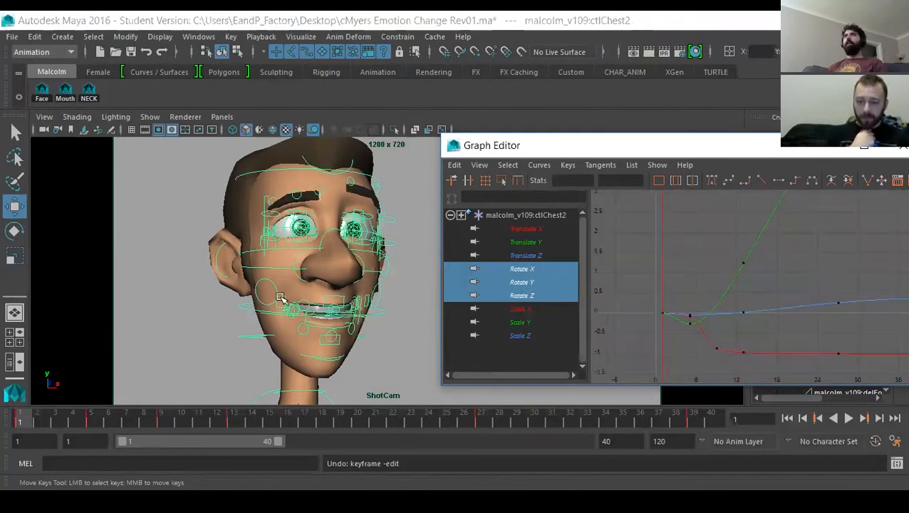
Add the head control to the selection and examine ctlHead's Rotate X, Rotate Y and Rotate Z curves.
shift+click(238, 336)
scroll(539, 318, down, 3)
drag(528, 282, 541, 309)
key(f)
alt+middle_drag(664, 312, 749, 286)
scroll(750, 292, up, 3)
drag(661, 287, 714, 359)
key(f)
click(793, 285)
alt+middle_drag(793, 285, 779, 291)
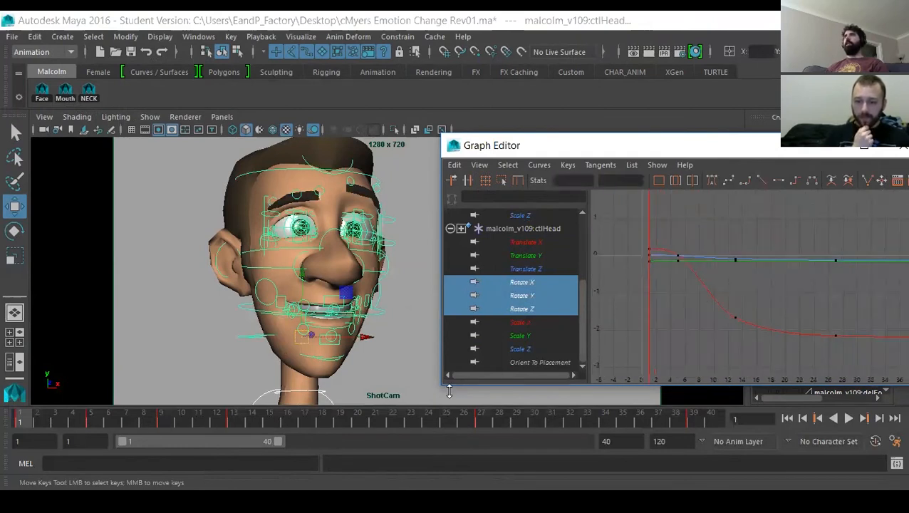
Clear the selection, play the animation from frame 1 through the shot camera, and replay it from the start.
click(789, 418)
click(399, 359)
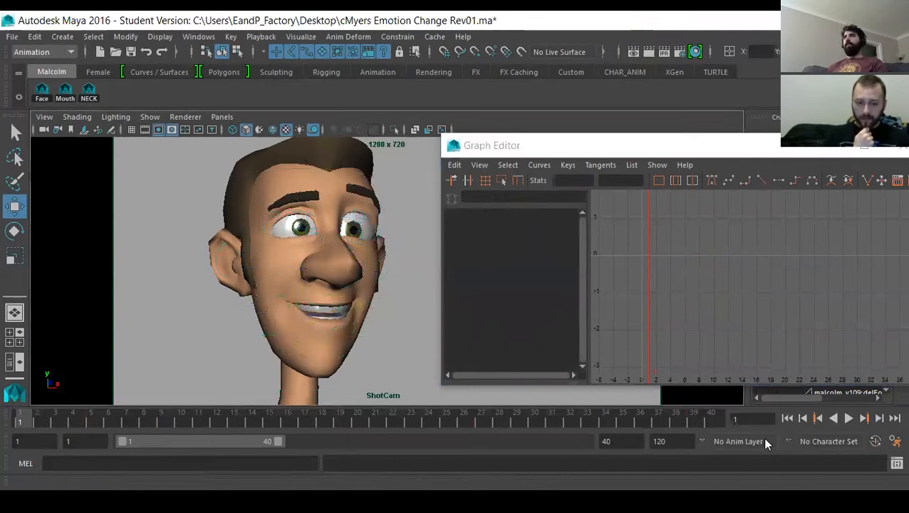
click(848, 418)
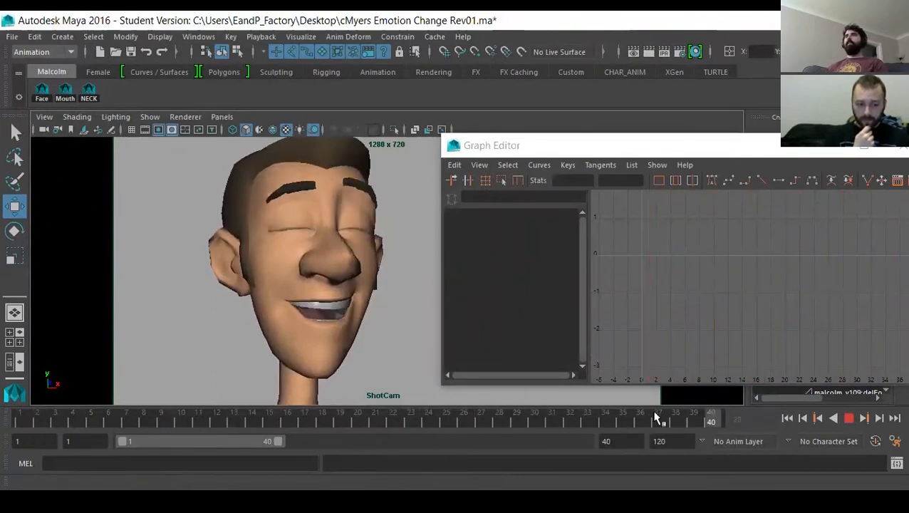
click(787, 418)
click(848, 418)
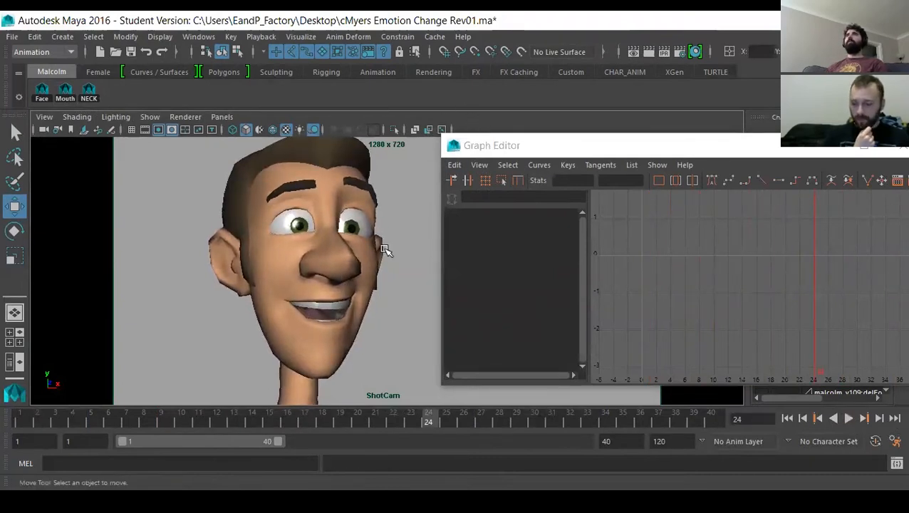
Switch the viewport to the persp camera and view the character's head and neck from the side.
click(222, 117)
mouse_move(257, 131)
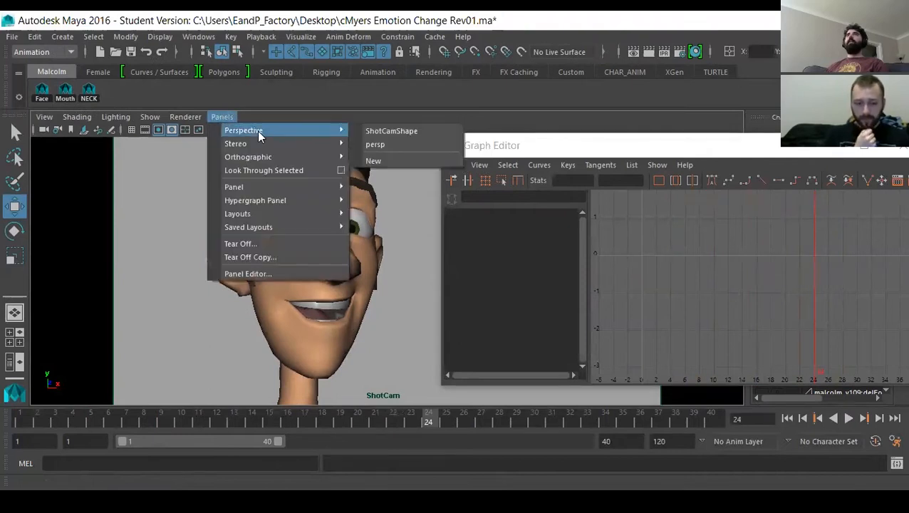
click(385, 130)
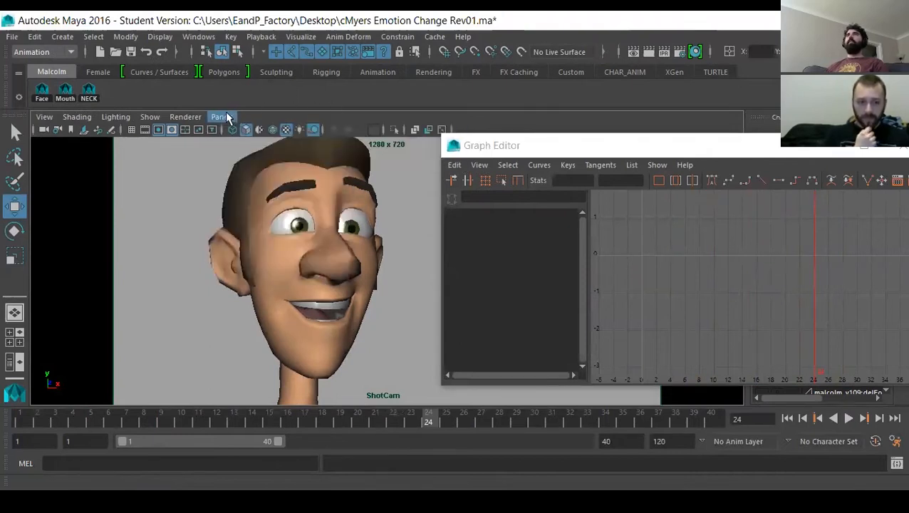
click(221, 116)
mouse_move(256, 126)
click(371, 142)
alt+middle_drag(260, 216, 303, 324)
alt+drag(272, 307, 229, 321)
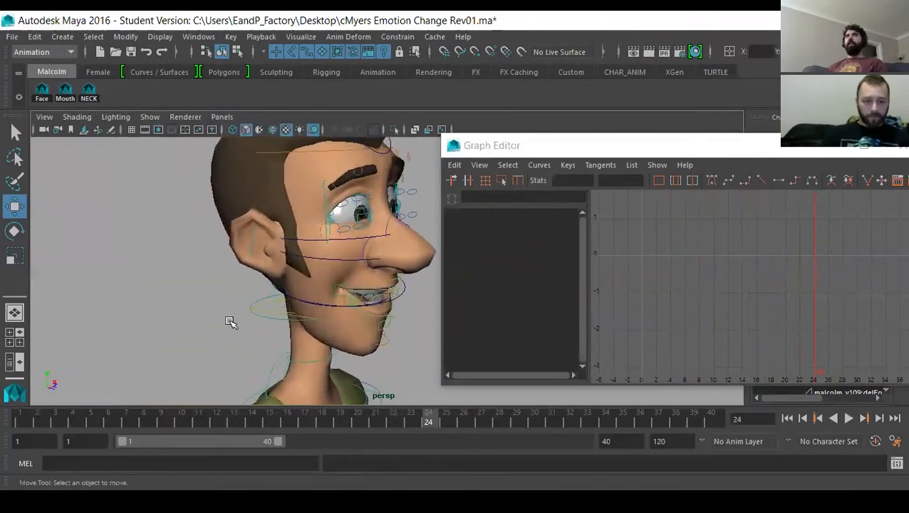
Select the head control and scale its Rotate X keys from frame 13 onward toward zero, flattening the hold to about -0.5.
click(289, 339)
key(e)
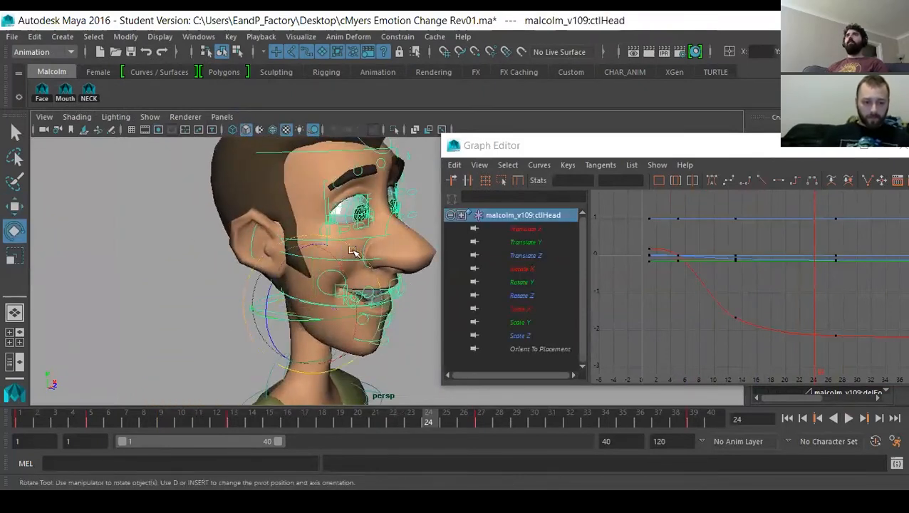
click(534, 270)
alt+middle_drag(842, 328, 789, 312)
alt+right_drag(789, 312, 756, 314)
alt+middle_drag(756, 314, 731, 337)
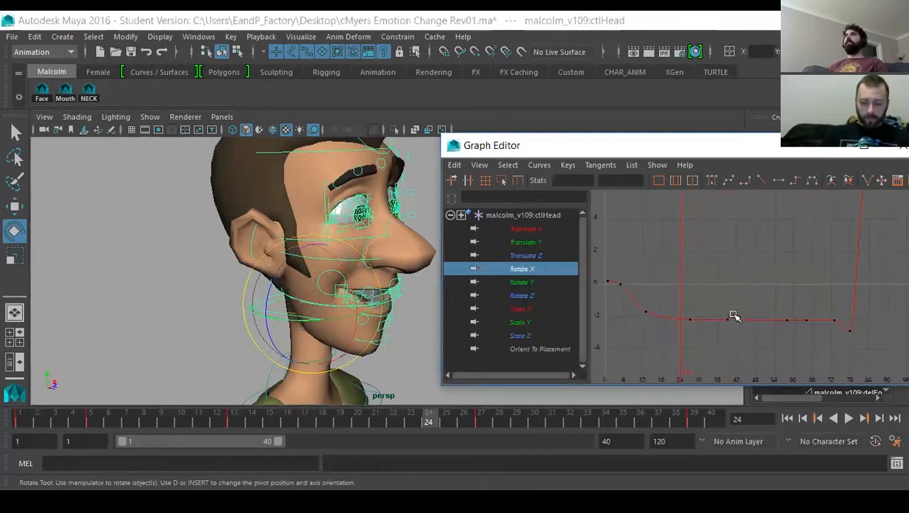
drag(627, 295, 883, 342)
alt+middle_drag(599, 276, 663, 272)
alt+right_drag(663, 272, 683, 279)
alt+middle_drag(670, 288, 706, 298)
key(r)
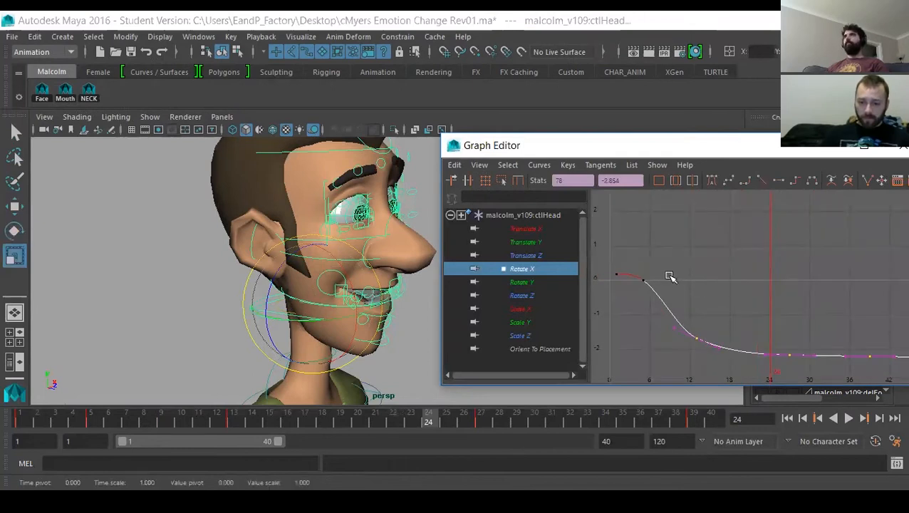
middle_drag(642, 277, 639, 308)
Raise the head control's Rotate X key at frame 5 to 0.116.
drag(635, 260, 652, 306)
alt+middle_drag(648, 308, 663, 305)
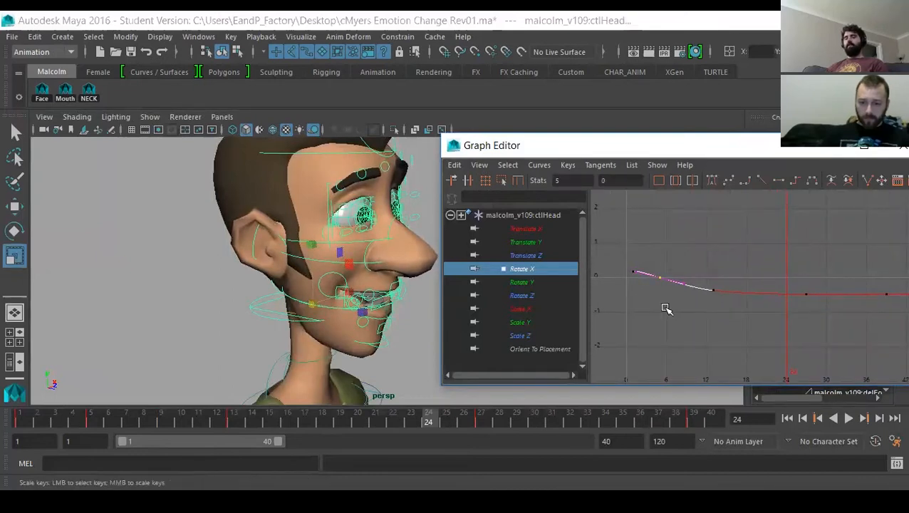
key(w)
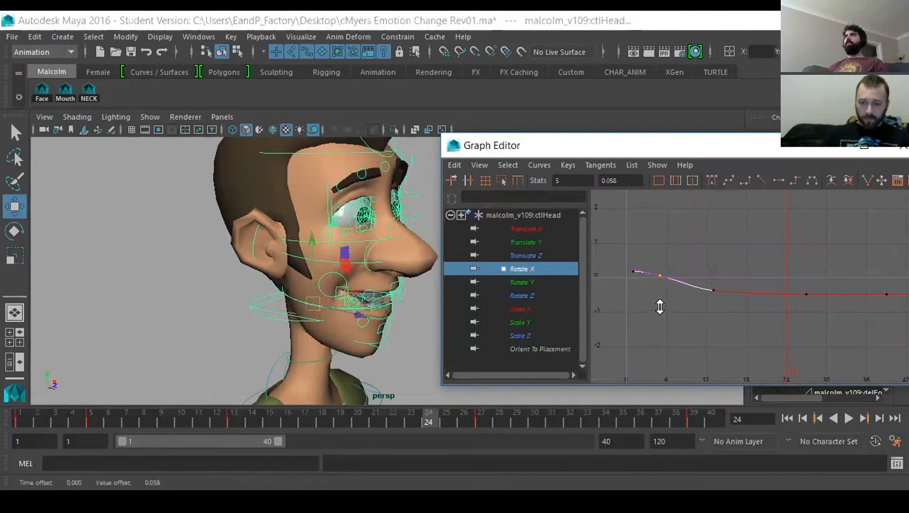
key(f)
alt+middle_drag(683, 302, 716, 302)
key(f)
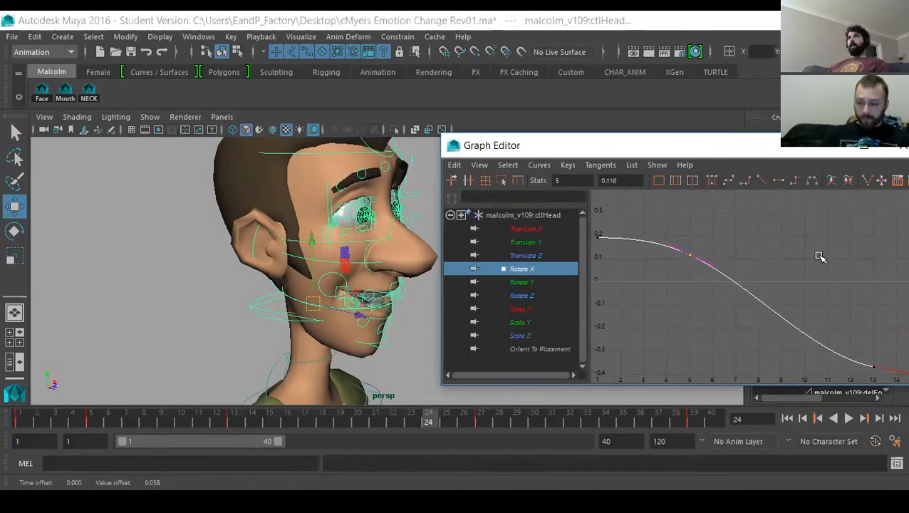
alt+right_drag(736, 290, 641, 283)
alt+middle_drag(785, 266, 730, 263)
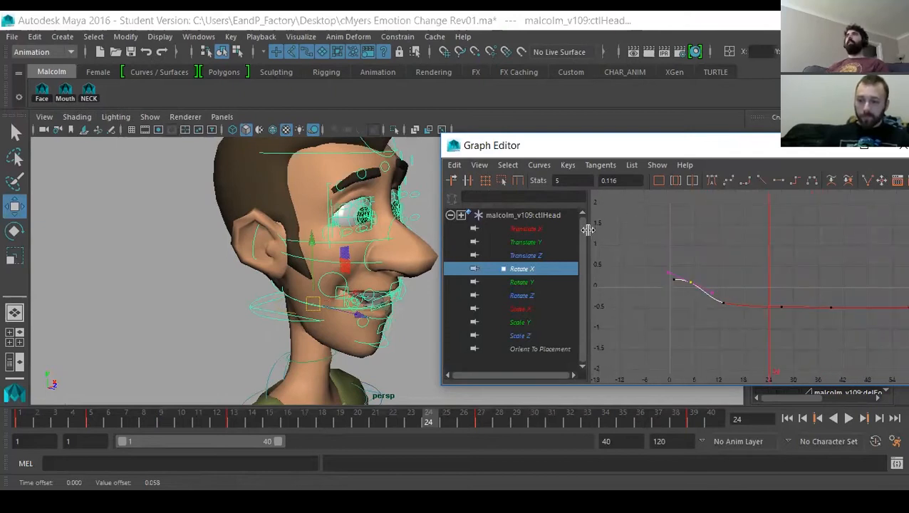
Insert a Rotate X key at frame 8 and move the frame 5 key to frame 4 at a value of 0.15.
click(490, 120)
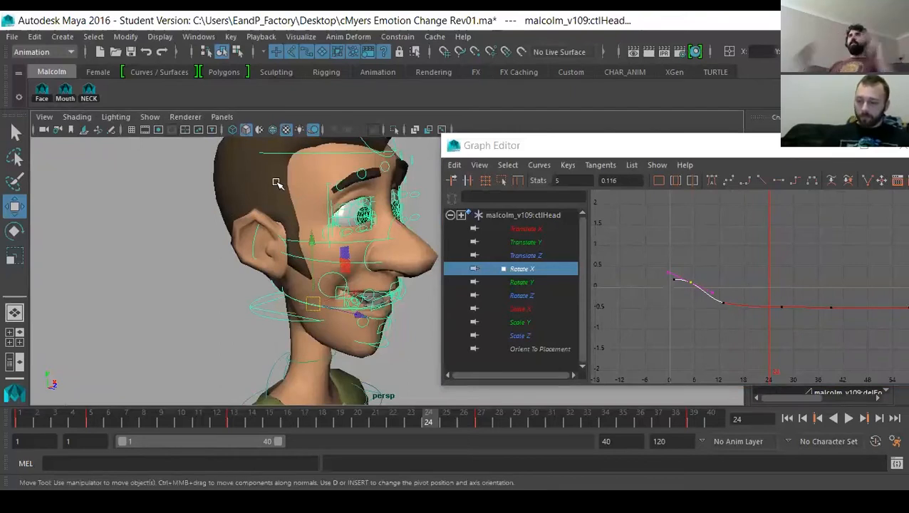
mouse_move(18, 422)
mouse_down()
mouse_move(175, 421)
mouse_move(113, 425)
mouse_move(155, 423)
mouse_up()
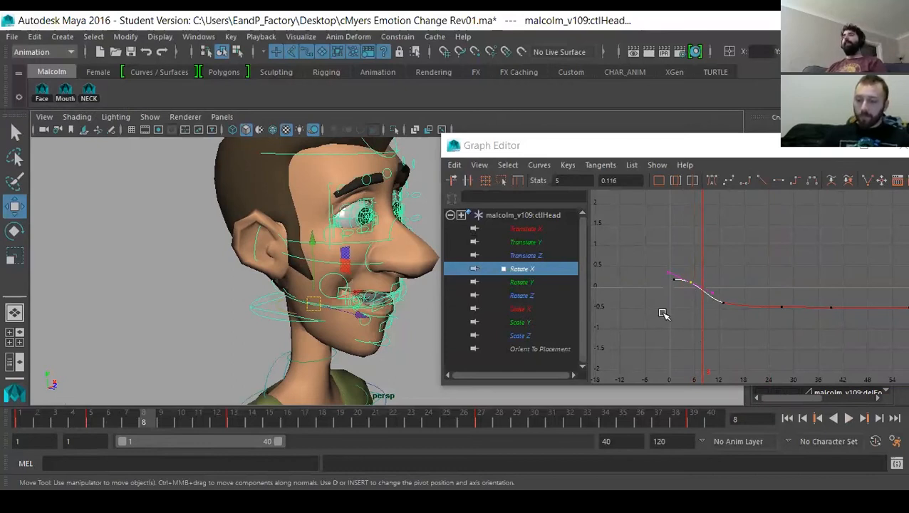
key(f)
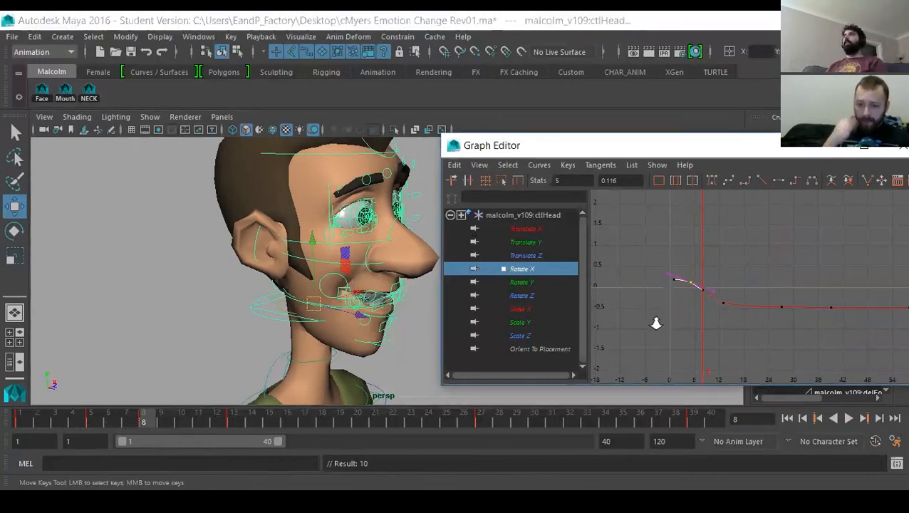
shift+middle_drag(680, 282, 651, 290)
alt+right_drag(668, 291, 724, 299)
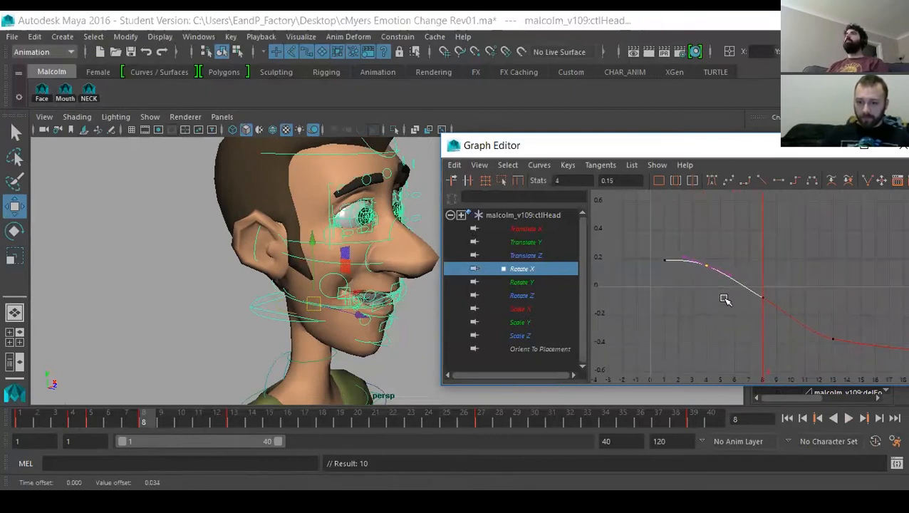
Play the opening frames, place the early Rotate X key back on frame 5 at -0.224, and replay from the start.
click(19, 427)
key(alt+v)
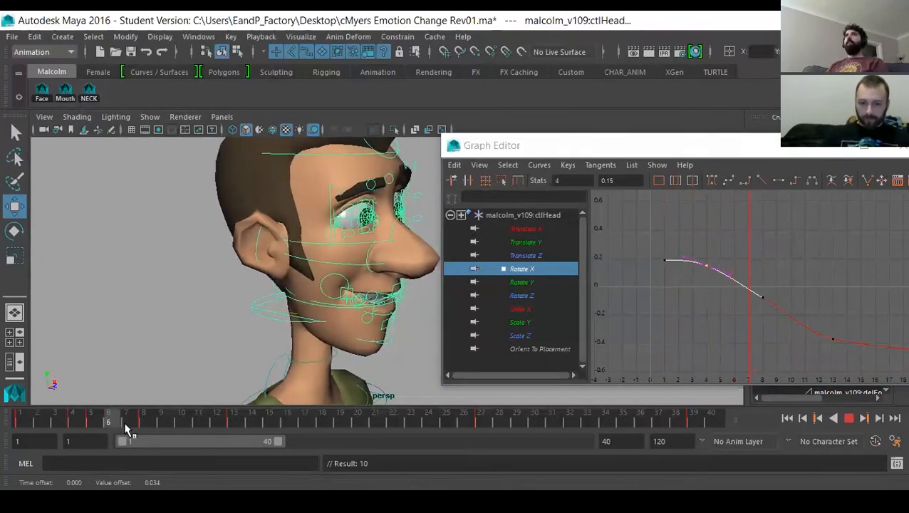
drag(17, 425, 92, 427)
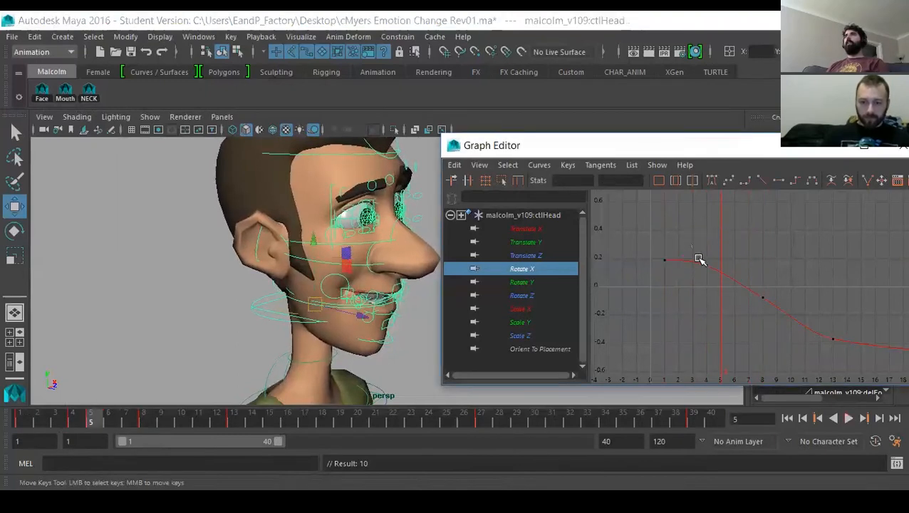
middle_drag(711, 313, 719, 369)
click(28, 422)
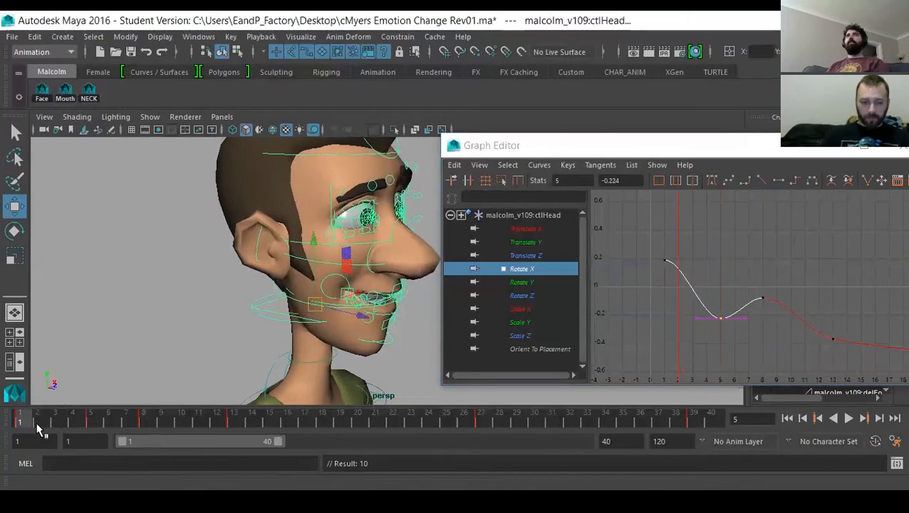
key(alt+v)
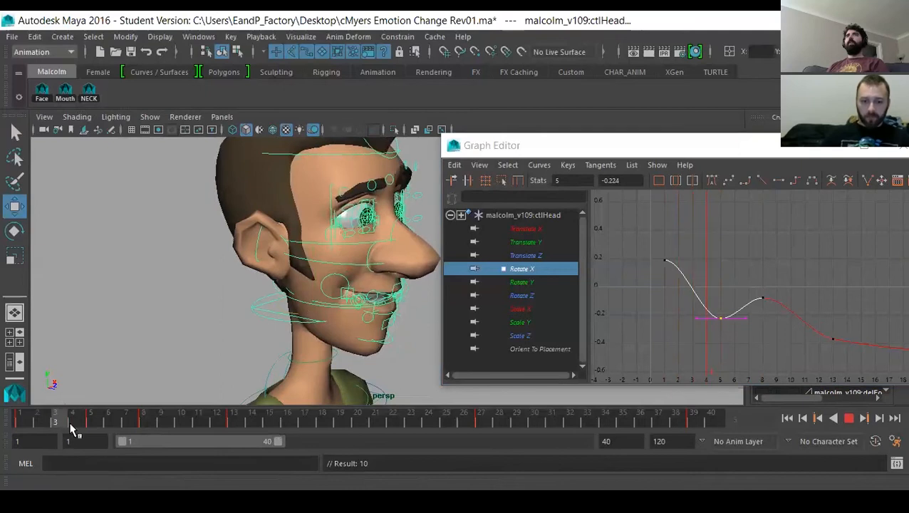
key(alt+v)
Raise the Rotate X key at frame 5 in two passes, to -0.0121 and 0.0965, replaying the opening frames after each change.
middle_drag(716, 358, 695, 332)
click(19, 423)
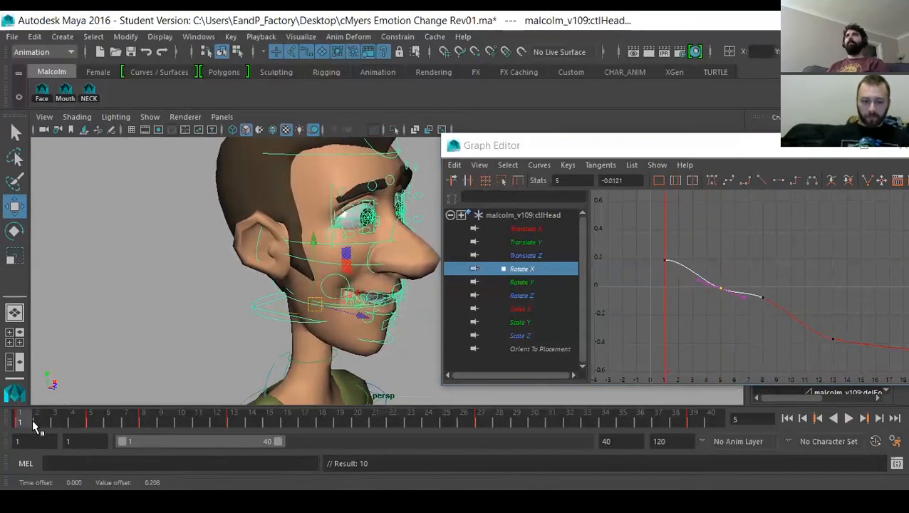
key(alt+v)
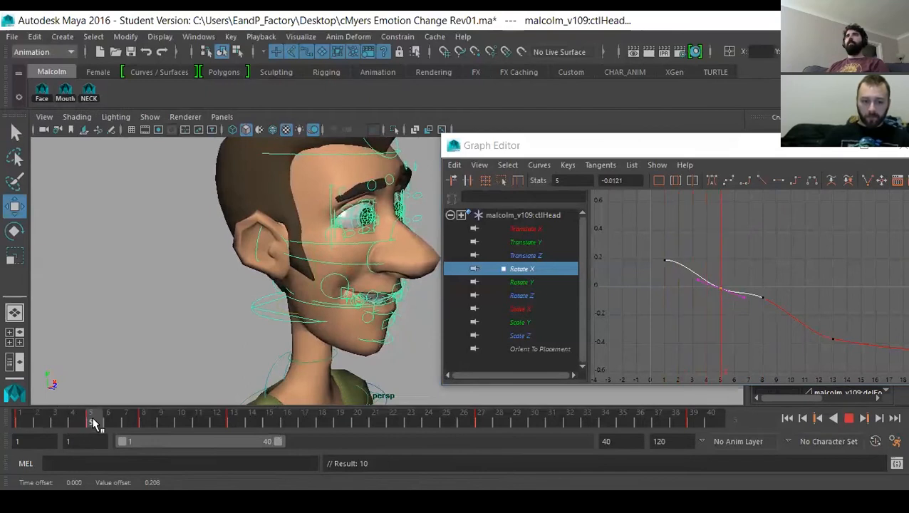
key(alt+v)
middle_drag(720, 314, 718, 310)
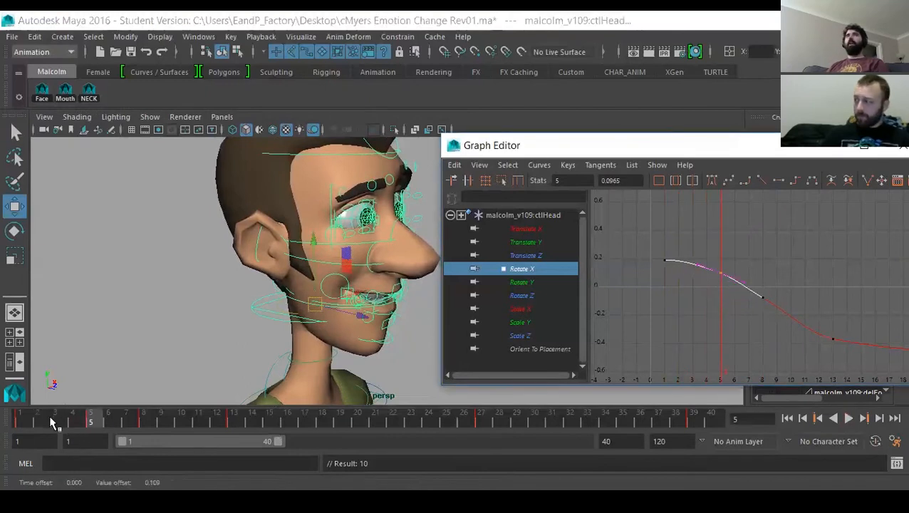
click(21, 423)
key(alt+v)
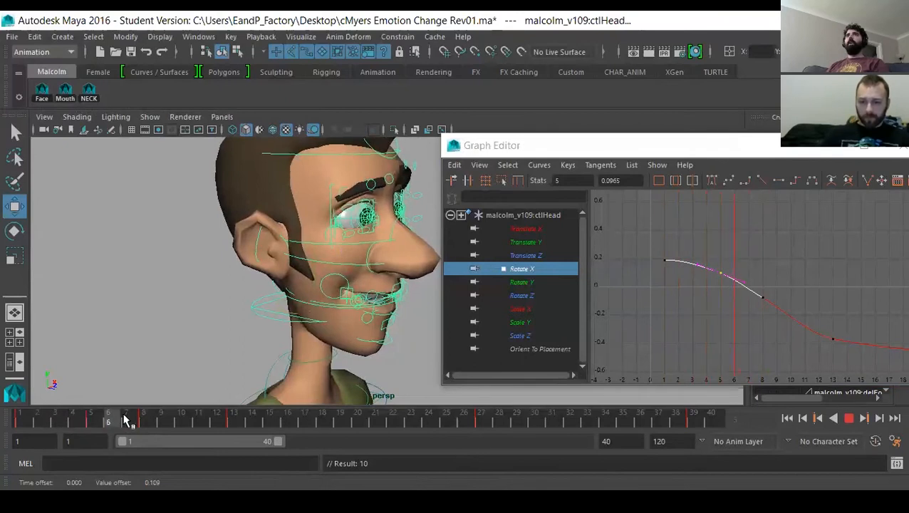
key(alt+v)
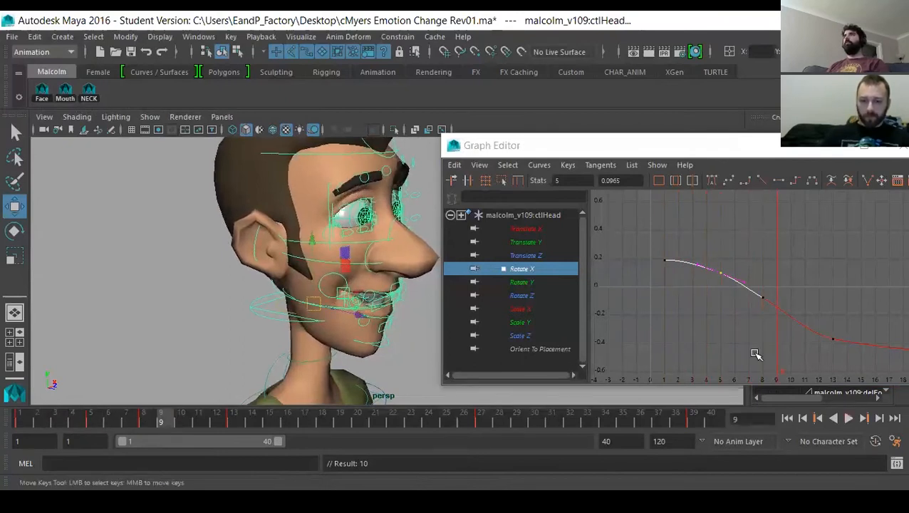
Move the Rotate X key at frame 8 to frame 9 and raise it to about 0.12, undoing the excess adjustment.
alt+middle_drag(755, 354, 717, 341)
drag(725, 302, 735, 303)
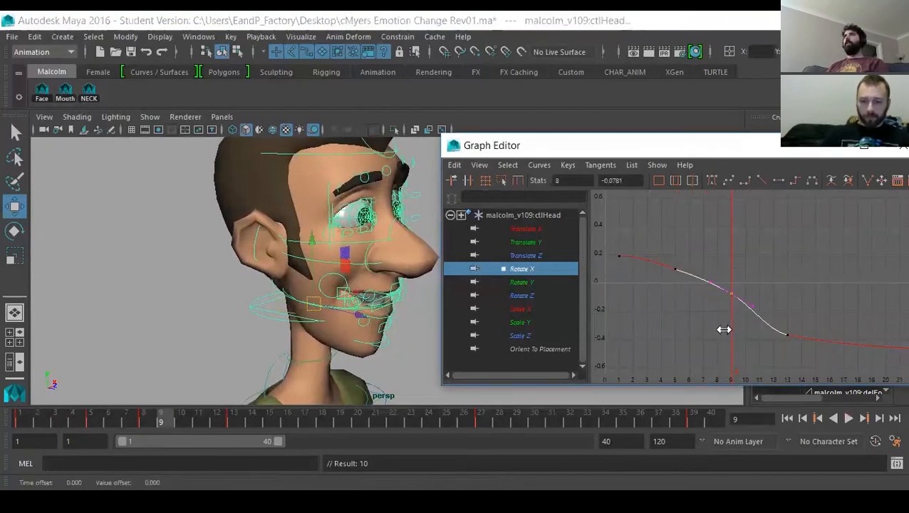
mouse_move(725, 328)
shift+middle_down()
mouse_move(724, 347)
mouse_move(721, 319)
shift+middle_up()
key(ctrl+z)
Raise the head's Rotate X keys at frames 13, 27 and 39 together, bringing the hold to about 0.4.
alt+right_drag(801, 284, 768, 292)
alt+middle_drag(769, 292, 644, 291)
click(733, 313)
drag(554, 420, 693, 421)
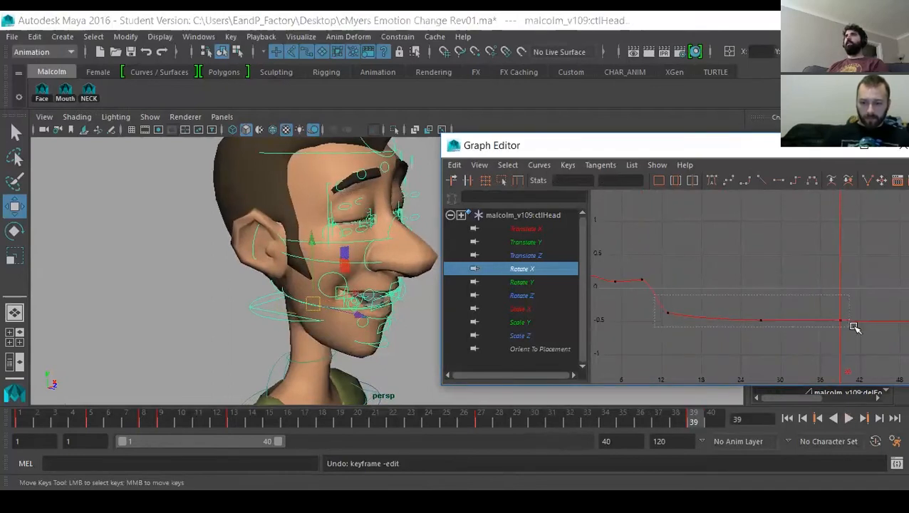
drag(854, 327, 852, 328)
shift+middle_drag(791, 371, 777, 308)
Lower the Rotate X key at frame 13 to 0.229, trying flat tangents before giving it auto tangents.
click(652, 251)
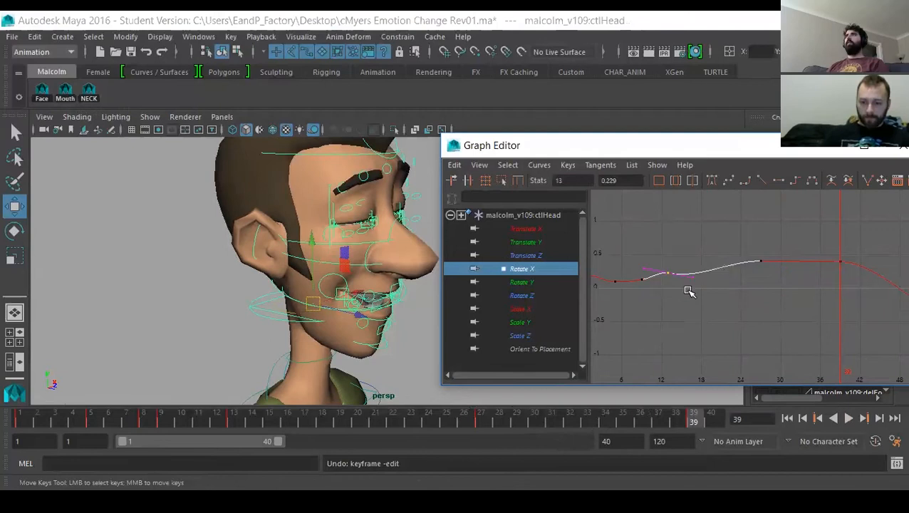
drag(695, 150, 653, 147)
click(733, 176)
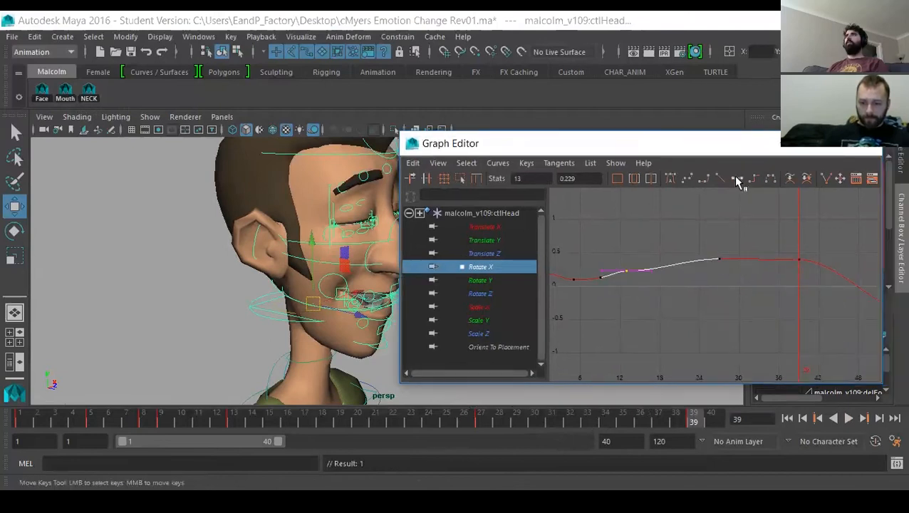
click(667, 179)
Lower the Rotate X key at frame 27 slightly to about 0.38 so the curve eases into frame 39.
alt+right_drag(641, 283, 705, 307)
alt+middle_drag(705, 306, 606, 291)
drag(691, 285, 690, 286)
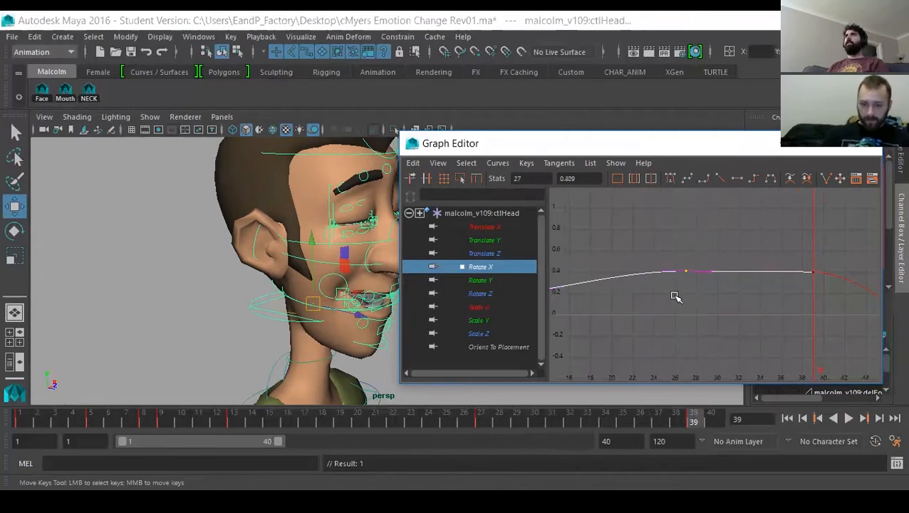
middle_drag(674, 300, 674, 301)
key(a)
middle_drag(701, 260, 642, 306)
drag(778, 229, 822, 277)
alt+middle_drag(592, 358, 796, 251)
drag(709, 236, 745, 292)
alt+middle_drag(720, 318, 686, 354)
Move the Rotate X key at frame 13 to frame 14 at the same value and select its incoming tangent handle.
drag(660, 304, 682, 323)
alt+middle_drag(709, 310, 686, 326)
drag(644, 302, 677, 334)
shift+middle_drag(677, 334, 691, 329)
alt+right_drag(798, 313, 755, 328)
drag(659, 303, 681, 322)
click(676, 284)
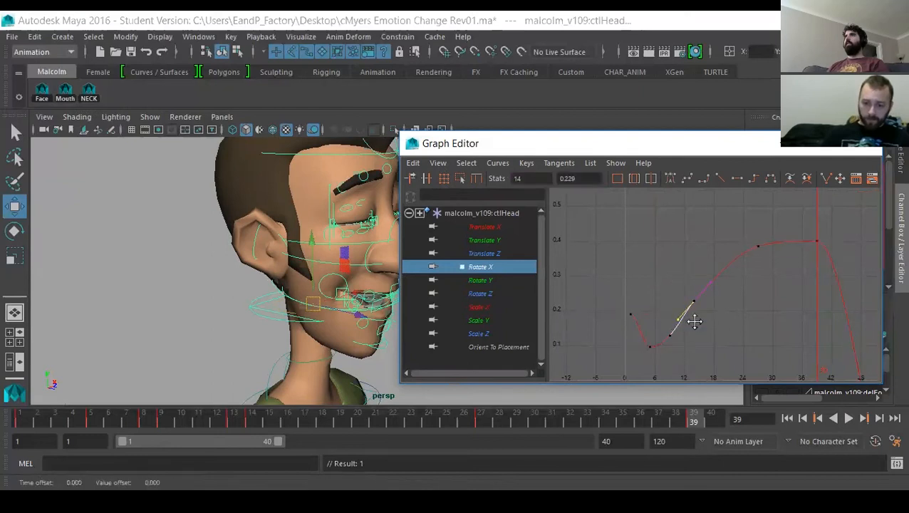
Review the head motion from frame 1, then select the ctlNeck2 control and examine its animation curves.
drag(20, 422, 183, 420)
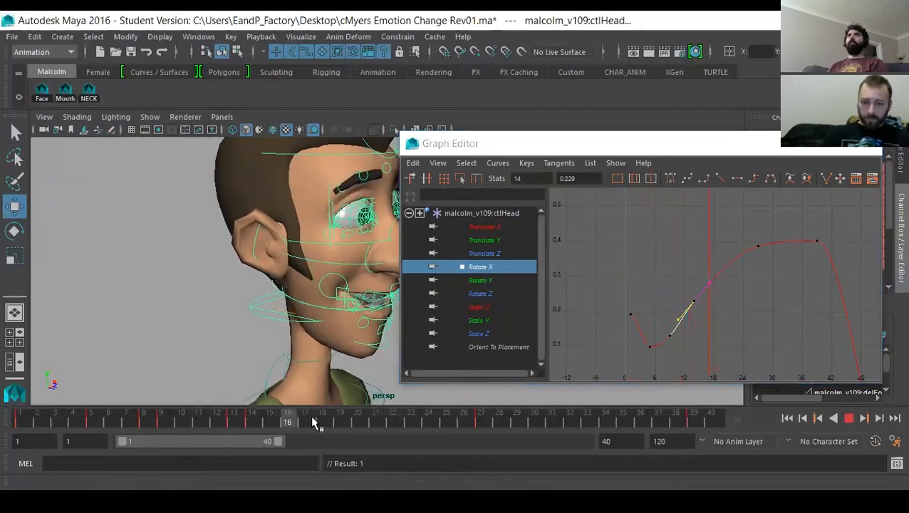
key(w)
alt+middle_drag(283, 312, 258, 276)
alt+drag(258, 275, 247, 260)
alt+middle_drag(266, 259, 251, 263)
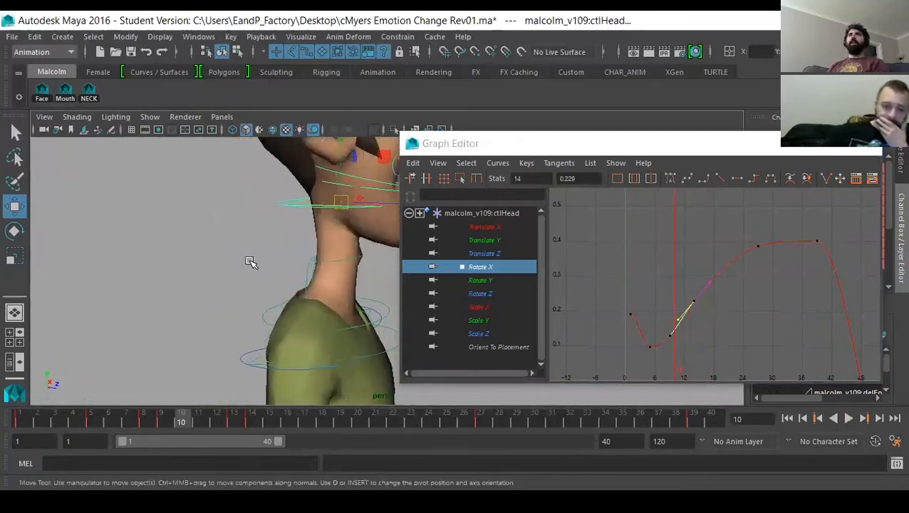
click(373, 311)
alt+middle_drag(373, 310, 366, 334)
click(349, 270)
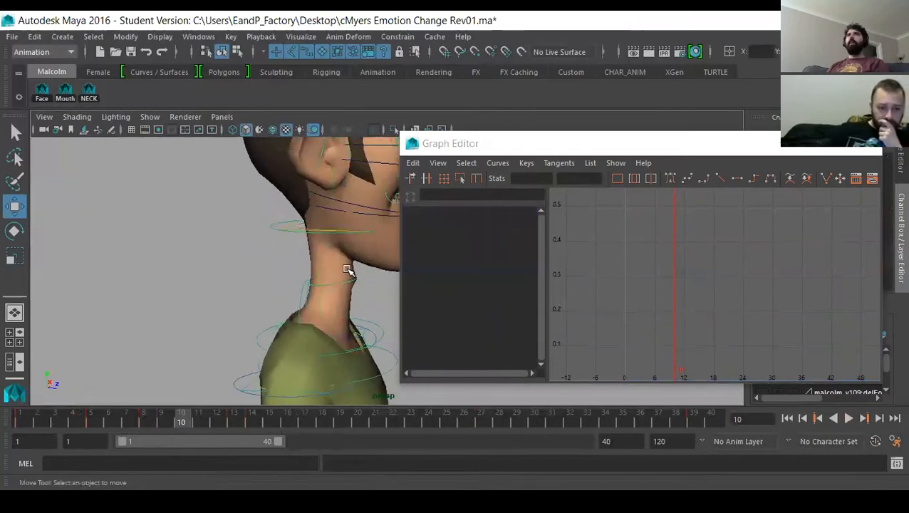
click(345, 284)
key(f)
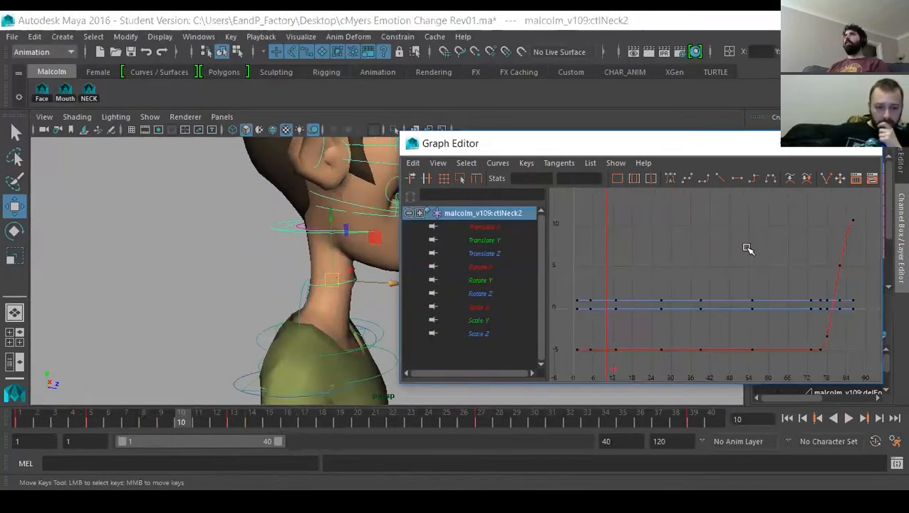
Return to frame 1, select the ctlNeck1 control, examine its animation curves, and minimize the Graph Editor.
alt+drag(248, 285, 229, 298)
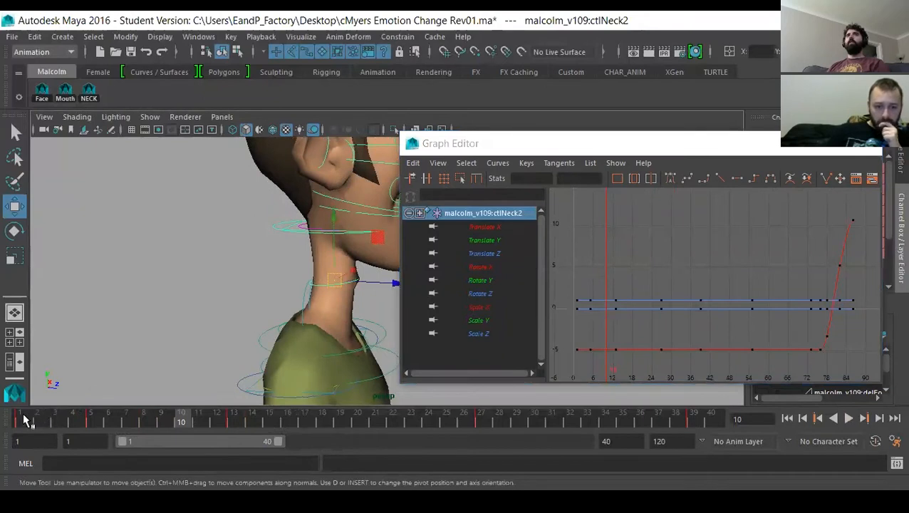
click(23, 420)
click(250, 319)
click(385, 329)
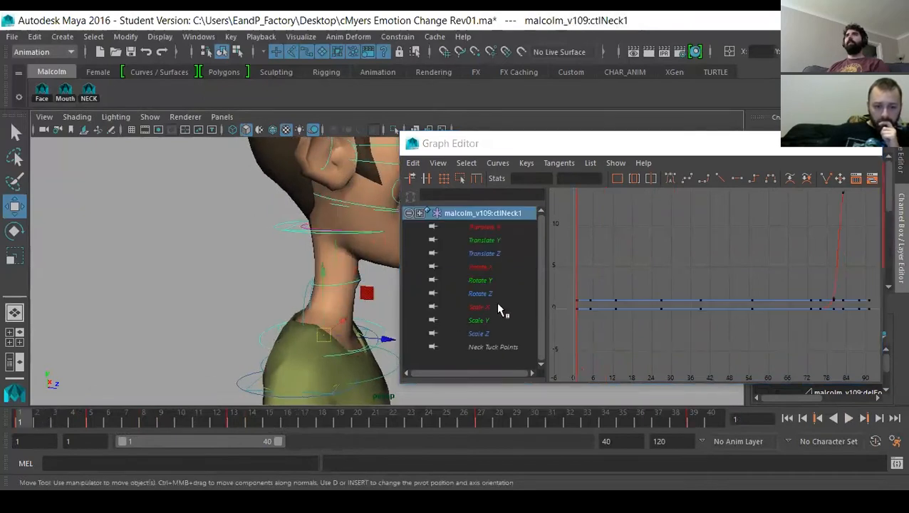
key(f)
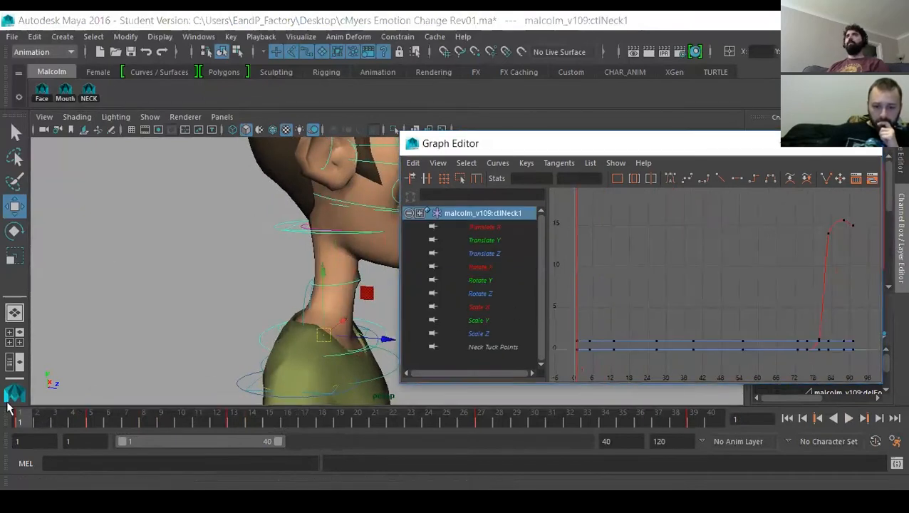
alt+drag(322, 329, 246, 315)
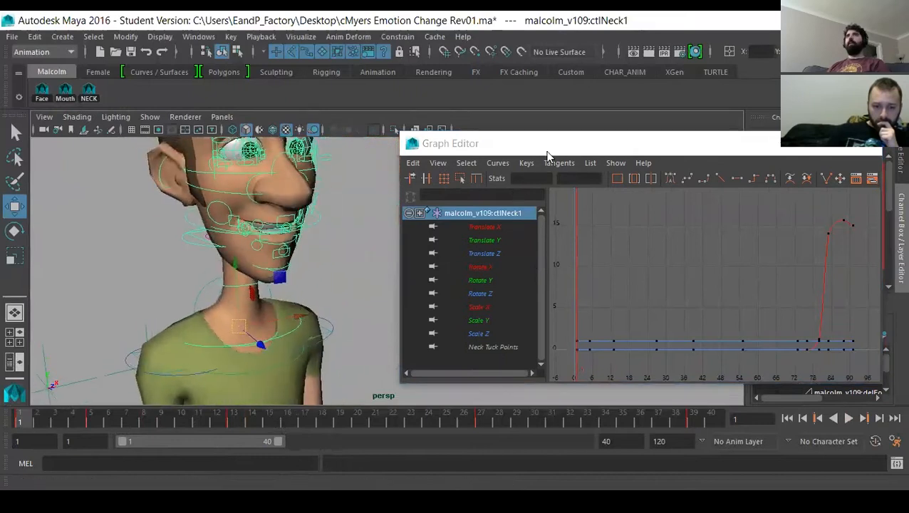
click(783, 144)
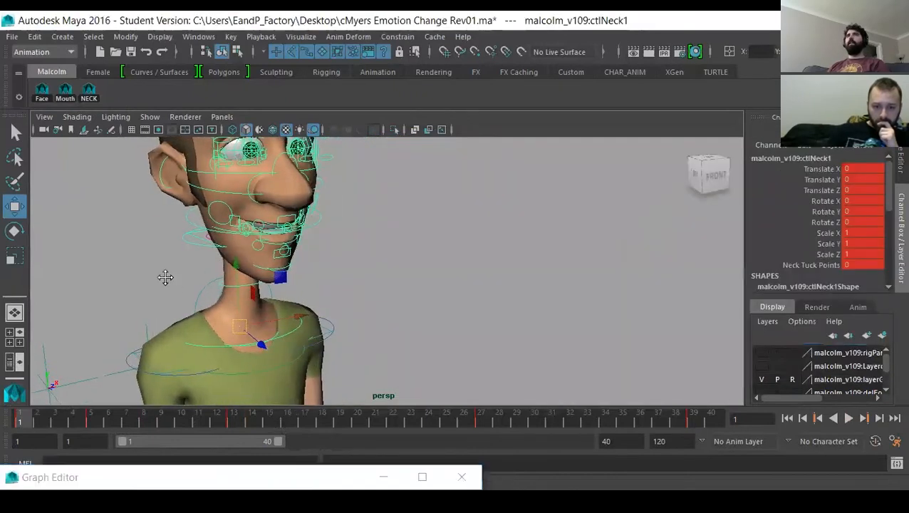
Key ctlNeck1 at frame 39 with Rotate X -2.677, Rotate Y -0.375 and Rotate Z 0.176.
key(alt+v)
key(alt+v)
alt+drag(462, 387, 263, 325)
key(e)
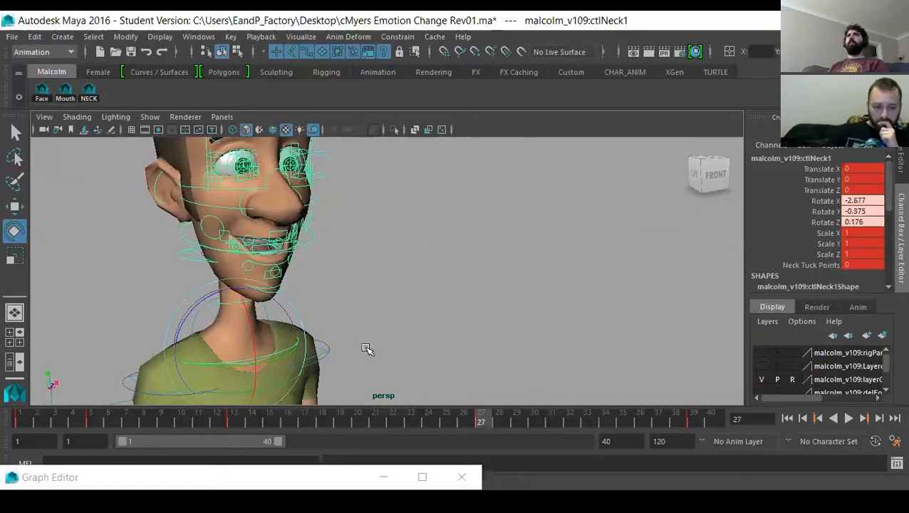
middle_drag(641, 418, 693, 419)
key(s)
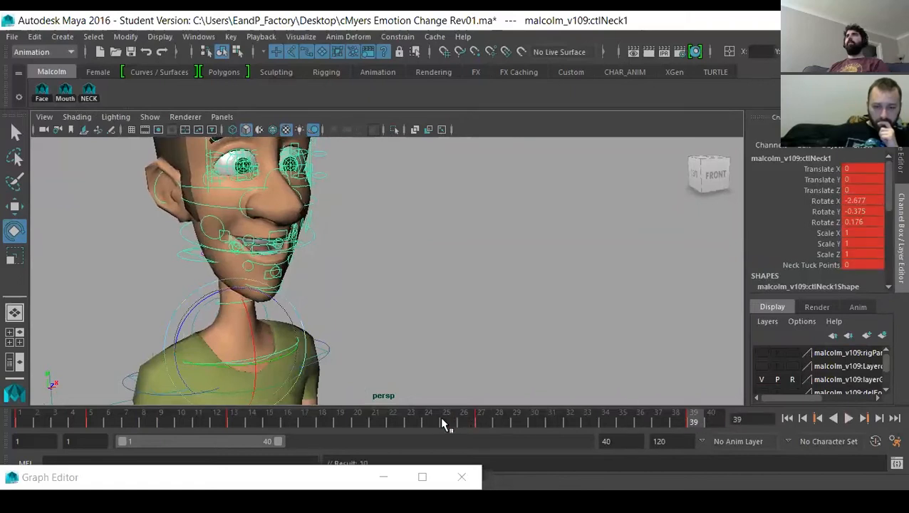
Scrub through the neck motion and delete ctlNeck1's keys at frames 5 and 13.
drag(427, 421, 481, 420)
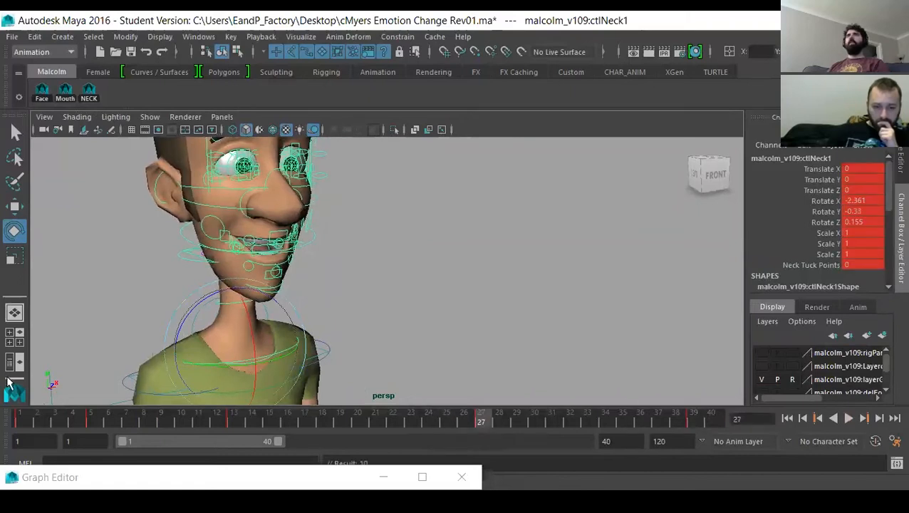
drag(24, 422, 92, 422)
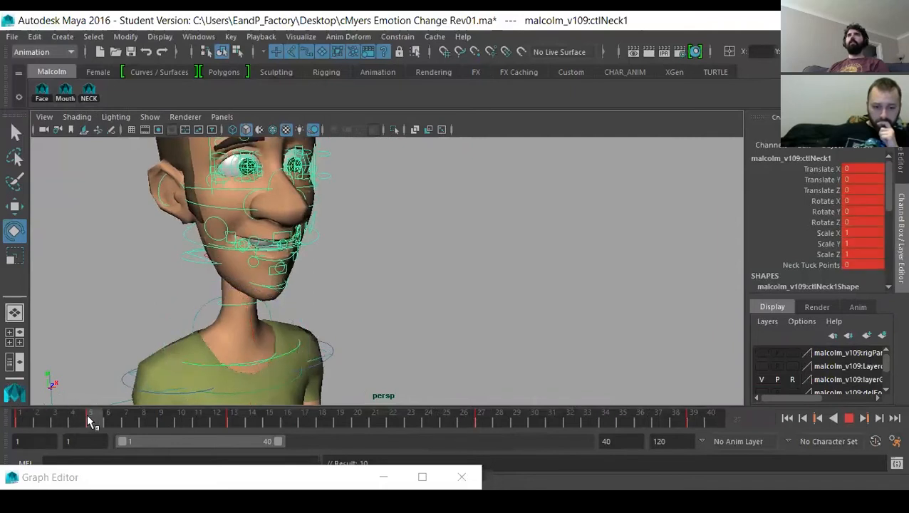
alt+drag(197, 310, 223, 310)
shift+drag(91, 423, 246, 422)
right_click(211, 422)
click(246, 256)
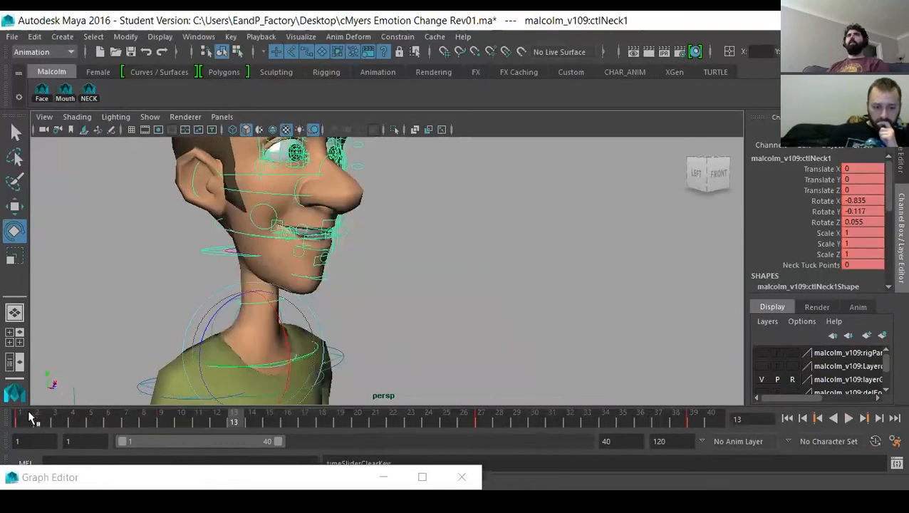
Set a key on ctlNeck1 at frame 8 using its interpolated in-between rotation.
drag(28, 418, 150, 418)
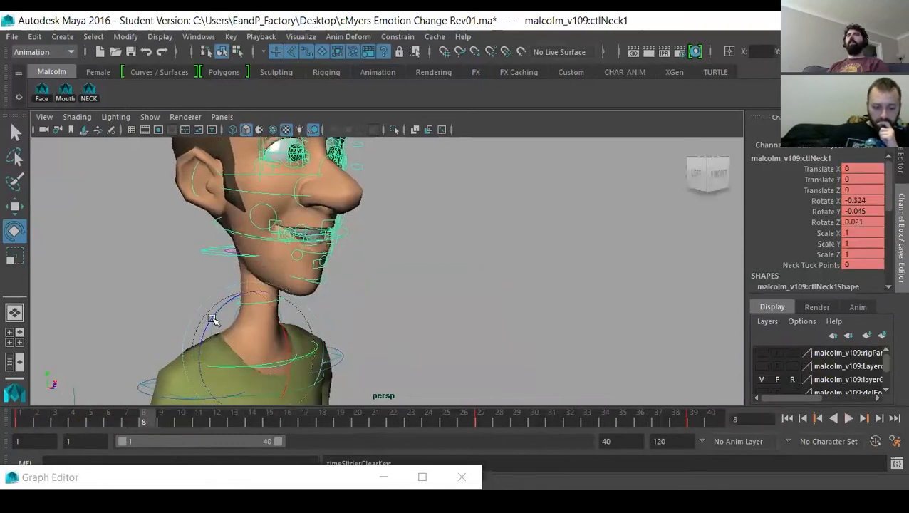
alt+drag(213, 318, 266, 348)
alt+middle_drag(265, 348, 256, 381)
key(s)
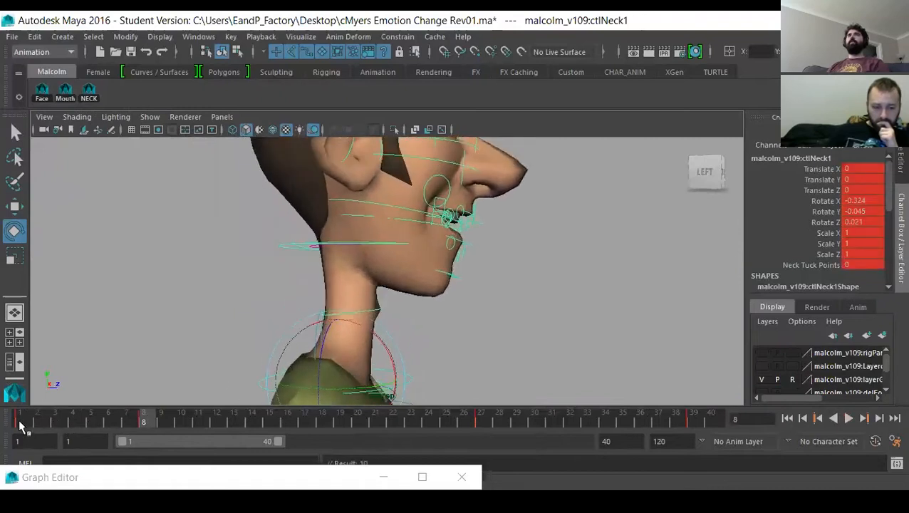
Play and scrub the animation from several angles to check how the neck moves between the keys at frames 8 and 27.
key(alt+v)
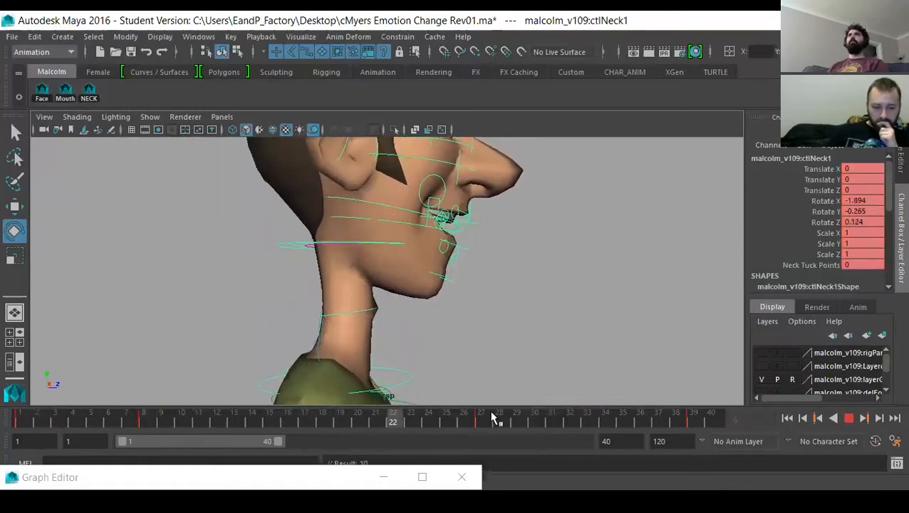
click(401, 420)
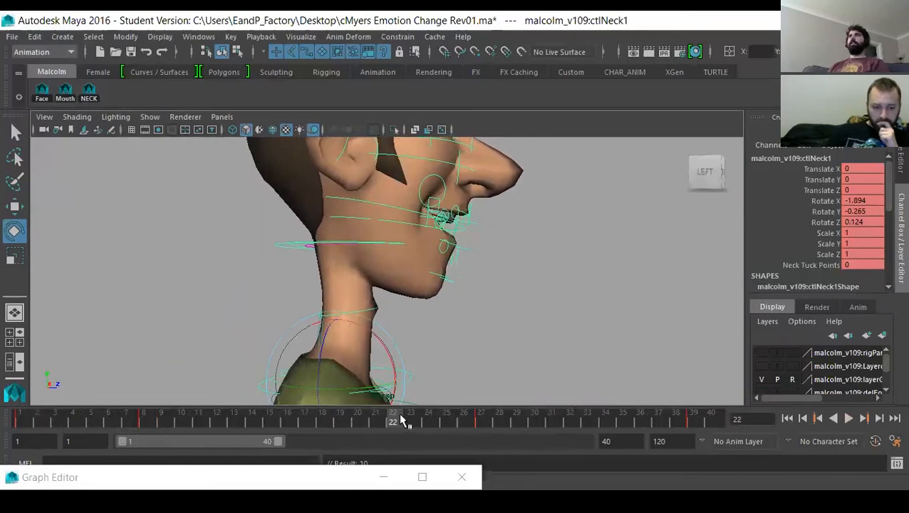
key(alt+v)
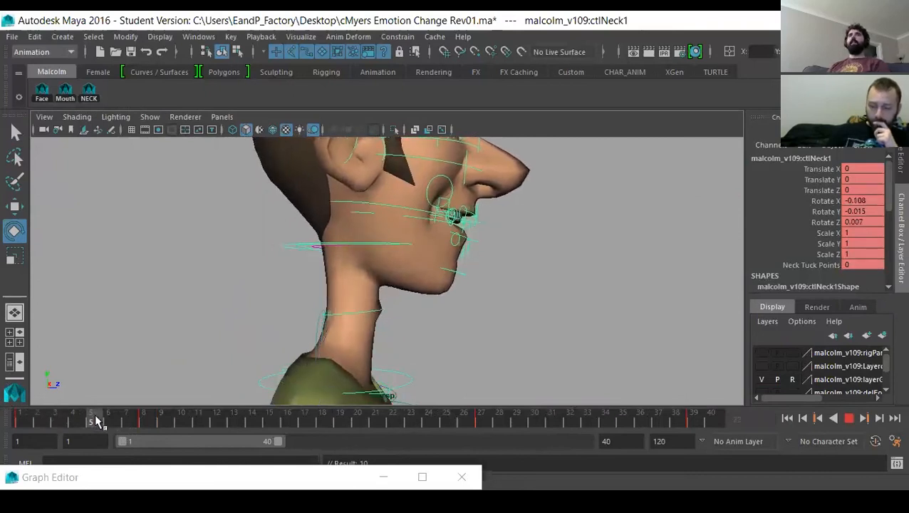
click(139, 422)
alt+drag(432, 364, 237, 389)
drag(139, 426, 340, 419)
alt+drag(332, 371, 344, 324)
key(alt+v)
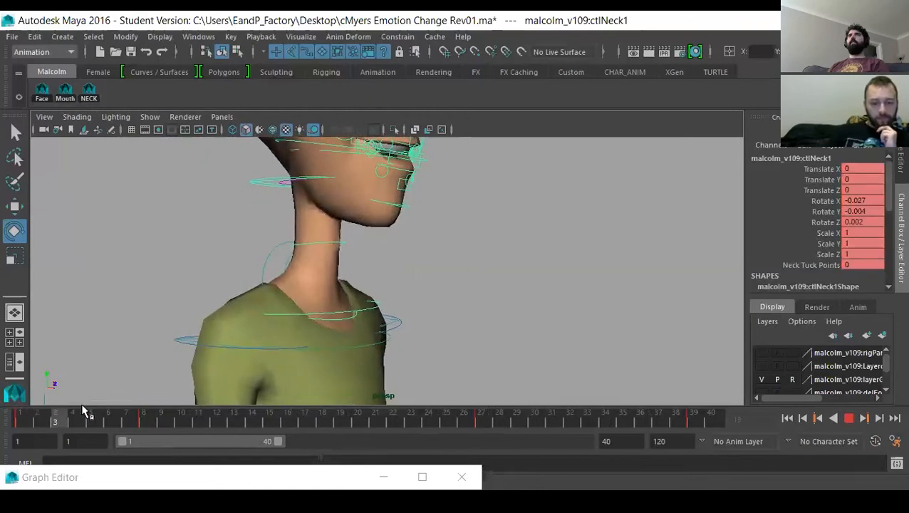
key(alt+v)
On ctlChest2's Rotate Y curve, lower the keys at frames 27 and 39 together, bringing frame 27 to about 1.409.
click(370, 333)
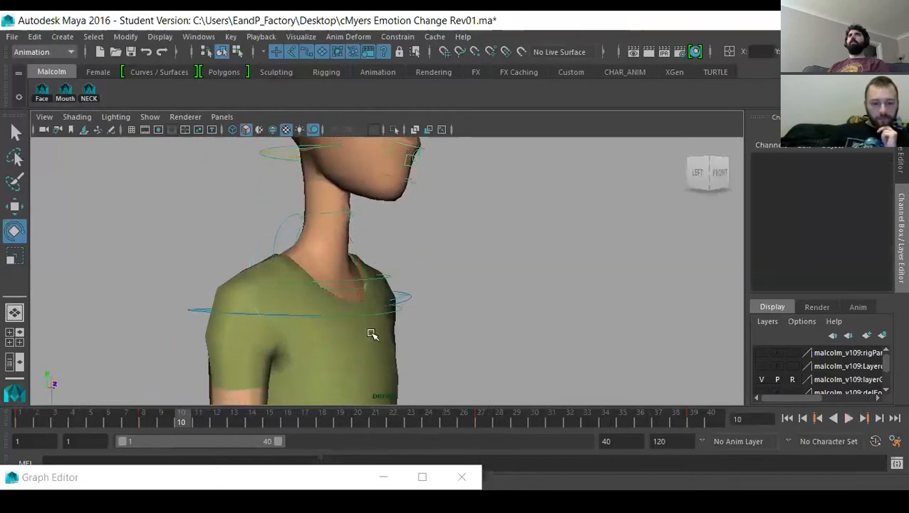
click(393, 311)
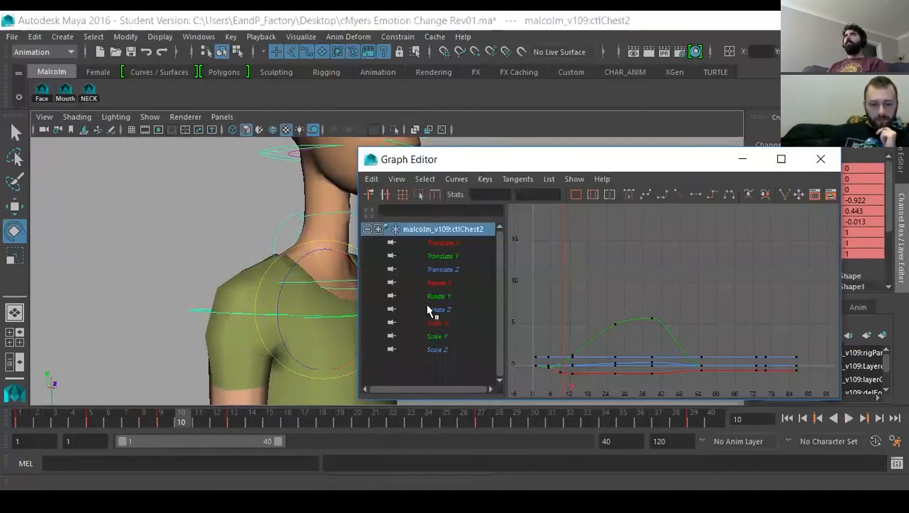
click(436, 295)
key(f)
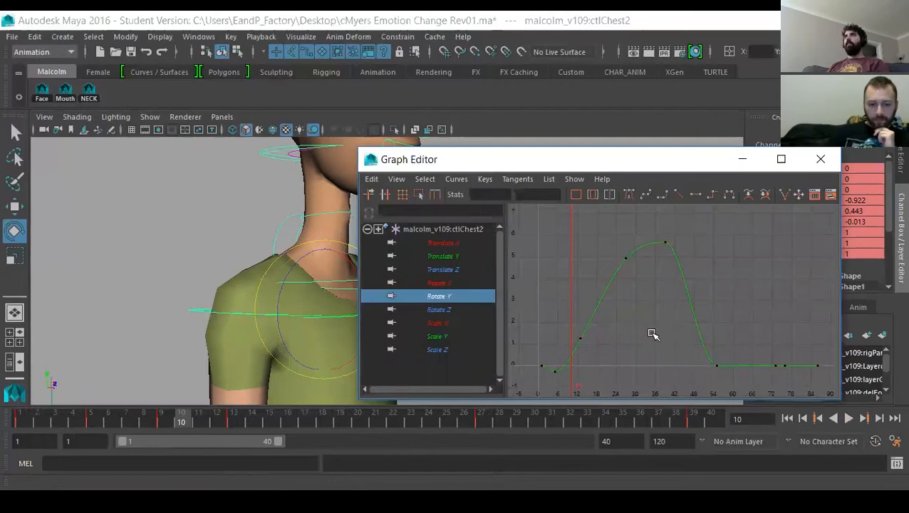
drag(561, 319, 596, 353)
click(607, 327)
drag(602, 211, 684, 275)
key(w)
shift+middle_drag(633, 317, 633, 377)
click(594, 296)
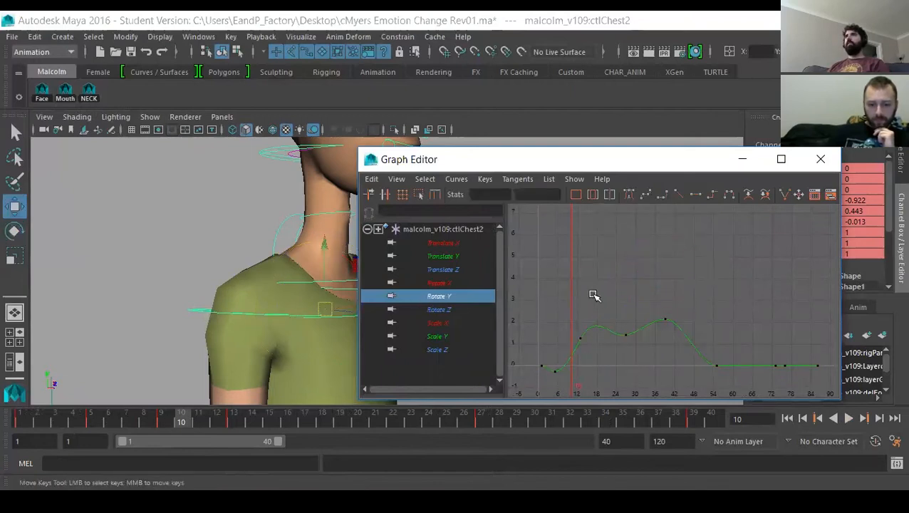
Apply auto tangents to ctlChest2's Rotate Y keys at frames 13 and 27.
drag(570, 343, 571, 343)
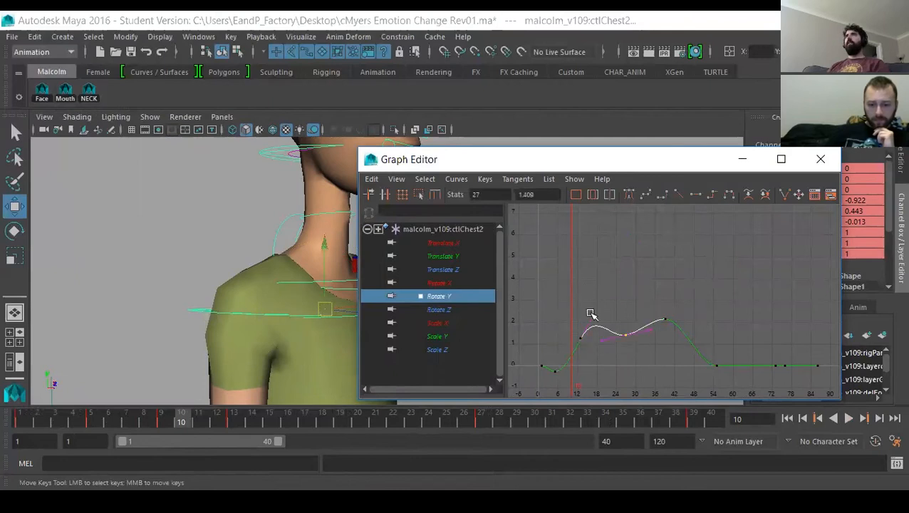
drag(644, 365, 644, 364)
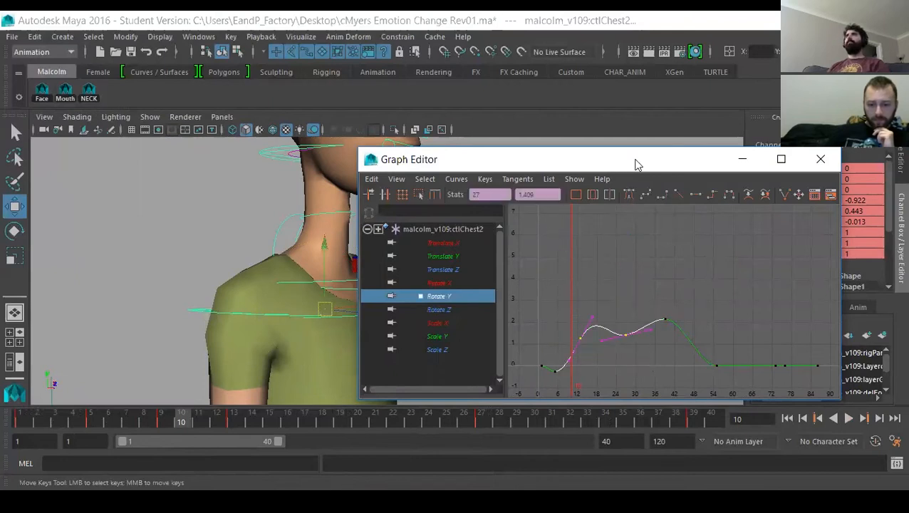
click(628, 195)
Set the Rotate Y key at frame 39 to about 1.478, slightly above the frame 27 key.
alt+middle_drag(600, 261, 596, 231)
drag(643, 275, 684, 313)
mouse_move(654, 265)
alt+middle_down()
mouse_move(663, 260)
mouse_move(656, 256)
alt+middle_up()
alt+right_drag(638, 285, 736, 305)
alt+middle_drag(737, 304, 753, 279)
click(681, 341)
alt+middle_drag(579, 277, 565, 276)
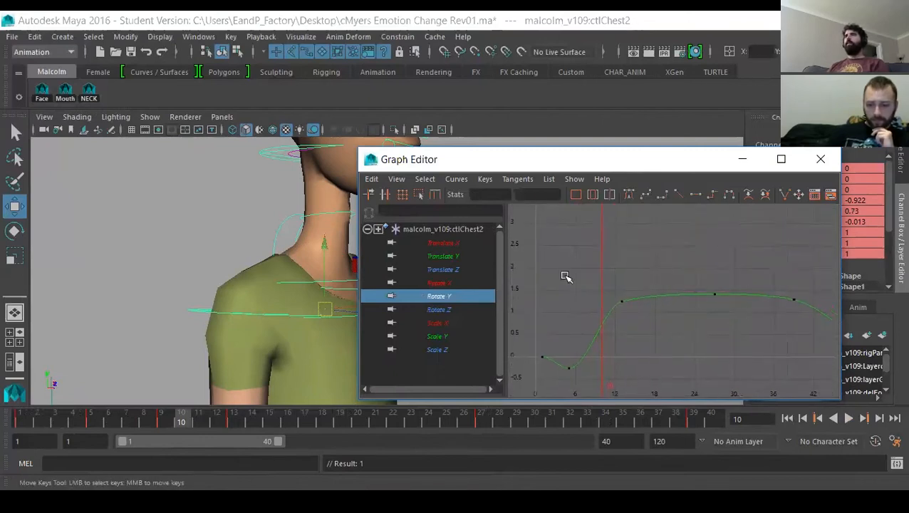
alt+middle_drag(644, 272, 639, 268)
drag(786, 324, 777, 327)
middle_drag(776, 328, 769, 312)
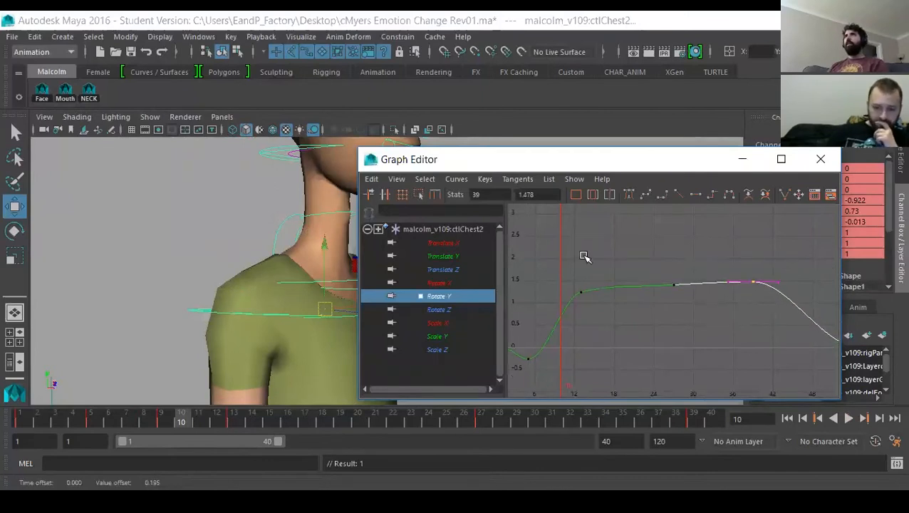
Lower the Rotate Y key at frame 13 to about 1.157 and adjust its outgoing tangent for a steady rise into frame 27.
drag(558, 282, 615, 296)
middle_drag(618, 300, 618, 299)
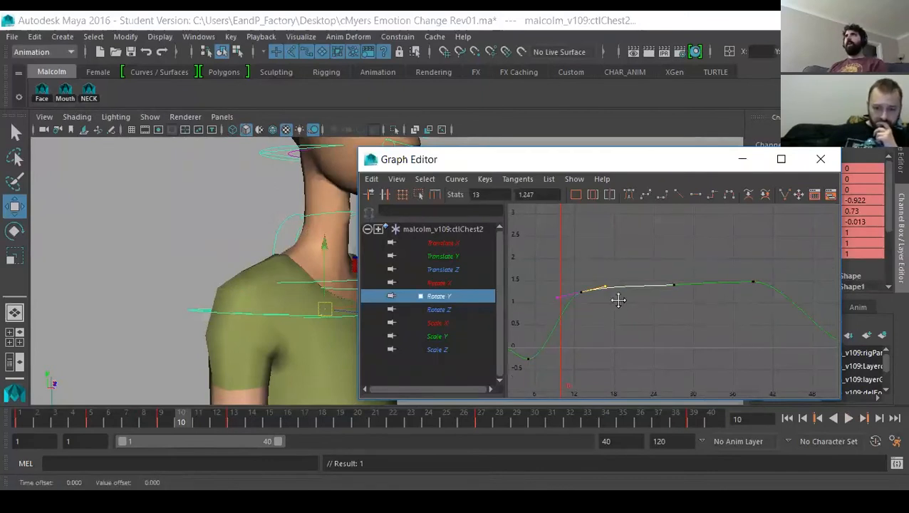
click(673, 285)
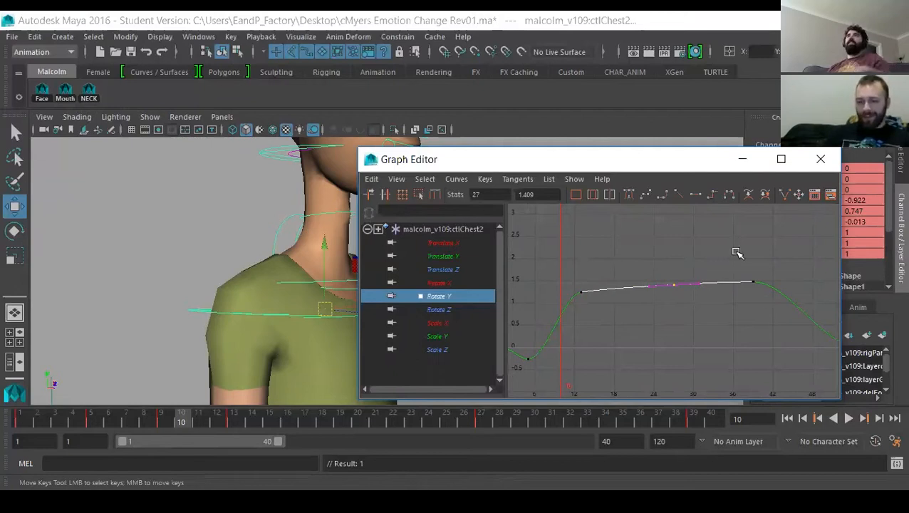
alt+middle_drag(641, 319, 678, 313)
drag(588, 263, 633, 297)
shift+middle_drag(622, 312, 620, 312)
alt+middle_drag(679, 322, 670, 329)
shift+middle_drag(637, 294, 653, 308)
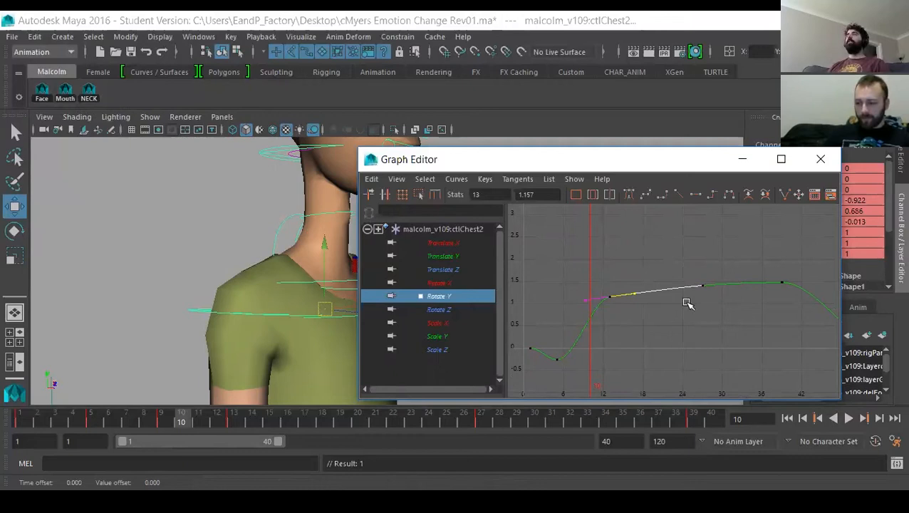
Move the Graph Editor aside and play the animation from frame 1 to check the chest motion.
click(60, 23)
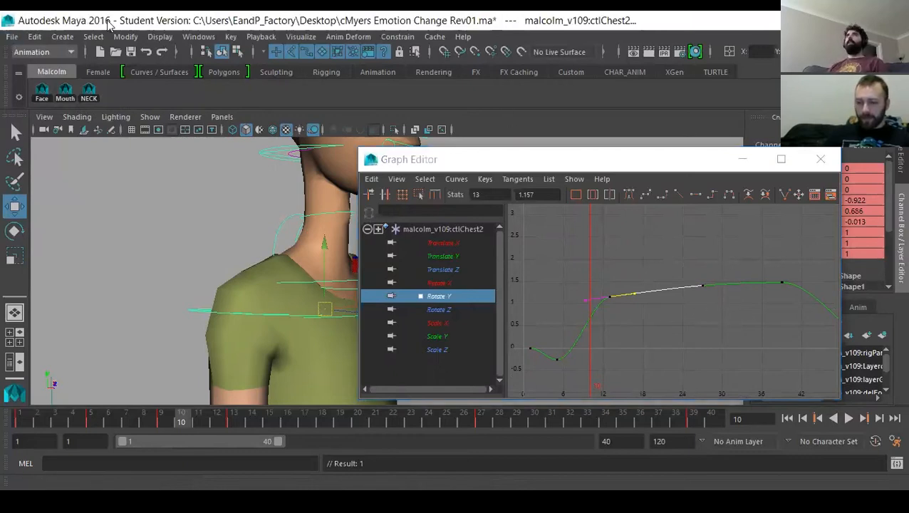
click(660, 161)
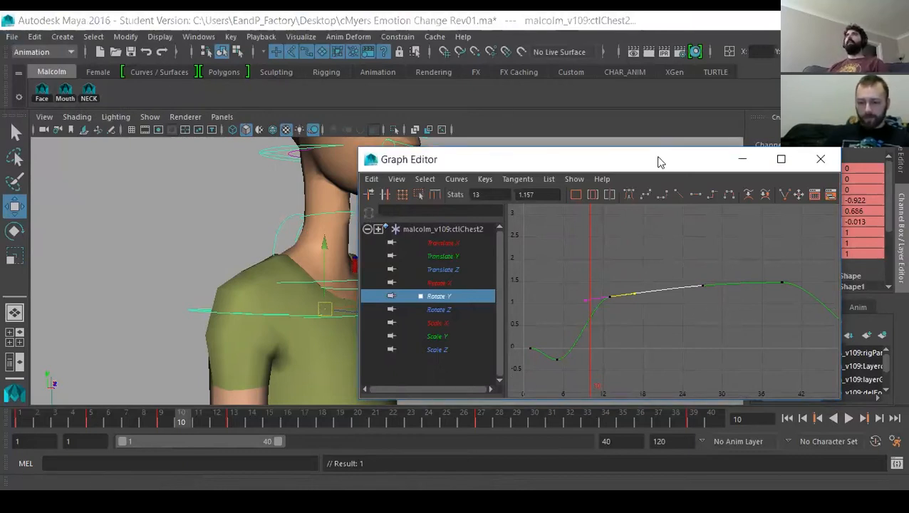
drag(660, 161, 315, 463)
click(20, 421)
key(alt+v)
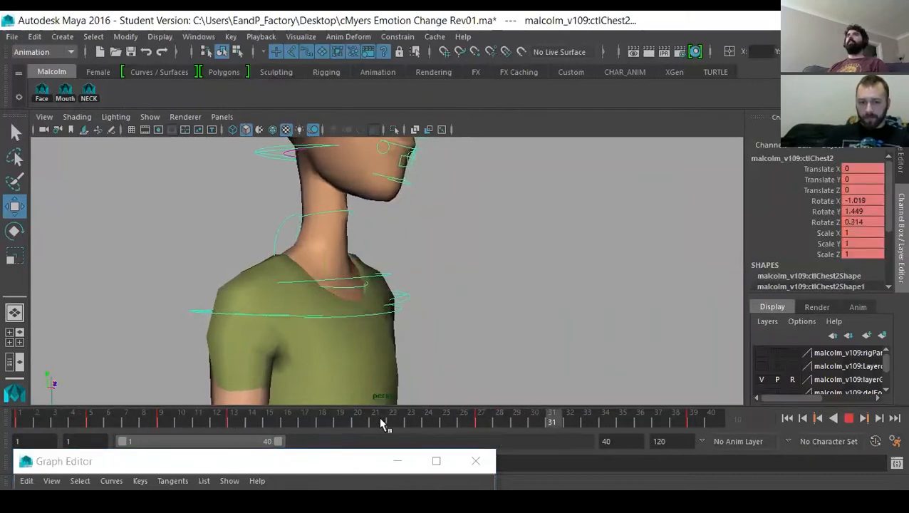
click(447, 422)
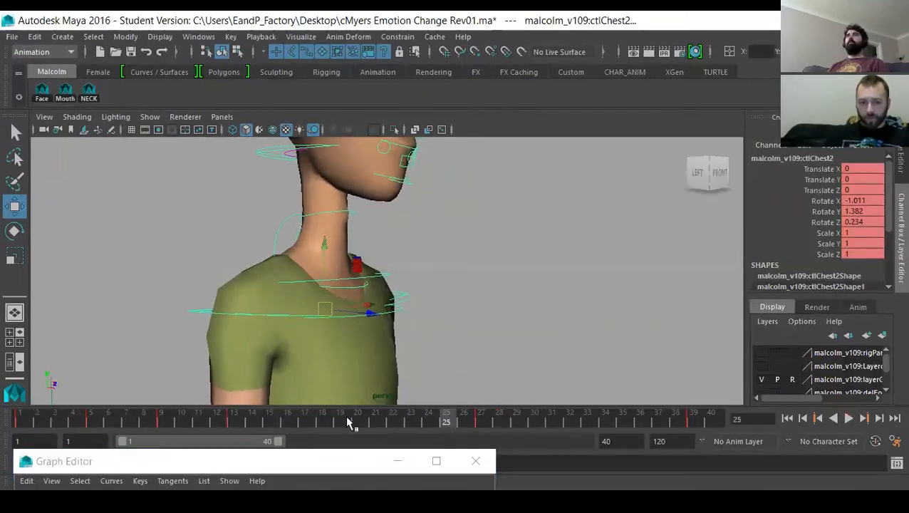
On ctlChest2's Rotate Z curve, lower the keys at frames 27 and 39 together, plus an extra drop on the frame 39 key.
drag(331, 463, 427, 192)
click(189, 312)
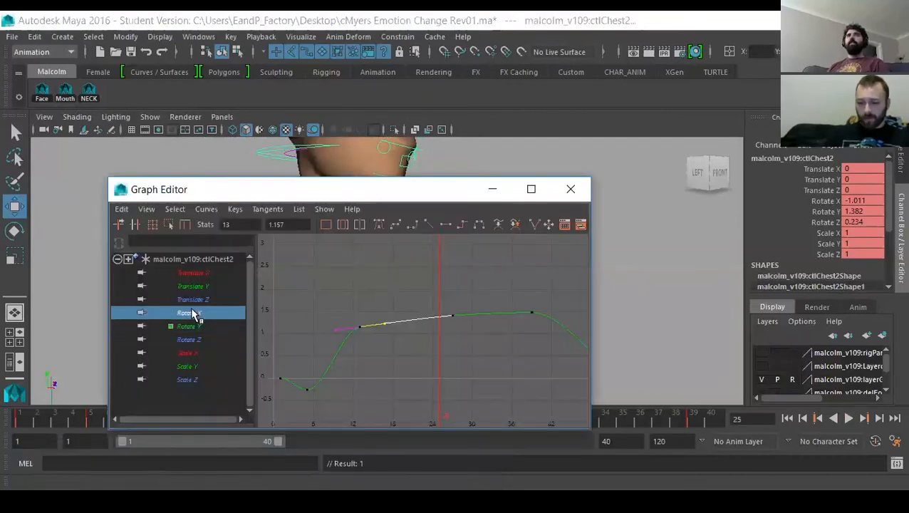
key(f)
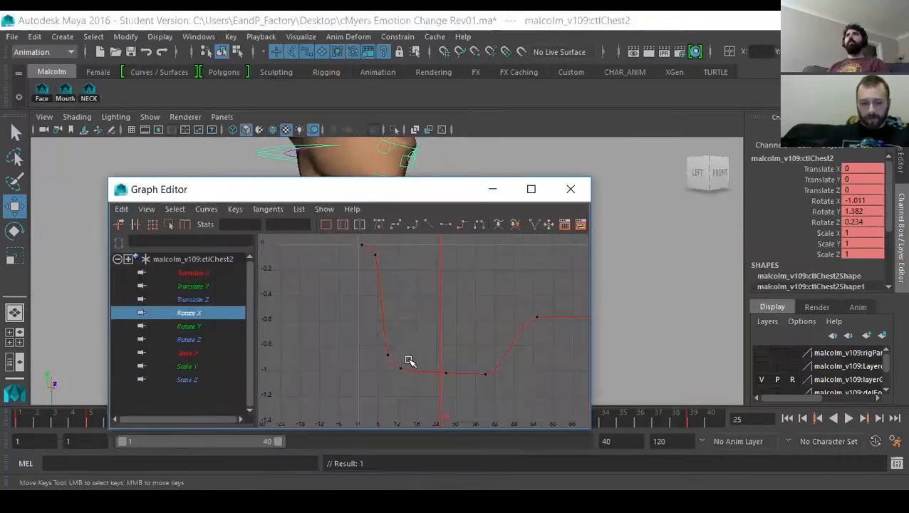
click(189, 340)
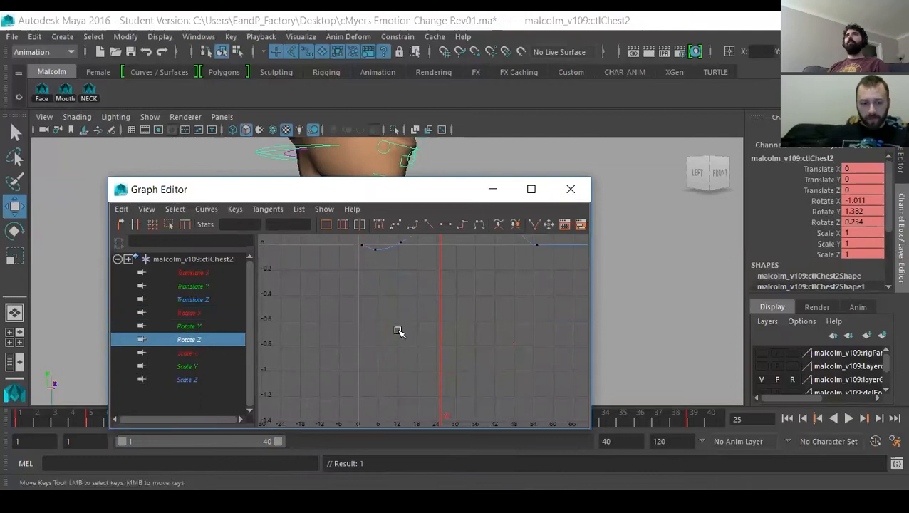
key(f)
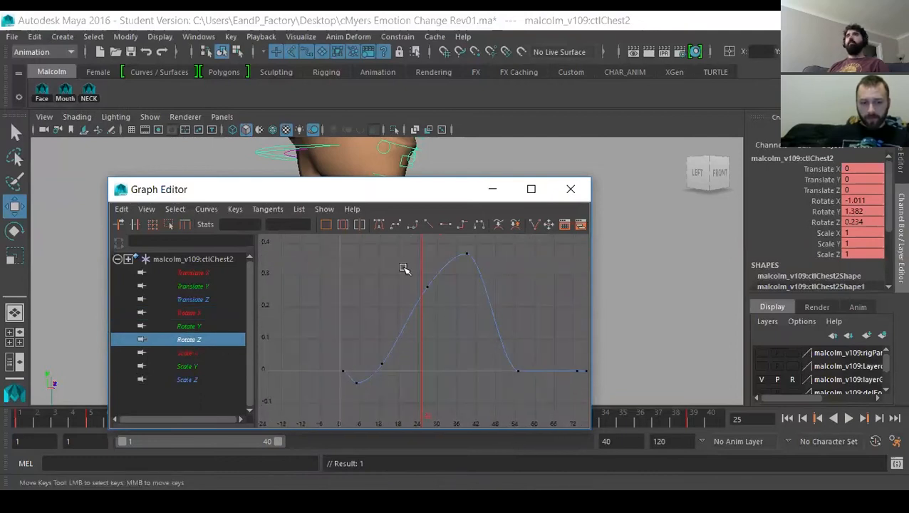
drag(493, 311, 493, 311)
middle_drag(425, 321, 428, 384)
drag(453, 302, 494, 340)
shift+middle_drag(483, 292, 483, 326)
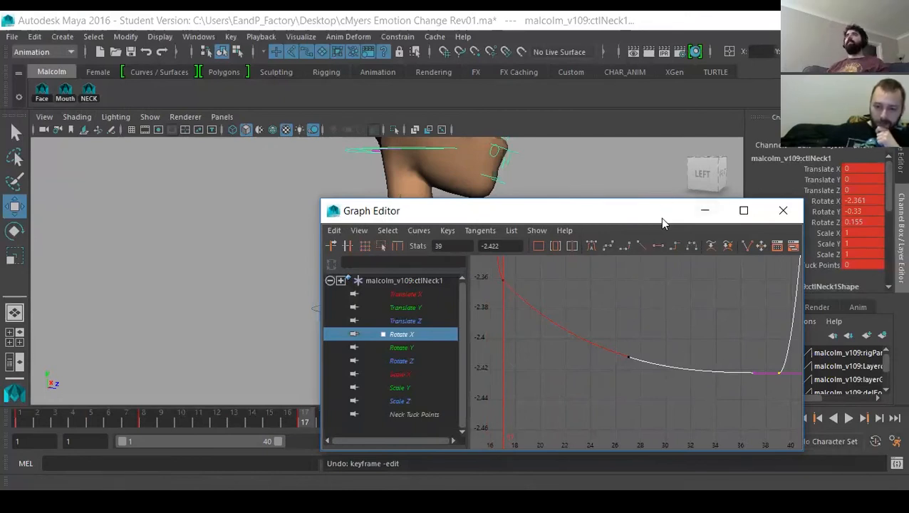
Move the Graph Editor out of the way and replay the ctlNeck1 motion from frame 1.
drag(662, 218, 357, 468)
click(27, 420)
key(alt+v)
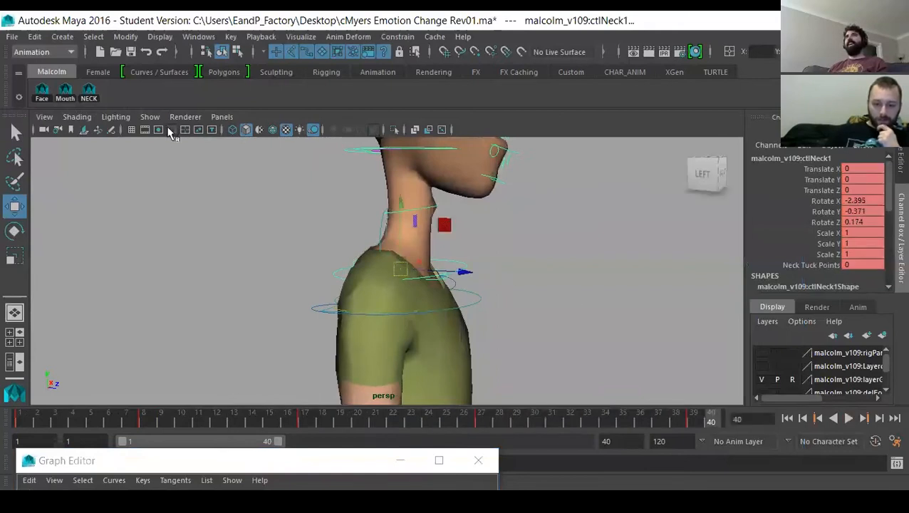
Switch the viewport to look through the ShotCam camera.
click(222, 117)
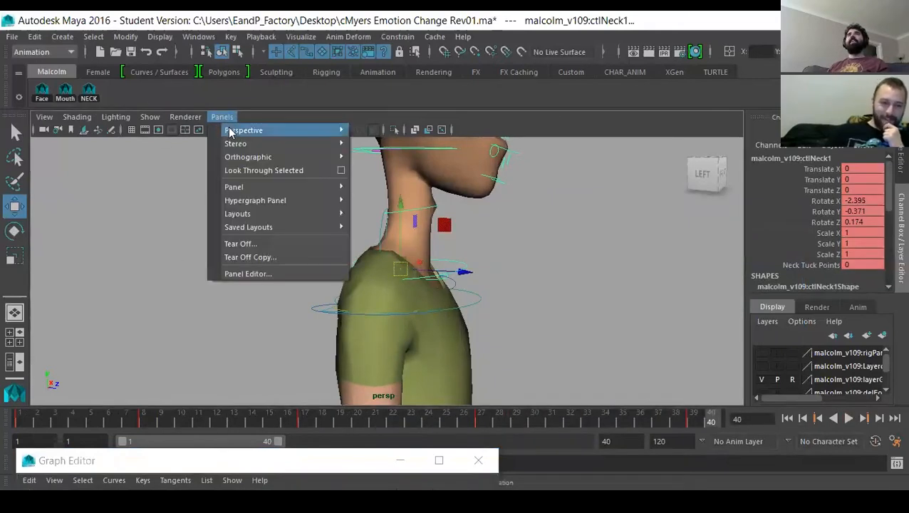
mouse_move(299, 131)
click(389, 144)
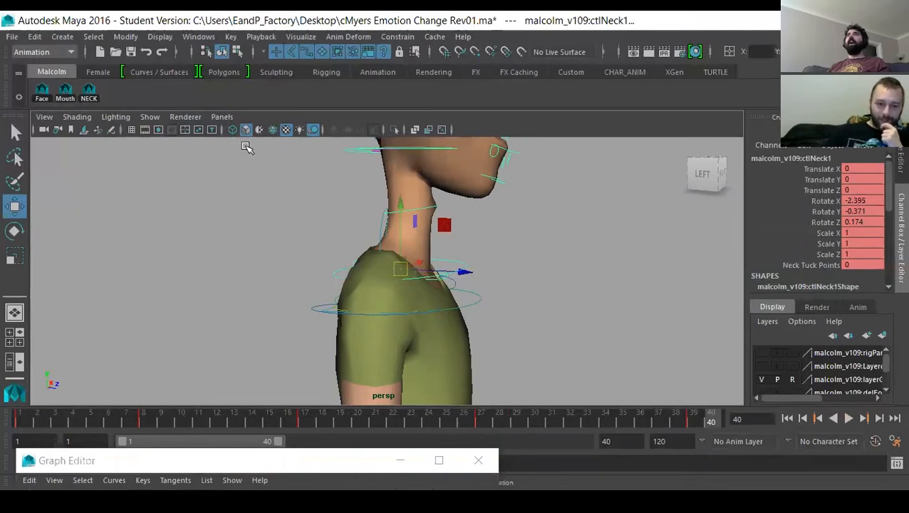
click(226, 117)
mouse_move(292, 130)
click(388, 131)
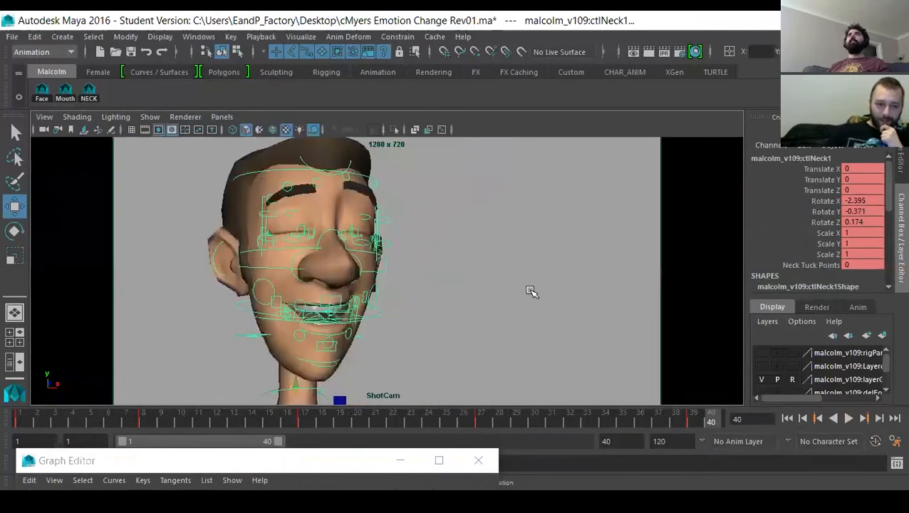
Play the animation from frame 1 through ShotCam, and scrub from the start up to frame 18.
click(786, 419)
click(850, 418)
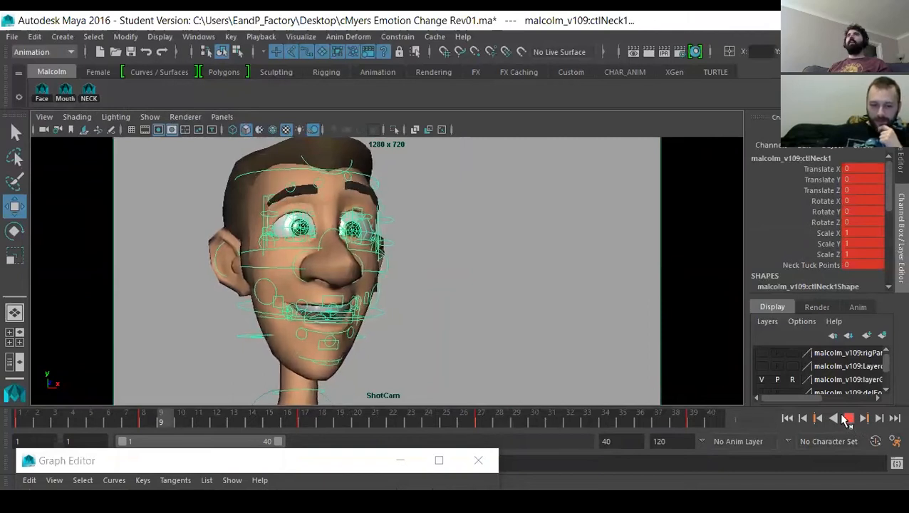
click(850, 418)
drag(23, 421, 323, 431)
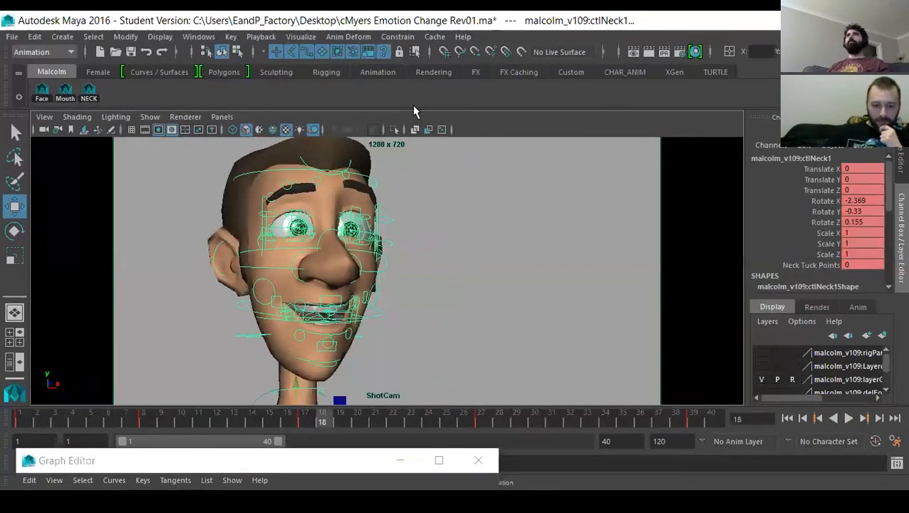
Bring the Graph Editor back into view and switch the viewport to the persp camera.
click(222, 117)
mouse_move(242, 131)
click(320, 458)
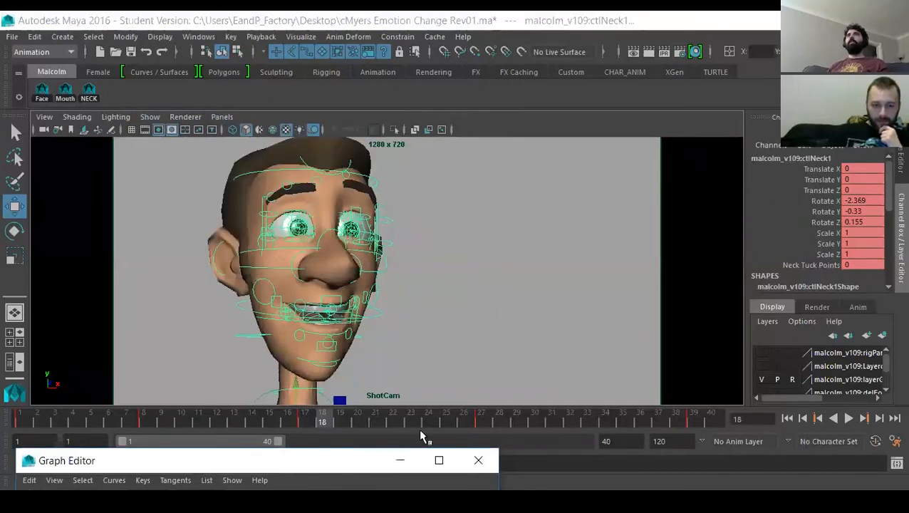
drag(319, 458, 701, 228)
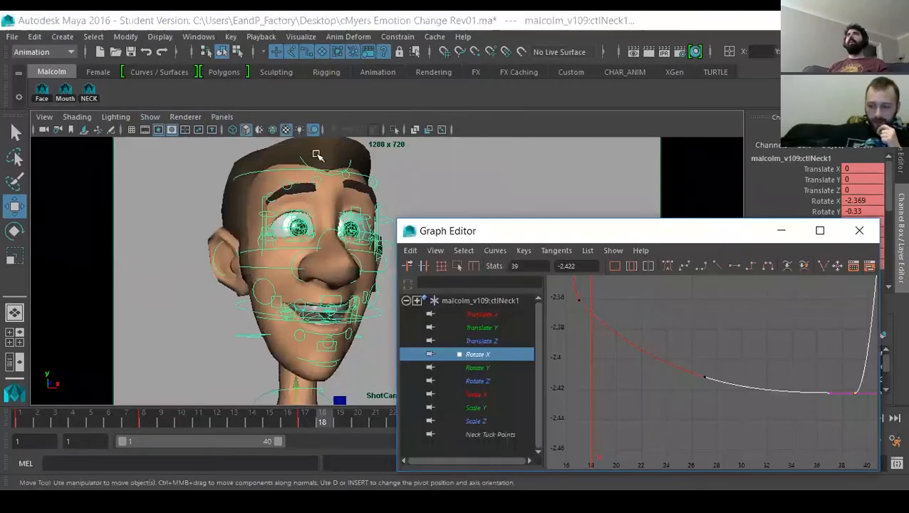
click(218, 114)
mouse_move(263, 129)
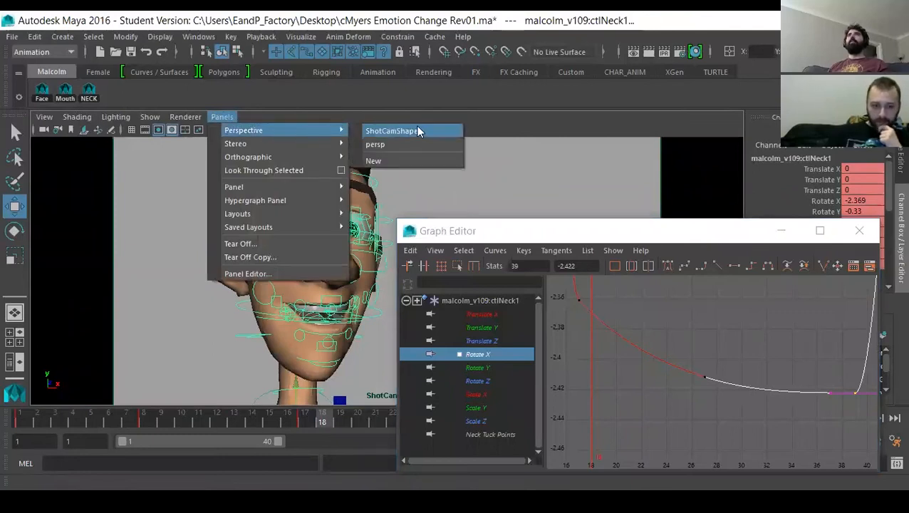
click(417, 139)
Frame the character's head and upper body from the side and scrub from the start to frame 17.
alt+middle_drag(275, 285, 217, 379)
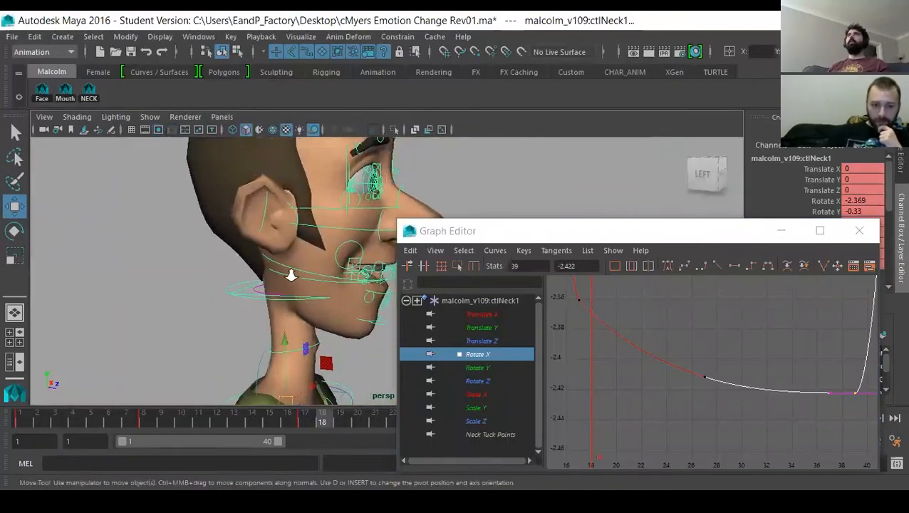
alt+right_drag(290, 273, 211, 299)
alt+drag(210, 298, 188, 298)
click(244, 288)
click(254, 287)
alt+drag(257, 279, 237, 320)
drag(20, 425, 305, 420)
Select the ctlChest2 control, show only its Rotate Y curve in the Graph Editor, and activate the Rotate tool.
alt+middle_drag(280, 371, 286, 386)
click(381, 332)
alt+middle_drag(386, 336, 381, 314)
click(352, 336)
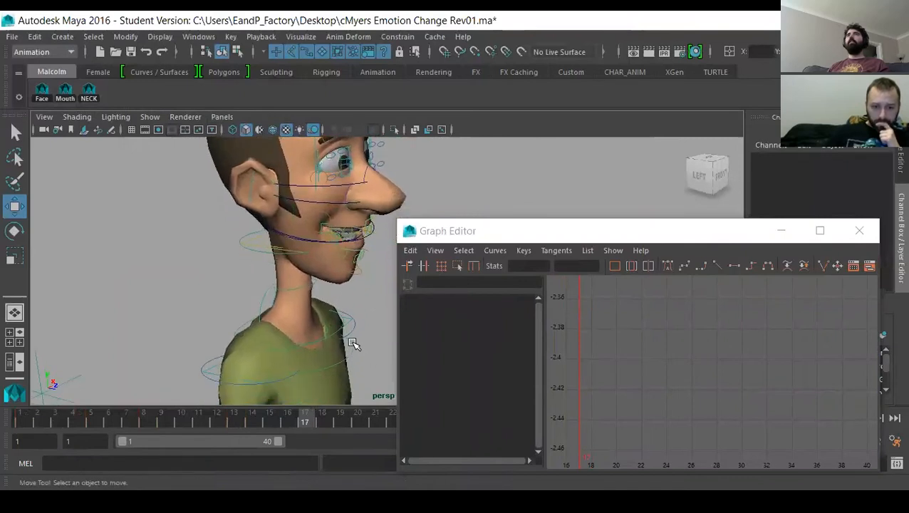
key(a)
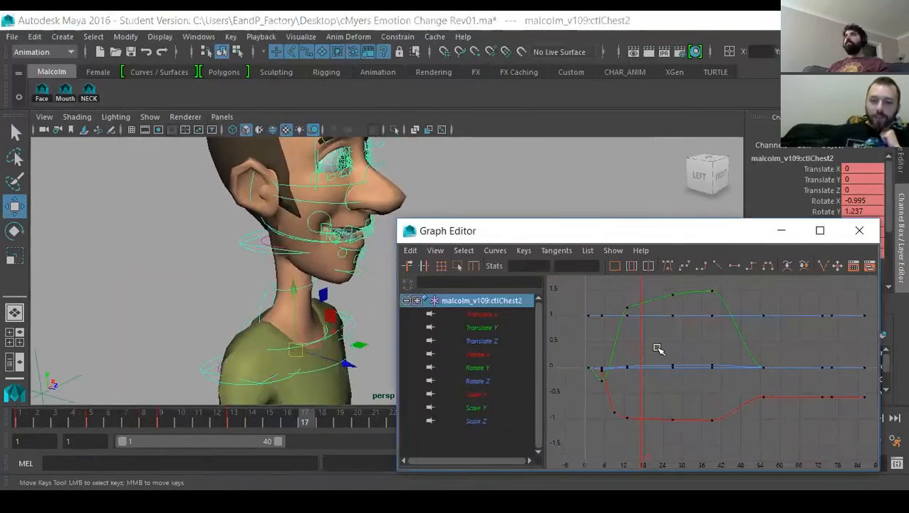
alt+middle_drag(558, 352, 597, 313)
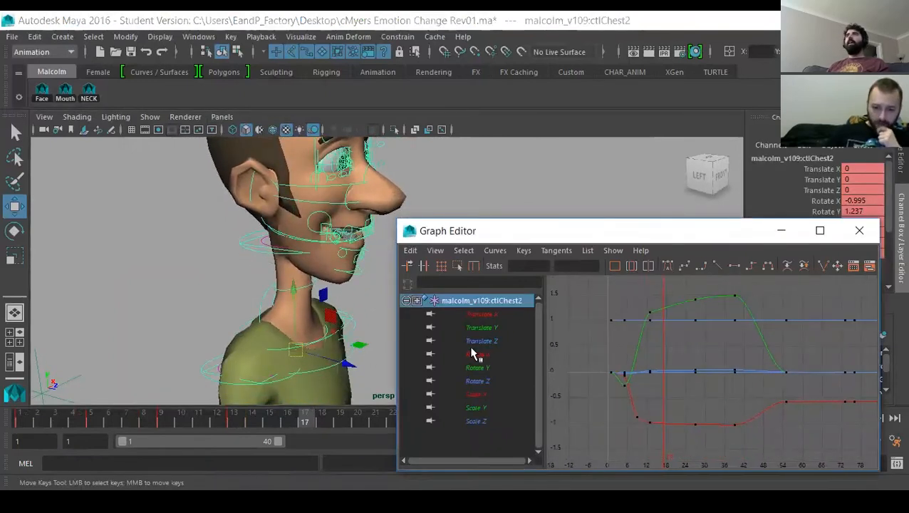
click(475, 369)
click(338, 351)
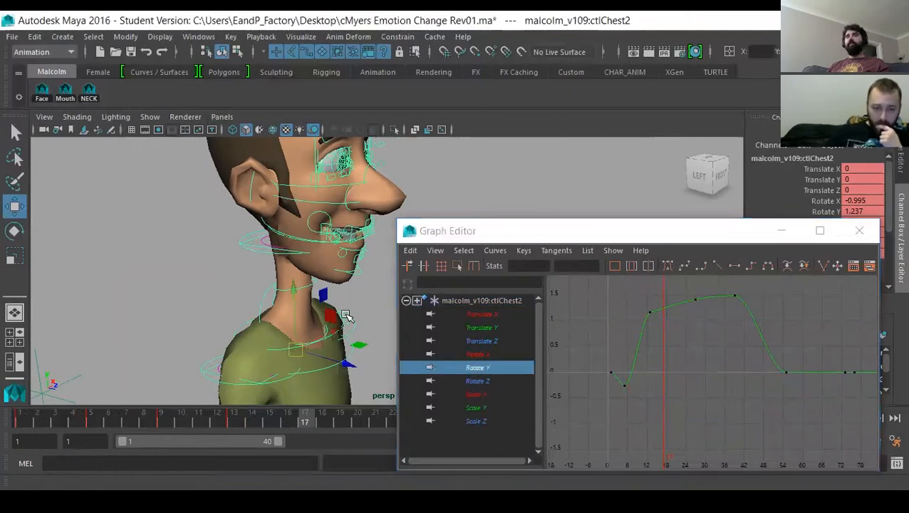
key(e)
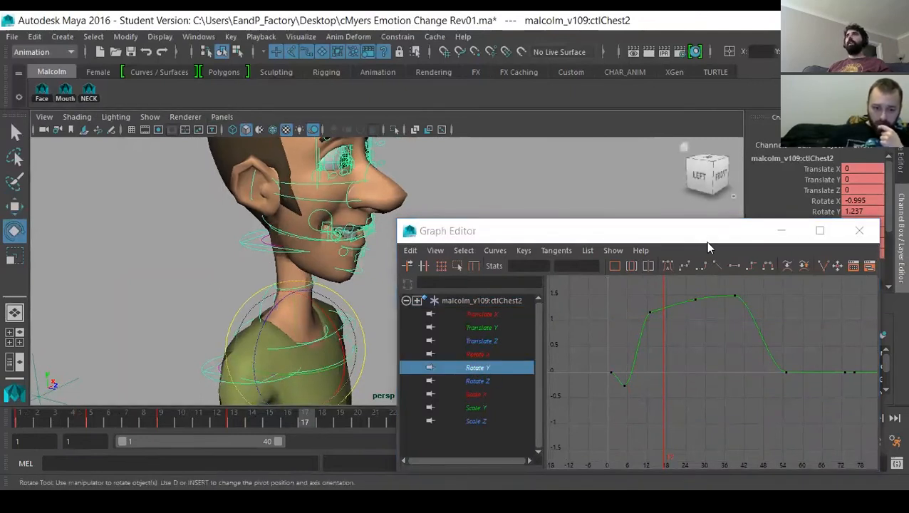
Move the Graph Editor aside and scrub the chest motion back and forth, stopping at frame 12.
drag(705, 241, 861, 239)
drag(20, 423, 339, 422)
drag(438, 415, 219, 418)
click(199, 251)
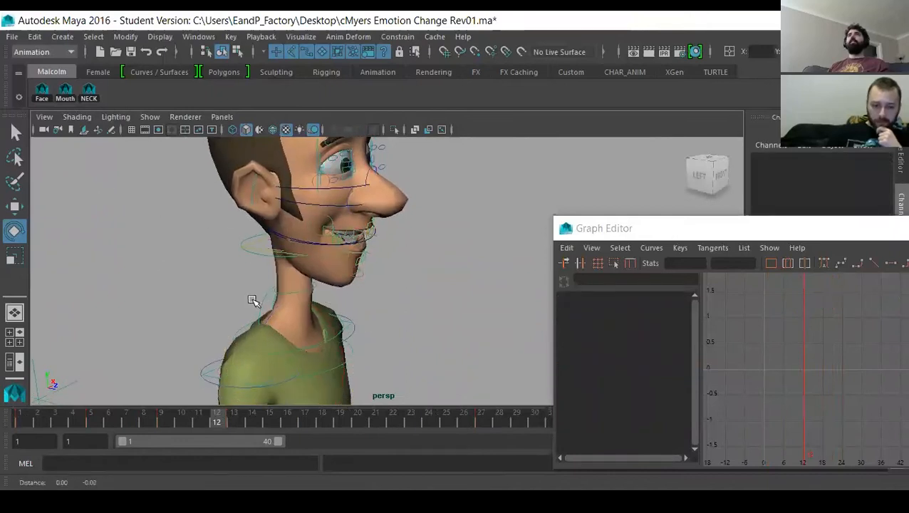
alt+drag(252, 300, 349, 353)
On ctlChest2's Rotate Y curve, lower the keys at frames 27 and 39 together by about 0.1.
click(349, 355)
alt+middle_drag(875, 325, 805, 332)
drag(762, 287, 853, 309)
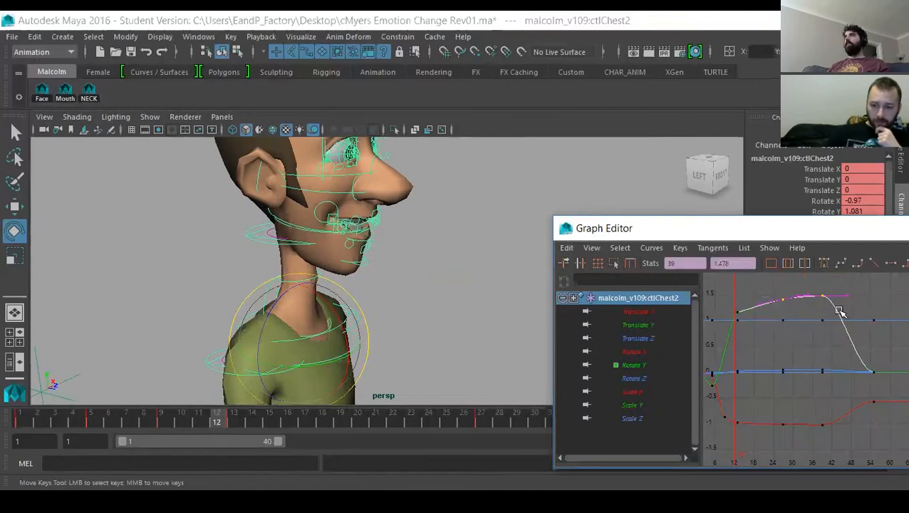
key(w)
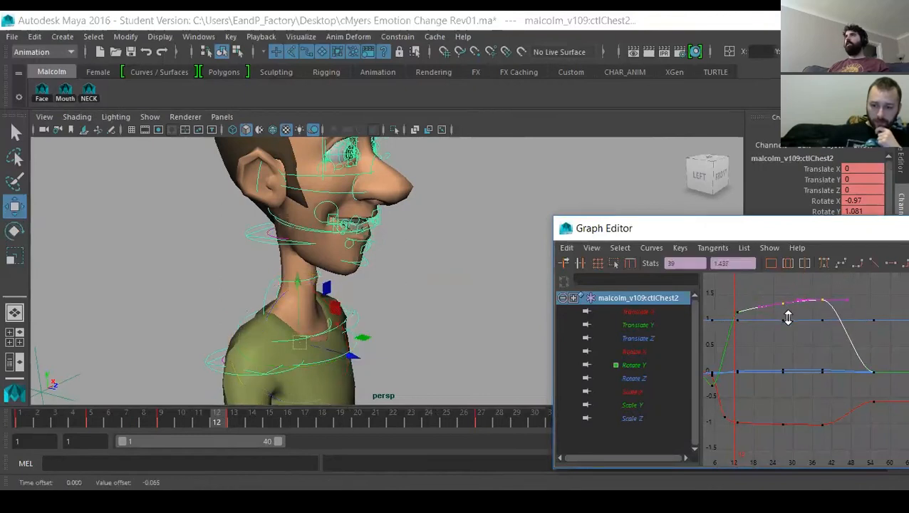
alt+middle_drag(769, 422, 815, 406)
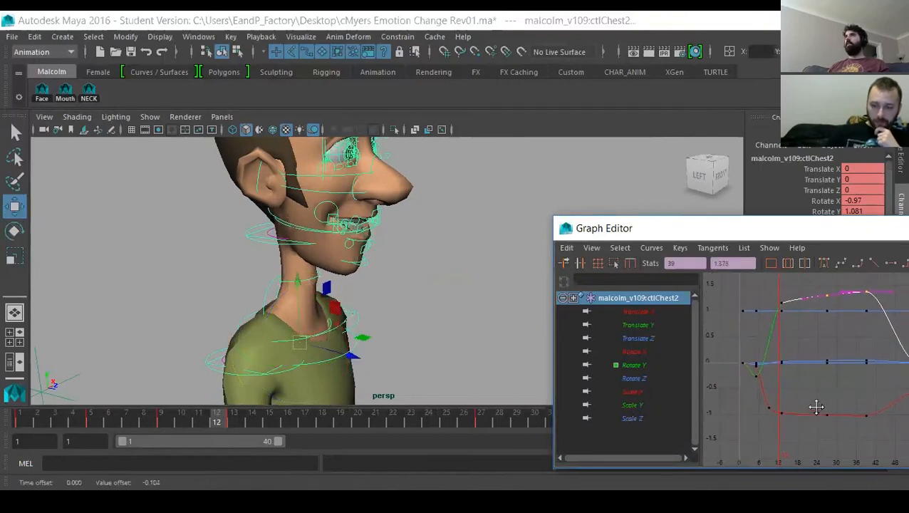
Flatten ctlChest2's Rotate Z curve by lowering the keys at frames 13, 27 and 39 and raising the frame 5 key to about -0.018.
click(632, 378)
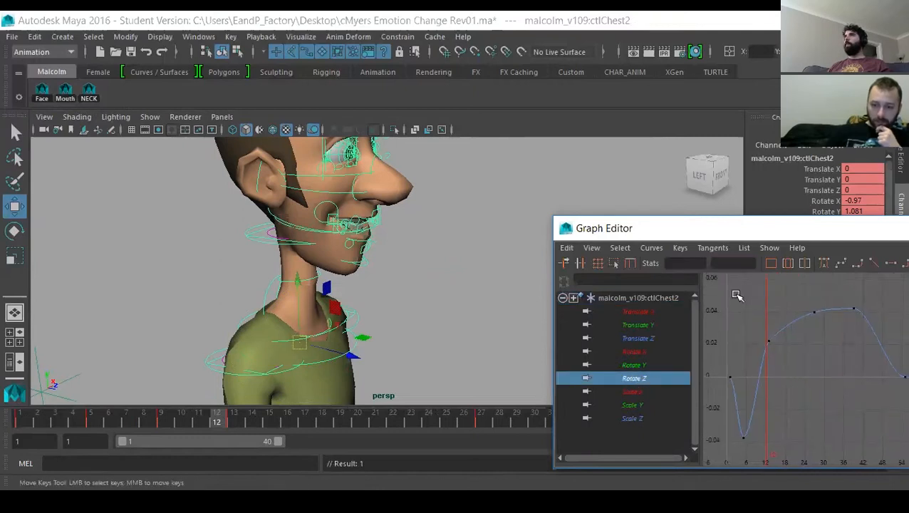
drag(798, 286, 871, 345)
shift+middle_drag(852, 339, 852, 351)
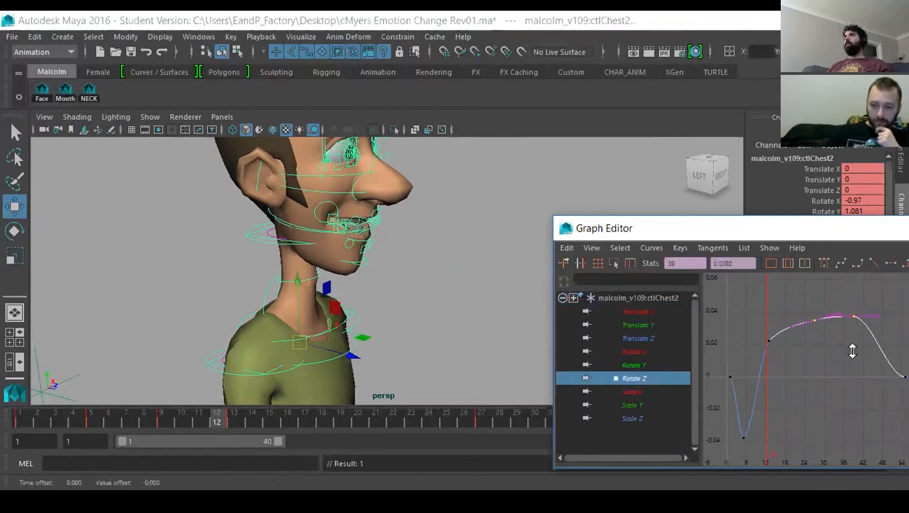
drag(767, 324, 855, 360)
shift+middle_drag(839, 363, 837, 376)
drag(724, 427, 765, 453)
shift+middle_drag(763, 445, 767, 416)
alt+middle_drag(797, 361, 764, 363)
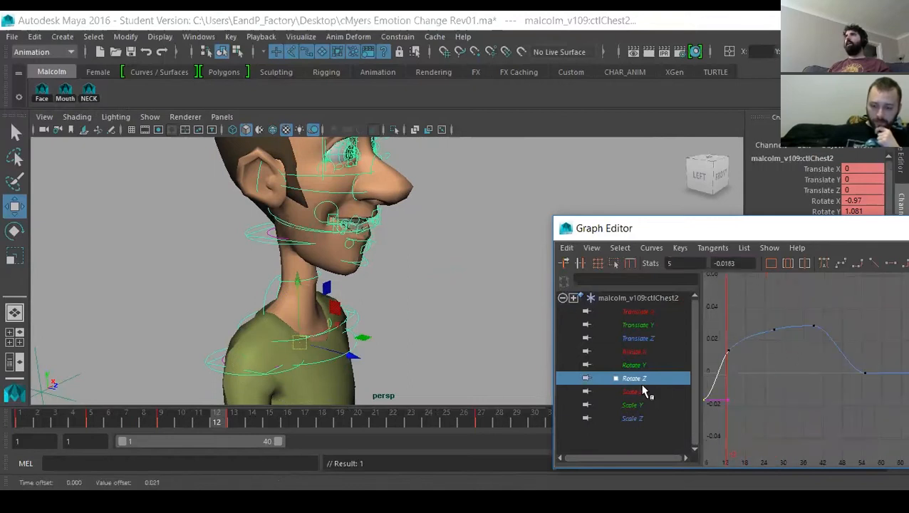
On ctlChest2's Rotate X curve, raise the keys from frame 9 through 39 together by about 0.34.
click(636, 351)
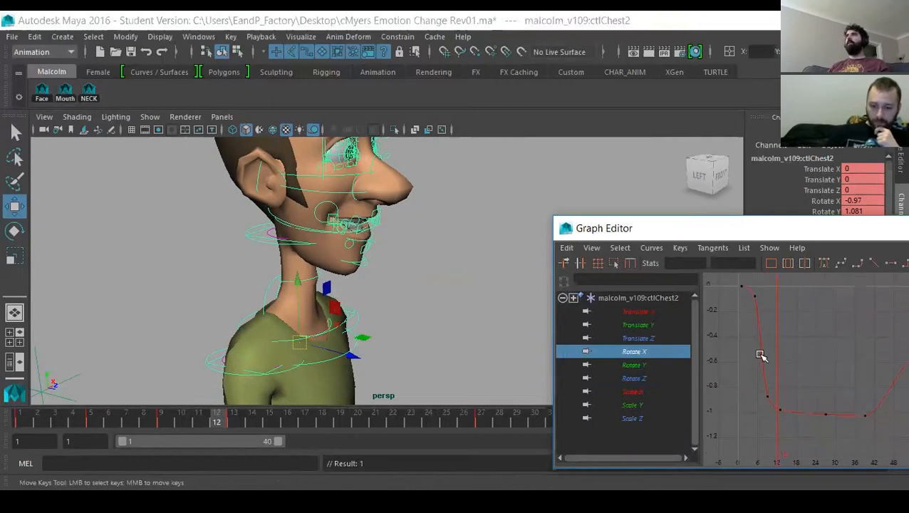
drag(861, 442, 878, 453)
shift+middle_drag(827, 446, 822, 402)
alt+middle_drag(799, 364, 751, 375)
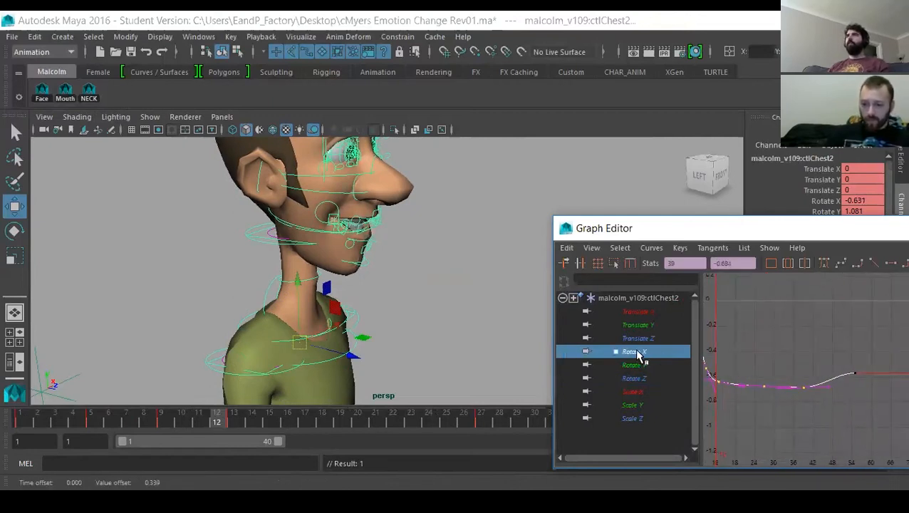
Frame ctlChest2's Rotate Z curve and examine its shape around the keys at frames 13, 27 and 39.
click(634, 378)
key(f)
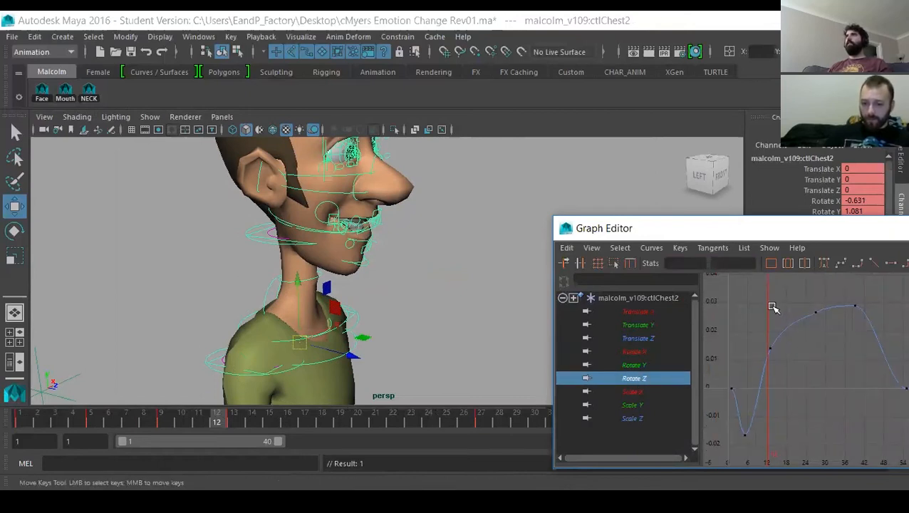
drag(896, 375, 896, 376)
click(758, 306)
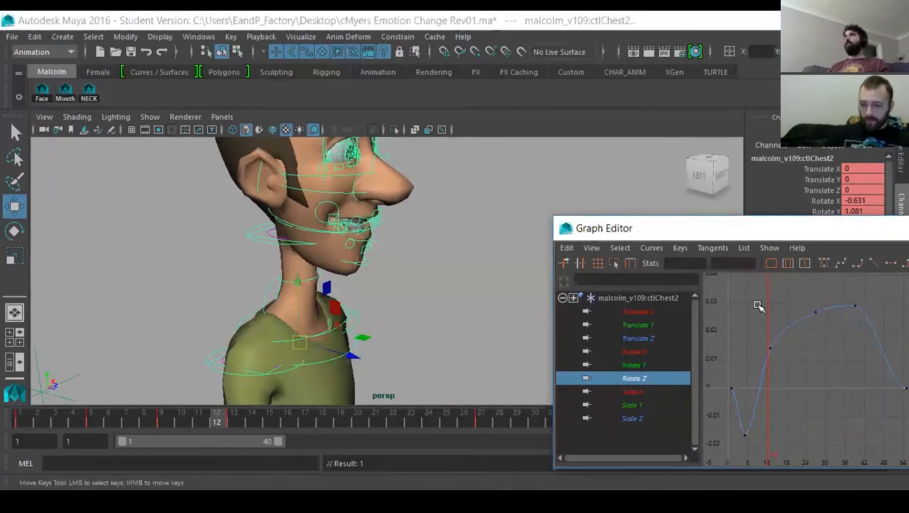
drag(815, 349, 784, 375)
drag(765, 304, 801, 342)
click(809, 357)
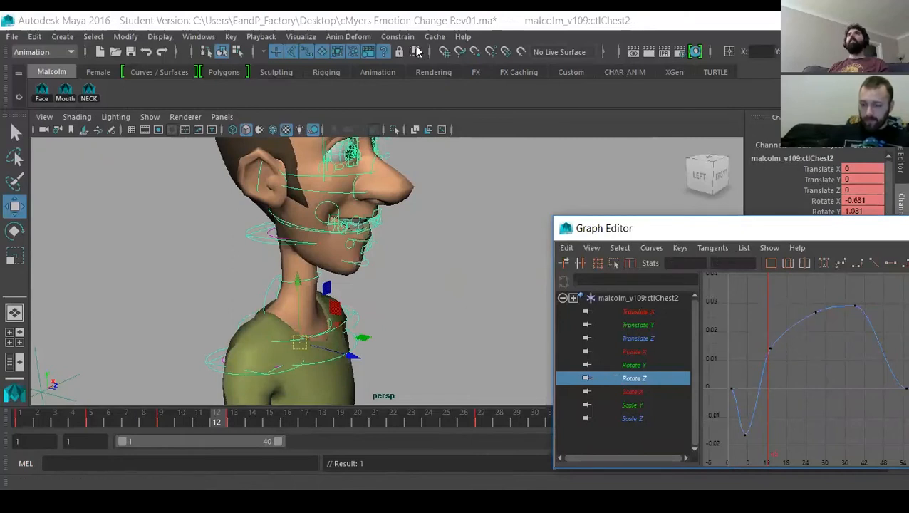
Select the ctlHead control and switch the viewport to look through the ShotCam camera.
click(690, 20)
click(240, 223)
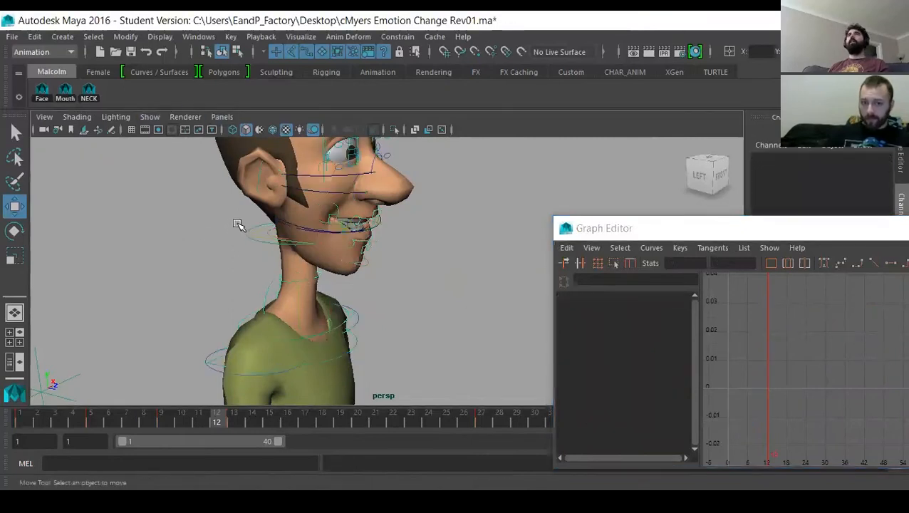
click(247, 225)
click(222, 119)
mouse_move(259, 130)
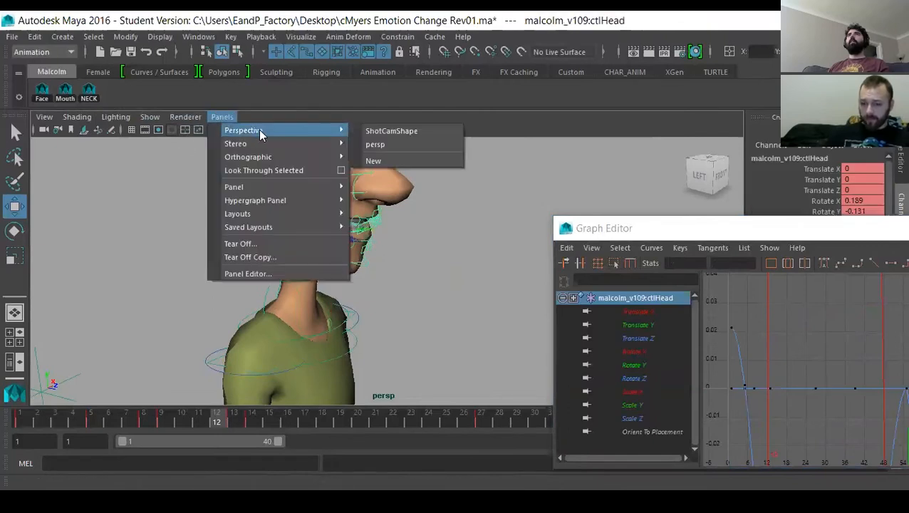
click(394, 132)
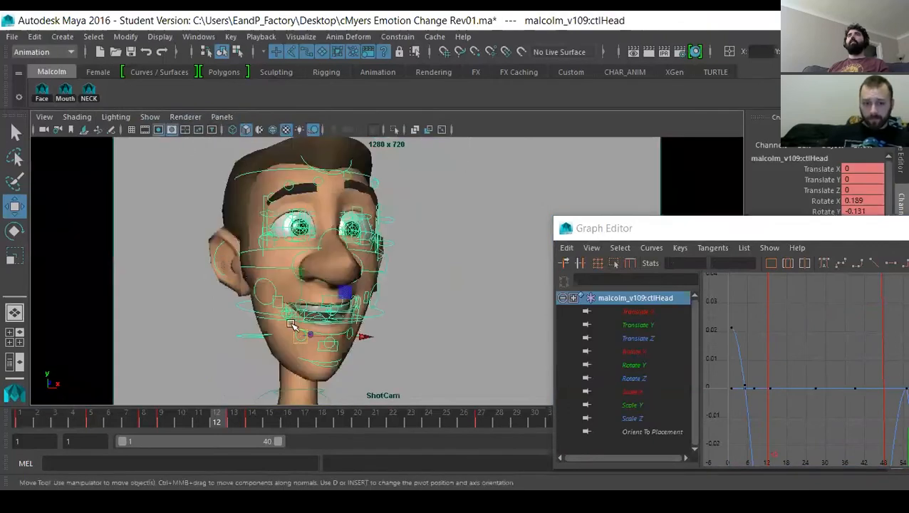
Move the Graph Editor out of the way and play the animation from frame 1 to check the softened chest motion.
click(789, 237)
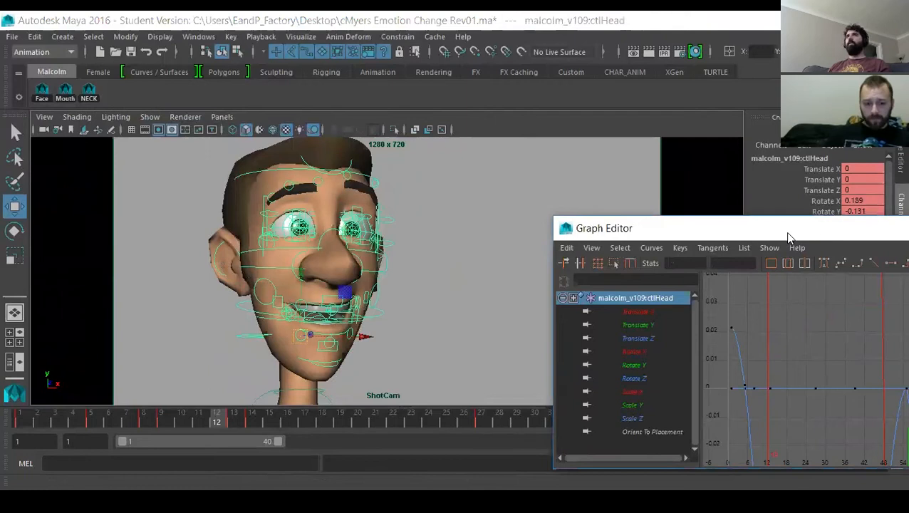
drag(789, 237, 300, 461)
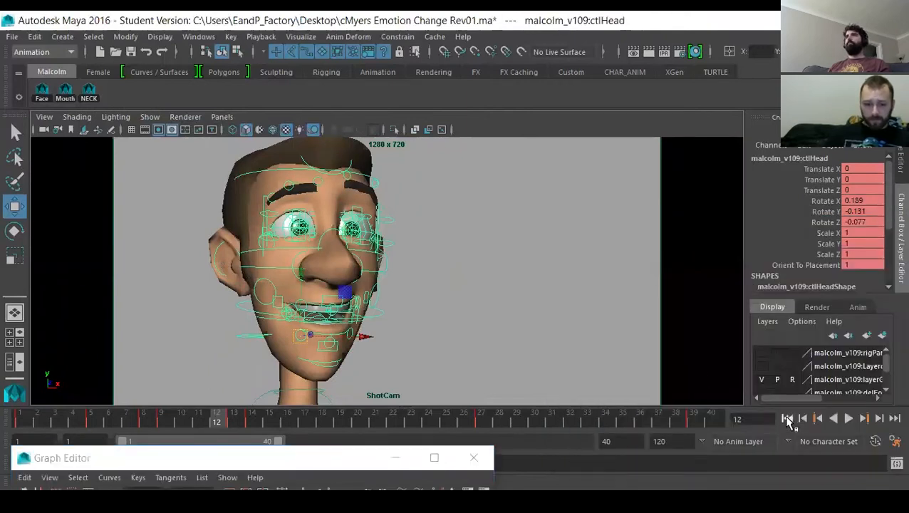
click(787, 419)
click(849, 418)
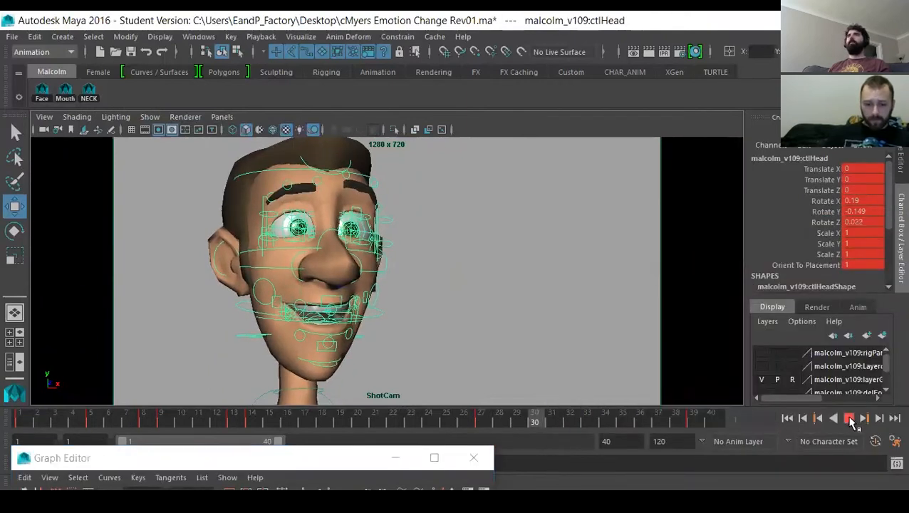
click(849, 419)
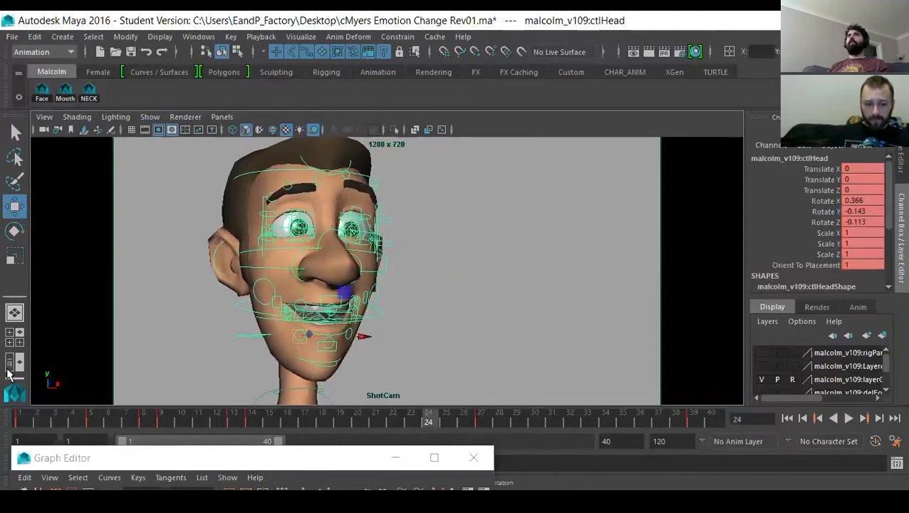
Return to frame 1 and scrub through the head motion to frame 27.
click(23, 421)
click(158, 321)
click(239, 336)
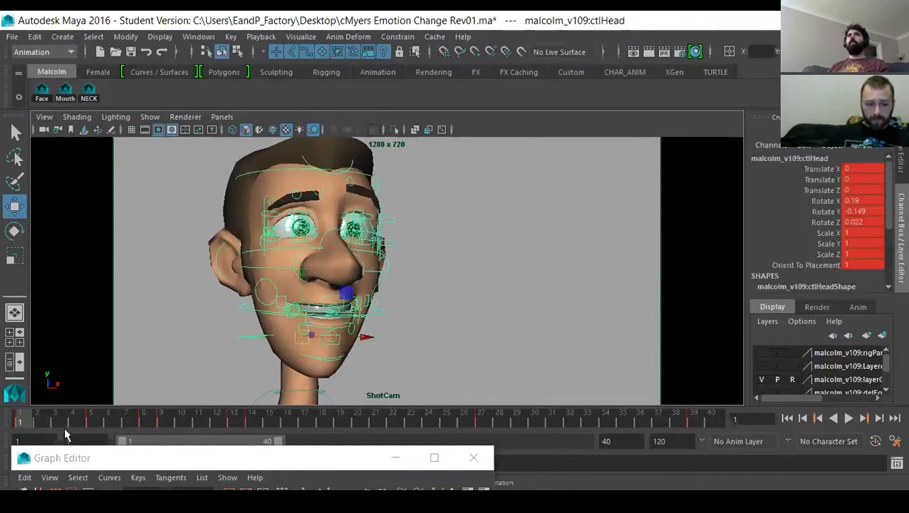
drag(32, 425, 339, 425)
drag(444, 423, 481, 423)
Bring up ctlHead's Rotate Z curve in the Graph Editor and lower its frame 13 key to about -0.25.
click(221, 458)
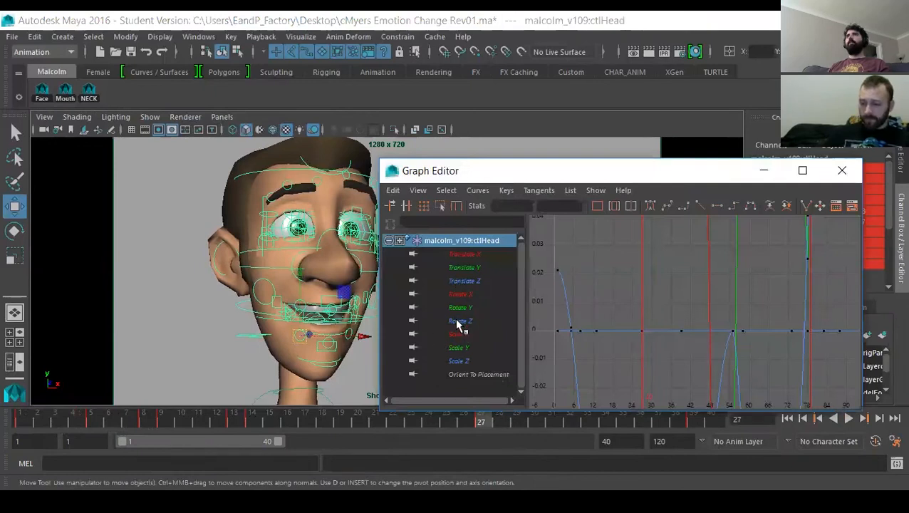
click(458, 322)
key(f)
drag(610, 365, 665, 393)
alt+middle_drag(648, 340, 691, 304)
key(f)
alt+middle_drag(603, 356, 706, 363)
drag(688, 277, 701, 325)
shift+middle_drag(746, 274, 733, 330)
Delete the frame 8 key on ctlHead's Rotate Z curve and raise the frame 27 key to -0.557.
click(656, 273)
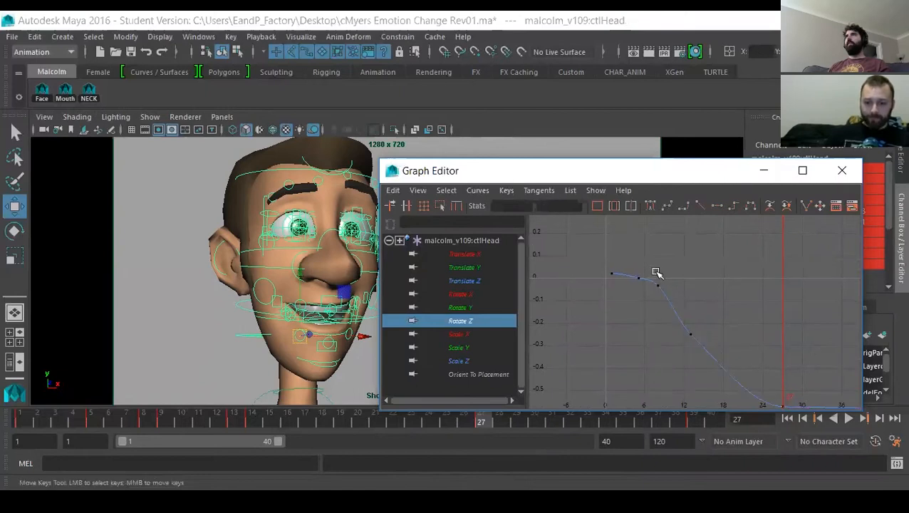
drag(661, 290, 662, 292)
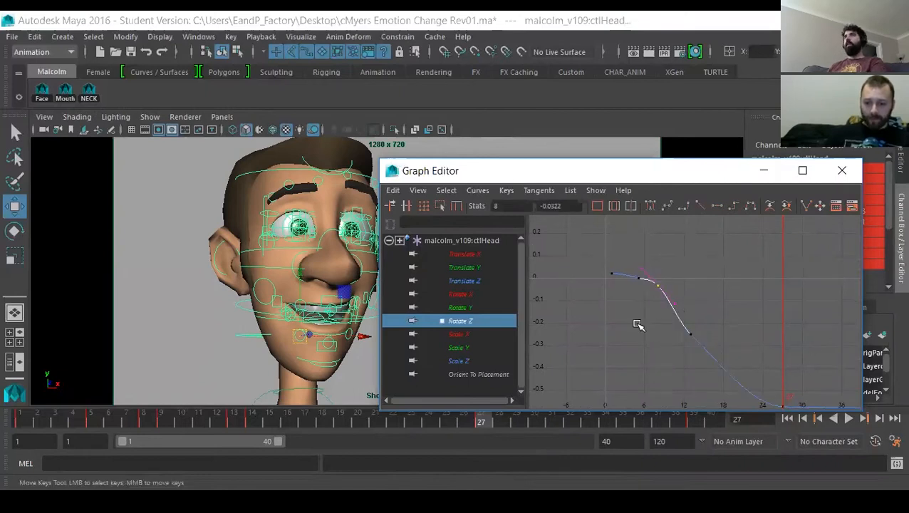
click(625, 276)
alt+middle_drag(701, 369, 685, 318)
click(674, 285)
drag(683, 318, 685, 318)
alt+middle_drag(772, 362, 678, 332)
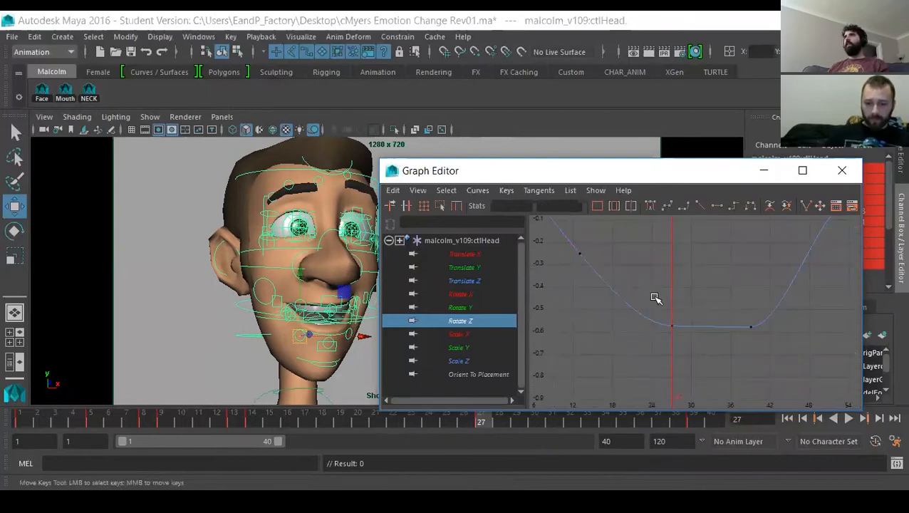
drag(682, 344, 664, 318)
middle_drag(676, 360, 677, 358)
At frame 9, key ctlHead's Rotate Z at about 0.1 and raise its frame 13 key to about 0.01.
click(32, 419)
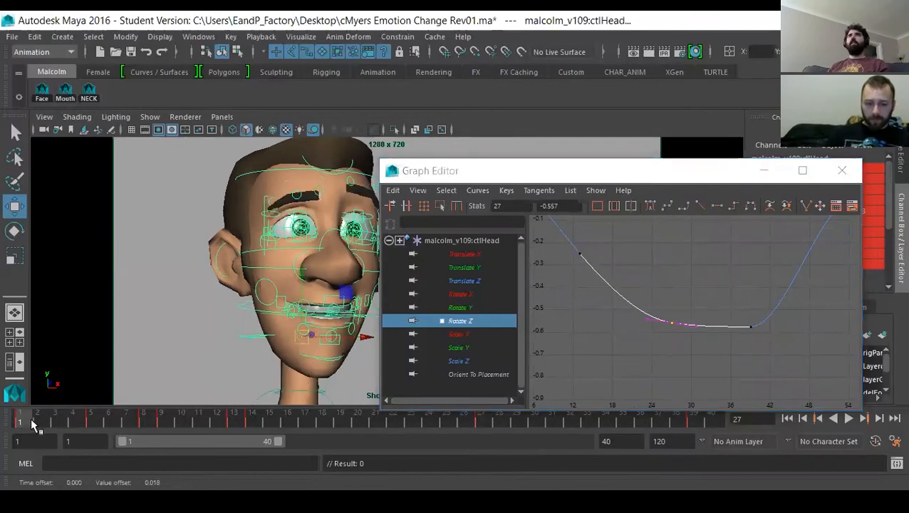
key(alt+v)
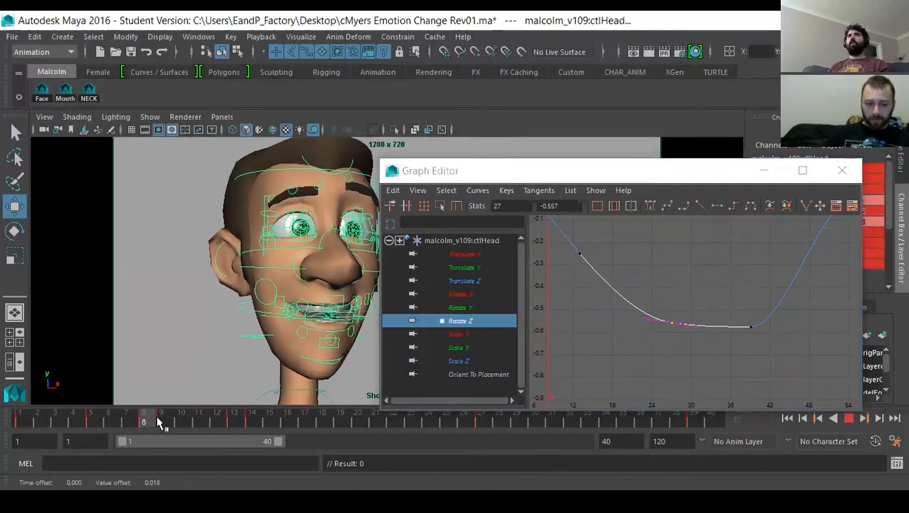
click(161, 420)
alt+middle_drag(601, 305, 676, 386)
click(604, 300)
drag(591, 259, 610, 293)
shift+middle_drag(616, 334, 631, 295)
drag(641, 282, 677, 343)
shift+middle_drag(658, 320, 658, 283)
Show ctlHead's Rotate X, Y and Z curves together and run through the head motion from frame 1.
drag(459, 294, 459, 324)
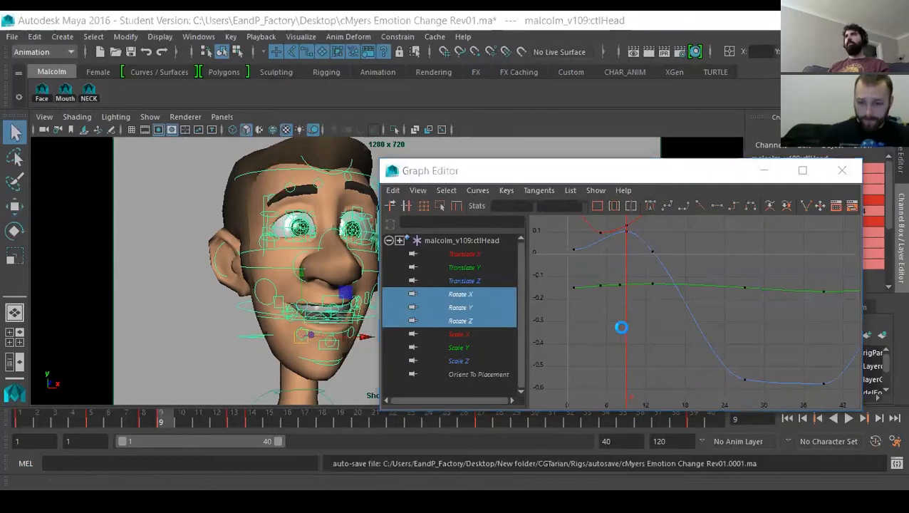
click(425, 268)
alt+middle_drag(642, 278, 661, 313)
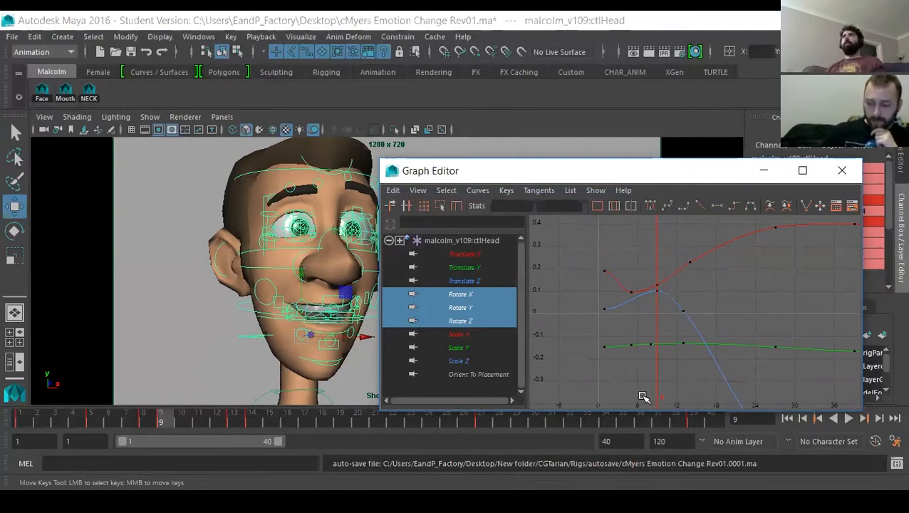
click(19, 421)
key(alt+v)
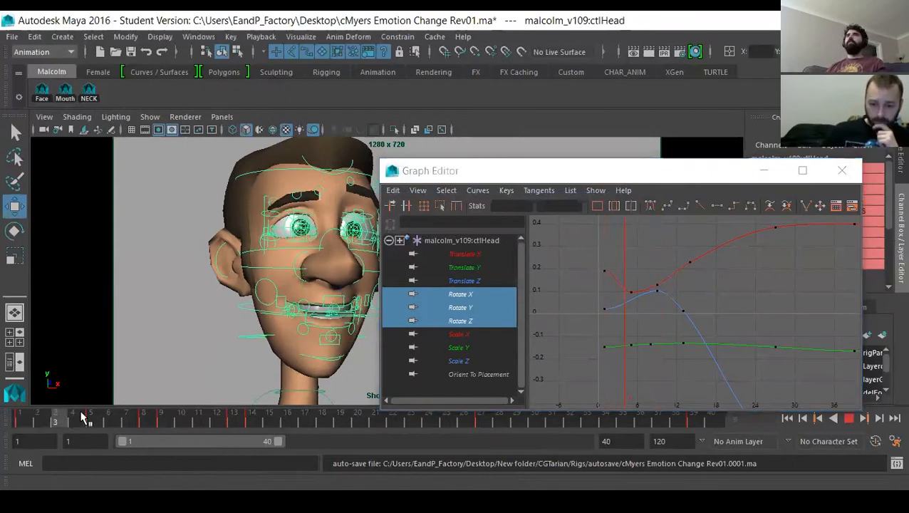
drag(272, 401, 834, 260)
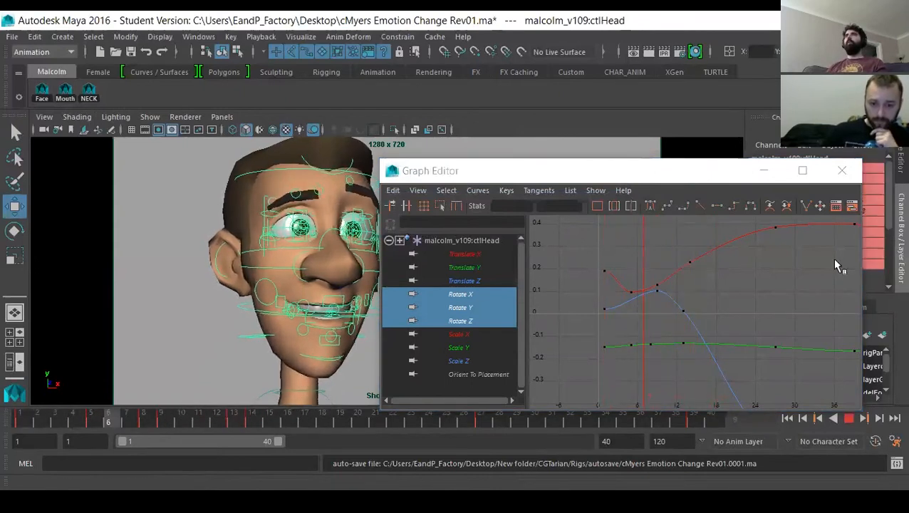
key(alt+v)
Raise ctlHead's Rotate Z key at frame 27 to about -0.18 and the frame 13 key to 0.0747.
alt+middle_drag(732, 304, 643, 222)
scroll(706, 361, down, 3)
drag(658, 330, 771, 395)
middle_drag(726, 395, 732, 331)
alt+middle_drag(660, 317, 714, 367)
scroll(706, 350, up, 3)
drag(655, 326, 696, 361)
middle_drag(659, 348, 660, 330)
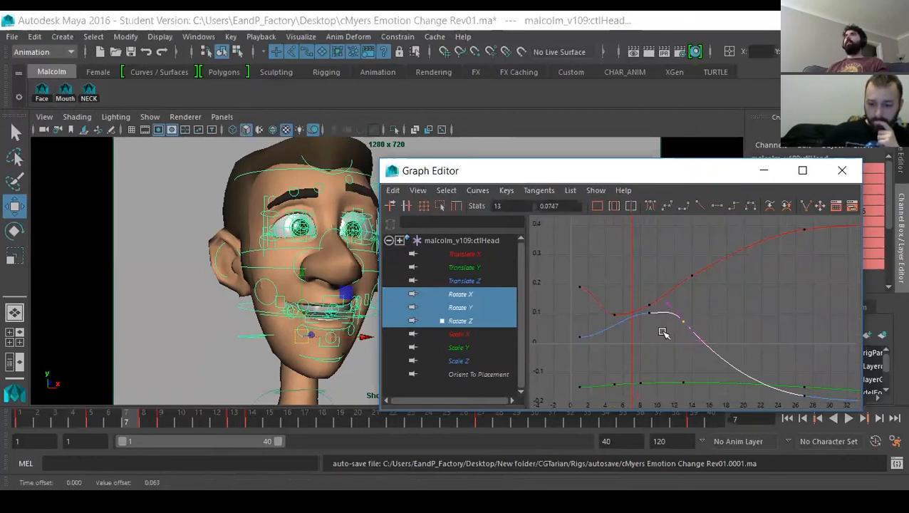
Adjust the incoming tangent of Rotate Z's frame 13 key and raise the frame 27 key to about -0.05.
drag(663, 303, 660, 308)
middle_drag(630, 273, 629, 277)
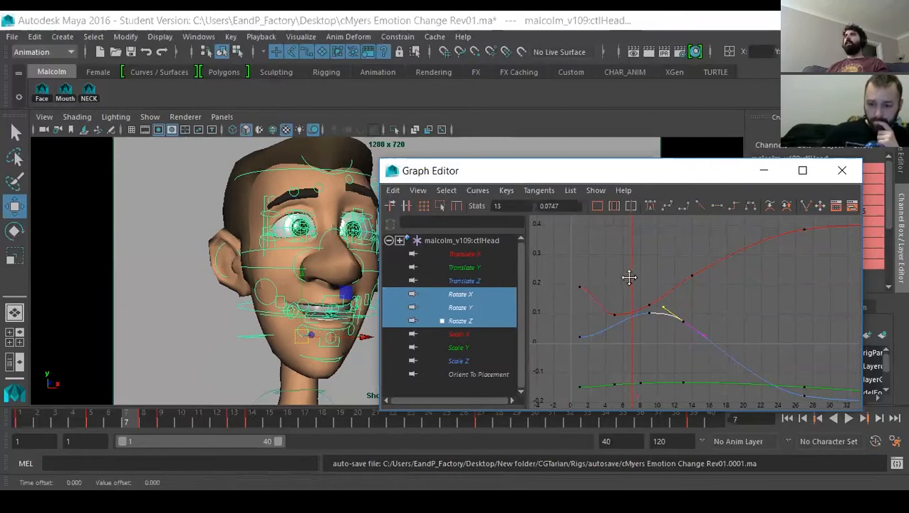
alt+middle_drag(849, 406, 712, 377)
mouse_move(696, 382)
mouse_down()
mouse_move(660, 370)
mouse_move(695, 385)
mouse_up()
shift+click(767, 375)
middle_drag(744, 385, 730, 351)
Reshape the outgoing tangent of Rotate Z's frame 13 key to smooth the descent toward frame 27.
alt+middle_drag(616, 331, 799, 340)
click(716, 291)
drag(753, 326, 765, 336)
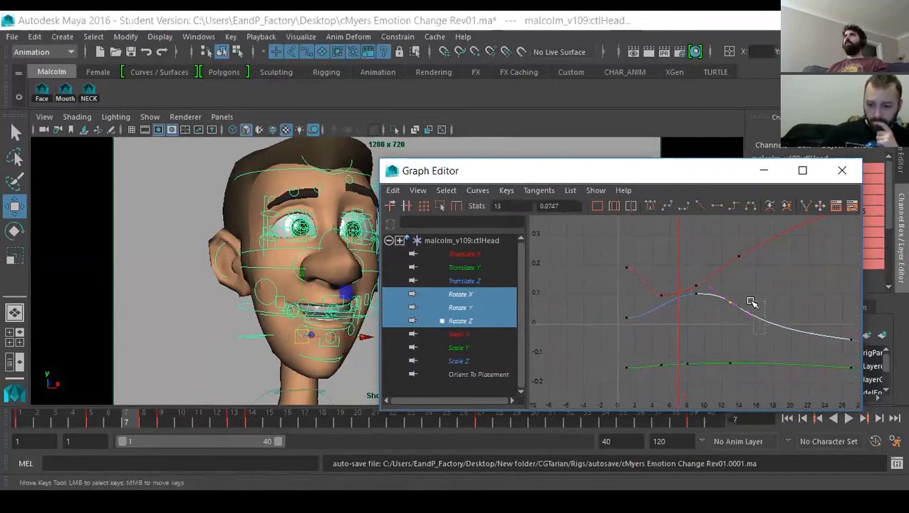
middle_drag(744, 334, 745, 330)
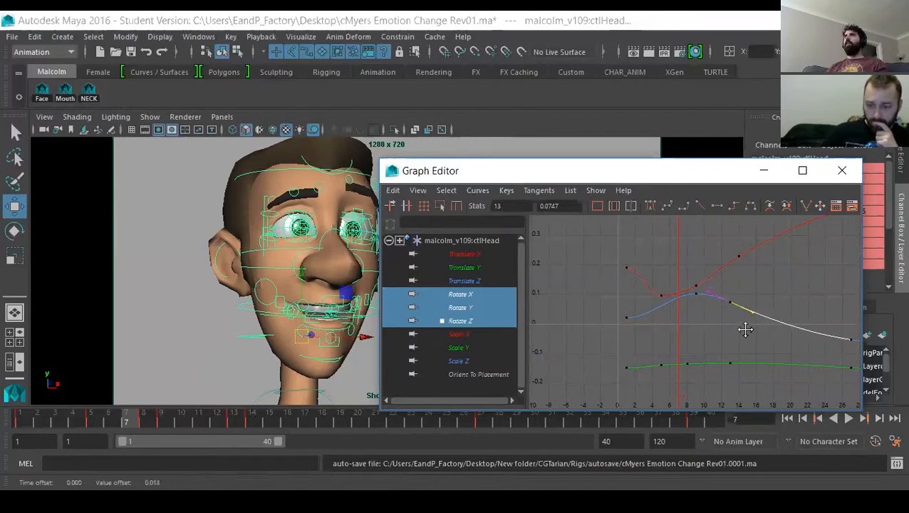
Play the animation from frame 1 to check the reduced Rotate Z head motion.
click(787, 417)
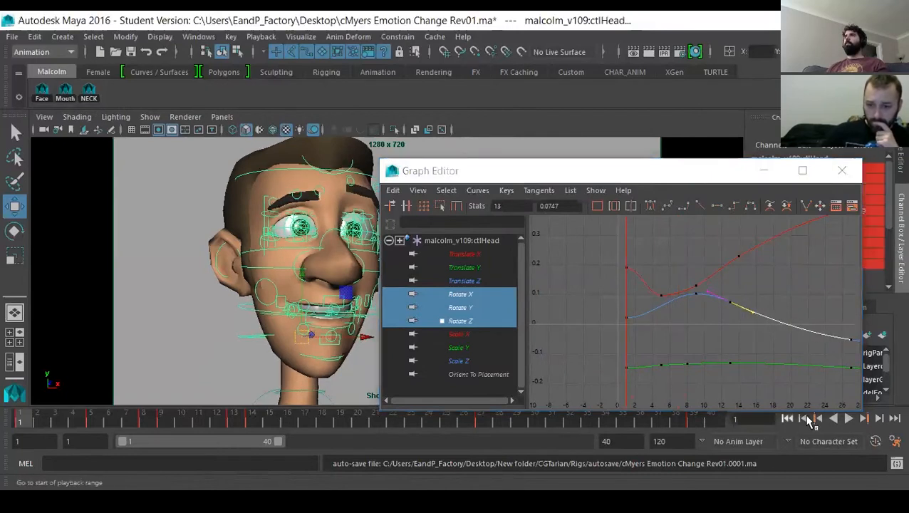
click(849, 419)
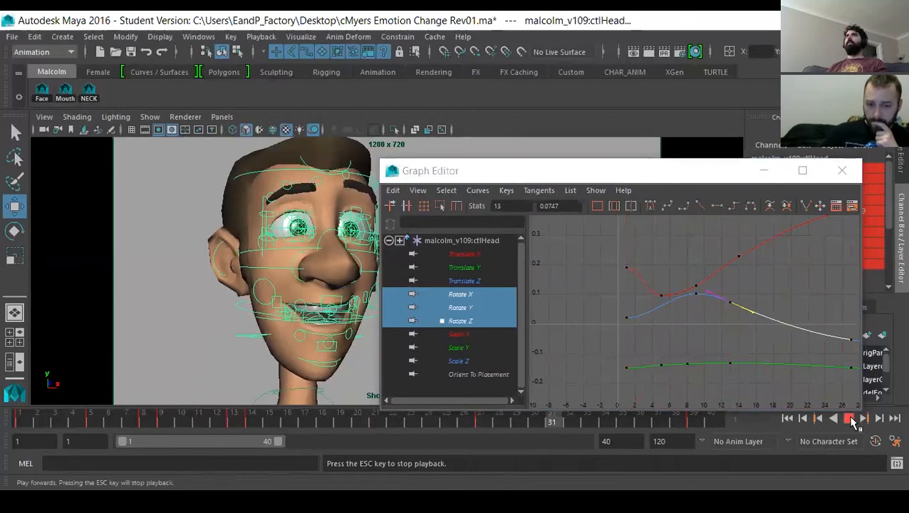
key(Escape)
alt+drag(221, 307, 147, 374)
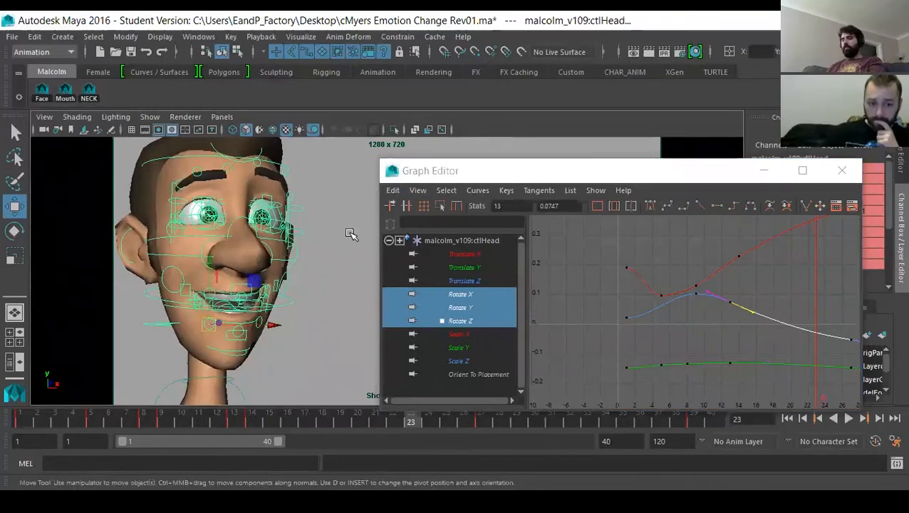
alt+drag(351, 234, 334, 282)
At frame 9, key ctlHead's Rotate Y at about -0.42 and lower its frame 5 key to -0.253.
drag(29, 422, 132, 423)
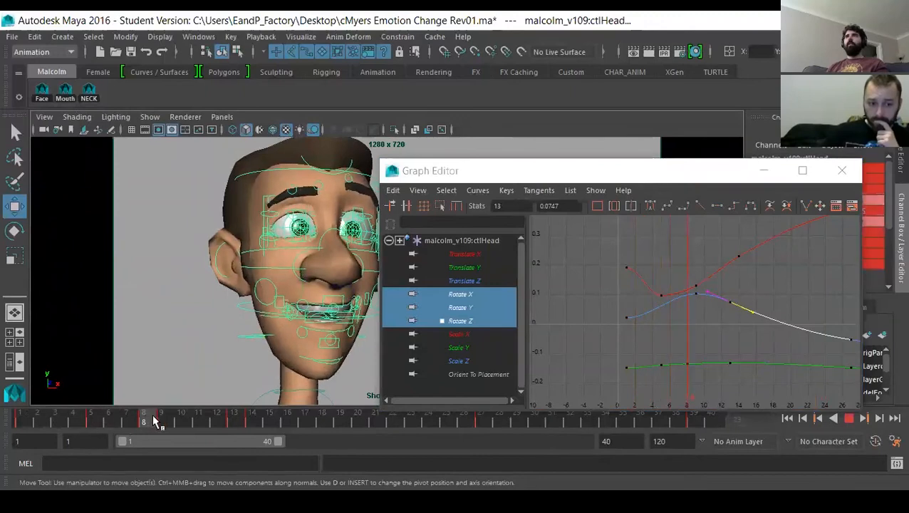
drag(154, 422, 161, 421)
key(e)
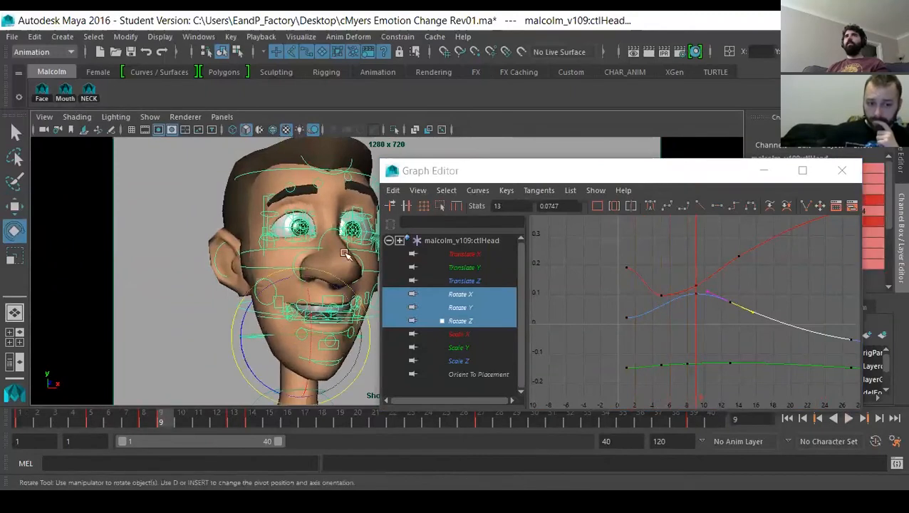
click(459, 308)
alt+middle_drag(686, 339, 673, 318)
drag(680, 350, 686, 365)
key(w)
middle_drag(691, 367, 690, 404)
scroll(673, 340, down, 2)
middle_drag(671, 302, 635, 280)
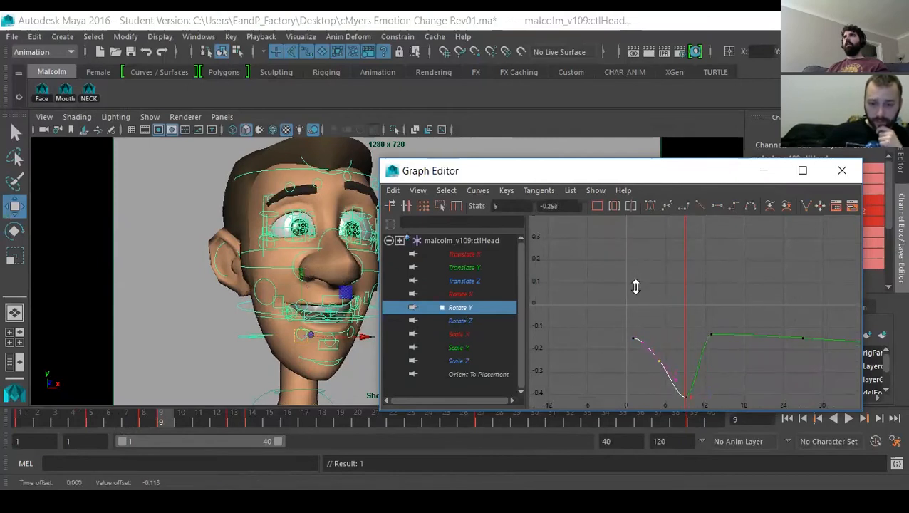
Lower ctlHead's Rotate Y key at frame 13 to about -0.4 and the keys at frames 27 and 39 by about 0.18.
alt+middle_drag(703, 309, 674, 297)
click(660, 294)
drag(714, 336, 715, 337)
shift+middle_drag(664, 276, 634, 294)
drag(658, 284, 790, 342)
shift+middle_drag(648, 294, 647, 332)
alt+right_drag(634, 334, 682, 318)
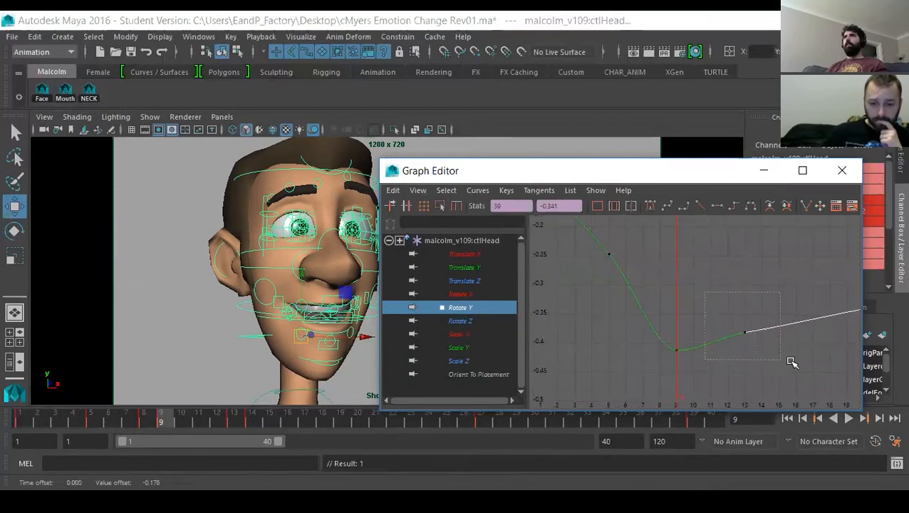
drag(790, 362, 789, 360)
shift+middle_drag(723, 295, 701, 310)
Raise ctlHead's Rotate Y key at frame 5 to -0.214 to soften the start of the head turn.
drag(620, 302, 670, 370)
alt+middle_drag(633, 321, 744, 355)
click(623, 321)
alt+middle_drag(611, 278, 613, 319)
alt+middle_drag(690, 332, 638, 285)
drag(676, 353, 724, 390)
alt+middle_drag(641, 344, 654, 400)
click(651, 360)
drag(626, 299, 670, 354)
middle_drag(669, 355, 692, 337)
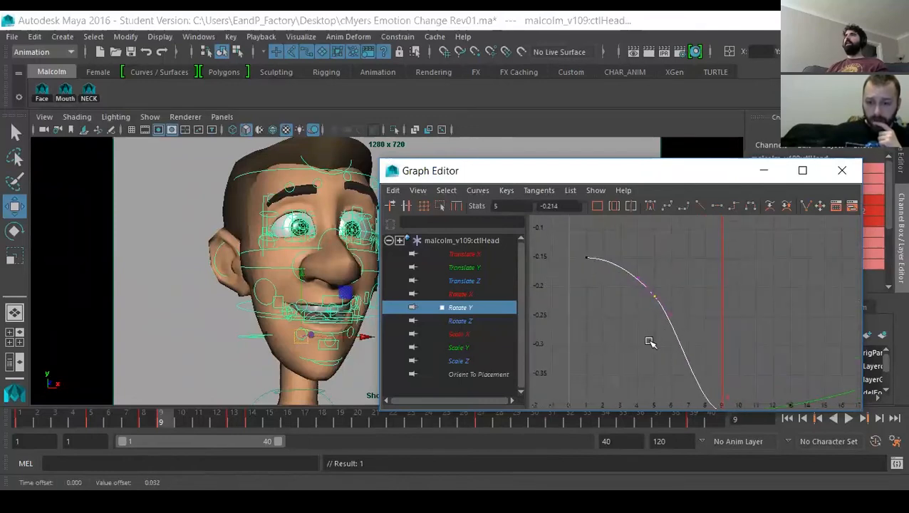
middle_drag(637, 327, 655, 372)
alt+middle_drag(696, 318, 694, 364)
key(ctrl+z)
key(ctrl+z)
Raise ctlHead's Rotate Y key at frame 39 to -0.305 and flatten the tangents of the frame 27 key.
alt+middle_drag(721, 315, 670, 260)
click(718, 314)
drag(720, 317, 761, 364)
alt+middle_drag(851, 292, 732, 309)
alt+right_drag(733, 309, 678, 284)
drag(779, 345, 791, 350)
middle_drag(791, 350, 787, 335)
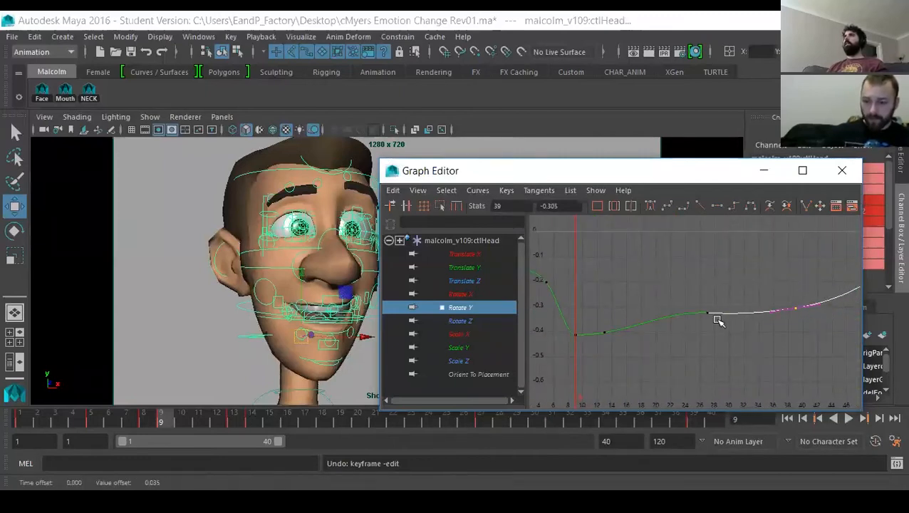
drag(714, 335, 678, 292)
drag(690, 325, 684, 329)
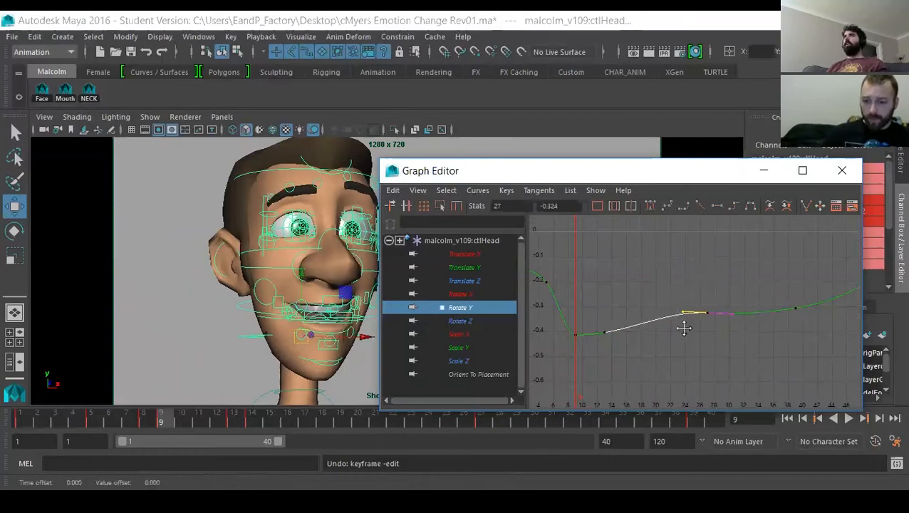
Move ctlHead's Rotate Y key from frame 27 to frame 22 and lower it to about -0.6.
drag(8, 417, 382, 413)
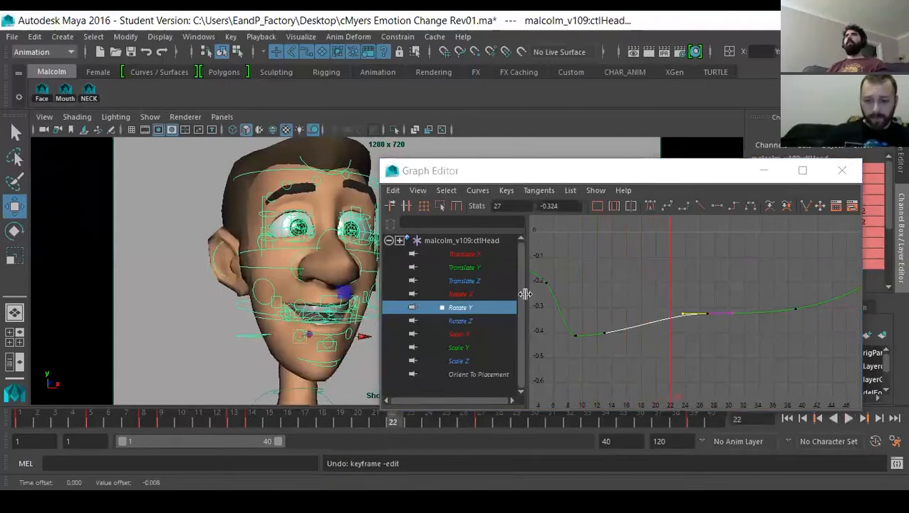
key(e)
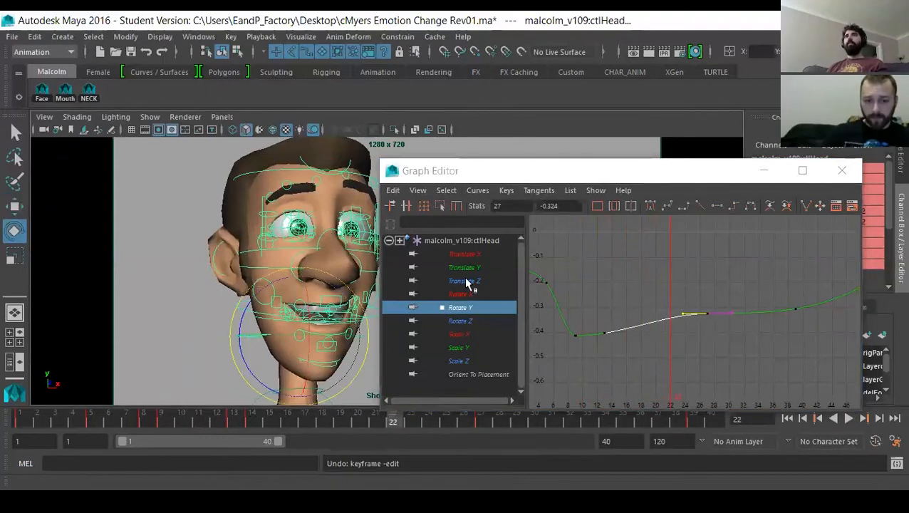
drag(661, 285, 725, 339)
shift+middle_drag(695, 333, 674, 349)
alt+right_drag(696, 316, 692, 299)
shift+middle_drag(658, 259, 655, 306)
Lower ctlHead's Rotate Y keys to -0.524 at frame 13 and -0.543 at frame 39.
click(624, 298)
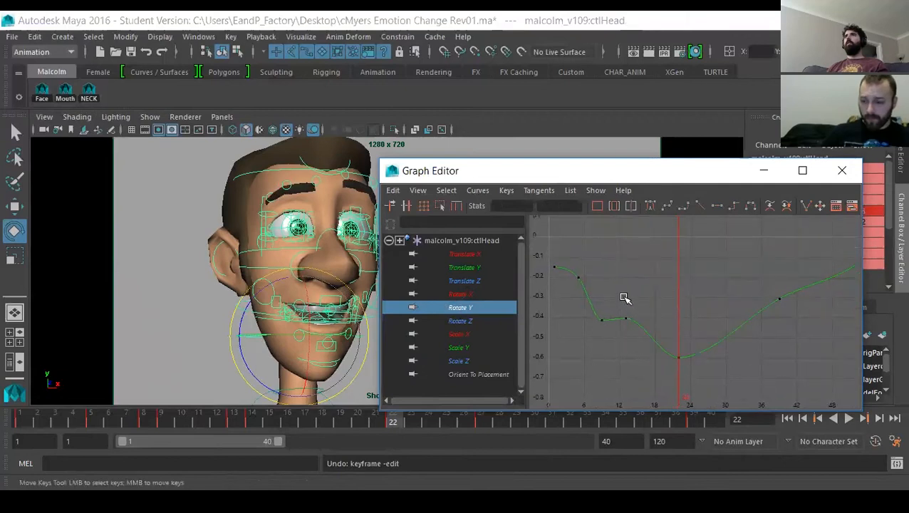
drag(640, 344, 641, 345)
shift+middle_drag(634, 266, 636, 286)
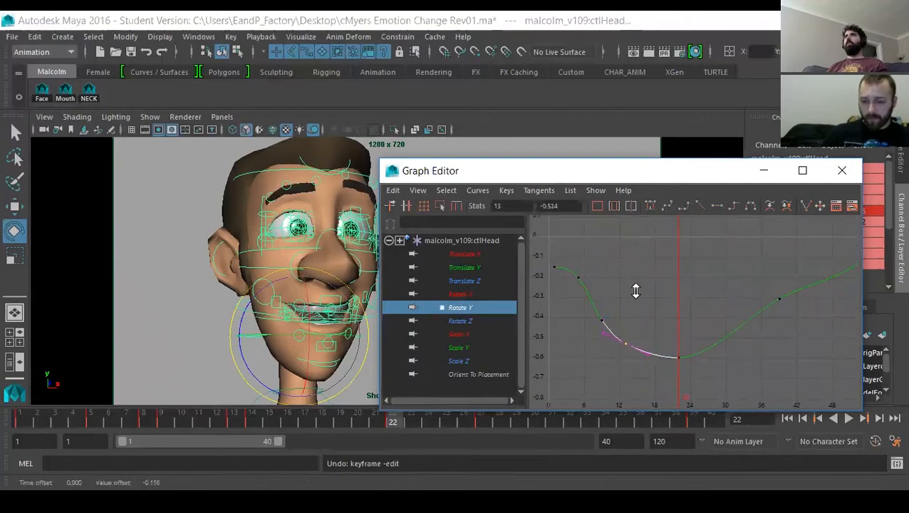
drag(702, 276, 812, 362)
shift+middle_drag(756, 269, 756, 316)
Play the animation from frame 1 and scrub to frame 14 to check the revised head turn.
click(787, 418)
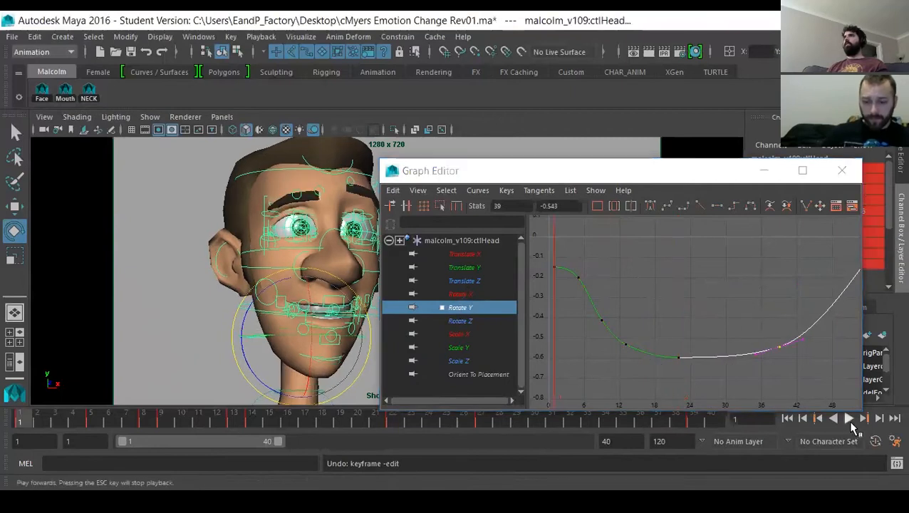
click(848, 419)
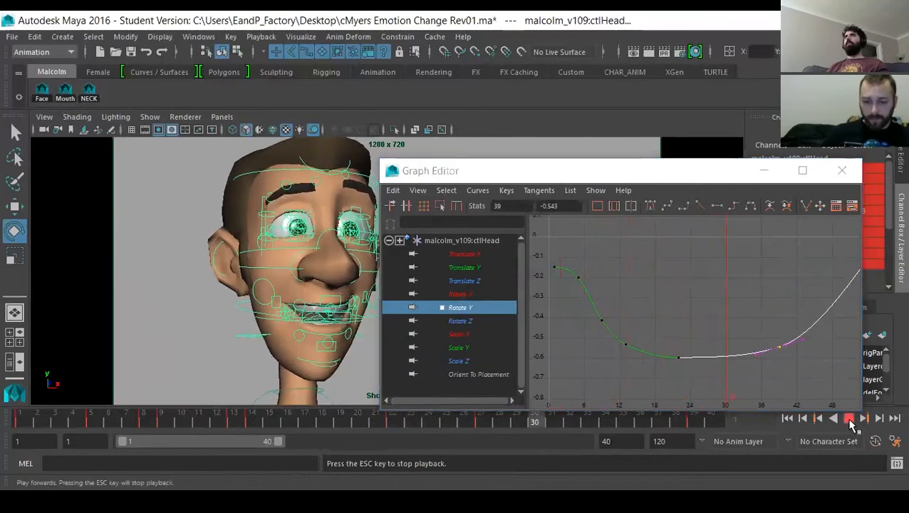
click(850, 419)
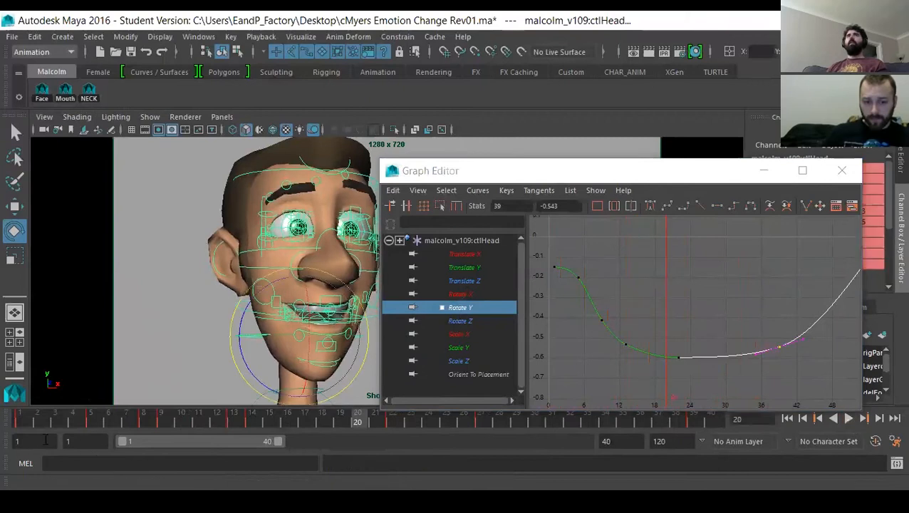
drag(24, 416, 252, 422)
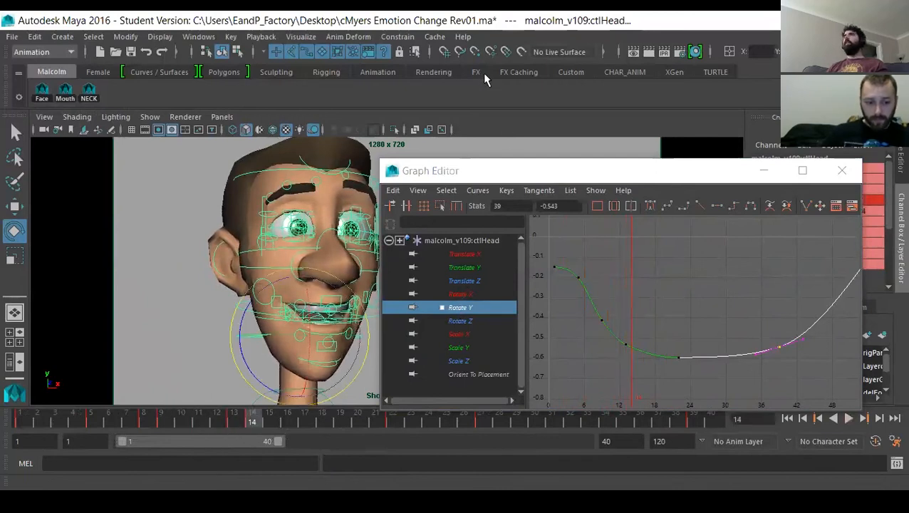
Switch the viewport to the persp camera and frame the character's head, neck and shoulders in side profile.
drag(538, 174, 632, 161)
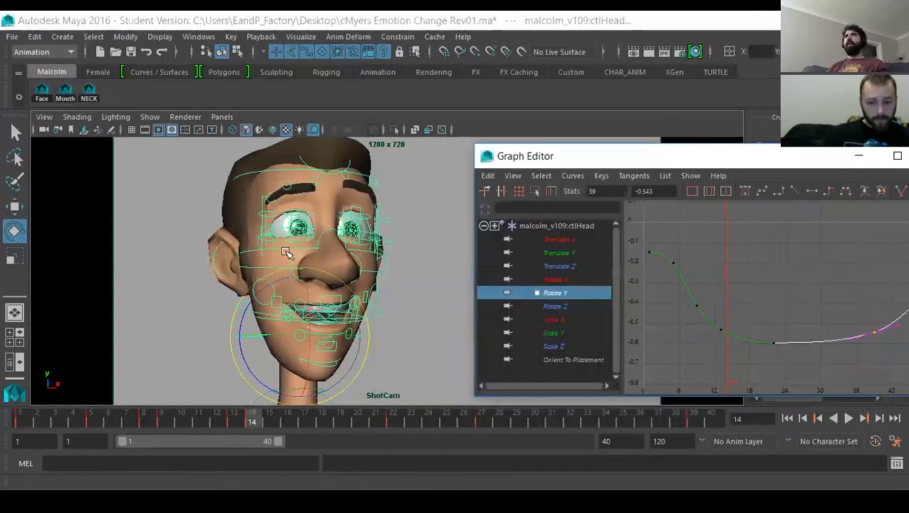
click(222, 116)
mouse_move(265, 131)
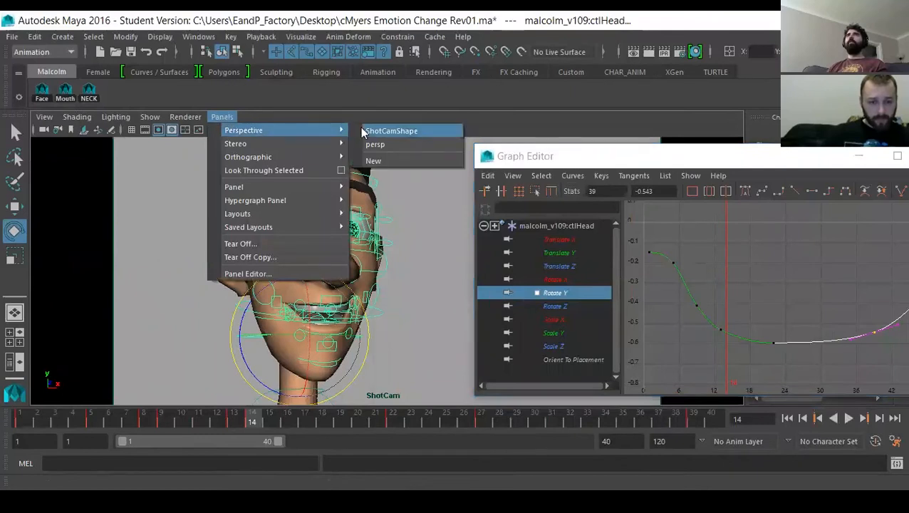
click(392, 143)
alt+drag(322, 289, 347, 343)
click(366, 360)
alt+middle_drag(365, 360, 385, 358)
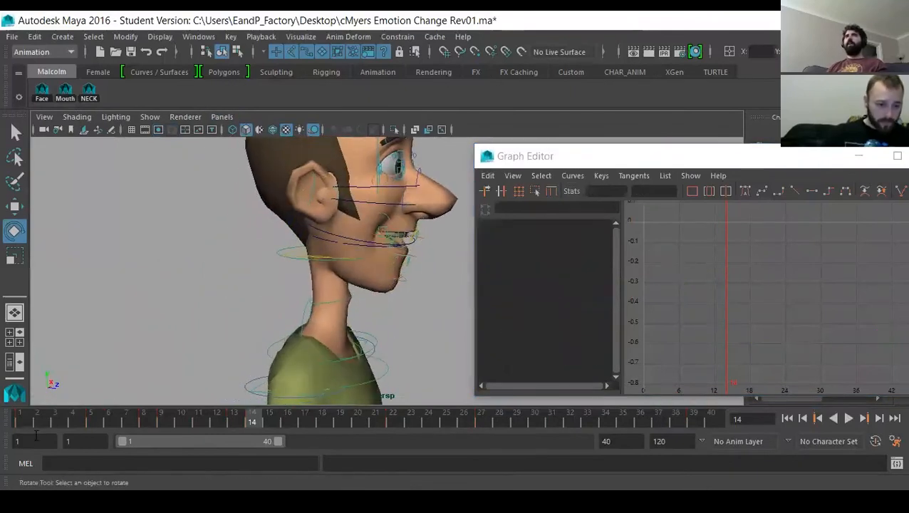
Play the animation from frame 1 in profile and scrub back to frame 11 to examine the head and neck motion.
click(27, 420)
key(alt+v)
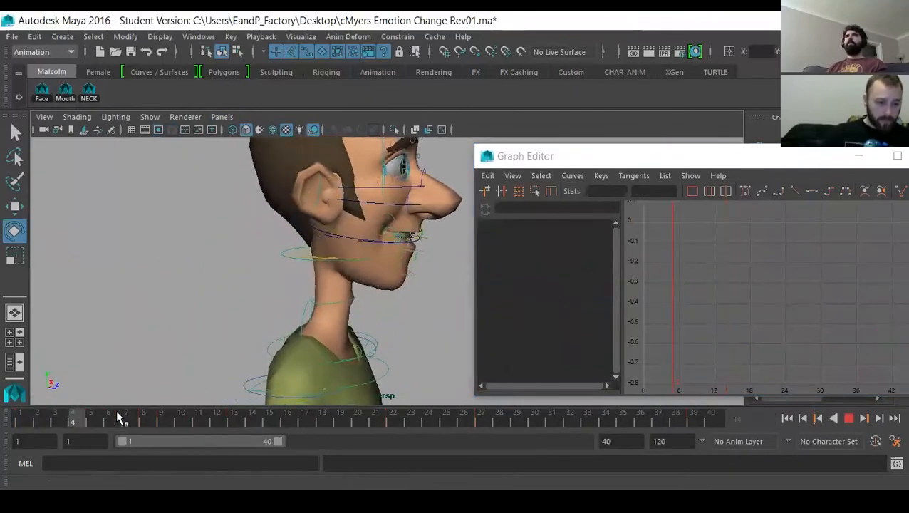
click(232, 418)
drag(232, 418, 200, 413)
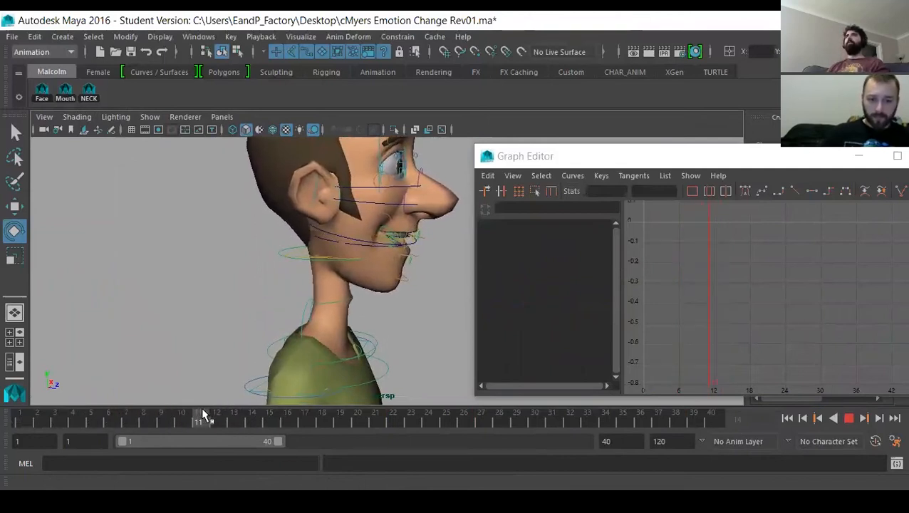
Select ctlChest2, isolate its Rotate X curve and check the chest motion by playing and scrubbing to frame 18.
alt+middle_drag(267, 334, 264, 315)
click(383, 347)
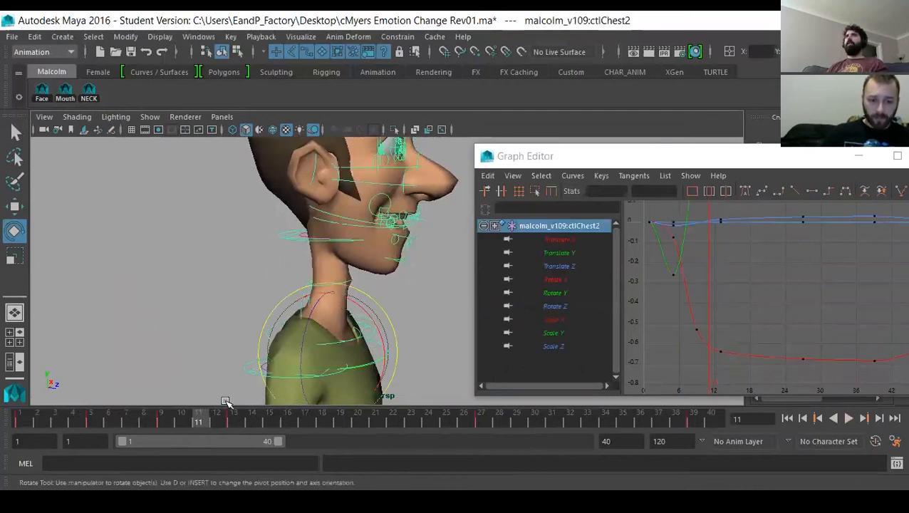
click(230, 421)
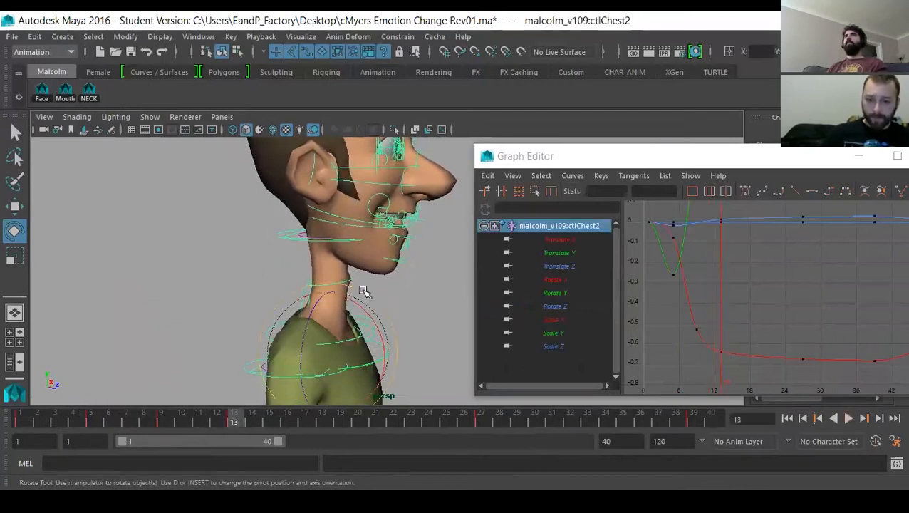
click(561, 278)
alt+middle_drag(747, 298, 748, 269)
key(alt+v)
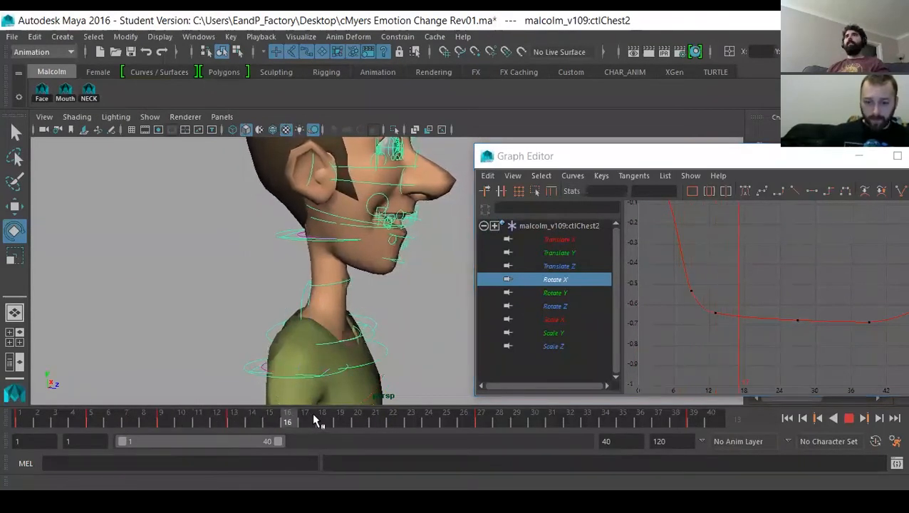
drag(221, 422, 322, 421)
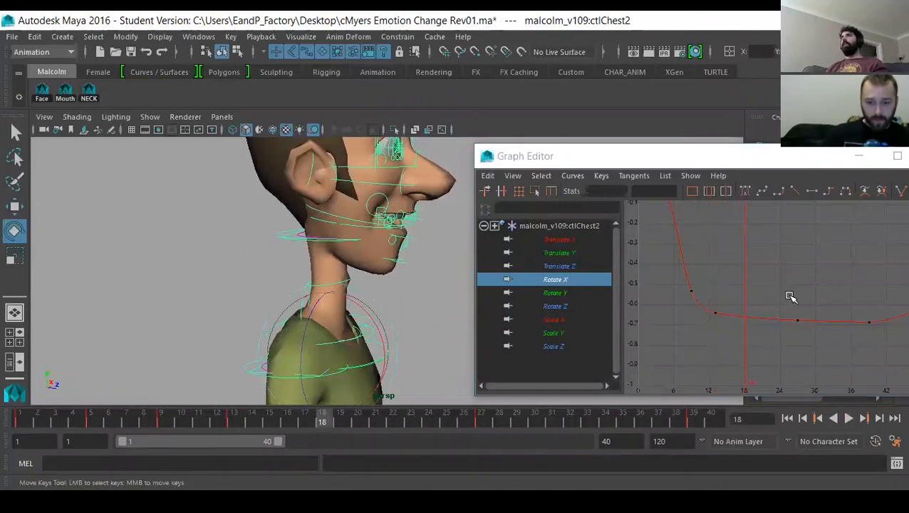
Raise ctlChest2's Rotate X keys at frames 27 and 39 to -0.651.
alt+middle_drag(787, 294, 761, 288)
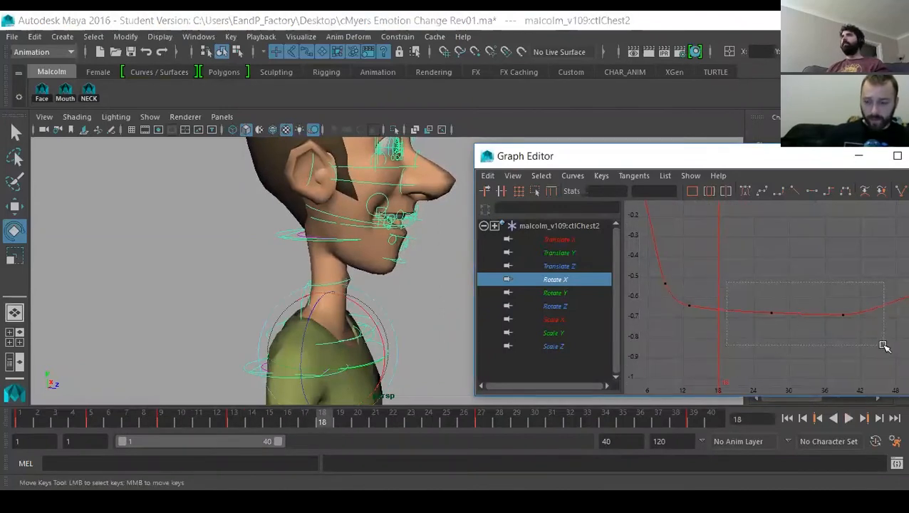
drag(883, 346, 883, 346)
key(f)
alt+middle_drag(722, 341, 749, 327)
drag(686, 287, 714, 314)
middle_drag(716, 334, 727, 326)
click(750, 337)
alt+middle_drag(813, 315, 747, 294)
drag(791, 271, 845, 353)
shift+middle_drag(835, 349, 833, 339)
click(708, 340)
Apply Auto tangents to ctlChest2's Rotate X keys at frames 27 and 39 to level the held section of the curve.
drag(708, 280, 858, 354)
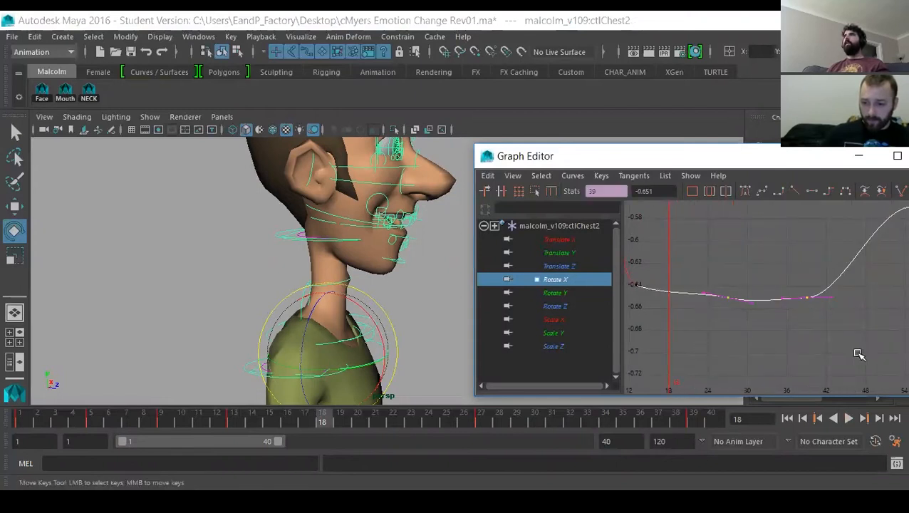
drag(700, 158, 689, 159)
click(731, 190)
alt+middle_drag(720, 282, 749, 282)
click(689, 252)
alt+middle_drag(693, 278, 715, 287)
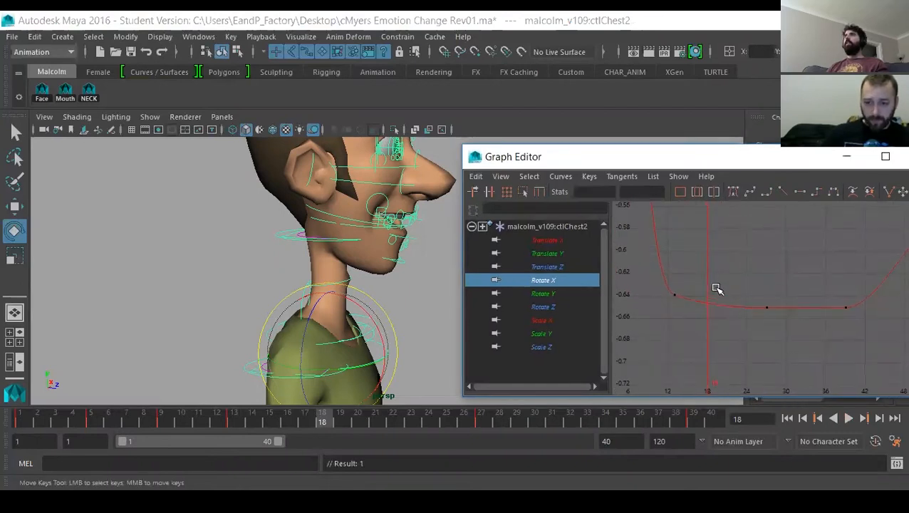
drag(885, 346, 882, 346)
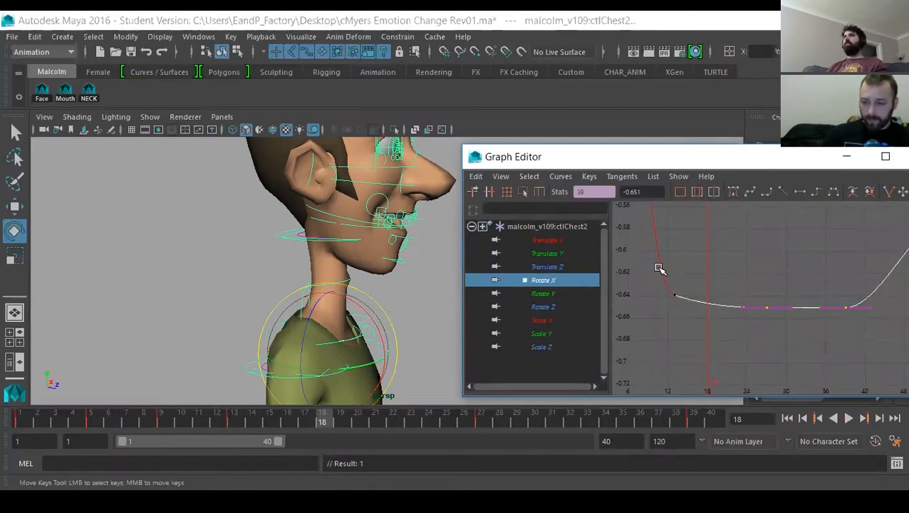
Scale the chest's Rotate X keys at frames 27 and 39 toward the frame 13 value and raise the frame 39 key to about -0.645.
key(r)
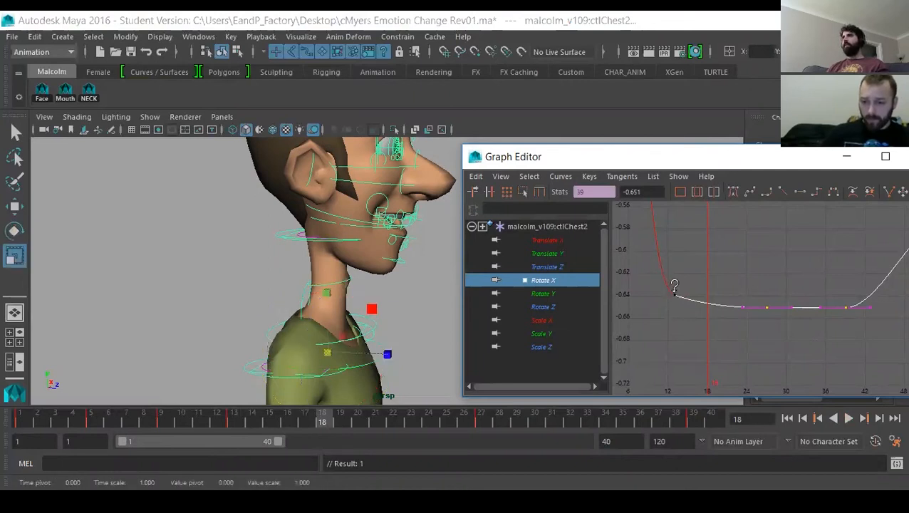
middle_drag(674, 287, 674, 294)
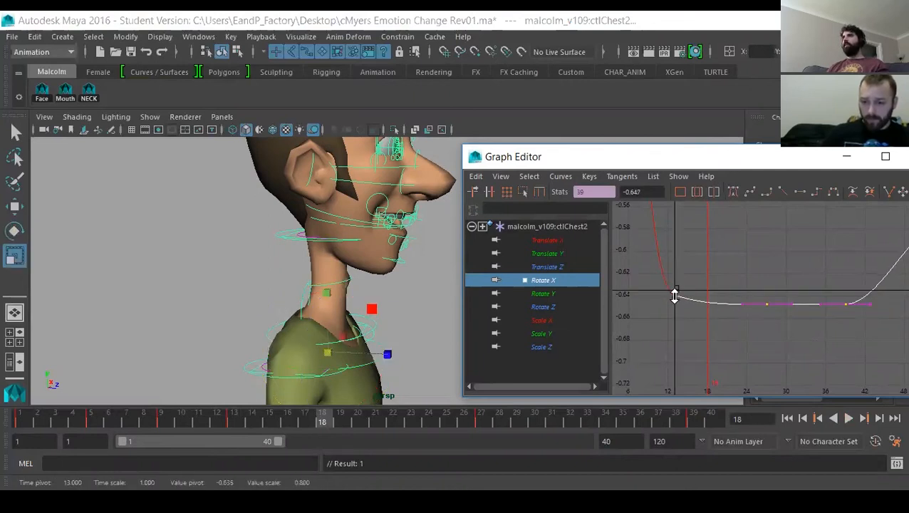
click(812, 279)
drag(813, 278, 878, 336)
key(f)
alt+middle_drag(760, 333, 829, 235)
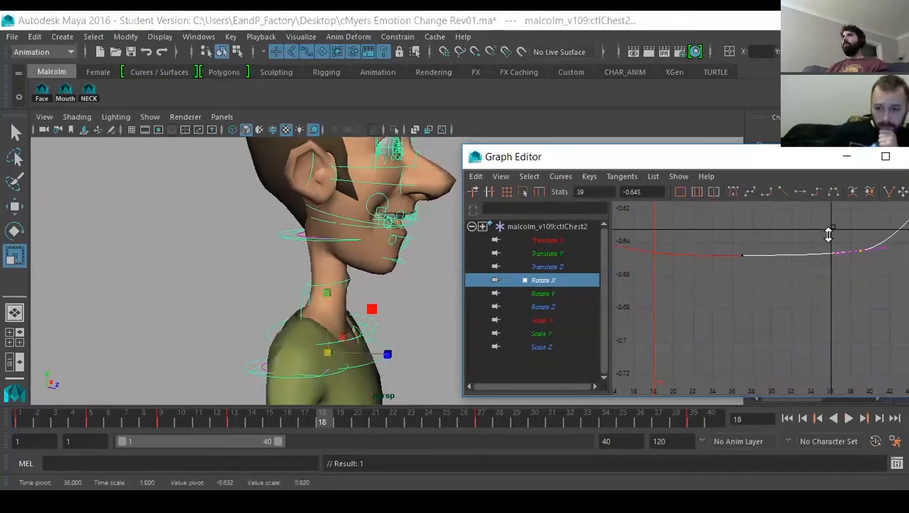
Play the animation from frame 1 to review the chest's Rotate X motion.
click(22, 420)
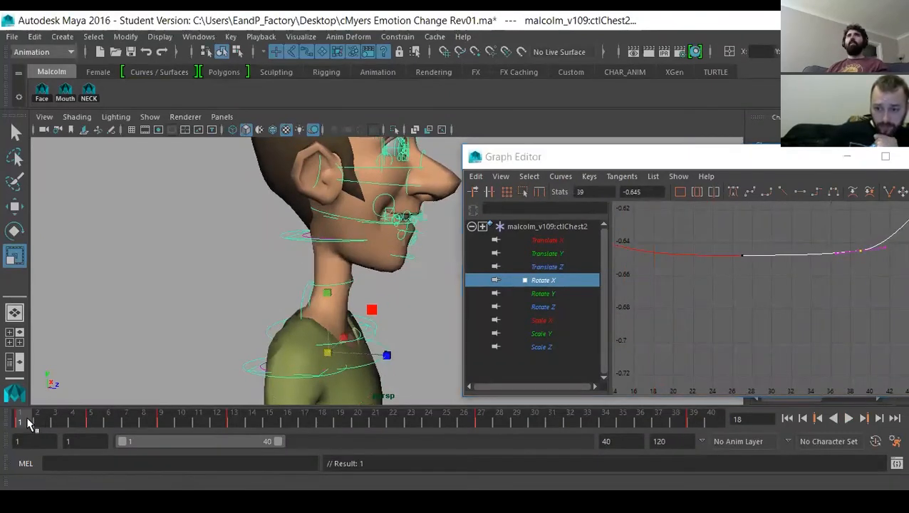
key(alt+v)
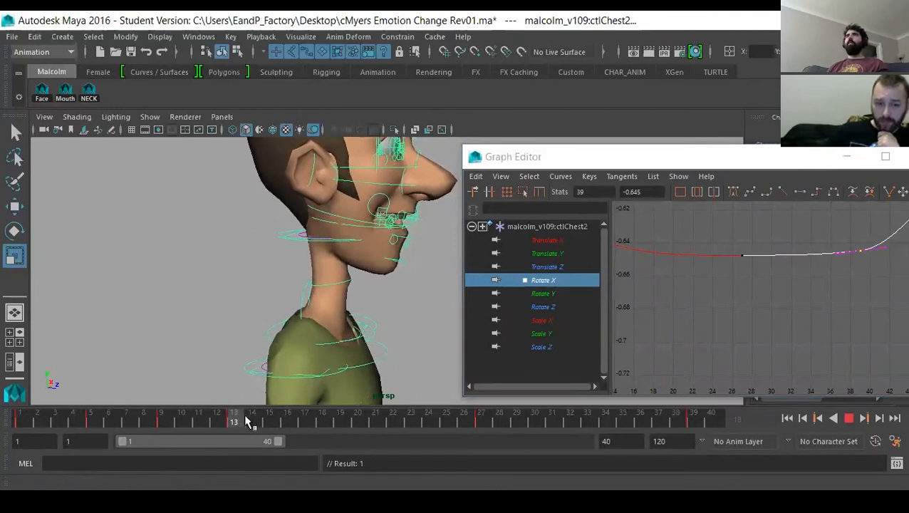
click(314, 418)
Move all of the chest control's frame 27 keys earlier to frame 19.
click(392, 344)
click(387, 349)
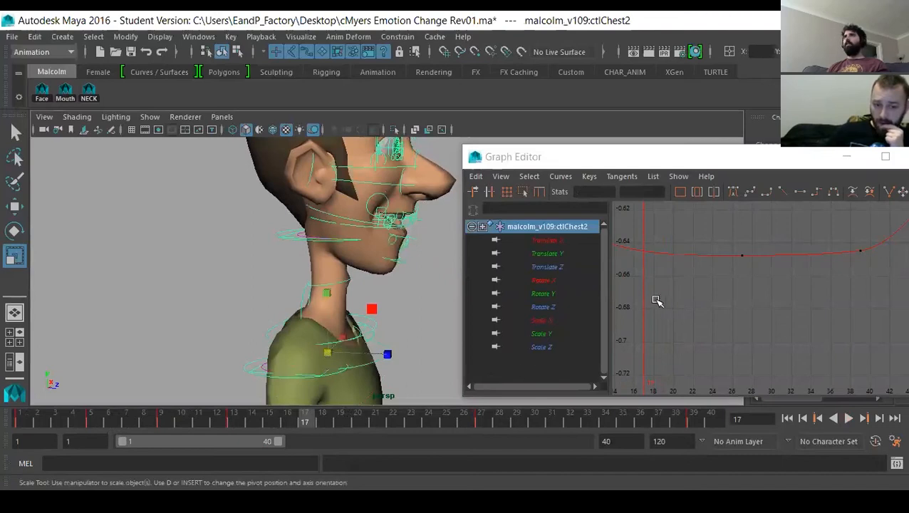
mouse_move(249, 414)
mouse_down()
mouse_move(309, 425)
mouse_move(341, 419)
mouse_up()
alt+middle_drag(719, 294, 744, 328)
key(a)
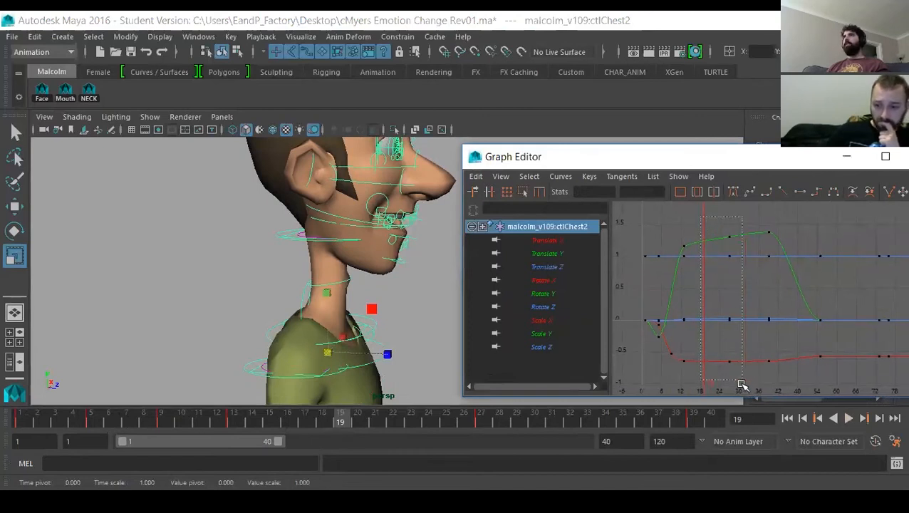
drag(741, 384, 742, 382)
key(w)
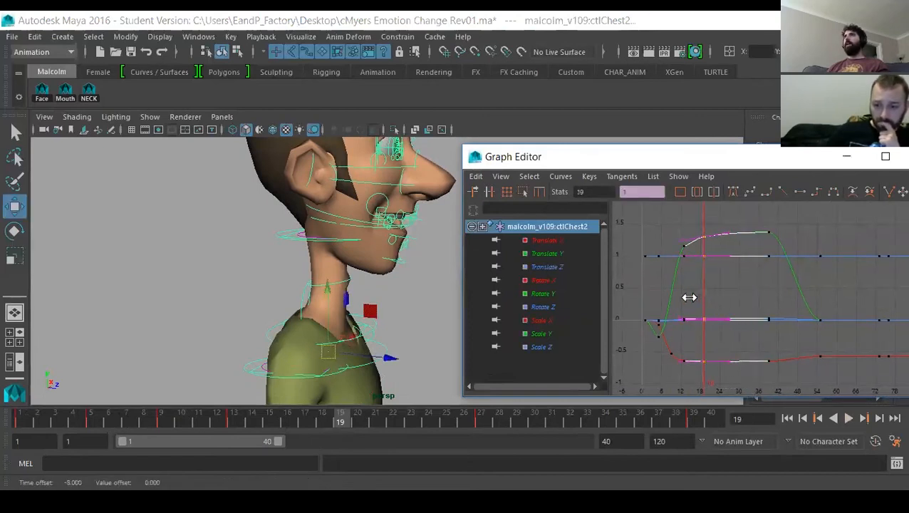
alt+middle_drag(668, 284, 722, 312)
alt+right_drag(722, 313, 768, 306)
alt+middle_drag(767, 307, 768, 351)
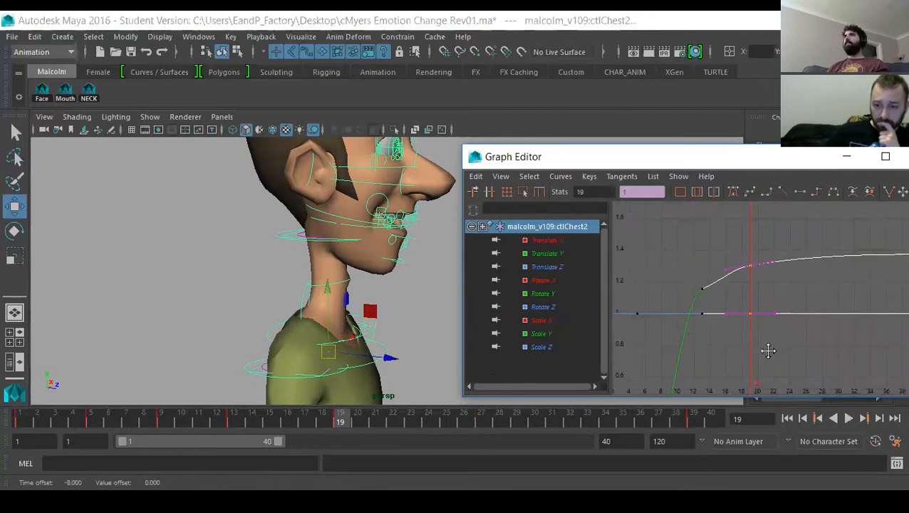
Adjust the incoming tangent of the chest's Rotate Y key at frame 13 and lower the frame 39 key slightly.
drag(676, 263, 715, 328)
drag(719, 294, 718, 295)
drag(674, 277, 688, 306)
middle_drag(668, 294, 665, 301)
alt+middle_drag(767, 288, 717, 299)
alt+right_drag(717, 298, 696, 302)
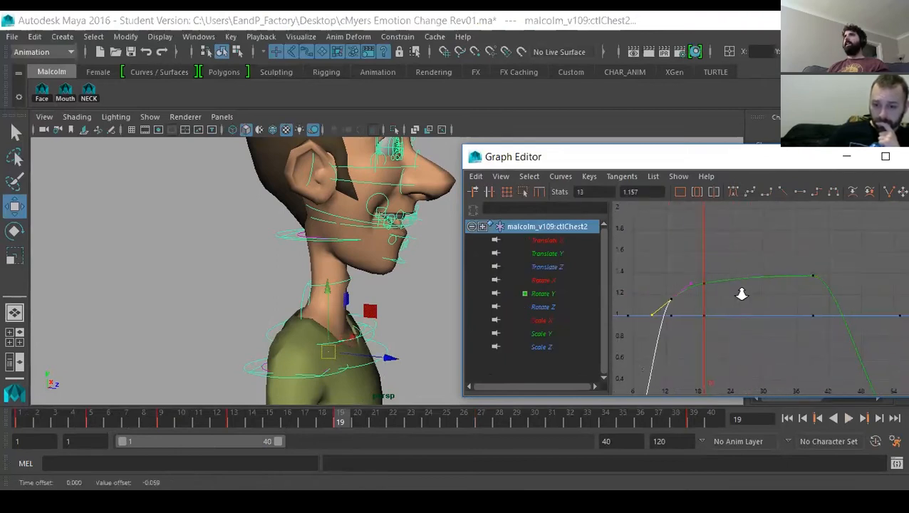
drag(819, 285, 818, 283)
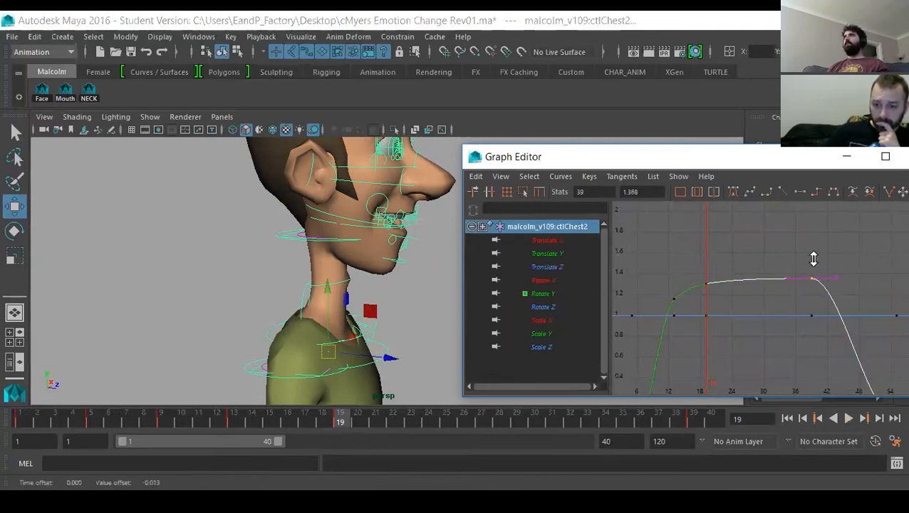
Adjust the outgoing tangent of the chest's Rotate X key at frame 13 so the curve eases smoothly into frame 19.
alt+middle_drag(740, 297, 733, 148)
alt+middle_drag(759, 325, 768, 306)
alt+middle_drag(686, 325, 710, 306)
drag(717, 310, 718, 311)
key(f)
alt+middle_drag(704, 300, 617, 276)
scroll(760, 300, down, 2)
scroll(759, 300, down, 1)
alt+middle_drag(776, 294, 723, 296)
drag(741, 295, 782, 362)
key(f)
mouse_move(795, 320)
alt+middle_down()
mouse_move(746, 271)
mouse_move(772, 289)
alt+middle_up()
middle_click(766, 290)
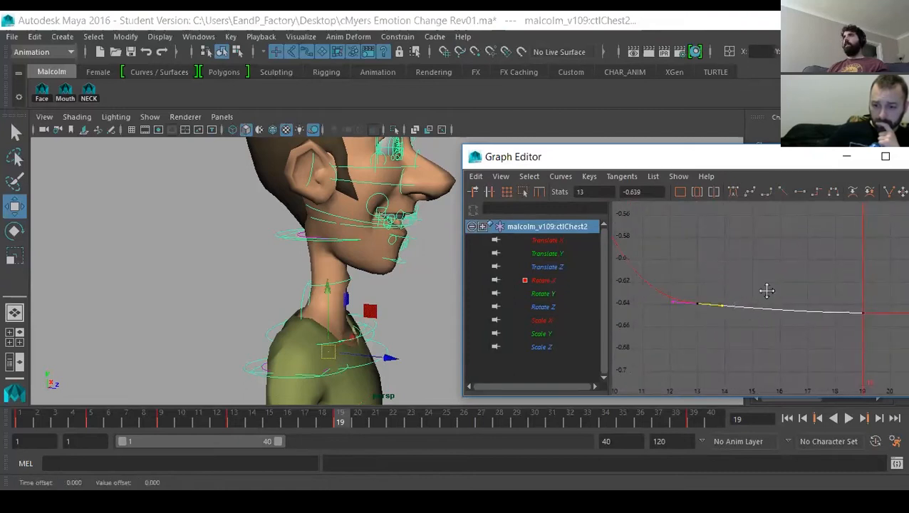
Scrub through the timeline and play from frame 1 to check the retimed chest movement from the side.
mouse_move(32, 413)
mouse_down()
mouse_move(36, 422)
mouse_move(308, 432)
mouse_move(533, 421)
mouse_move(771, 426)
mouse_move(54, 406)
mouse_move(322, 421)
mouse_up()
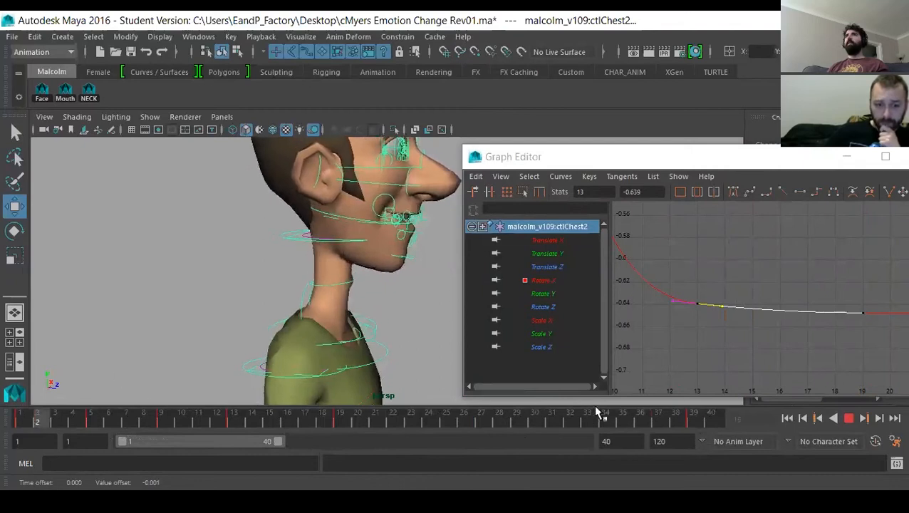
drag(595, 407, 781, 396)
drag(342, 418, 7, 397)
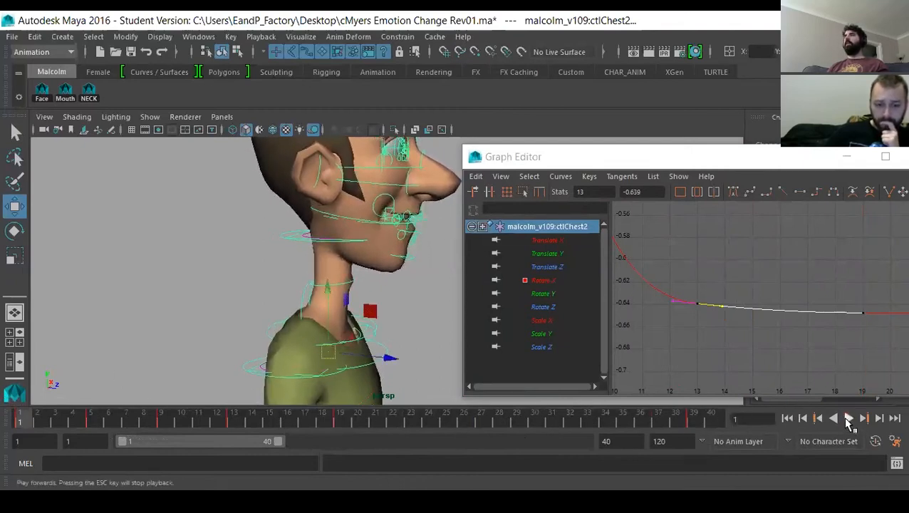
click(848, 419)
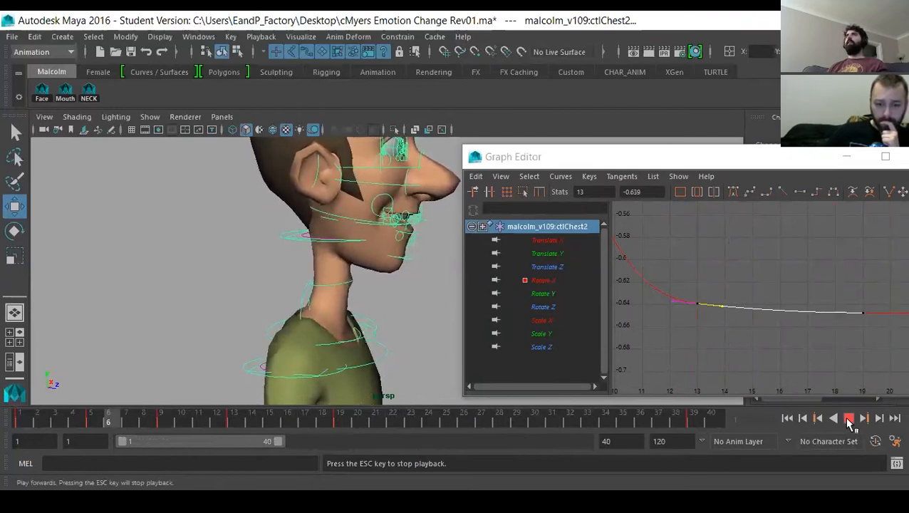
click(848, 420)
Scale the chest's Rotate Y keys at frames 13, 19 and 39 down toward zero, to about 0.193 at frame 39.
alt+middle_drag(238, 301, 260, 255)
alt+drag(374, 305, 329, 316)
click(331, 311)
click(341, 297)
alt+middle_drag(352, 302, 342, 316)
click(538, 292)
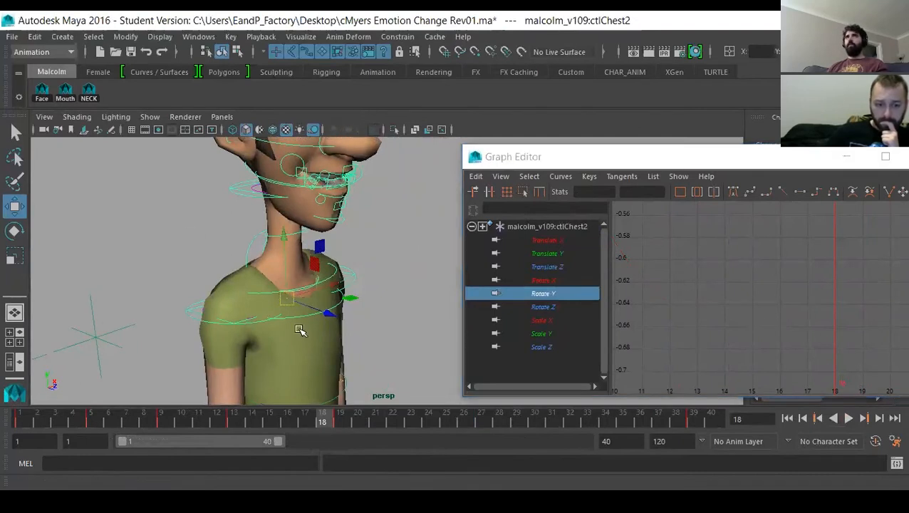
key(e)
click(543, 295)
key(f)
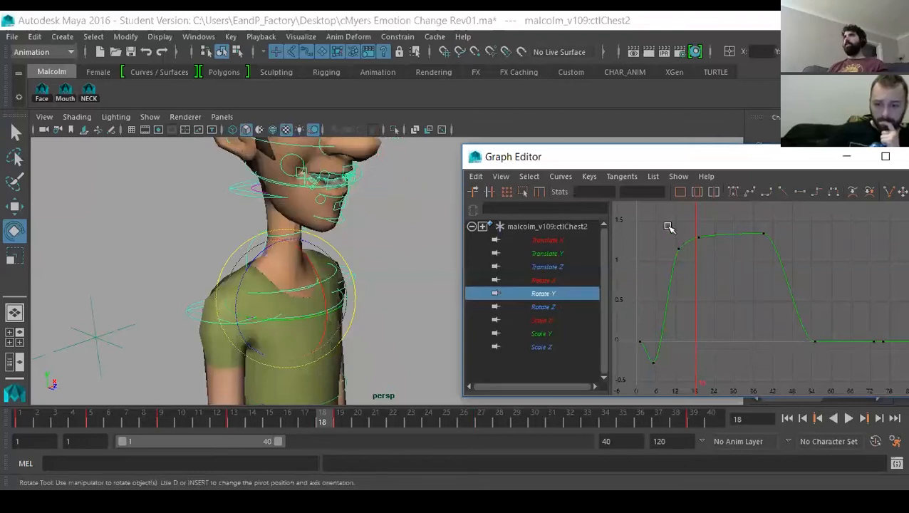
drag(783, 277, 783, 279)
scroll(783, 278, down, 4)
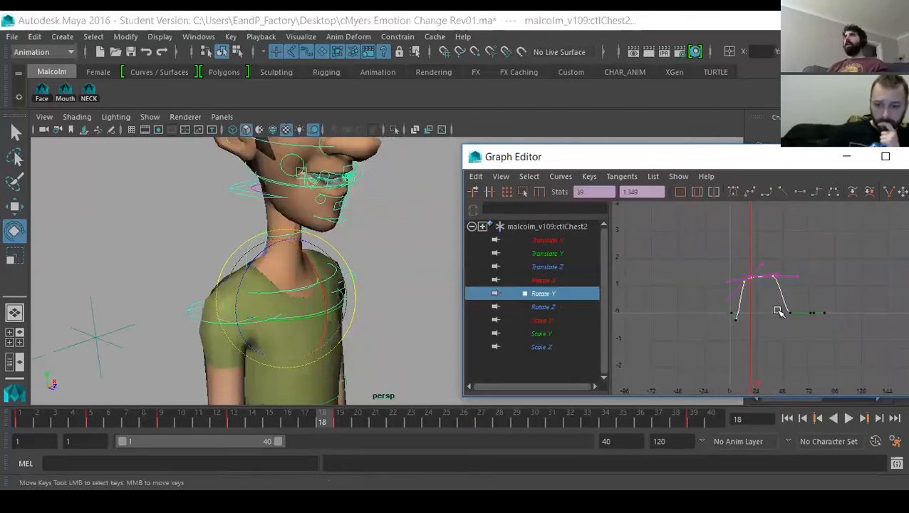
scroll(771, 308, up, 6)
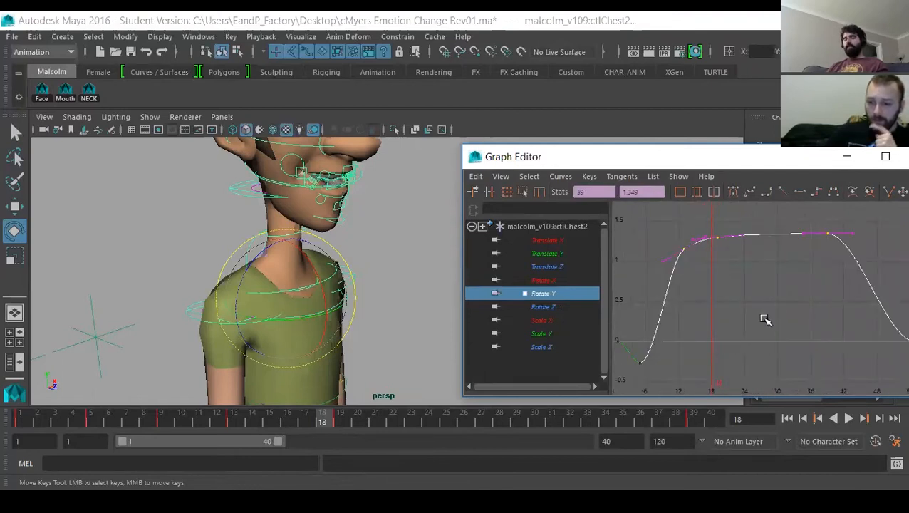
key(r)
alt+middle_drag(765, 318, 791, 304)
middle_drag(691, 332, 693, 352)
alt+right_drag(769, 329, 711, 324)
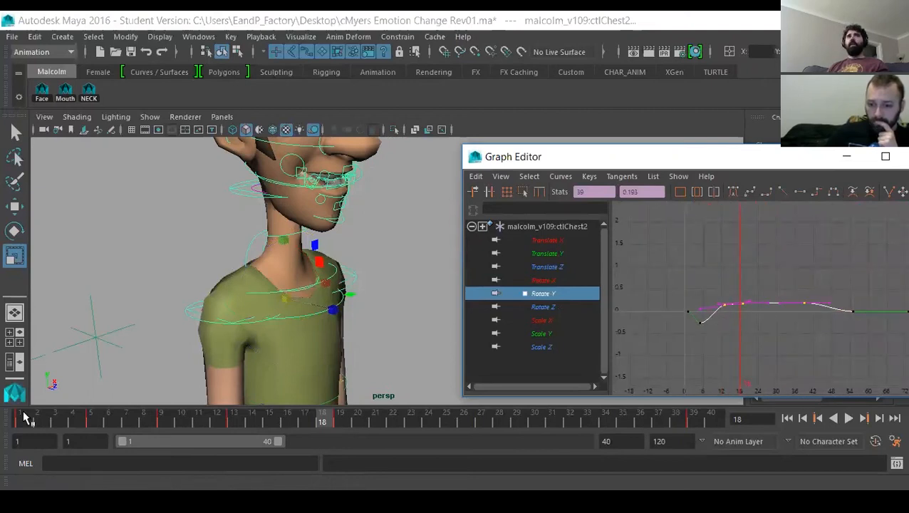
Play the animation from frame 1 in the perspective view to review the reduced chest twist.
click(23, 416)
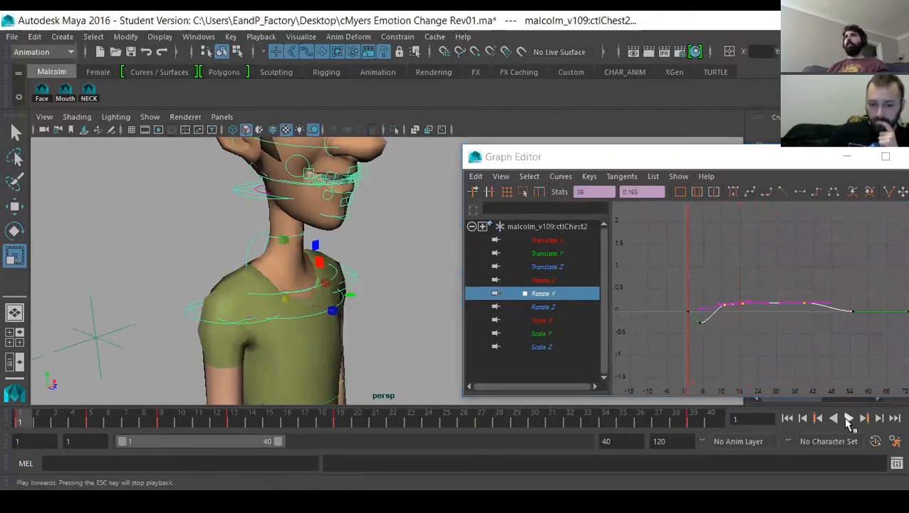
click(847, 418)
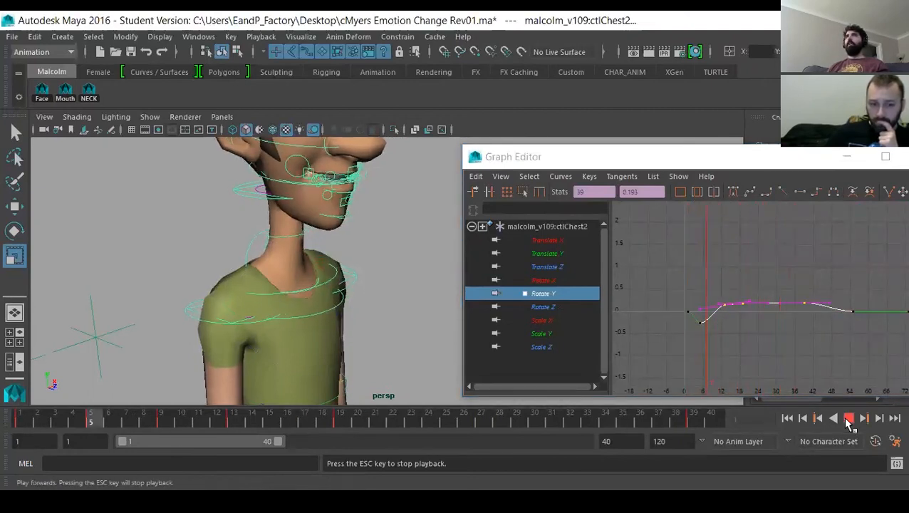
click(848, 419)
Switch the viewport to the ShotCam camera and play the animation to review the pose change.
click(220, 118)
mouse_move(240, 128)
click(399, 131)
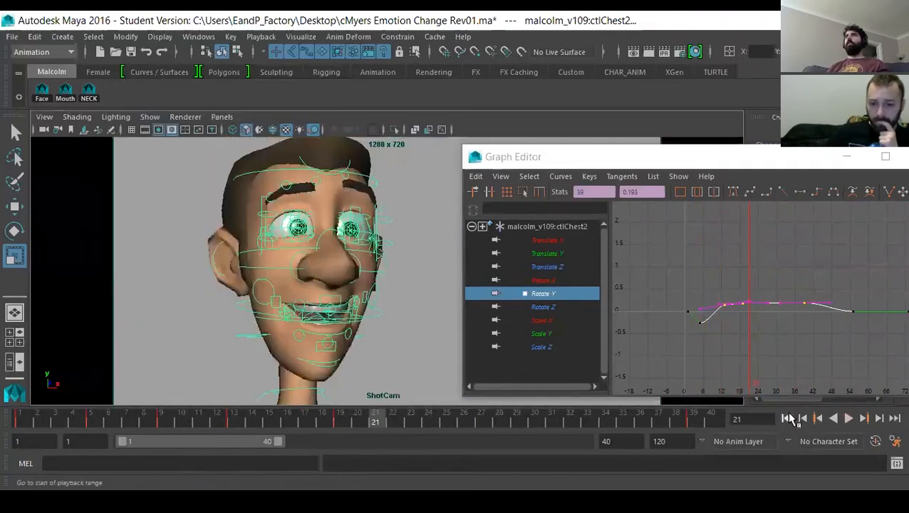
click(847, 419)
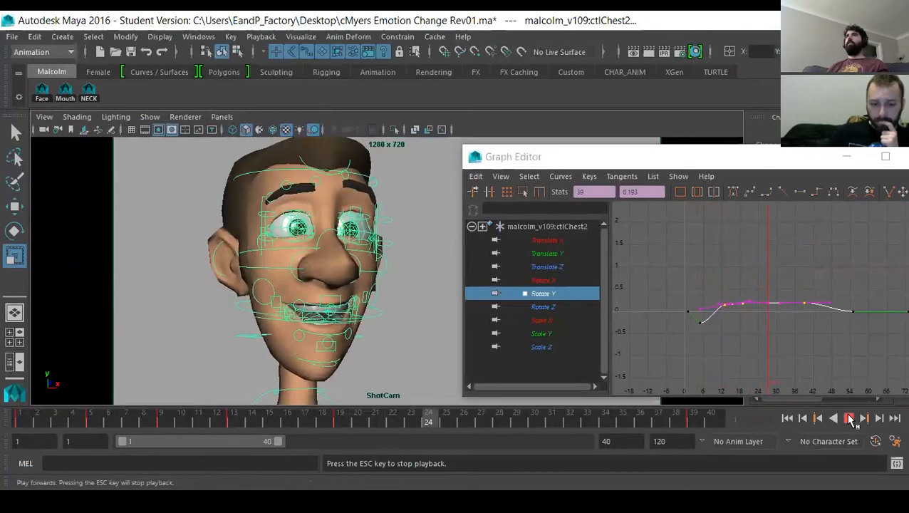
click(848, 418)
Raise the head control's Rotate Z keys at frames 27 and 39 above zero, to about 0.14 and 0.12.
click(240, 340)
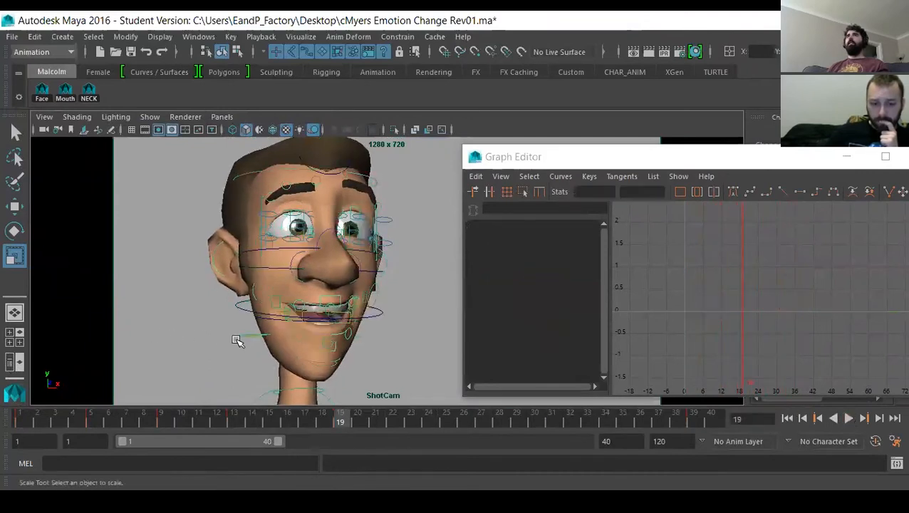
key(e)
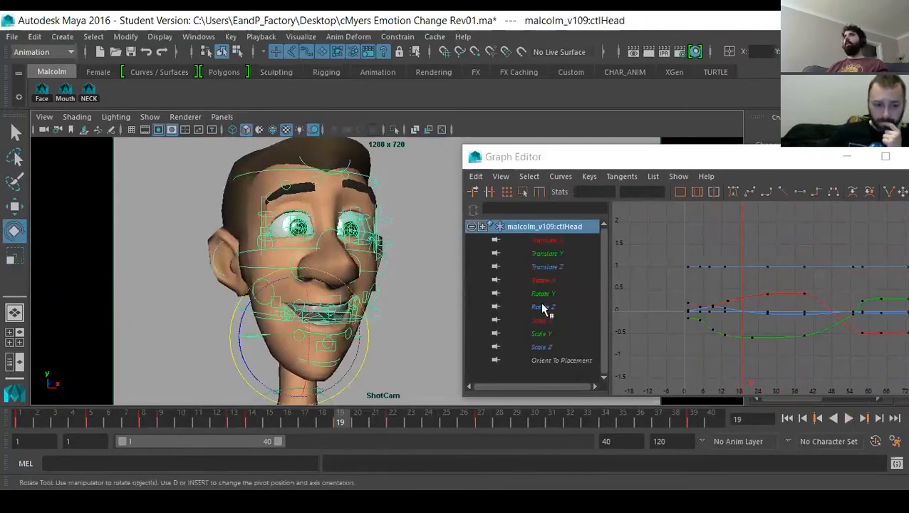
click(542, 306)
key(f)
alt+right_drag(770, 278, 721, 314)
alt+middle_drag(781, 356, 781, 319)
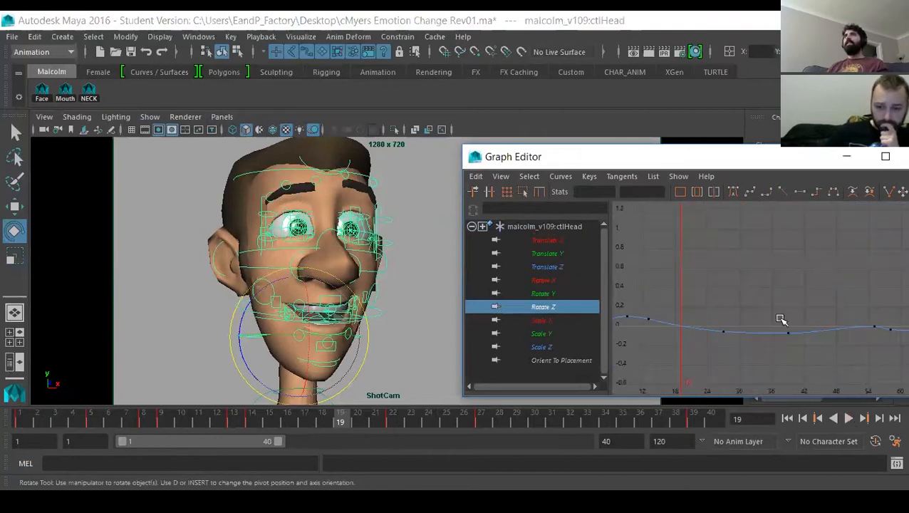
drag(717, 336, 733, 356)
key(f)
alt+middle_drag(726, 307, 846, 320)
scroll(737, 311, down, 5)
click(727, 341)
alt+middle_drag(784, 335, 710, 291)
drag(666, 419, 692, 418)
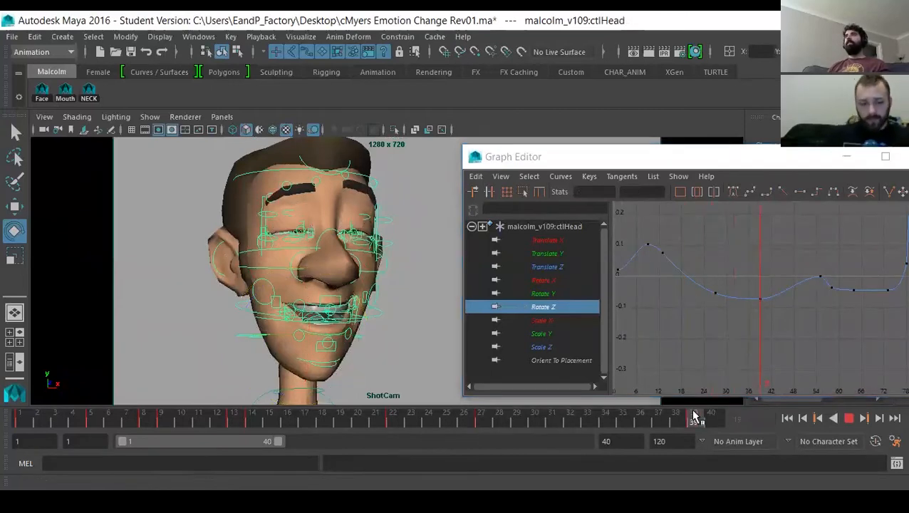
drag(701, 267, 779, 338)
key(w)
shift+middle_drag(744, 341, 726, 276)
Give the head's Rotate Z key at frame 13 an auto tangent and raise it to about 0.11.
drag(653, 241, 672, 265)
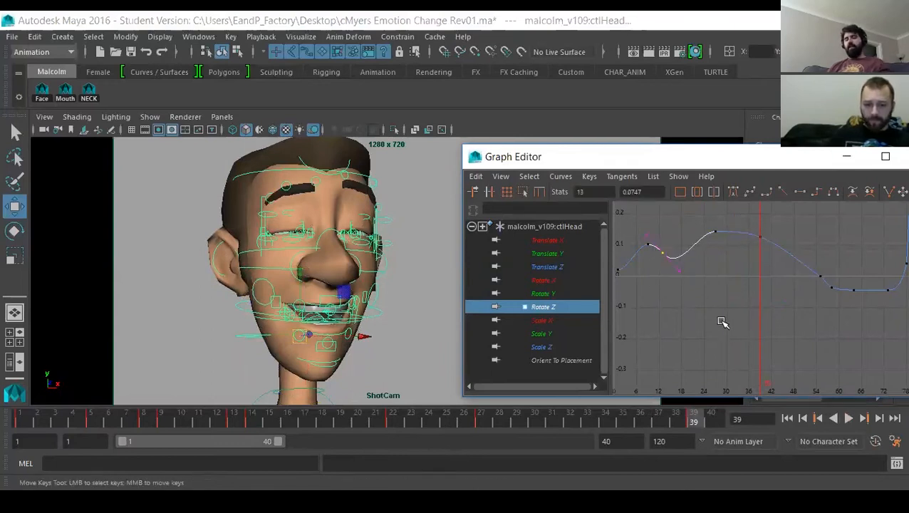
click(733, 192)
key(f)
alt+middle_drag(677, 352, 726, 325)
shift+middle_drag(708, 380, 755, 339)
Lower the head's Rotate Z keys at frames 27 and 39 slightly, to about 0.12 and 0.10.
scroll(769, 302, down, 3)
drag(757, 217, 864, 327)
mouse_move(787, 324)
shift+middle_down()
mouse_move(783, 339)
mouse_move(775, 336)
shift+middle_up()
Adjust the outgoing tangent of the head's Rotate Z key at frame 9 to smooth the curve into frame 13.
alt+right_drag(775, 337, 812, 313)
drag(759, 317, 769, 299)
middle_drag(773, 303, 781, 306)
alt+right_drag(820, 306, 792, 302)
alt+middle_drag(814, 299, 771, 291)
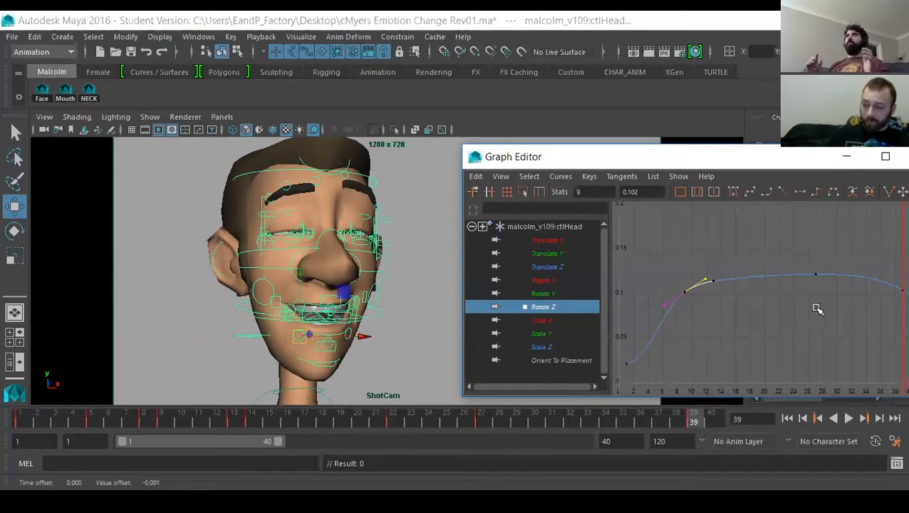
alt+middle_drag(769, 291, 767, 279)
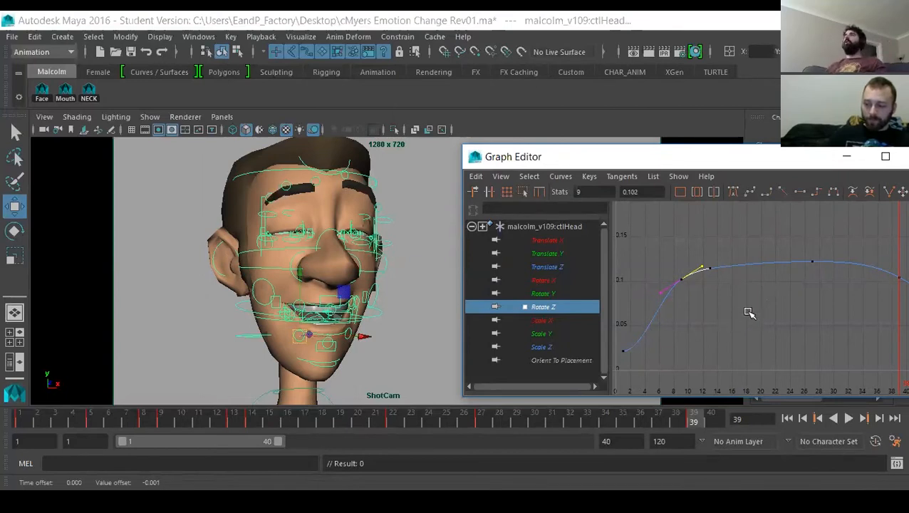
alt+middle_drag(707, 332, 765, 324)
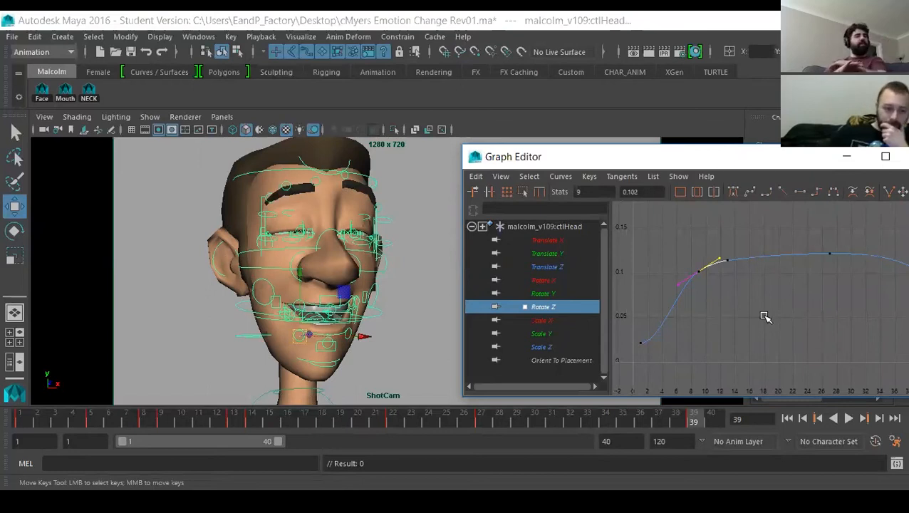
alt+middle_drag(828, 324, 824, 327)
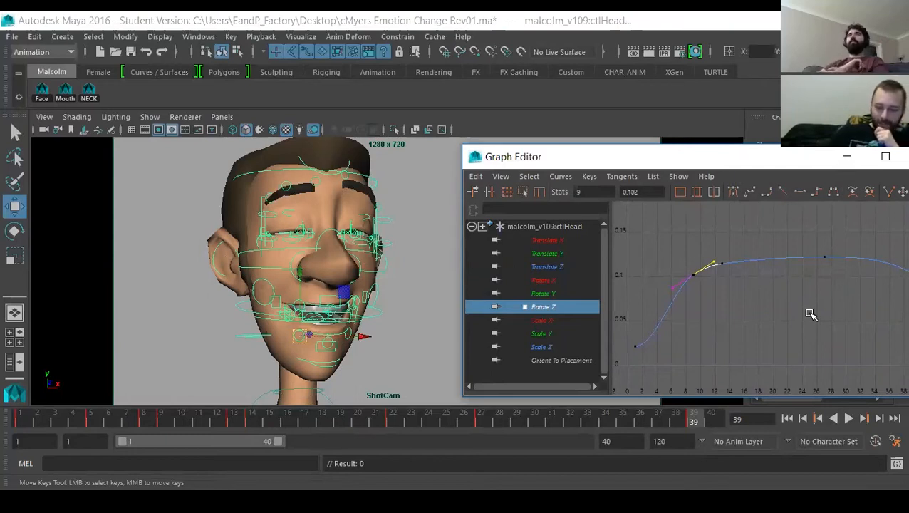
alt+middle_drag(799, 310, 769, 307)
Examine the head's Rotate Z curve around the edited keys and across the whole animation.
alt+right_drag(769, 308, 737, 316)
drag(700, 249, 779, 273)
drag(858, 301, 859, 301)
alt+right_drag(859, 301, 829, 313)
alt+middle_drag(830, 312, 801, 368)
alt+right_drag(802, 369, 806, 302)
click(761, 267)
key(f)
alt+middle_drag(777, 296, 812, 279)
Play the animation from frame 1 through ShotCam to review the revised head tilt.
click(787, 419)
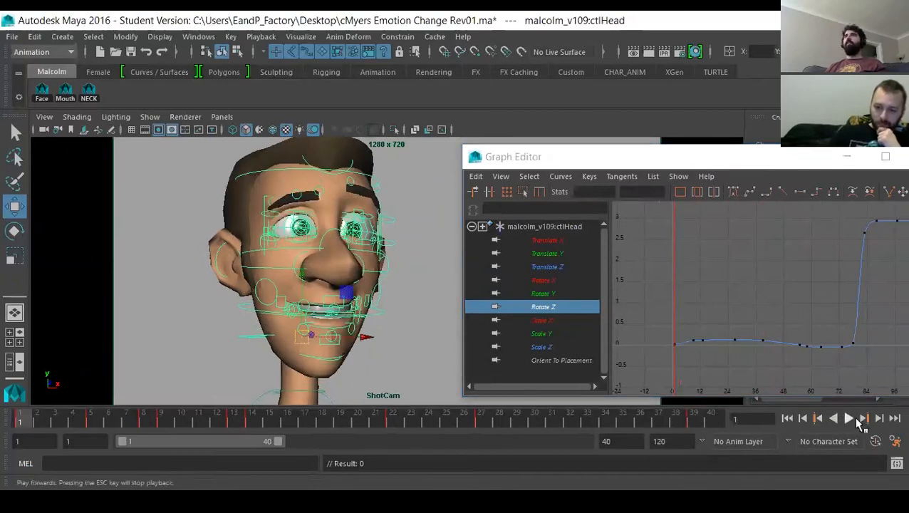
click(857, 420)
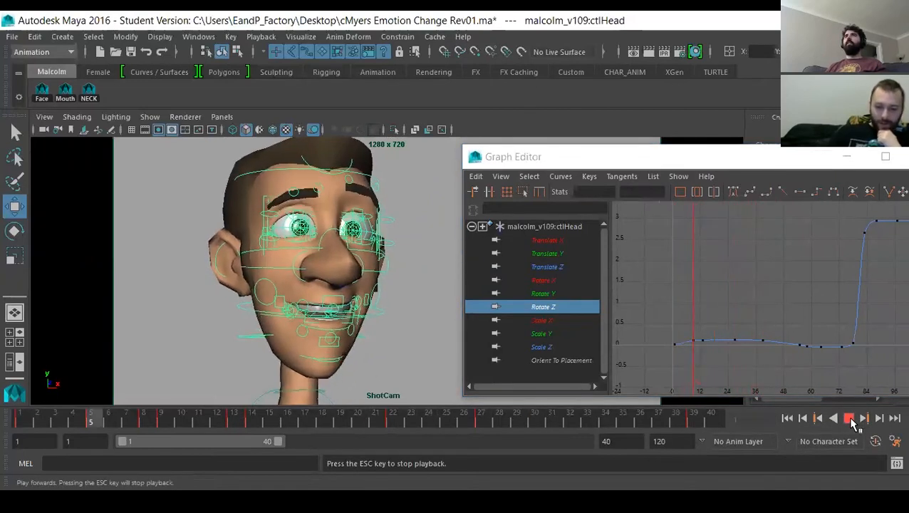
Stop playback, switch to the persp camera, and scrub frames 1 to 20 to review the head in profile.
click(851, 420)
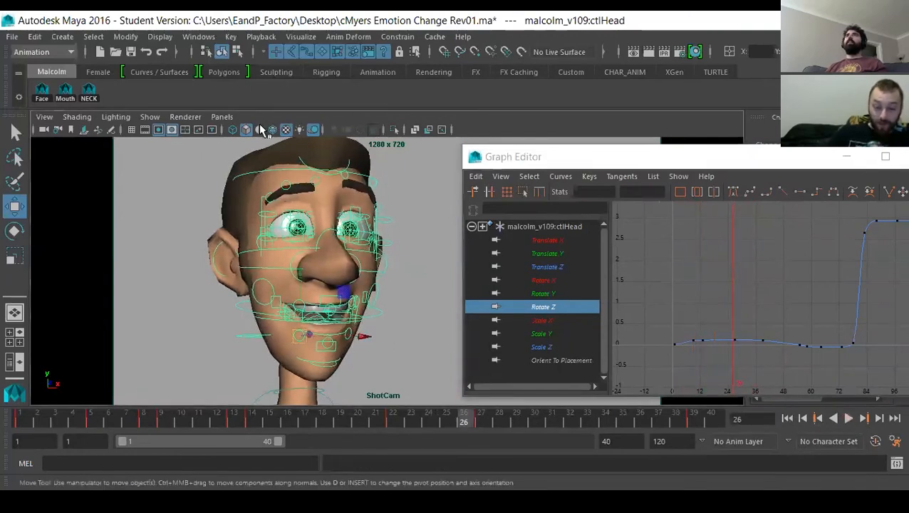
click(221, 116)
mouse_move(247, 130)
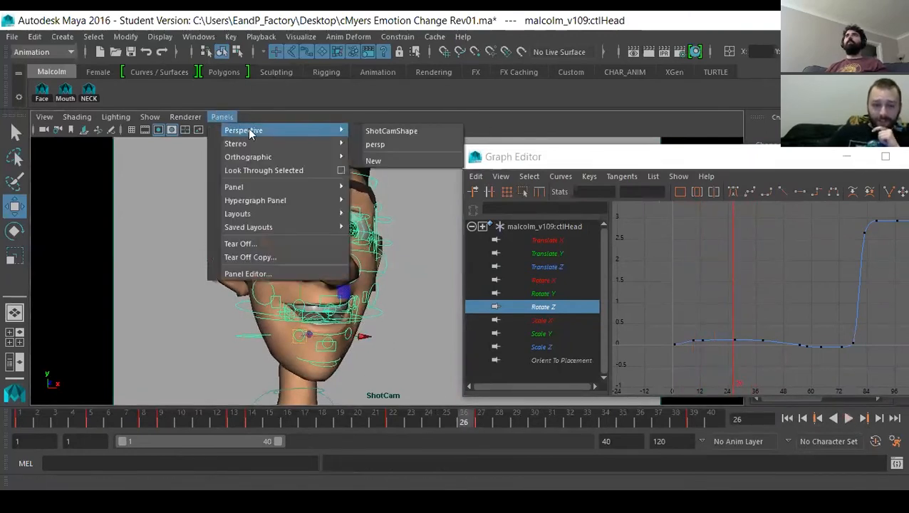
click(402, 147)
alt+middle_drag(362, 312, 304, 343)
alt+drag(304, 344, 342, 313)
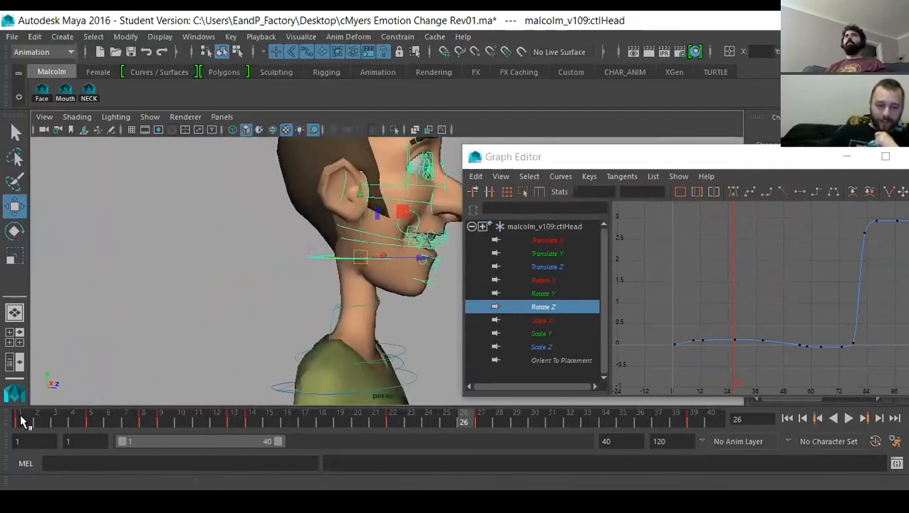
drag(21, 420, 355, 417)
Raise the head's Rotate X keys at frames 27 and 39 to about 0.80 and 0.81.
click(272, 275)
click(308, 271)
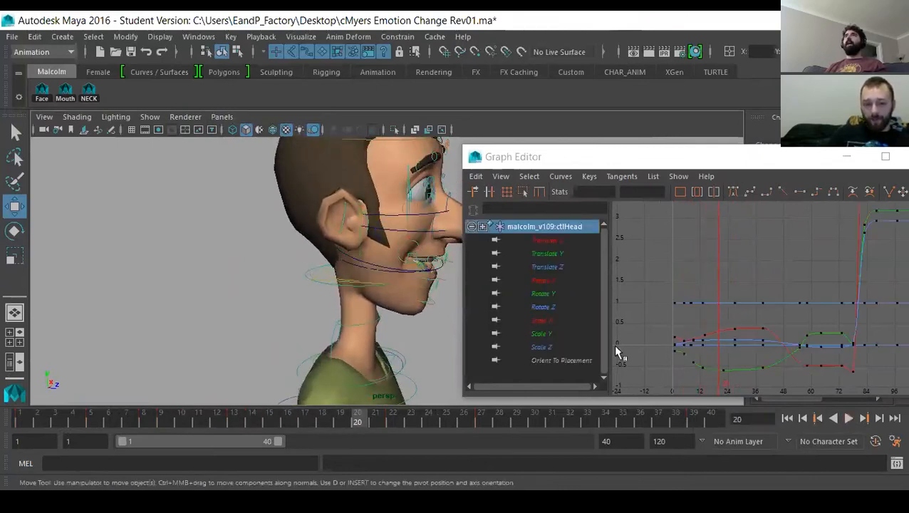
click(549, 280)
key(f)
alt+middle_drag(785, 319, 847, 280)
alt+right_drag(779, 310, 816, 313)
alt+middle_drag(815, 312, 789, 304)
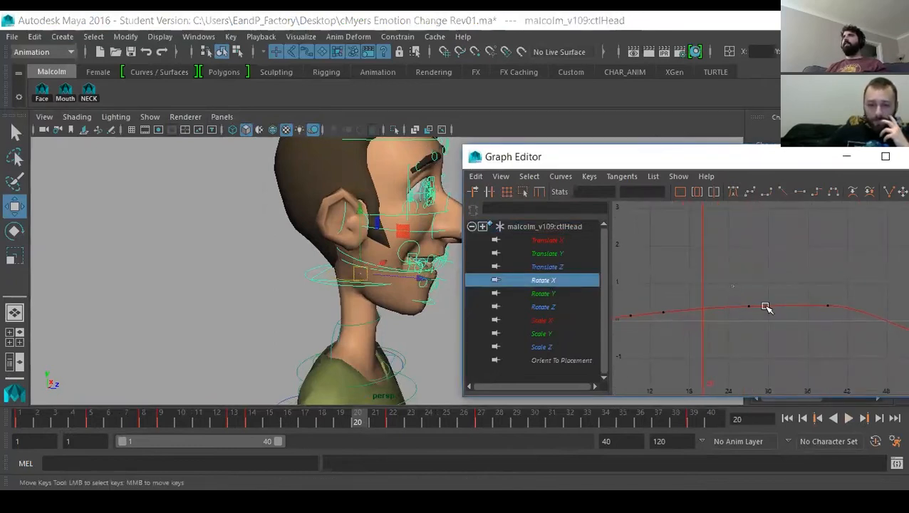
drag(765, 306, 850, 336)
shift+middle_drag(780, 340, 789, 314)
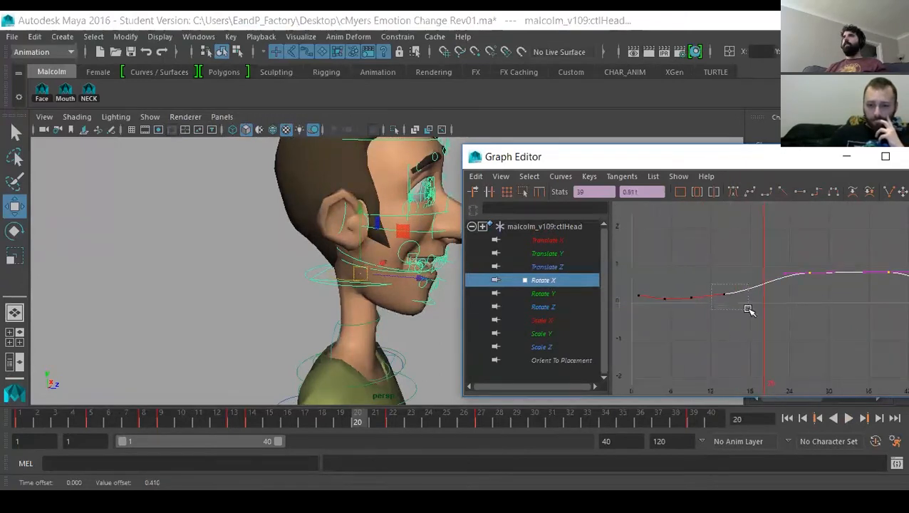
Adjust the incoming tangent of the head's Rotate X key at frame 14 to smooth the curve from frame 9.
drag(748, 309, 748, 309)
key(f)
alt+middle_drag(677, 326, 726, 281)
drag(742, 310, 745, 313)
middle_drag(740, 318, 740, 319)
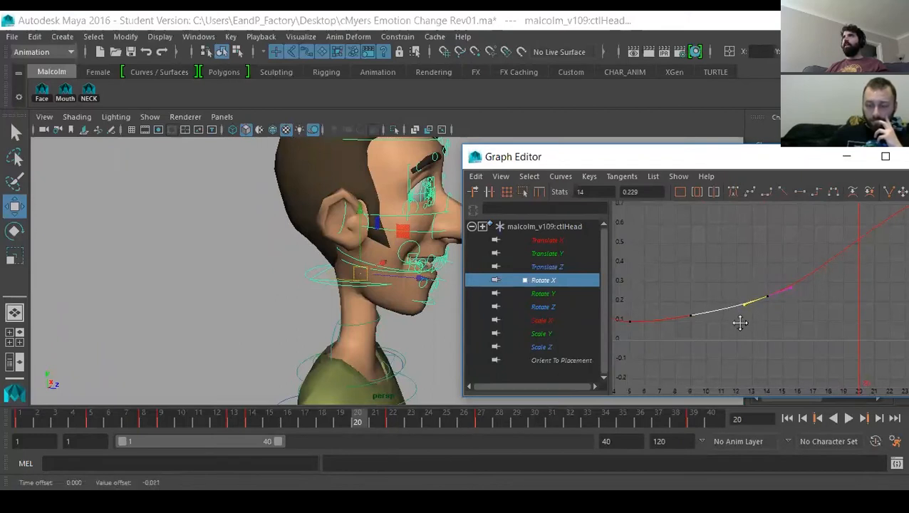
Lower the head's Rotate X key at frame 27 to 0.772, reshape its incoming tangent, and play back the motion.
alt+right_drag(858, 276, 808, 284)
alt+middle_drag(807, 284, 769, 320)
alt+right_drag(769, 321, 805, 310)
alt+middle_drag(787, 311, 778, 290)
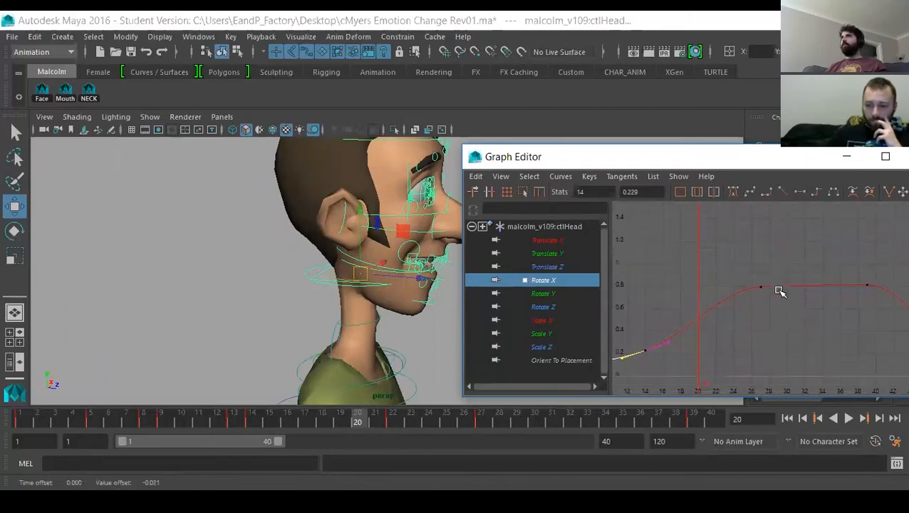
drag(790, 336, 790, 337)
middle_drag(763, 316, 766, 326)
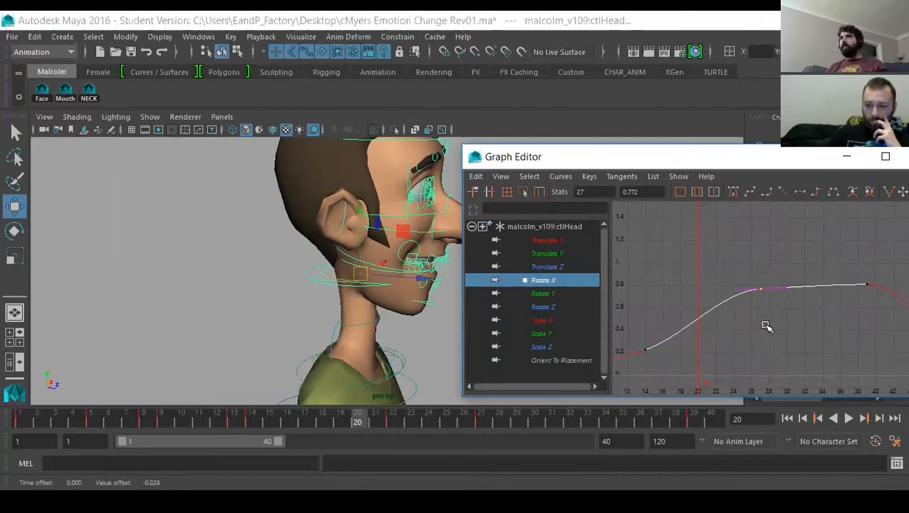
middle_drag(739, 296, 743, 310)
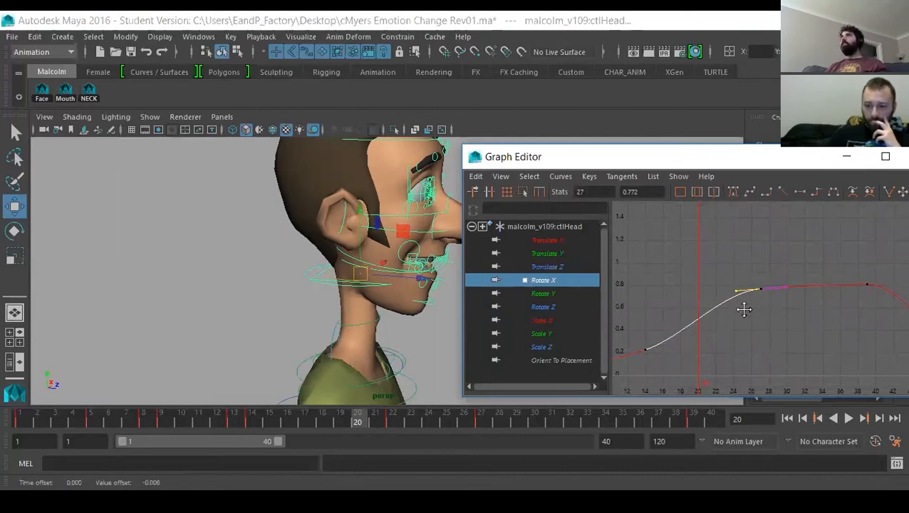
key(alt+v)
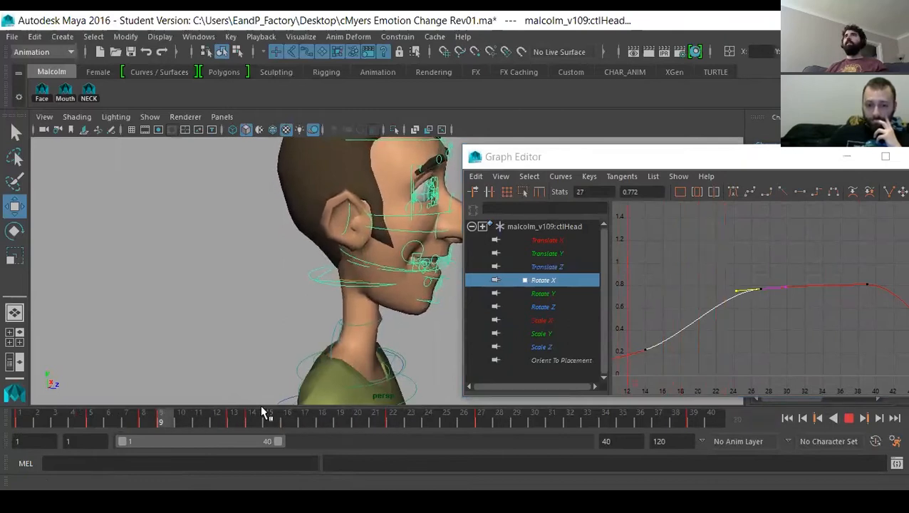
key(alt+v)
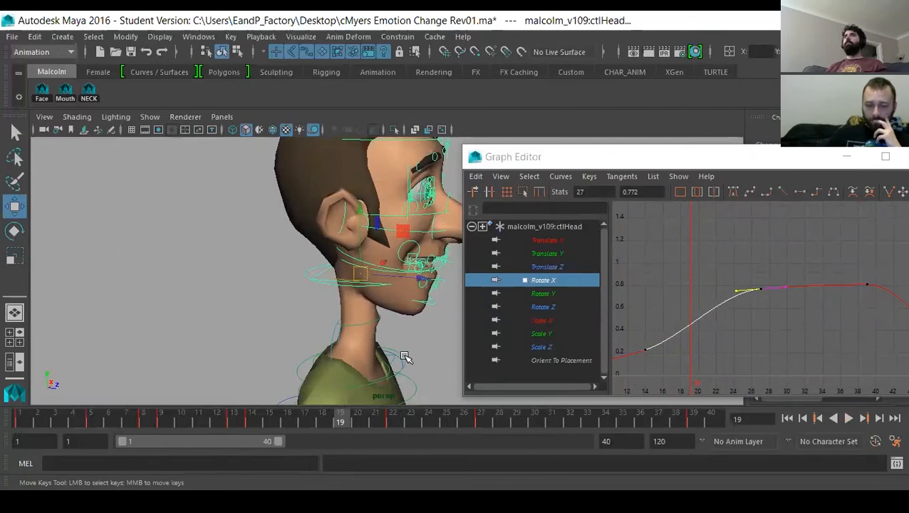
Move the neck control's Rotate X key from frame 27 to frame 22 and lower it slightly to about -2.6.
click(404, 356)
key(e)
click(543, 281)
key(f)
alt+middle_drag(748, 314, 837, 265)
drag(842, 351, 876, 321)
key(w)
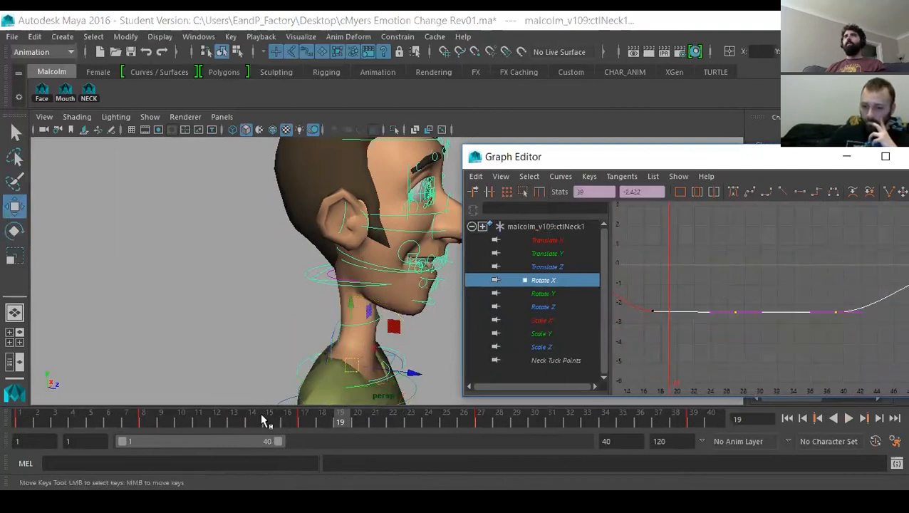
click(263, 420)
key(alt+v)
mouse_move(445, 421)
mouse_down()
mouse_move(290, 423)
mouse_move(391, 423)
mouse_up()
drag(732, 302, 773, 340)
shift+middle_drag(730, 344, 693, 344)
shift+middle_drag(688, 239, 689, 252)
click(735, 336)
drag(805, 259, 871, 349)
shift+middle_drag(854, 346, 850, 354)
key(ctrl+z)
Adjust the outgoing tangent of the neck's Rotate X key at frame 17 to ease the curve into frame 22.
alt+middle_drag(690, 360, 766, 319)
alt+right_drag(764, 257, 746, 371)
click(673, 264)
drag(675, 267, 708, 320)
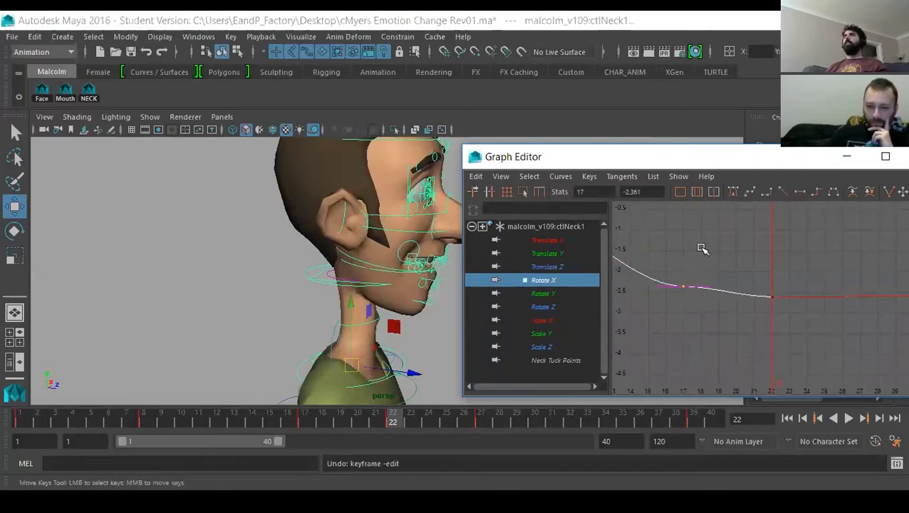
shift+middle_drag(726, 319, 732, 324)
key(a)
Play the animation from frame 1 in profile to review the revised neck motion.
click(787, 418)
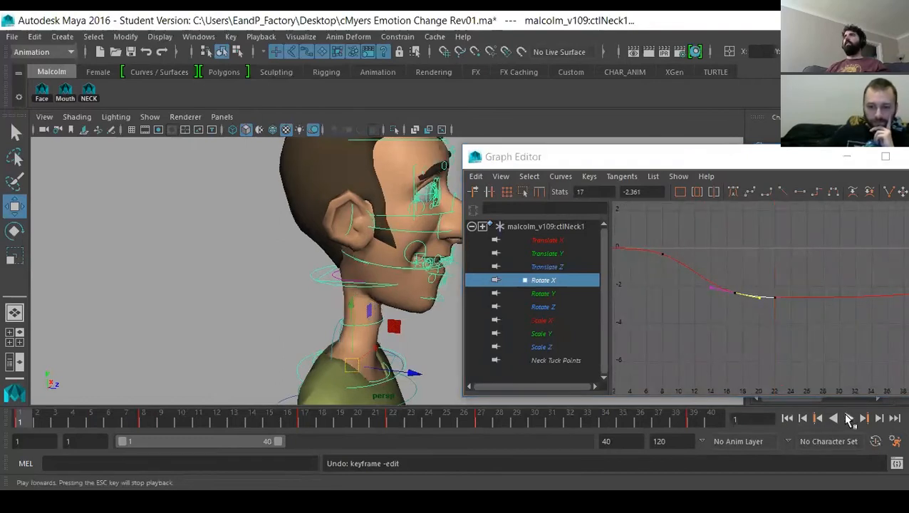
click(848, 419)
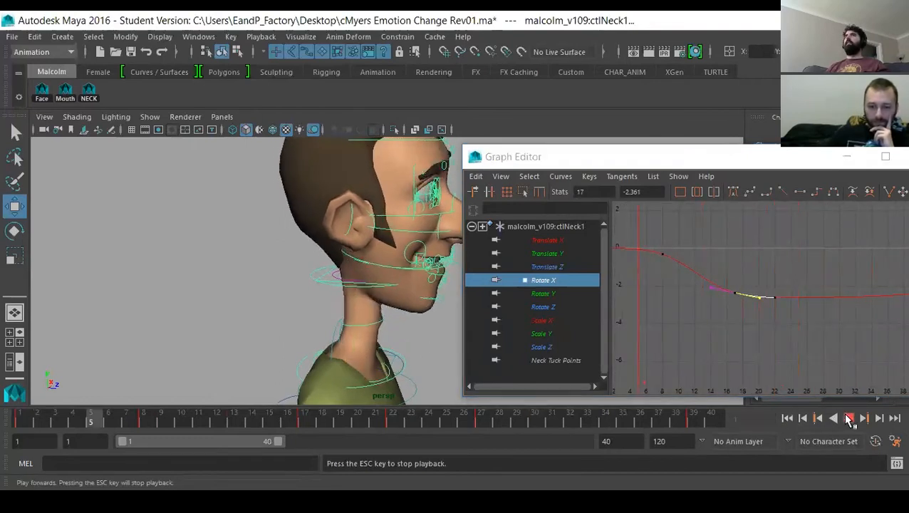
click(848, 419)
Scale down the head's Rotate X keys at frames 27 and 39 to about 0.49 and 0.51.
click(301, 281)
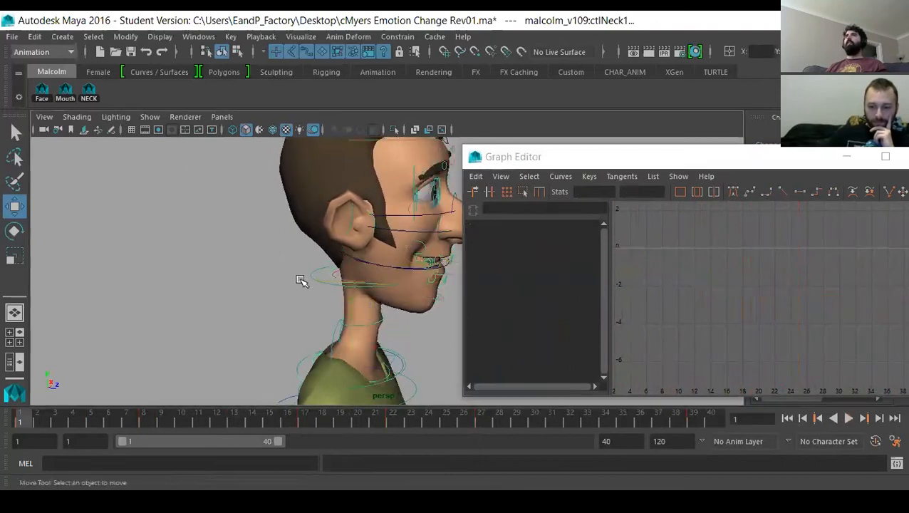
click(320, 271)
click(537, 279)
key(f)
alt+middle_drag(772, 292, 818, 254)
mouse_move(749, 306)
alt+right_down()
mouse_move(868, 300)
mouse_move(750, 311)
alt+right_up()
alt+middle_drag(782, 254, 747, 258)
drag(737, 247, 894, 317)
key(f)
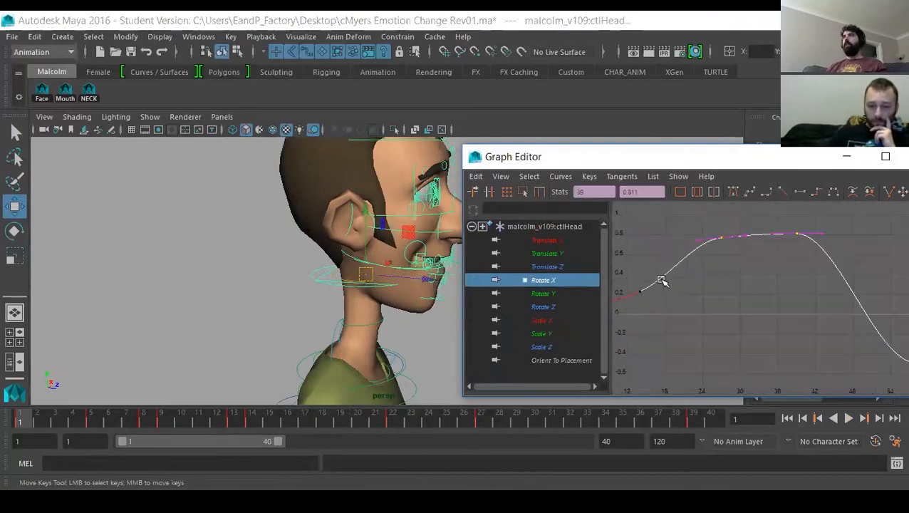
key(a)
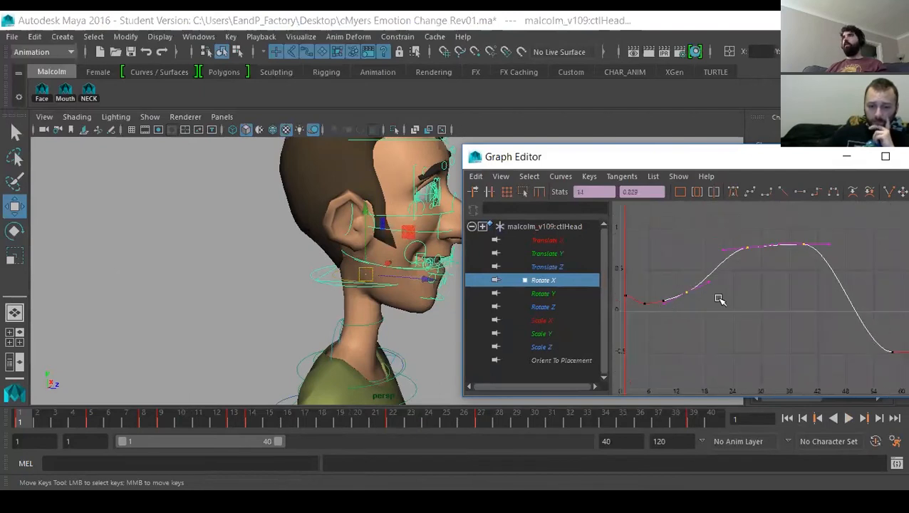
key(r)
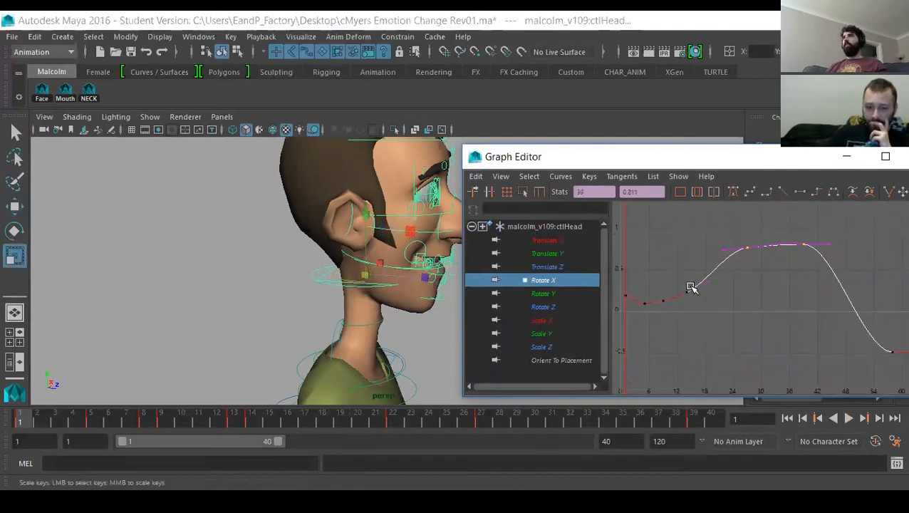
middle_drag(687, 290, 677, 324)
scroll(744, 306, up, 4)
alt+middle_drag(797, 329, 752, 325)
drag(710, 240, 750, 294)
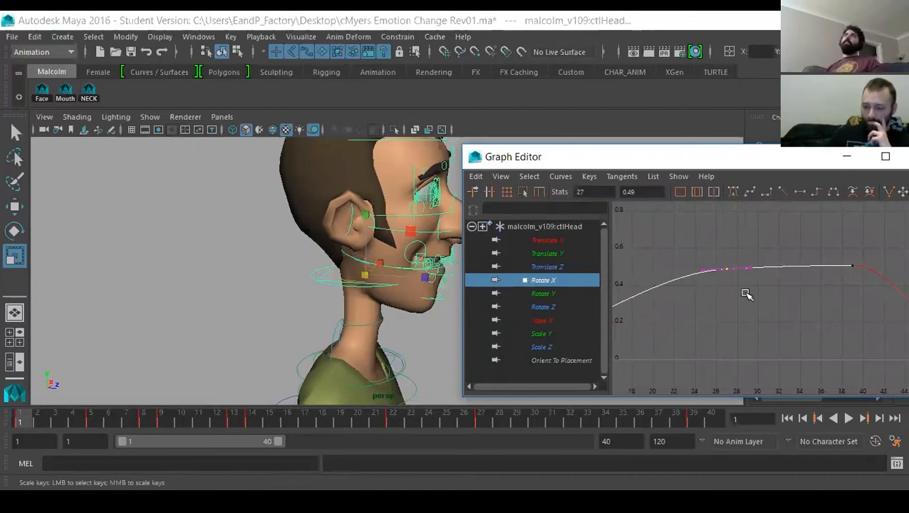
Scale the head's Rotate X keys at frames 27 and 39 down further, to about 0.42.
scroll(798, 306, down, 3)
alt+middle_drag(783, 306, 824, 279)
click(757, 230)
drag(897, 283, 897, 284)
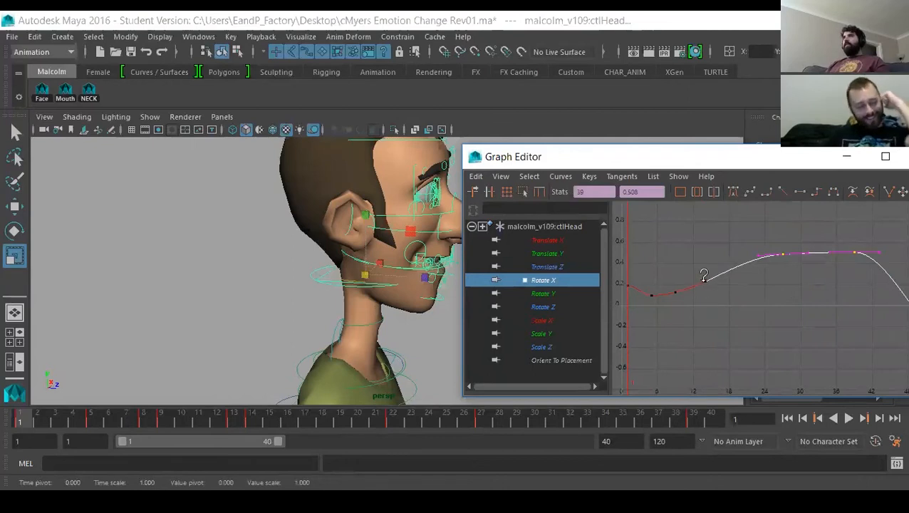
middle_drag(704, 277, 742, 308)
Lower the head's Rotate X key at frame 9 to about 0.018 to deepen the dip.
scroll(742, 311, up, 2)
drag(680, 261, 724, 346)
middle_drag(725, 347, 728, 299)
drag(767, 300, 766, 301)
middle_drag(751, 304, 748, 384)
key(ctrl+z)
key(ctrl+z)
Play the animation in profile and from the front to review the revised head Rotate X motion.
scroll(782, 306, down, 2)
click(789, 421)
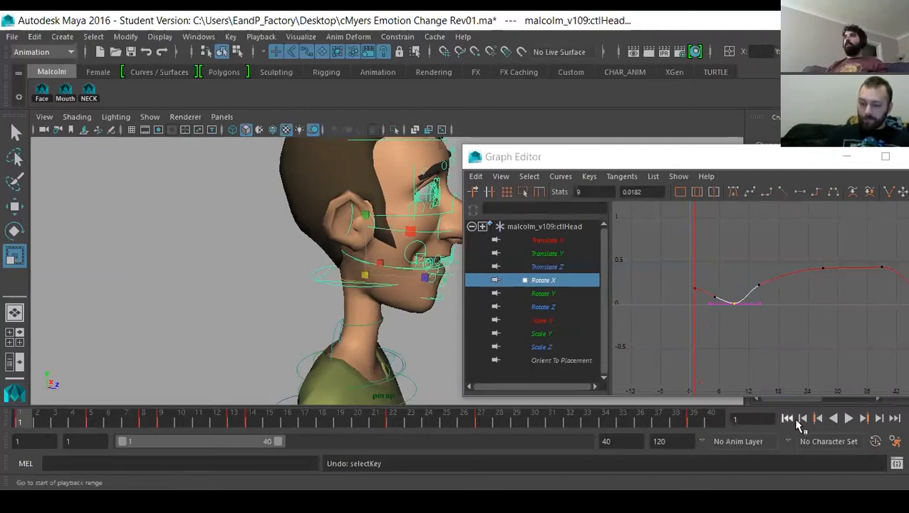
click(848, 419)
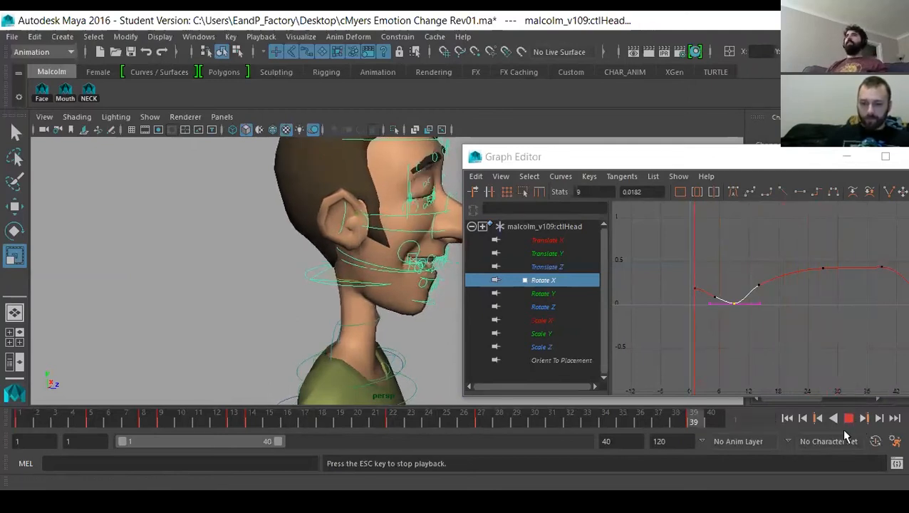
alt+middle_drag(333, 287, 279, 286)
alt+right_drag(280, 285, 297, 297)
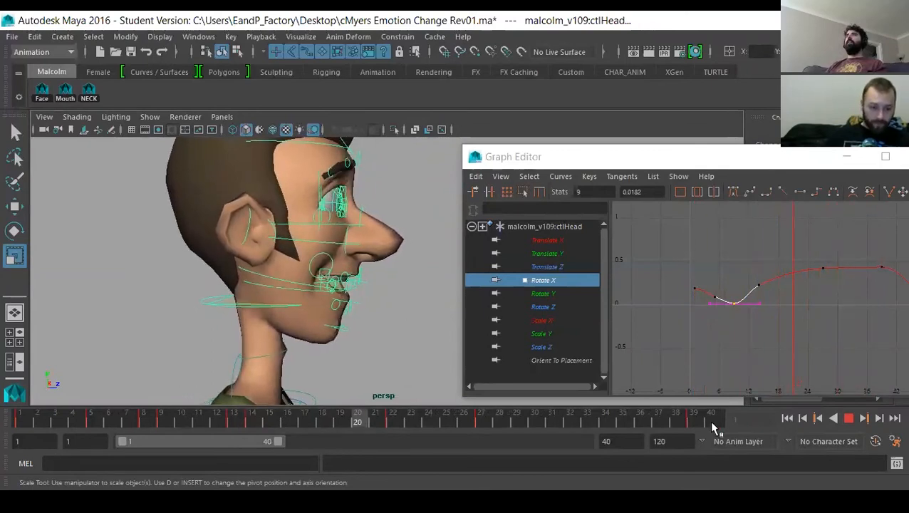
click(848, 418)
alt+drag(379, 310, 239, 276)
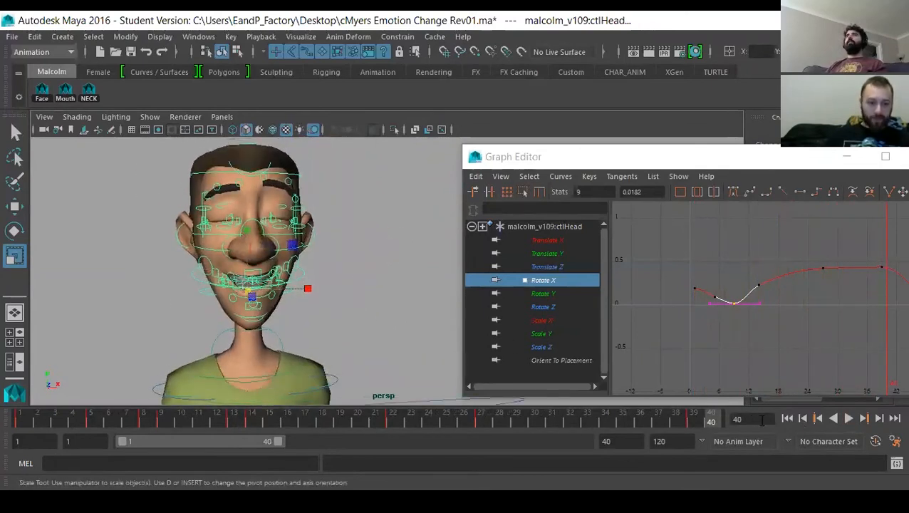
click(848, 418)
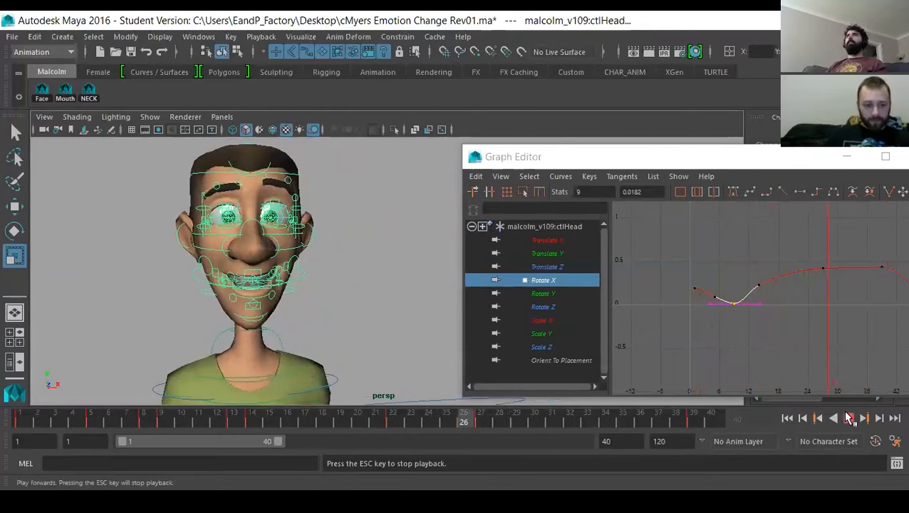
key(Escape)
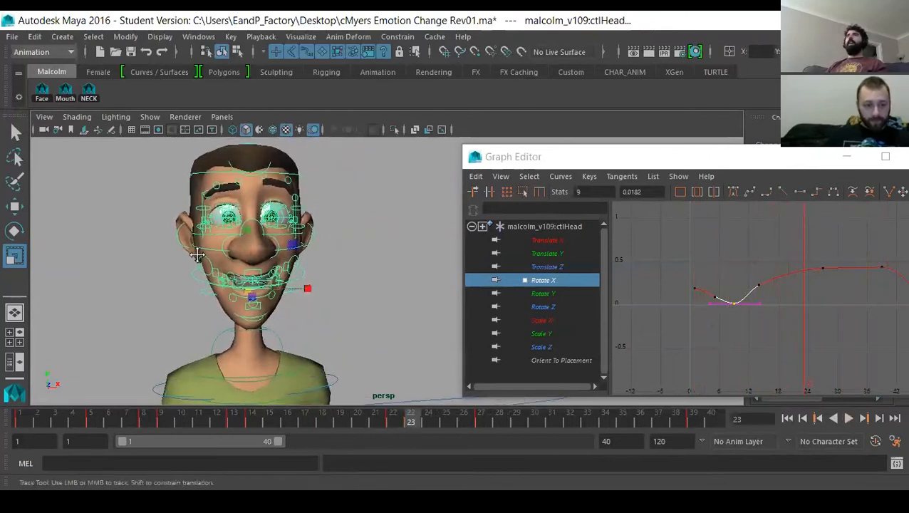
Switch to ShotCam, deselect everything, and play the animation from frame 1 with the control curves hidden.
click(221, 117)
mouse_move(242, 131)
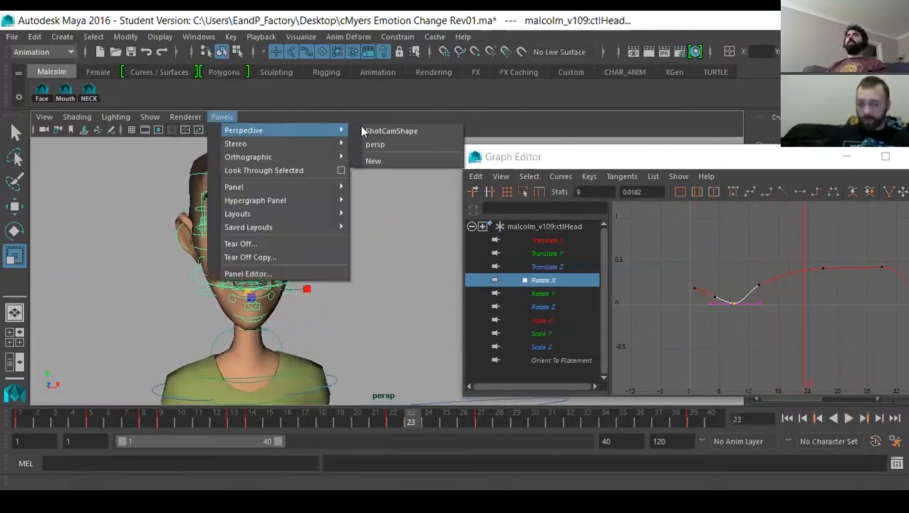
click(377, 130)
click(213, 346)
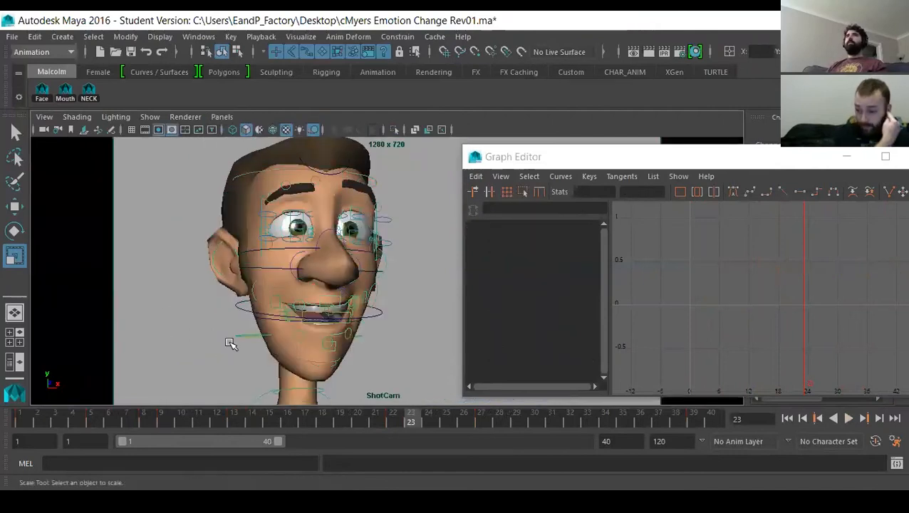
click(787, 418)
click(849, 418)
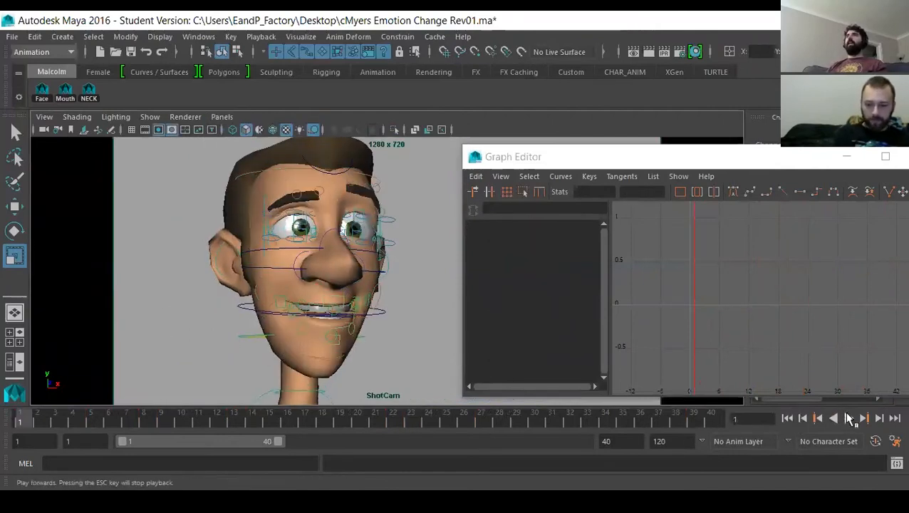
key(alt+1)
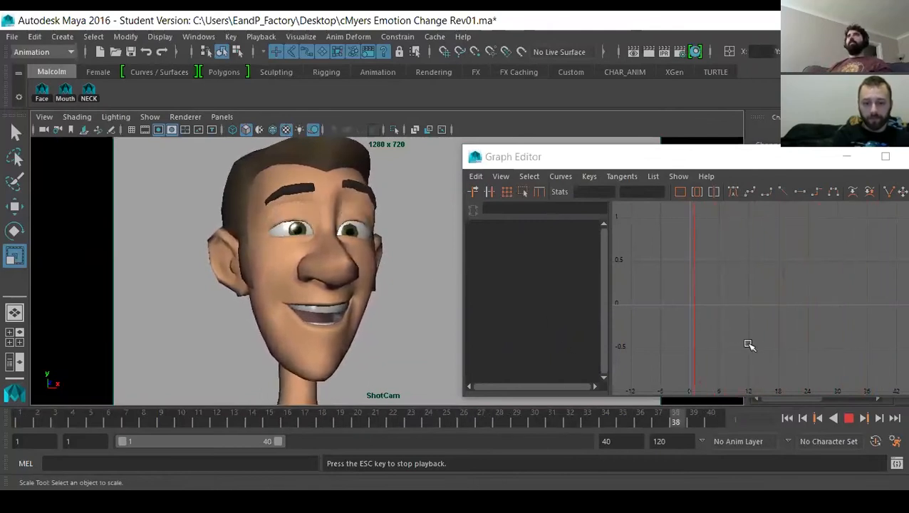
click(847, 418)
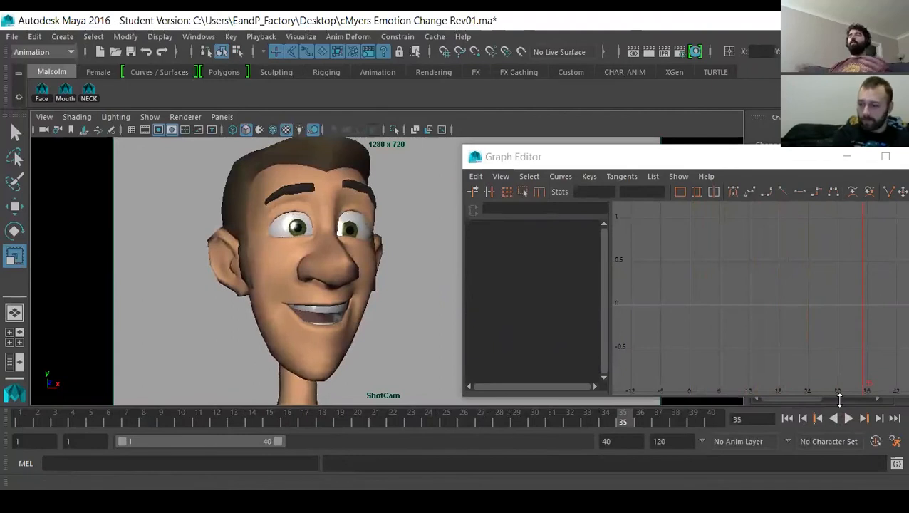
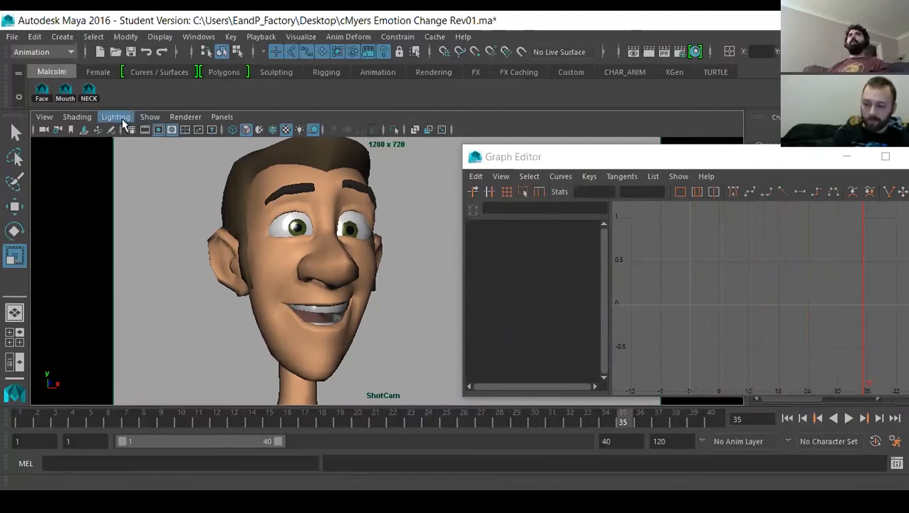
Show the control curves in the ShotCam view again and select the head control.
click(148, 117)
click(134, 251)
key(alt+1)
click(237, 321)
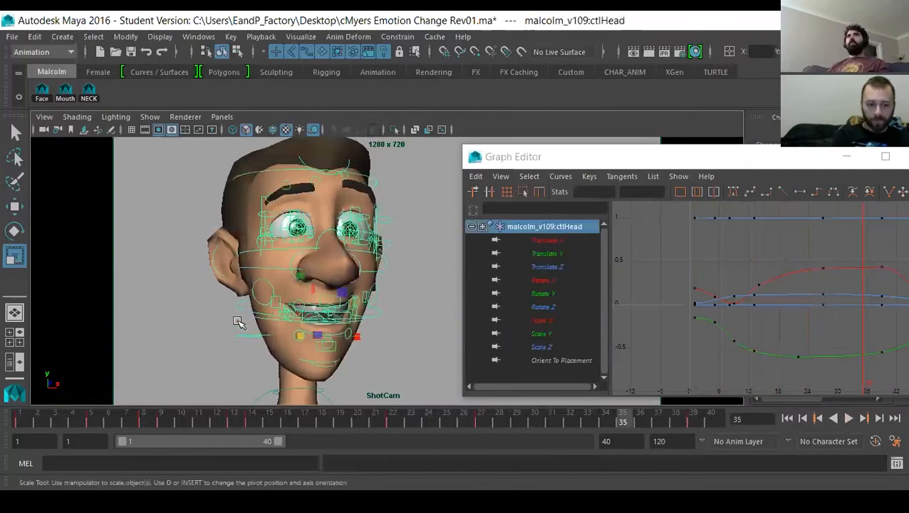
Try raising the head's Rotate Y key at frame 5 to about 0.698.
key(e)
drag(28, 422, 90, 421)
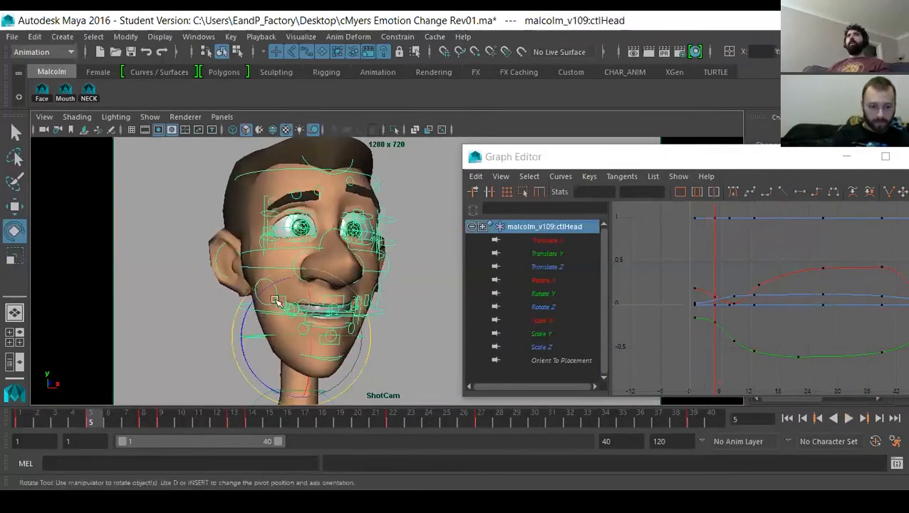
click(543, 294)
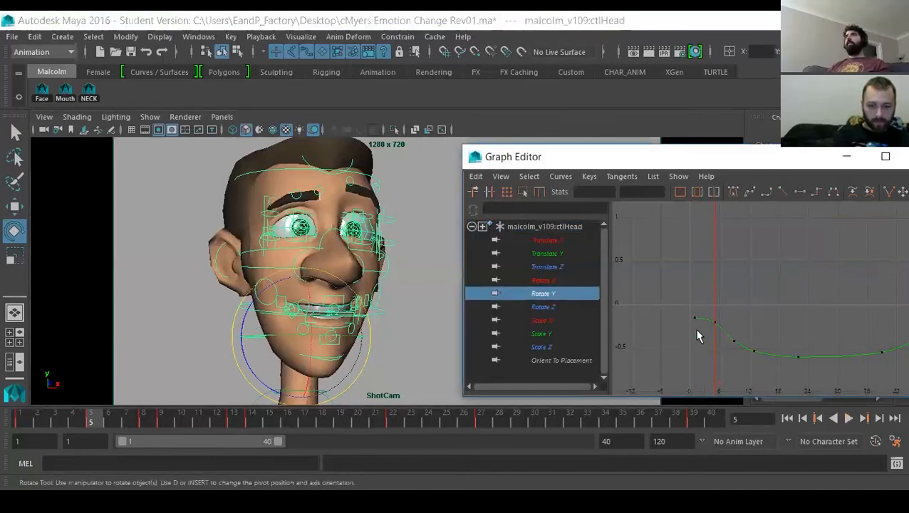
key(f)
alt+right_drag(643, 327, 747, 365)
alt+middle_drag(746, 365, 774, 311)
drag(683, 272, 691, 330)
key(w)
shift+middle_drag(679, 353, 685, 281)
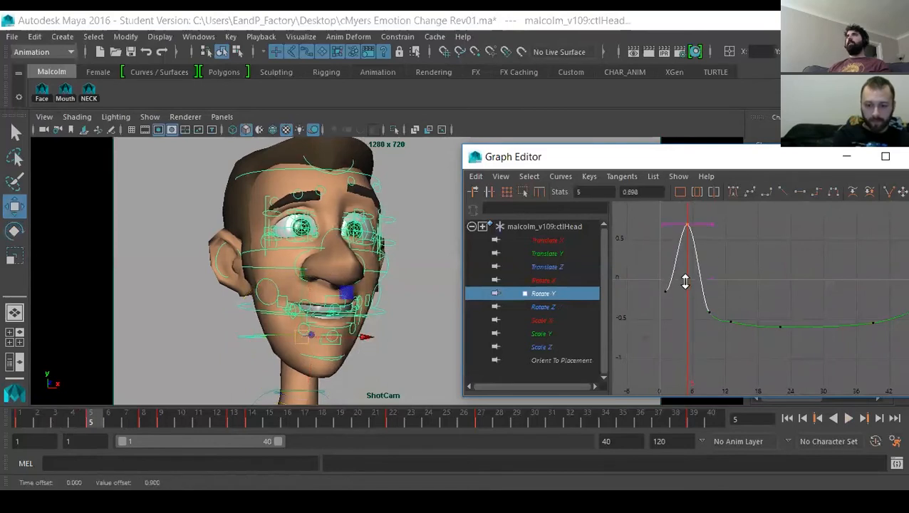
key(e)
Try lowering the head's Rotate Z keys around frames 9 to 13 to about -0.996, and play the result.
click(542, 306)
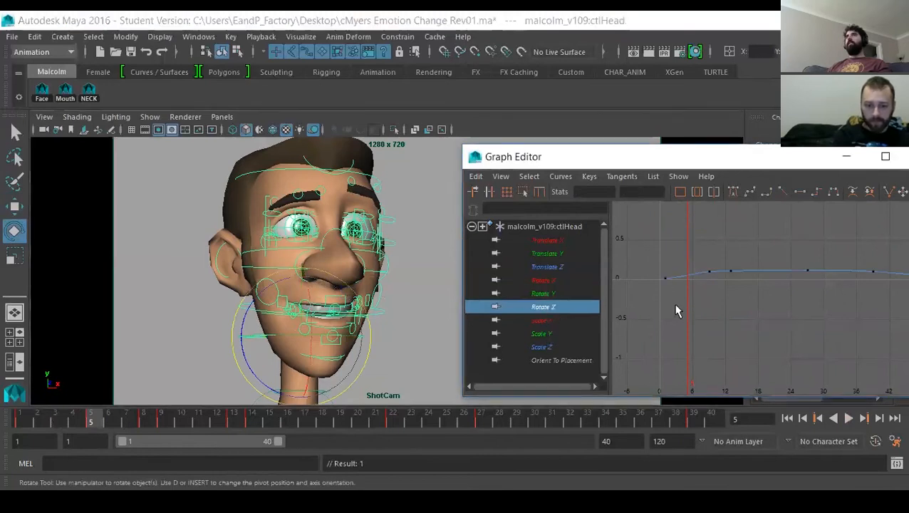
drag(732, 283, 720, 264)
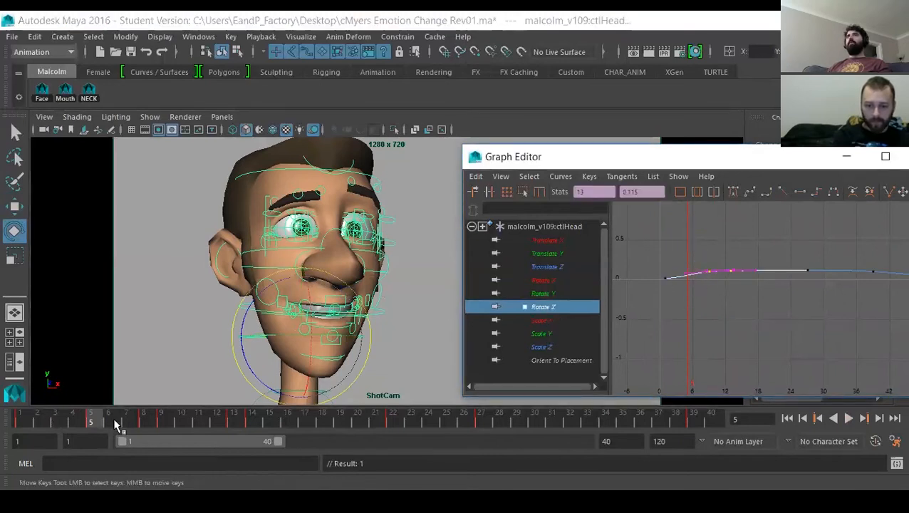
drag(118, 423, 146, 418)
middle_drag(690, 339, 695, 394)
shift+middle_drag(695, 255, 696, 291)
alt+right_drag(733, 284, 723, 317)
alt+middle_drag(717, 322, 708, 327)
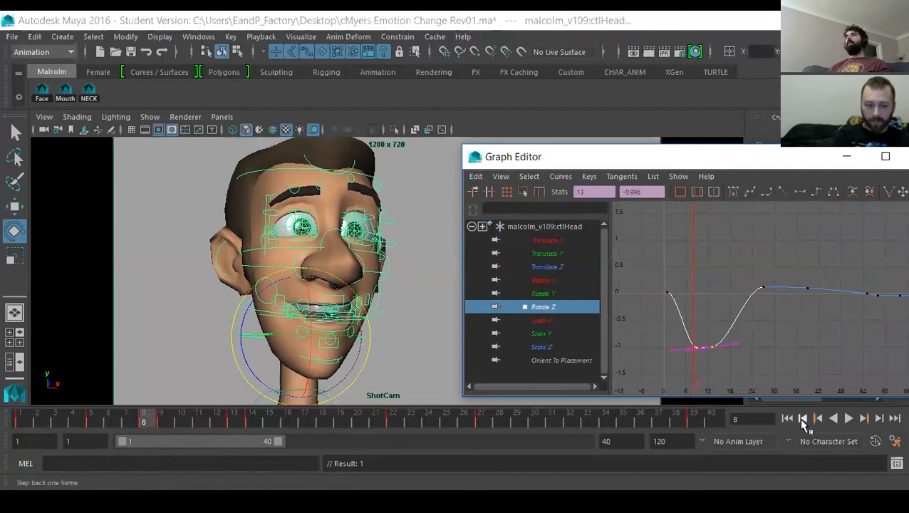
click(849, 419)
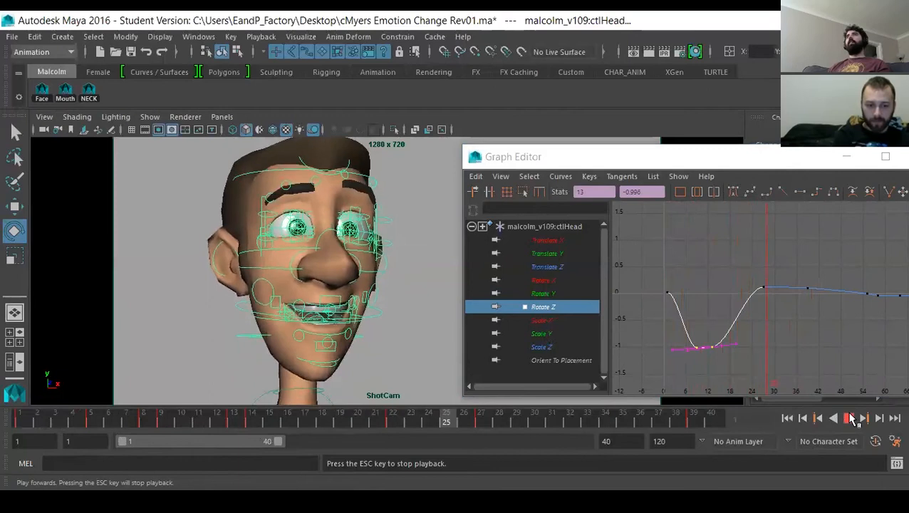
click(852, 418)
Undo the head's Rotate Z key changes and the raised Rotate Y key at frame 5.
key(ctrl+z)
key(ctrl+z)
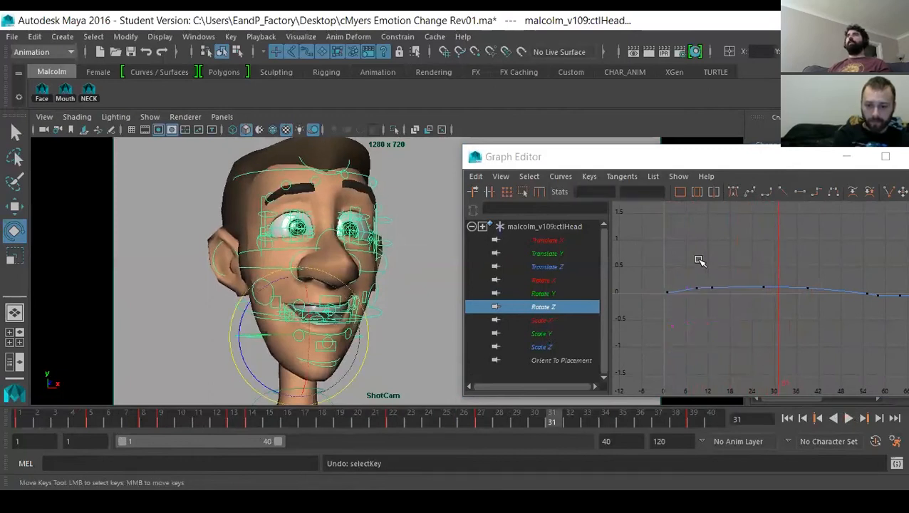
click(543, 293)
key(a)
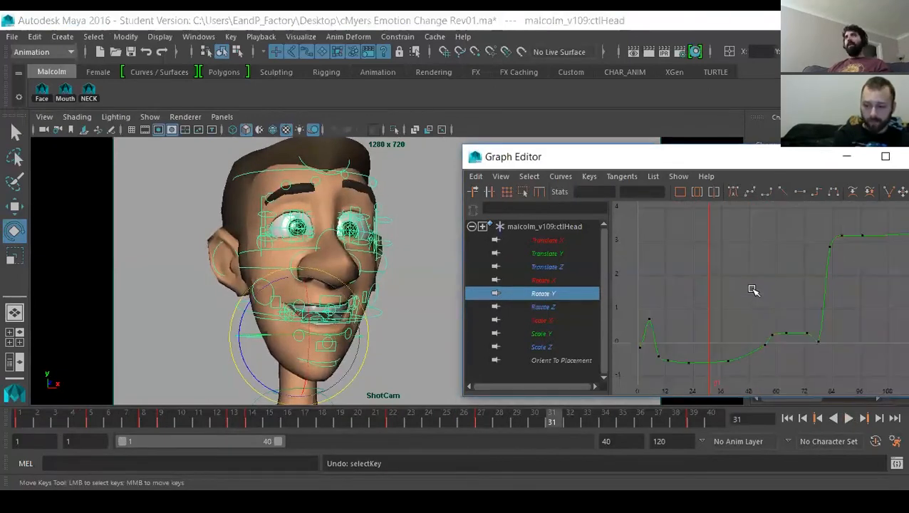
key(ctrl+z)
Play the animation in ShotCam from frame 1 to review the head turn.
click(787, 419)
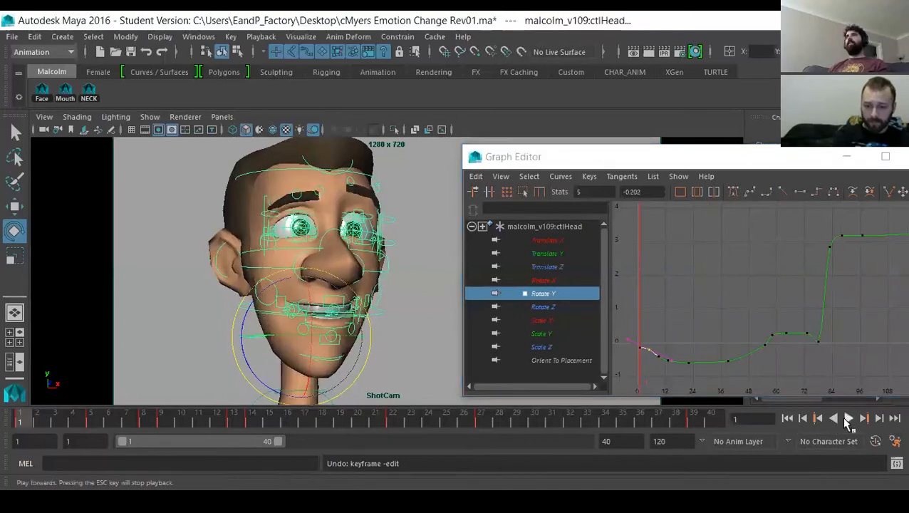
click(848, 419)
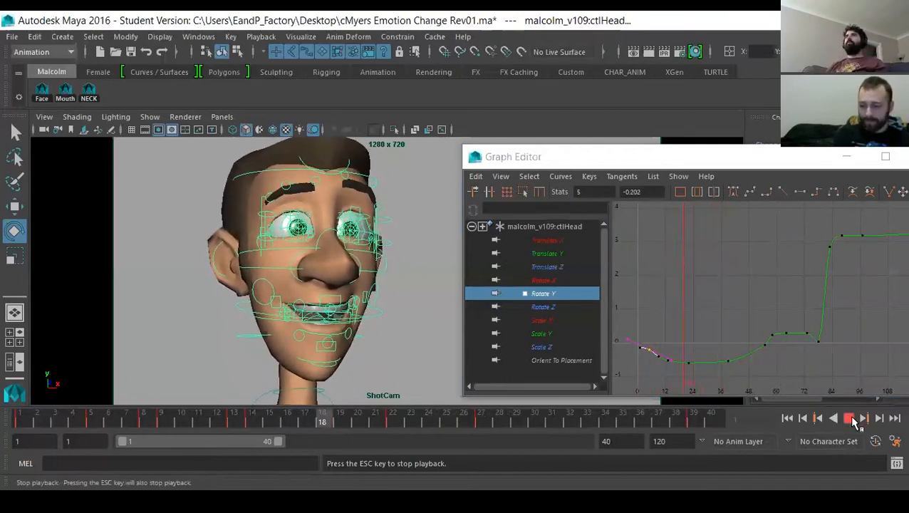
key(Escape)
click(21, 419)
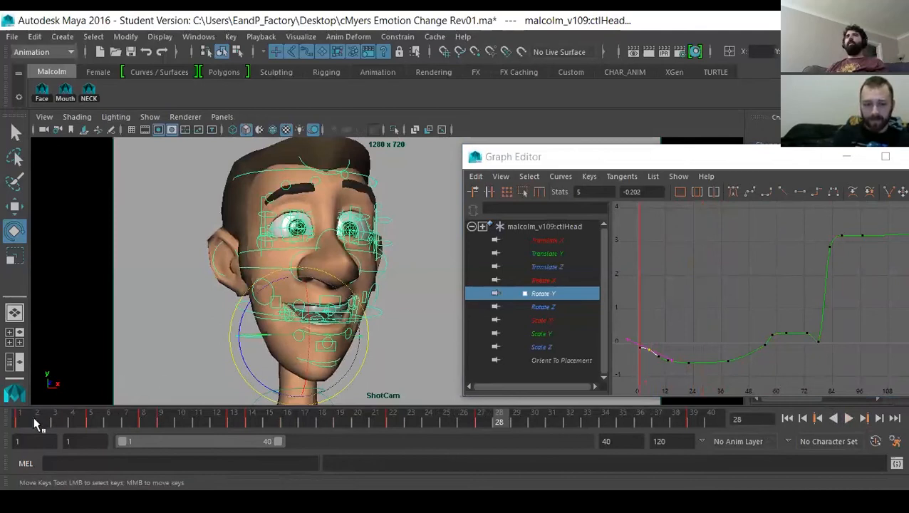
key(alt+v)
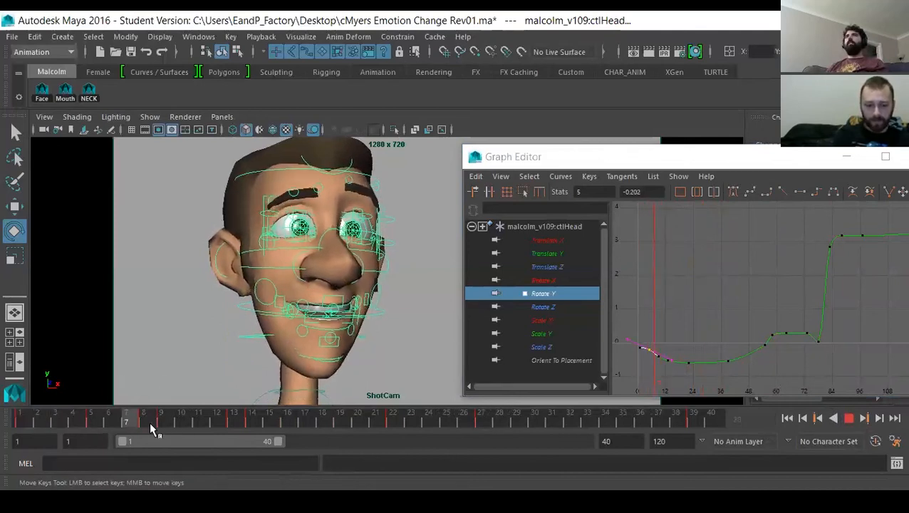
key(Escape)
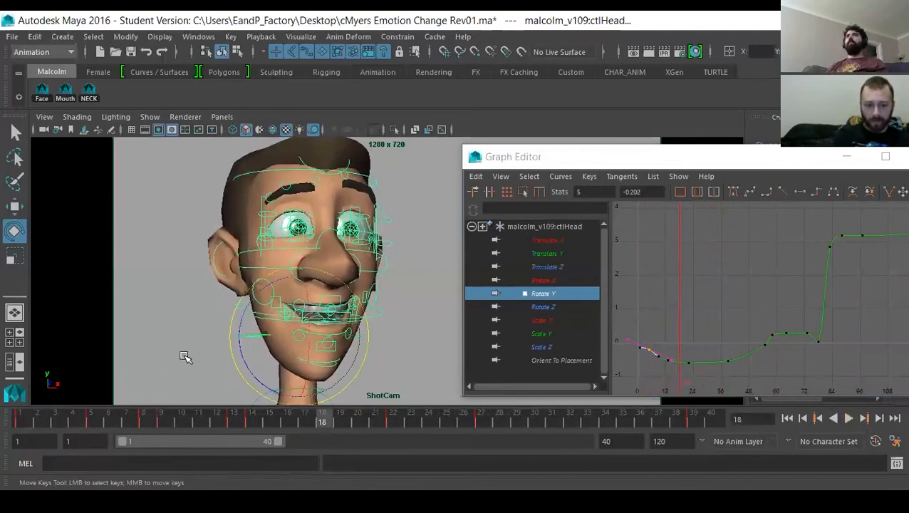
Reselect the head control and lower its whole Rotate Y curve by about 1.6, bringing the frame 120 key to 1.612.
click(213, 339)
click(236, 335)
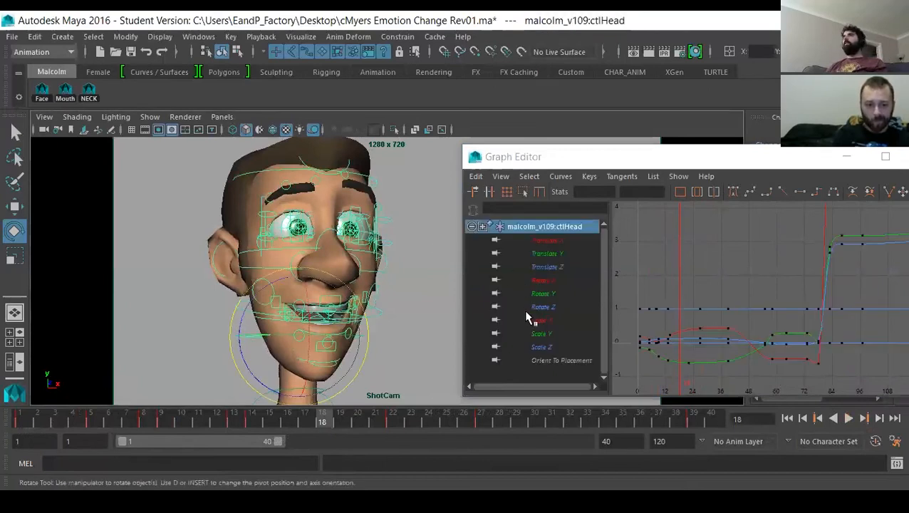
click(563, 293)
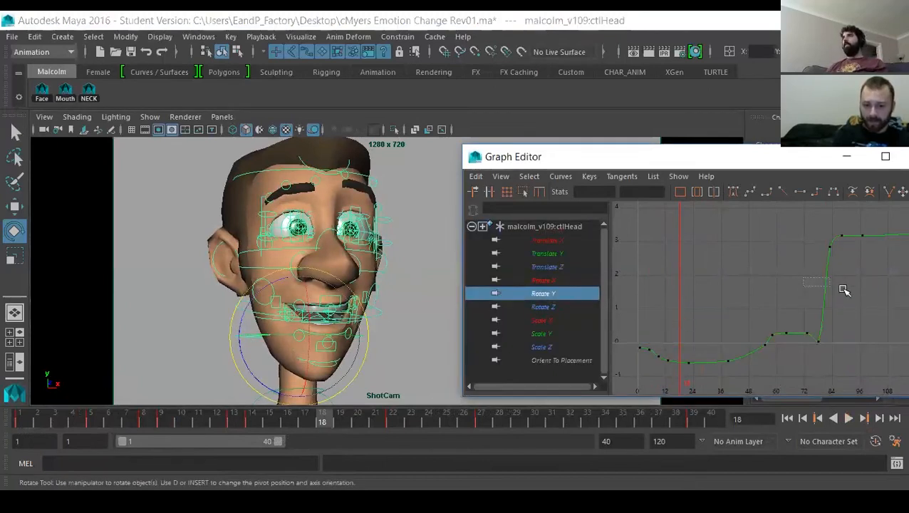
drag(844, 290, 842, 289)
shift+middle_drag(732, 252, 728, 308)
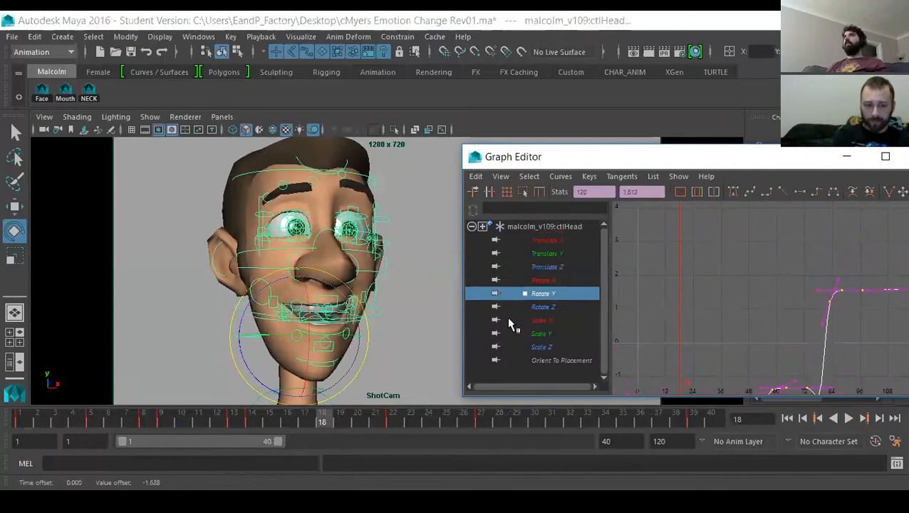
Raise the head's whole Rotate Z curve until its key at frame 120 is at about 5.579.
click(543, 307)
drag(861, 304, 860, 304)
shift+middle_drag(727, 273, 721, 221)
scroll(760, 335, down, 3)
shift+middle_drag(754, 334, 753, 297)
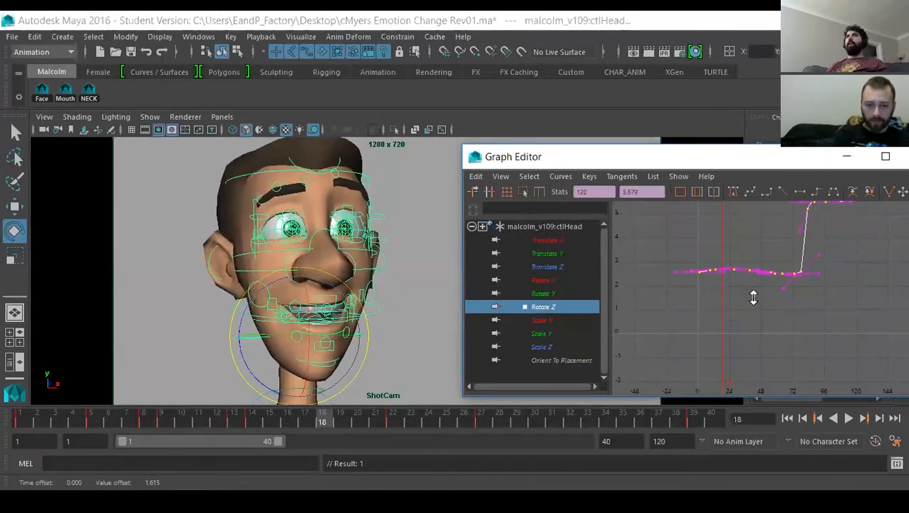
Lower the head's whole Rotate Y curve further until its key at frame 120 is at about 0.125.
click(543, 293)
key(f)
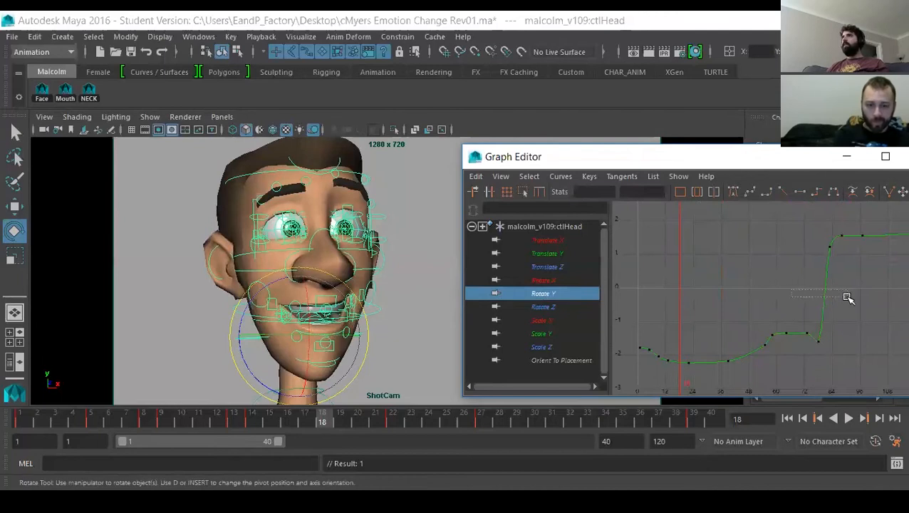
drag(847, 298, 846, 297)
shift+middle_drag(770, 272, 734, 289)
scroll(749, 282, down, 3)
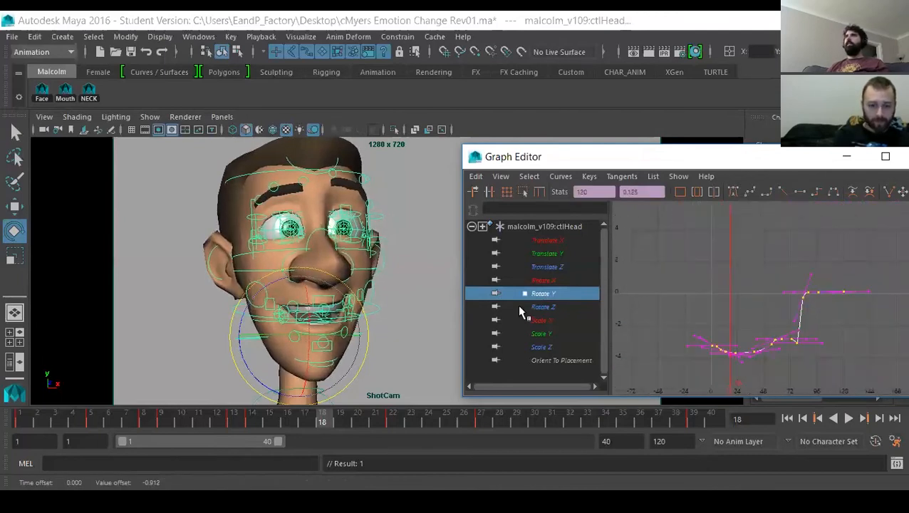
Raise the head's whole Rotate X curve until its key at frame 120 is at about 10.535.
click(542, 280)
key(f)
mouse_move(734, 268)
shift+middle_down()
mouse_move(728, 288)
mouse_move(732, 252)
shift+middle_up()
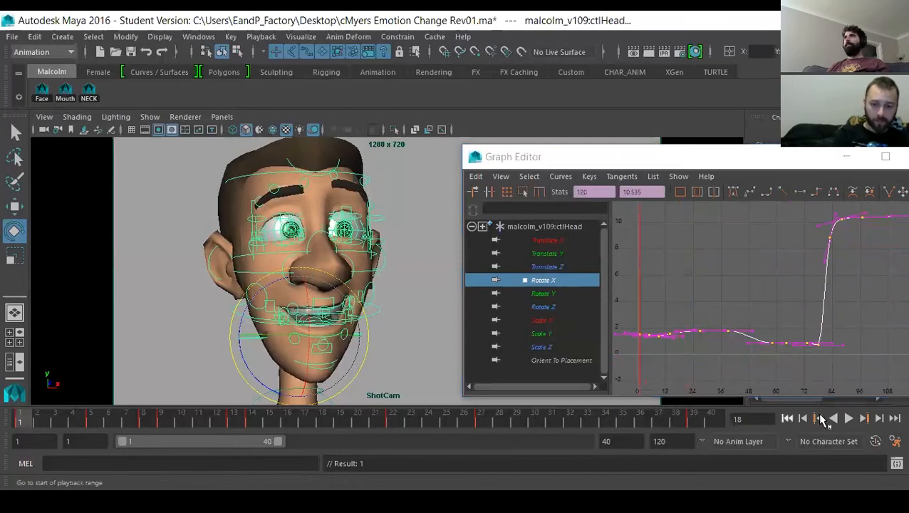
Play the animation from frame 1 to review the offset head pose, and continue past the Student Version save notice.
click(847, 418)
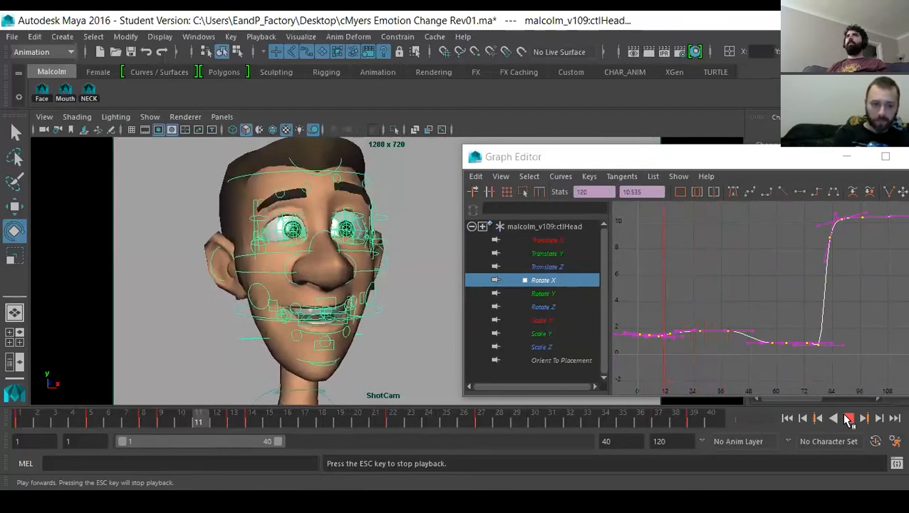
click(848, 420)
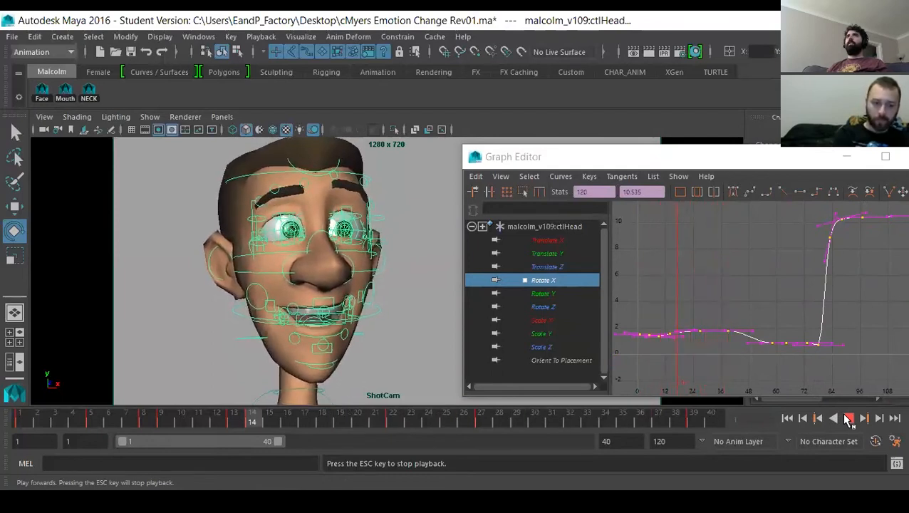
key(q)
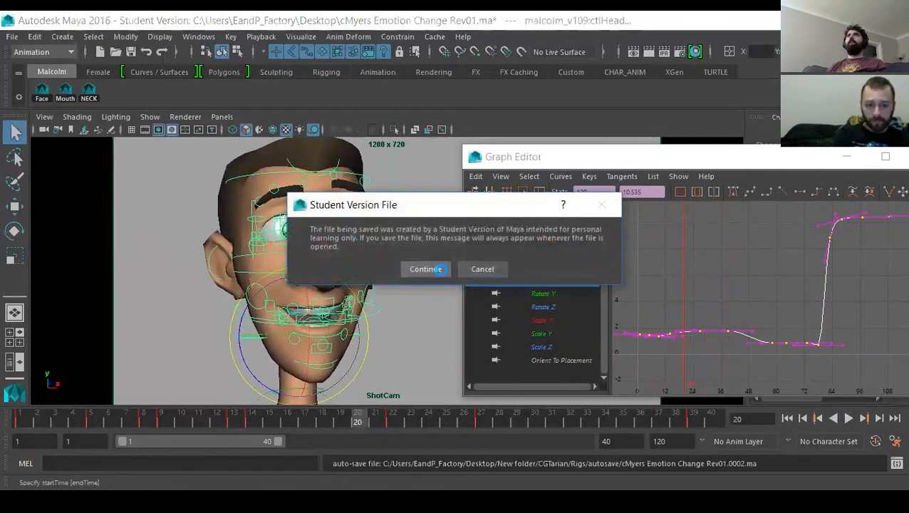
click(425, 269)
Select all of Malcolm's Face controls and delete all of their keyframes.
click(153, 260)
key(e)
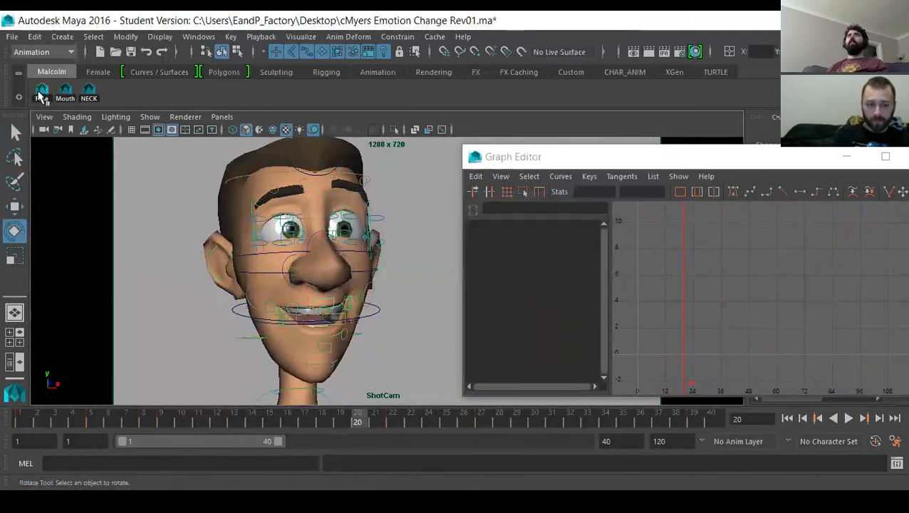
click(41, 93)
key(f)
alt+right_drag(812, 320, 699, 255)
drag(665, 230, 895, 342)
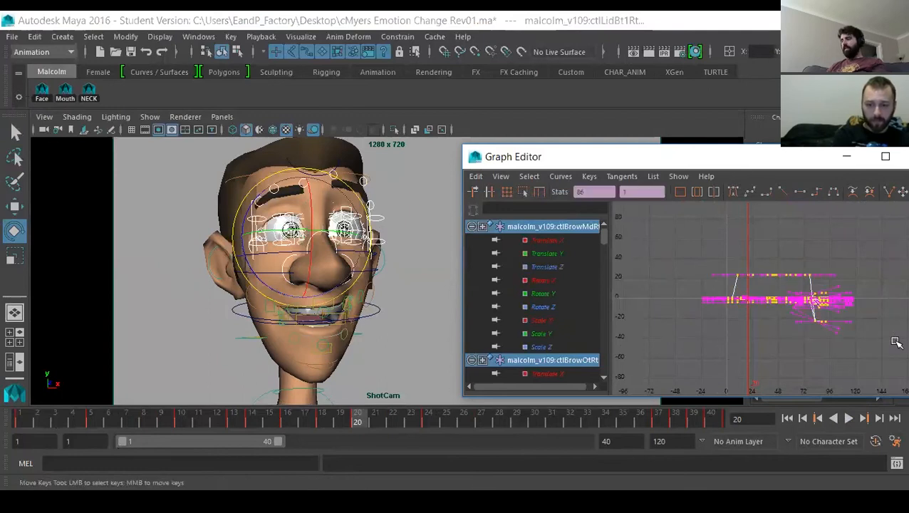
key(Delete)
Play the animation from frame 1 to review the head motion without the face keys.
click(789, 419)
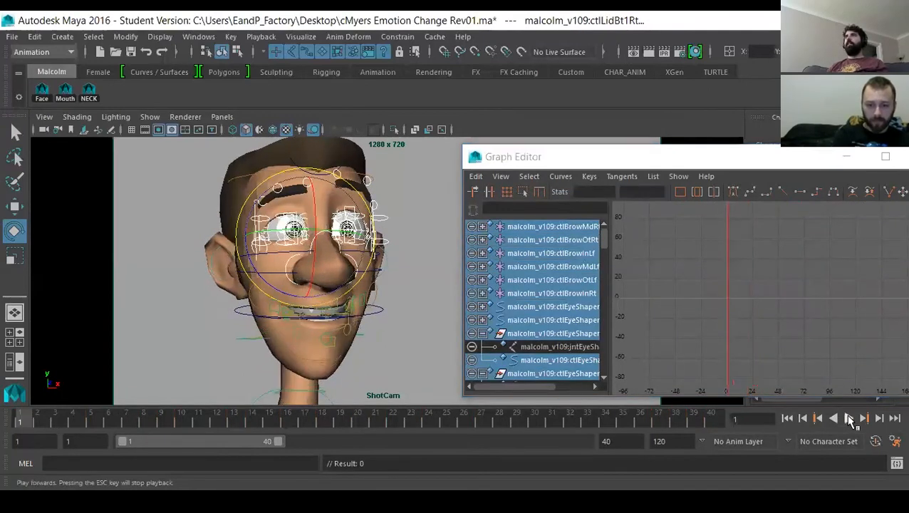
click(849, 419)
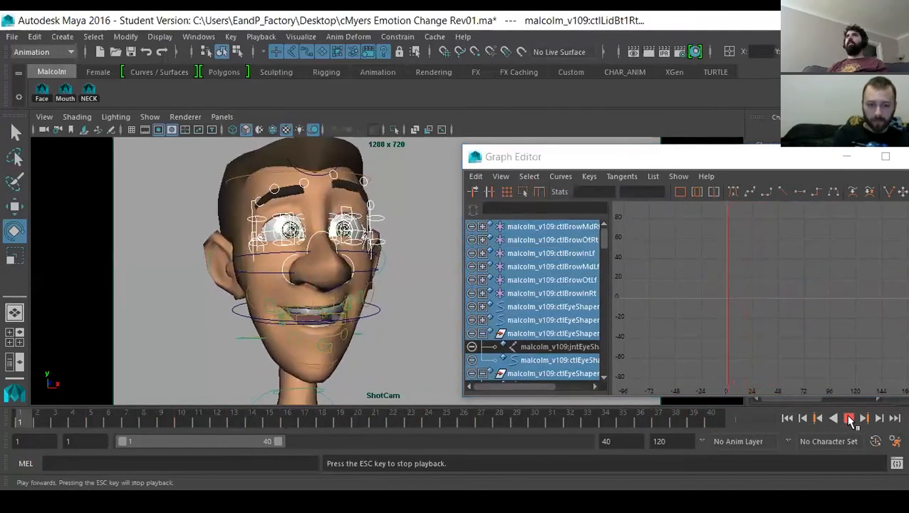
click(849, 418)
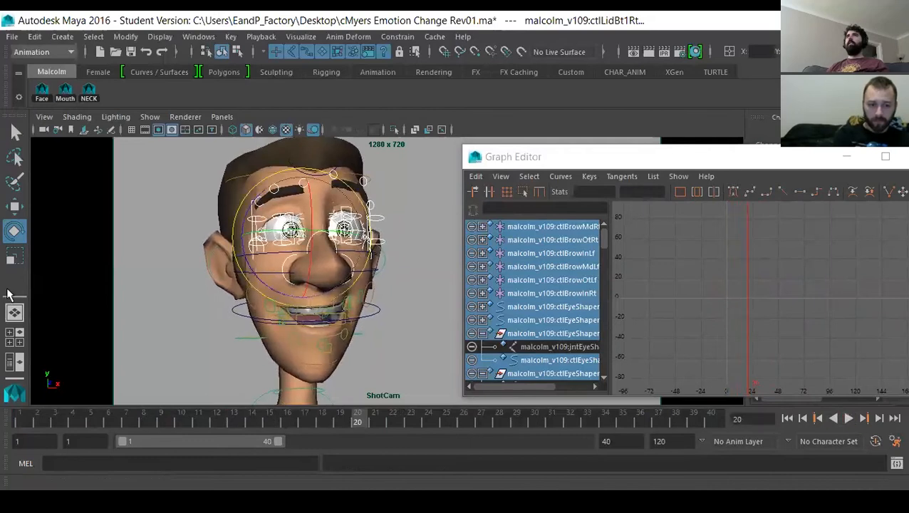
Select the jaw and the other mouth controls, delete all of their keys, and play the animation.
click(233, 312)
click(762, 299)
key(f)
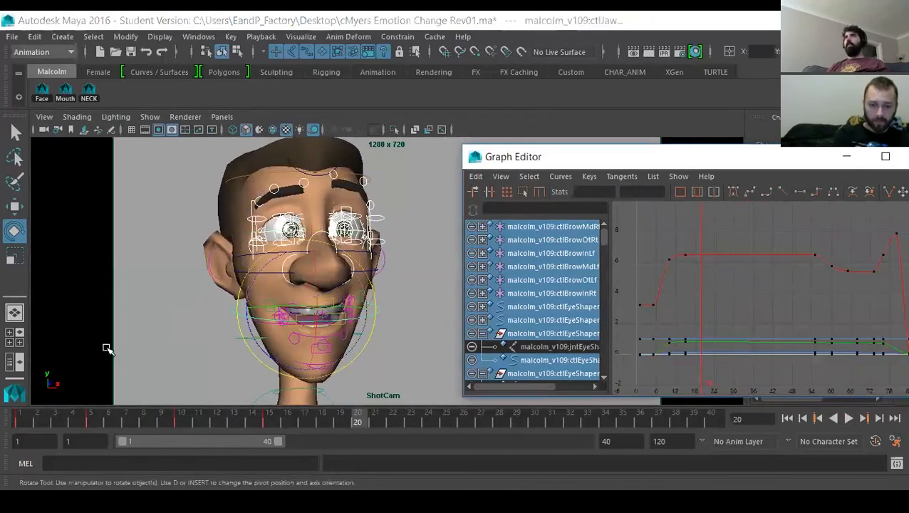
click(156, 312)
drag(370, 325, 418, 323)
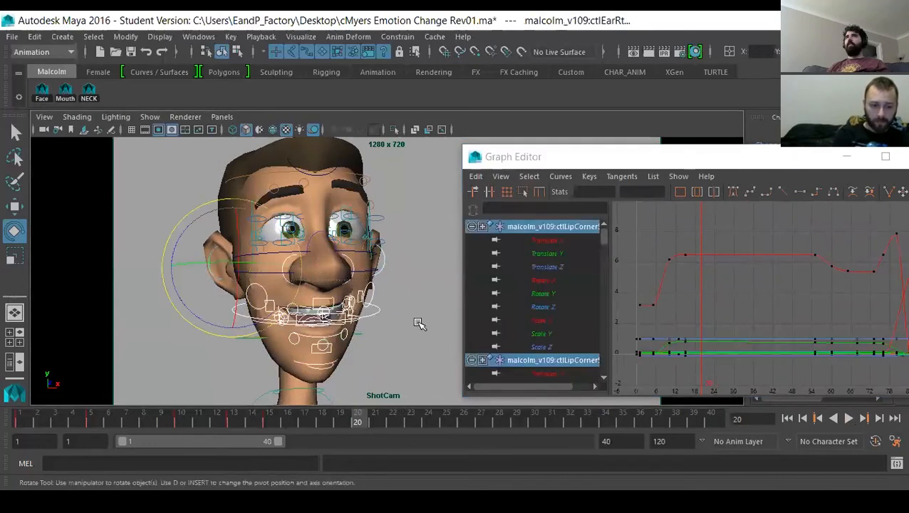
click(662, 233)
key(f)
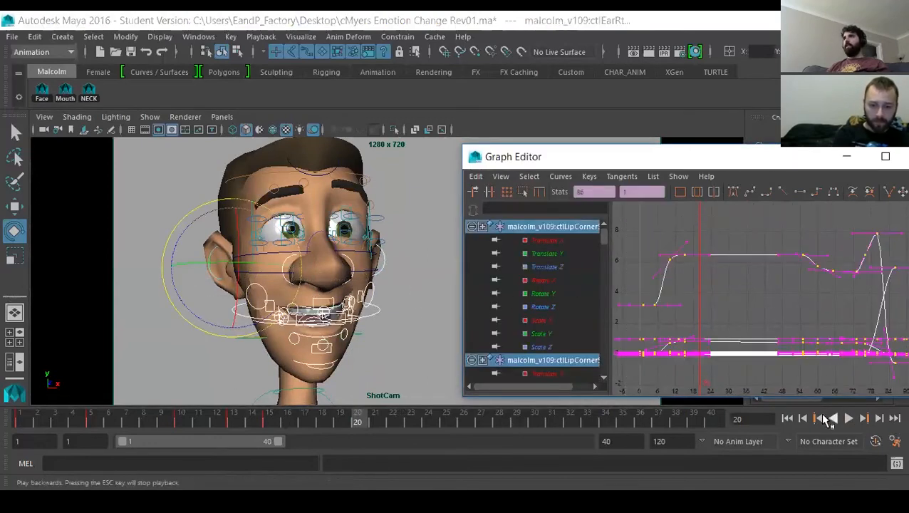
click(848, 419)
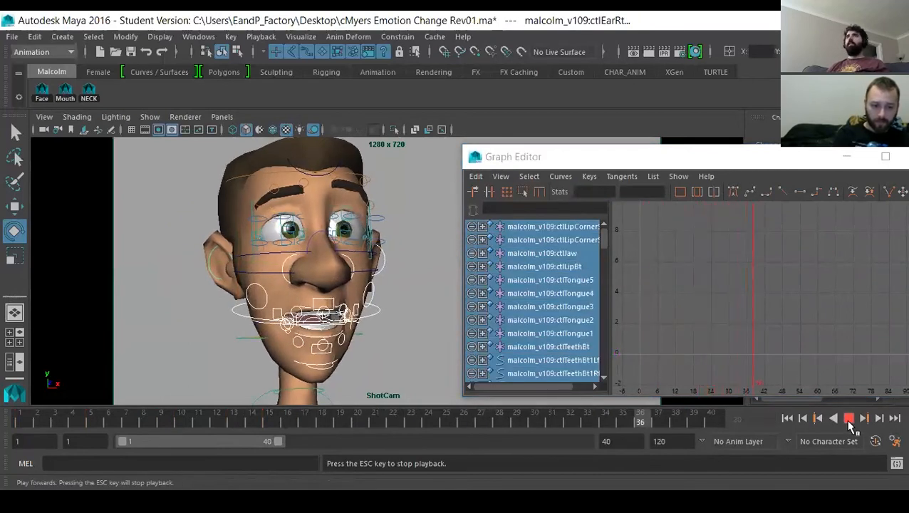
click(849, 419)
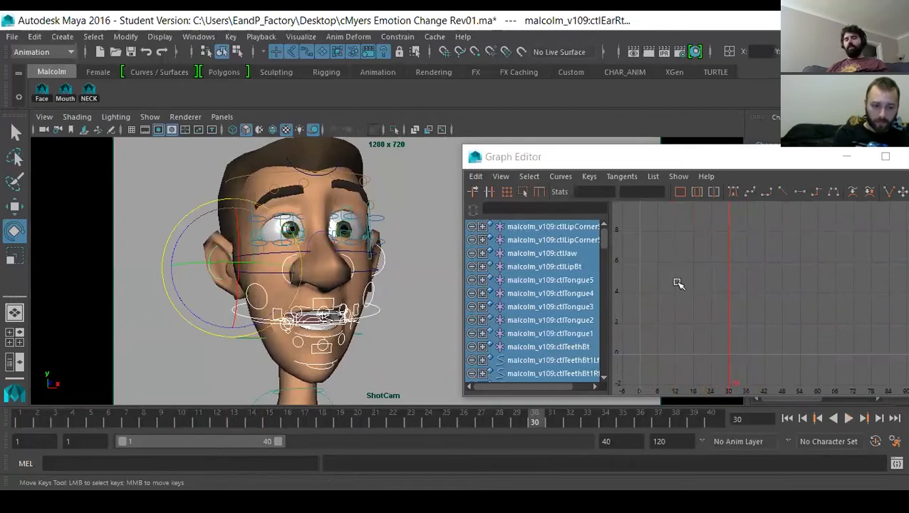
Undo the deletion of the mouth controls' keys and their selection.
key(ctrl+z)
click(426, 289)
key(ctrl+z)
key(ctrl+z)
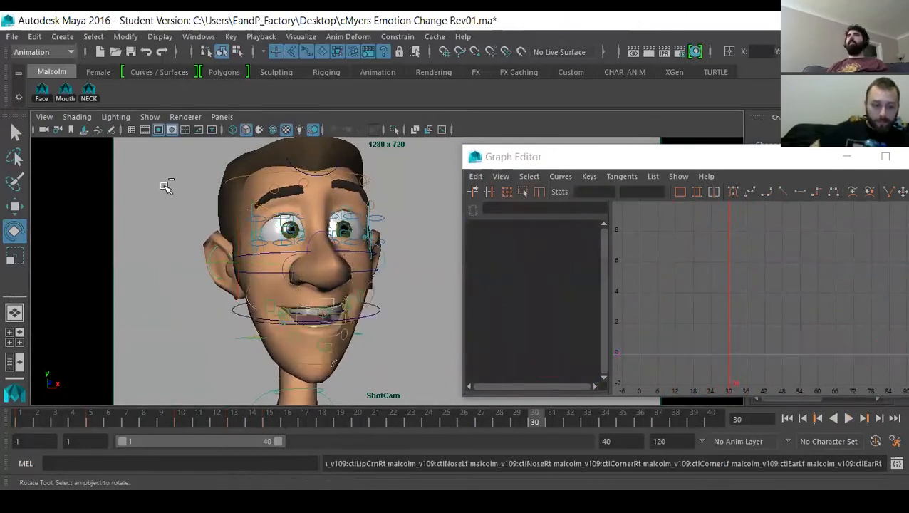
Undo the deletion of the face controls' keys along with the selection of those controls.
key(ctrl+z)
key(ctrl+z)
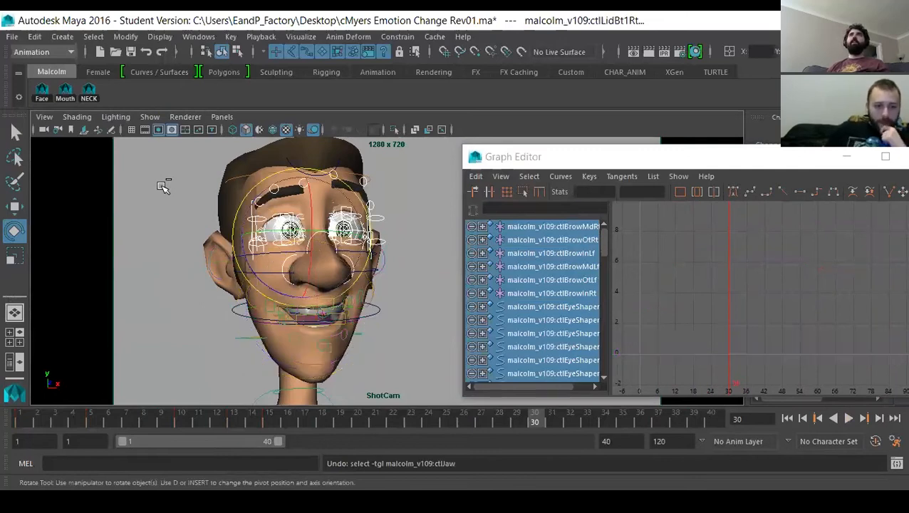
key(ctrl+z)
key(ctrl+z)
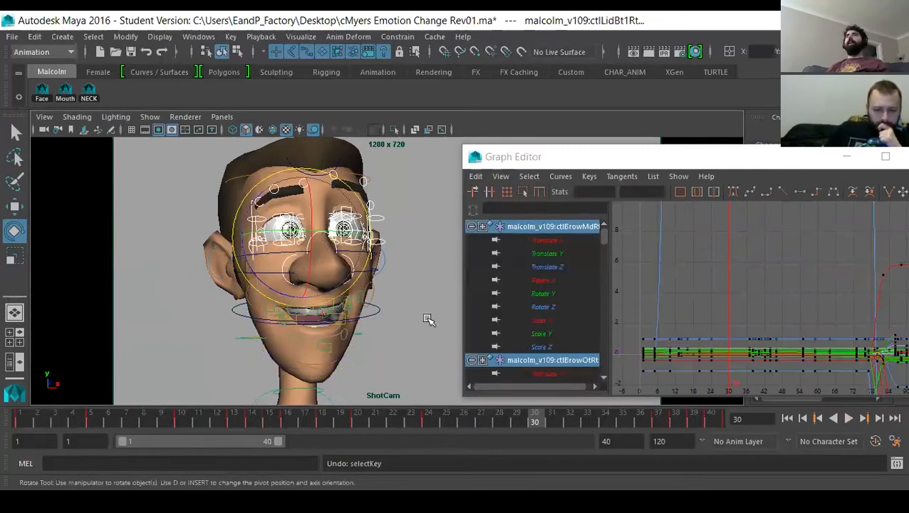
key(ctrl+z)
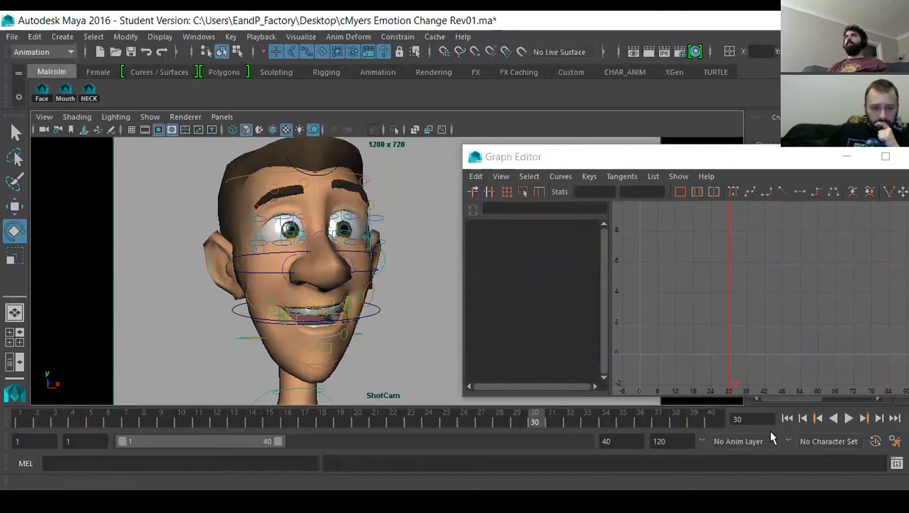
Play the animation with the facial keys in place to review the head and face motion, then stop playback.
click(803, 419)
click(848, 419)
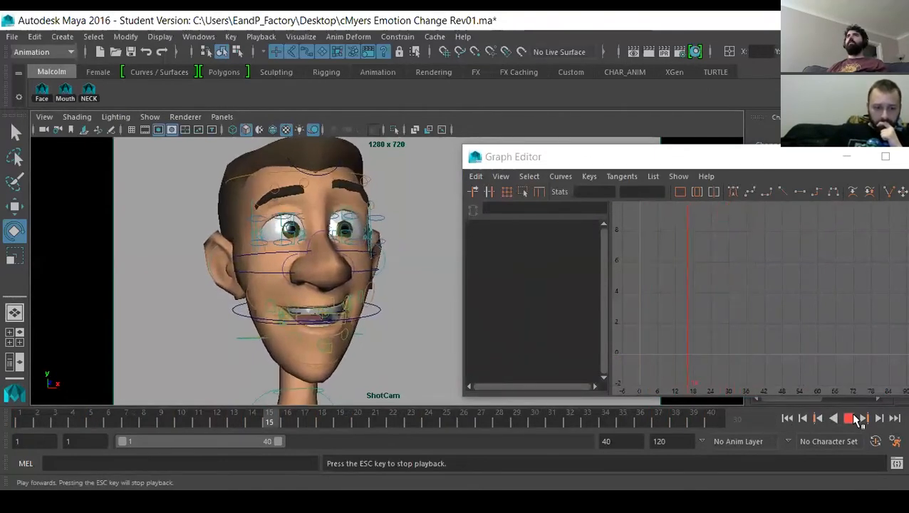
click(855, 419)
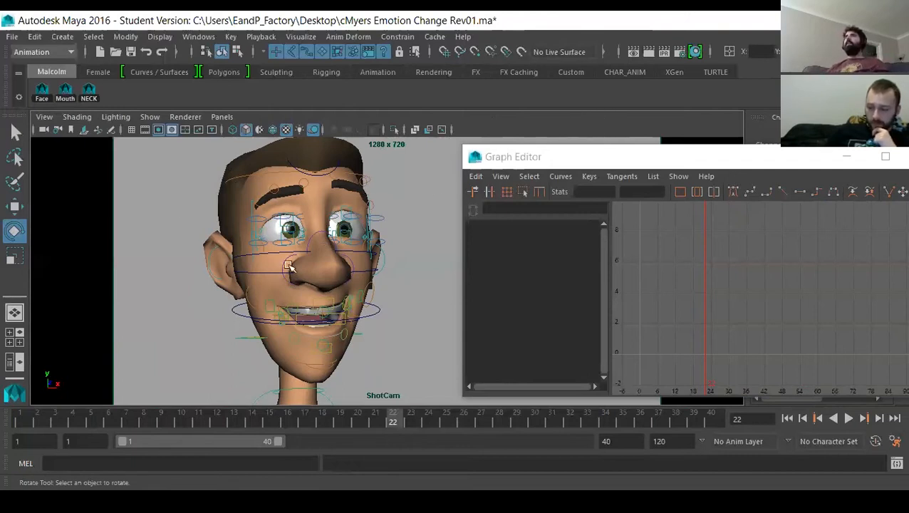
mouse_move(168, 443)
mouse_down()
mouse_move(580, 441)
mouse_move(280, 454)
mouse_move(172, 438)
mouse_up()
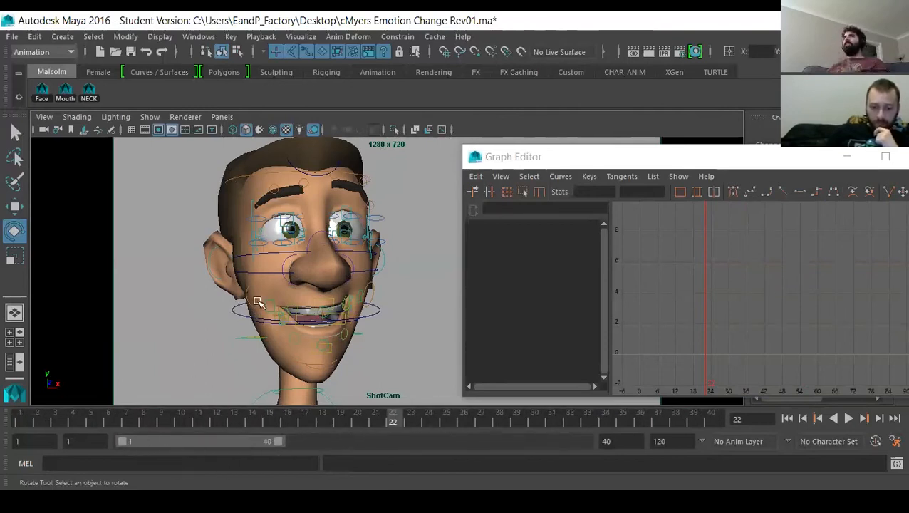
Select Malcolm's main jaw control (ctlJaw) to load its curves.
click(263, 324)
key(alt+v)
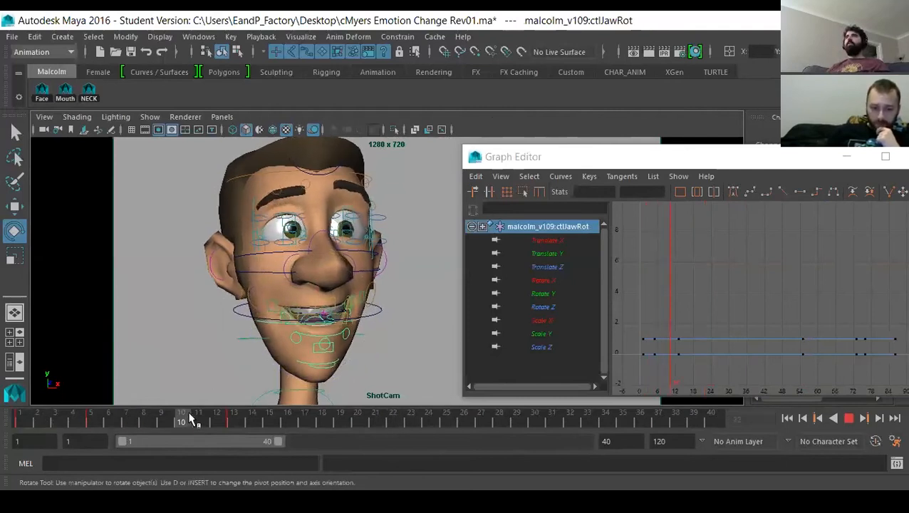
key(alt+v)
click(189, 328)
click(240, 315)
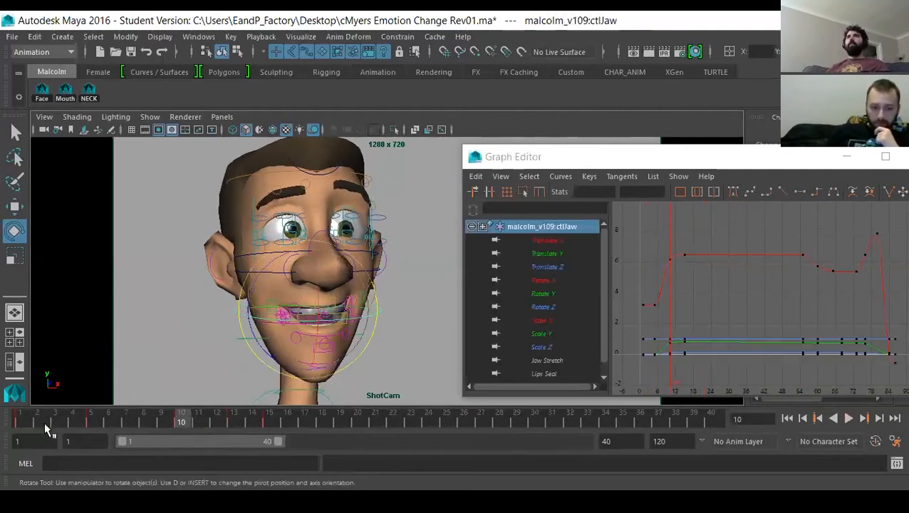
Play and scrub the opening frames, from frame 1 to 20, to examine the timing of the jaw opening.
click(54, 423)
alt+shift+right_drag(663, 304, 771, 316)
alt+middle_drag(663, 317, 690, 308)
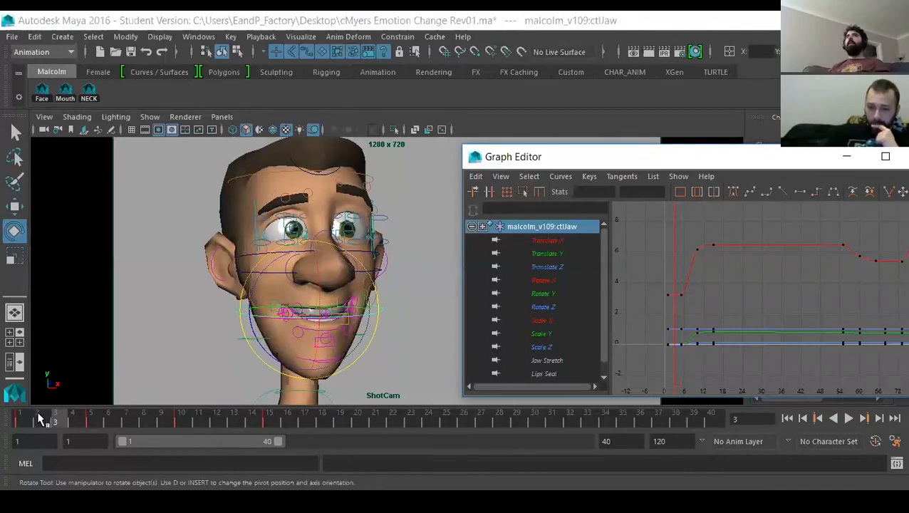
click(18, 420)
key(alt+v)
key(alt+v)
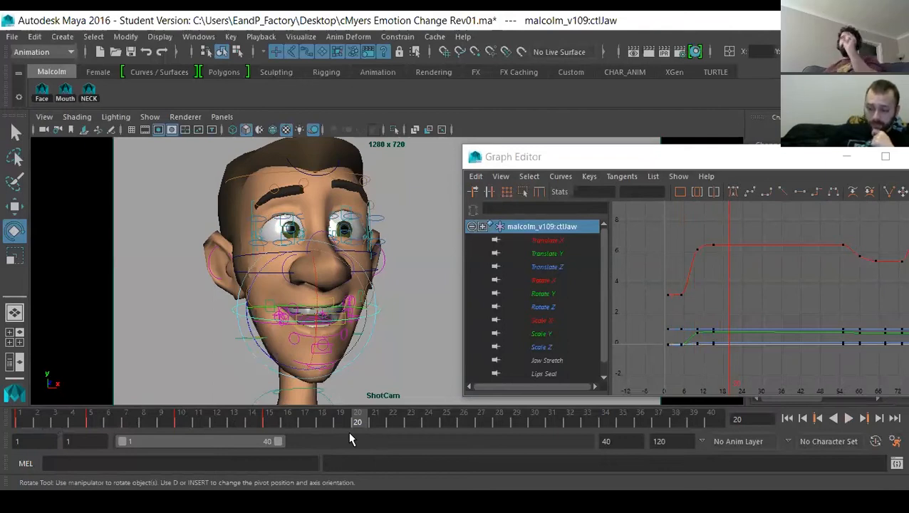
drag(20, 420, 357, 418)
Lower the jaw's Rotate X key at frame 5 to about 2.97 so the jaw dips before it opens.
alt+middle_drag(697, 292, 722, 304)
alt+right_drag(727, 306, 824, 297)
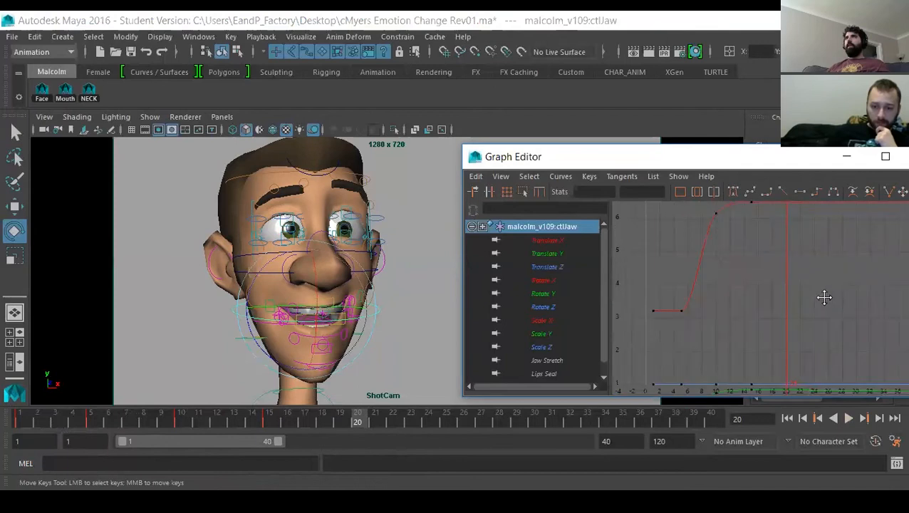
drag(705, 280, 738, 316)
drag(16, 420, 101, 421)
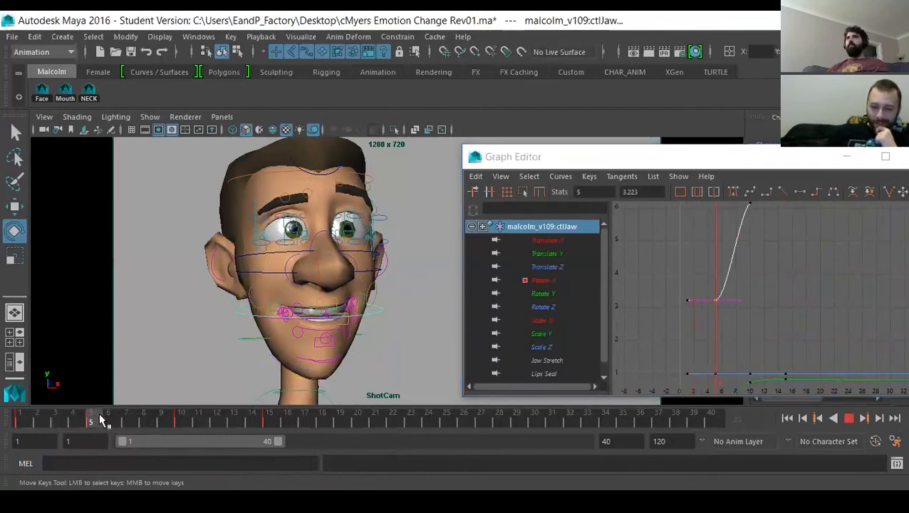
mouse_move(704, 324)
middle_down()
mouse_move(704, 339)
mouse_move(707, 328)
middle_up()
alt+right_drag(704, 327, 759, 312)
alt+middle_drag(703, 328, 720, 278)
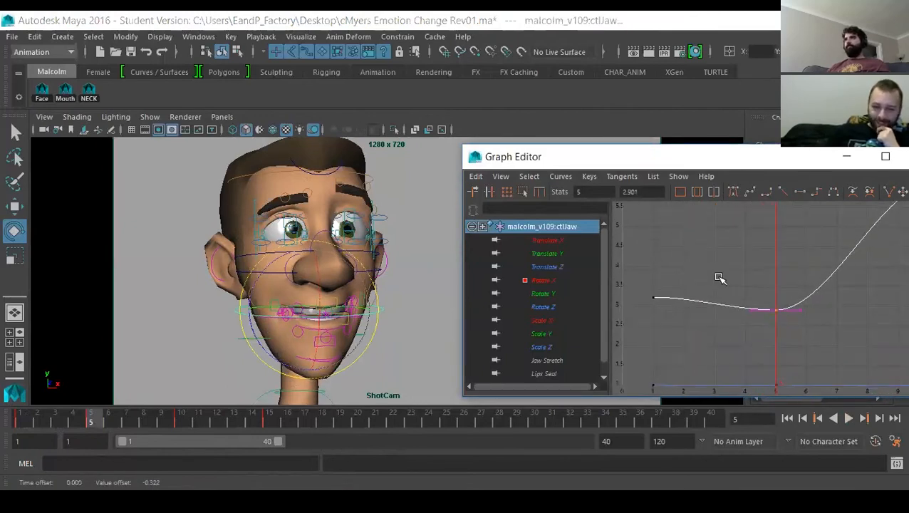
shift+middle_drag(740, 349, 740, 345)
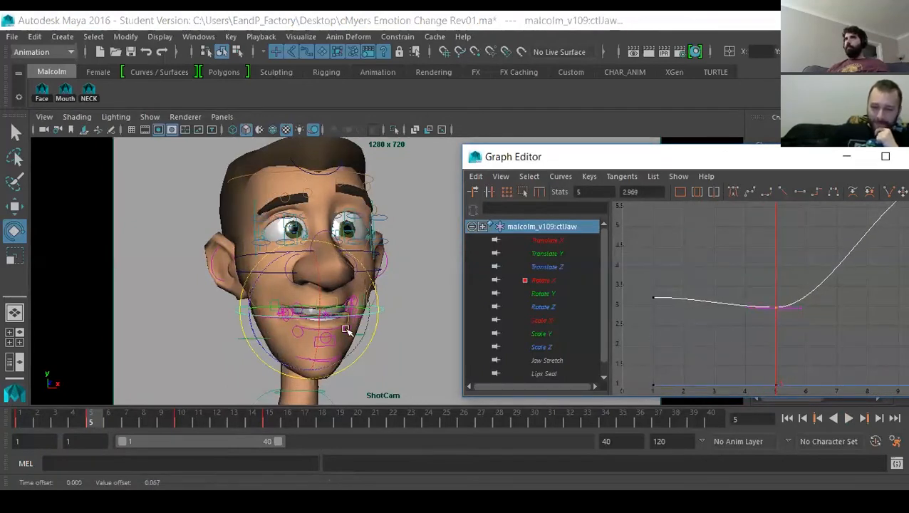
Select the head control and isolate its Rotate X, Y and Z curves in the Graph Editor.
click(209, 365)
click(238, 340)
drag(542, 280, 559, 309)
key(f)
alt+middle_drag(660, 347, 704, 322)
alt+right_drag(704, 322, 794, 326)
alt+middle_drag(694, 324, 774, 321)
alt+right_drag(769, 292, 729, 295)
drag(685, 249, 861, 397)
key(a)
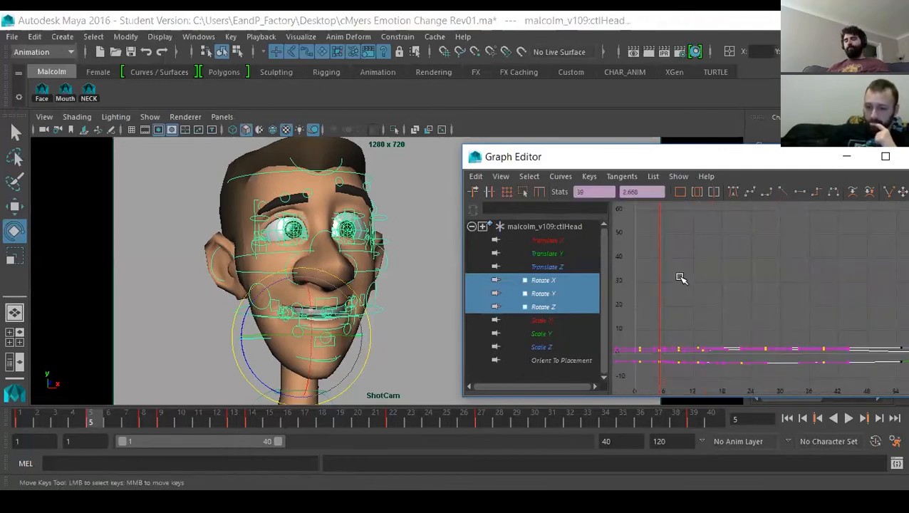
Examine the head's rotation curves, both around the opening keys and over the full animation.
click(715, 319)
drag(629, 318, 682, 377)
key(f)
alt+middle_drag(691, 339, 711, 309)
click(698, 289)
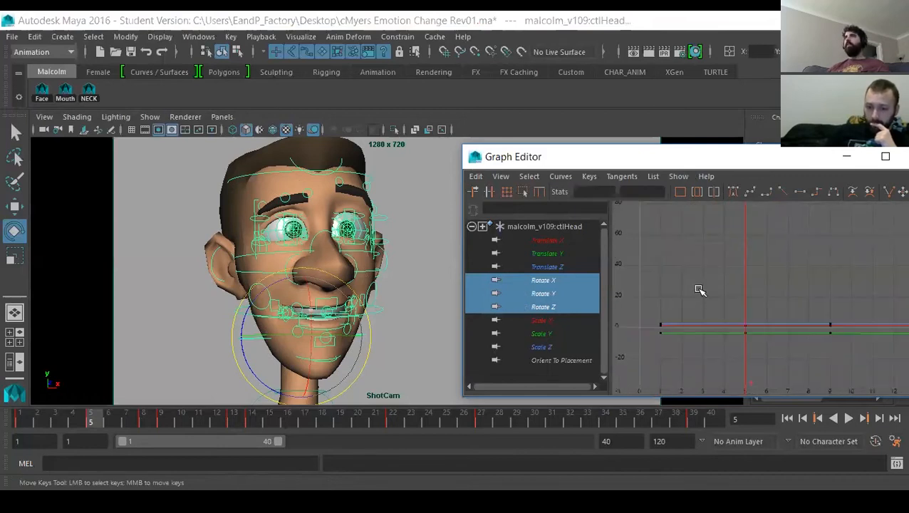
click(659, 334)
key(f)
scroll(712, 306, down, 3)
scroll(714, 277, up, 1)
scroll(762, 273, down, 5)
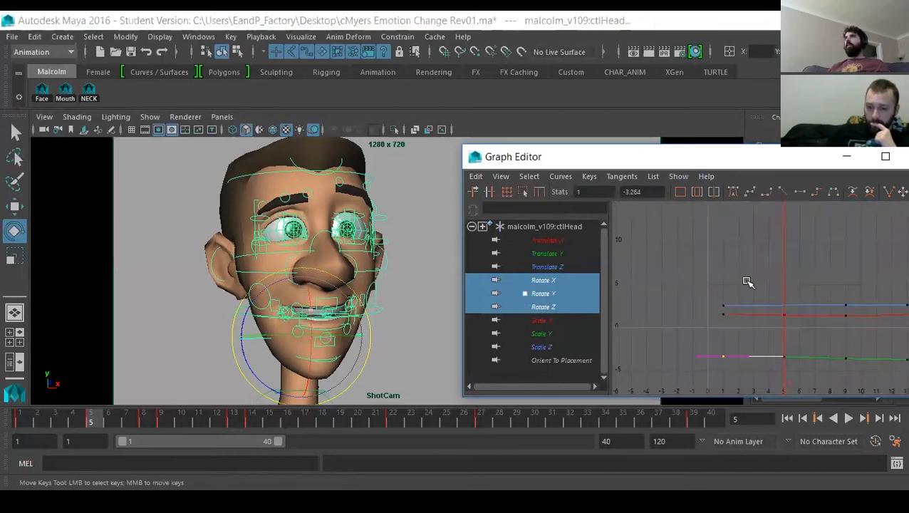
drag(791, 326, 792, 328)
key(f)
alt+right_drag(794, 359, 701, 335)
alt+middle_drag(787, 306, 754, 354)
alt+right_drag(799, 335, 739, 311)
alt+middle_drag(776, 356, 625, 340)
click(745, 299)
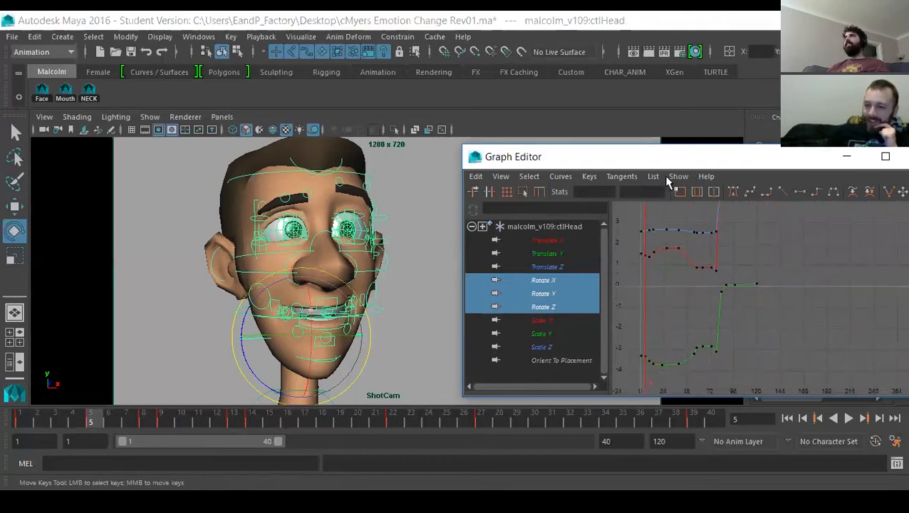
Reposition and widen the Graph Editor window so that its full set of curve tools is visible.
drag(676, 156, 422, 130)
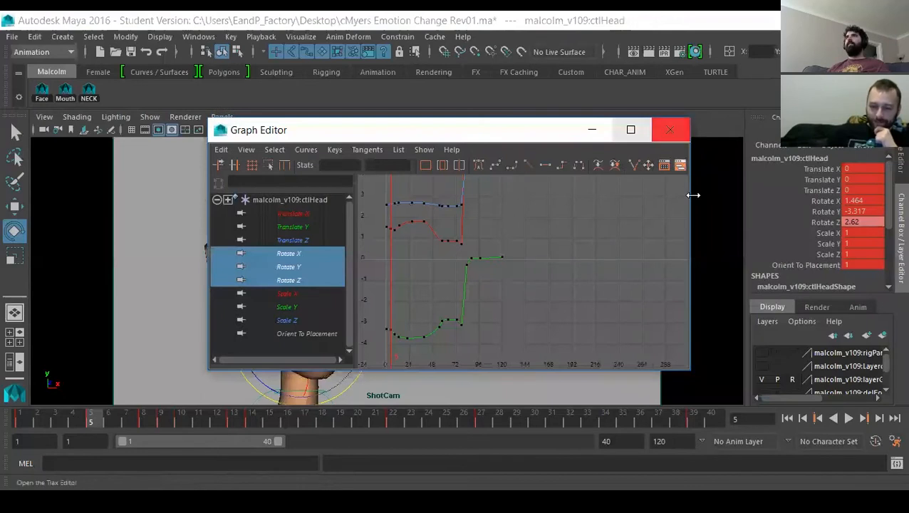
drag(690, 206, 821, 206)
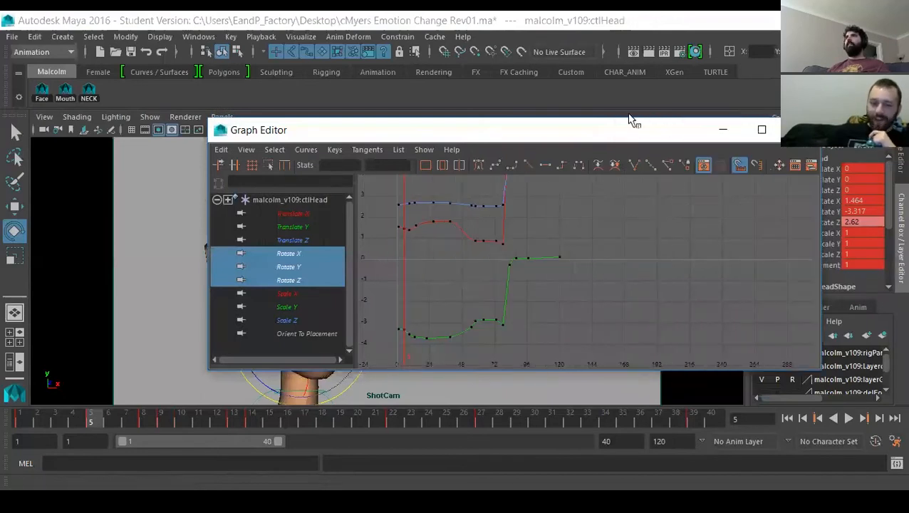
drag(626, 135, 478, 130)
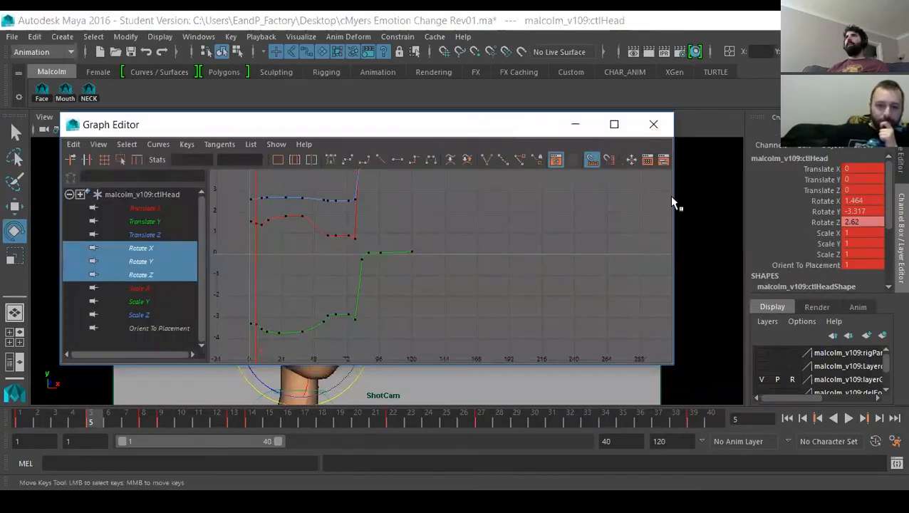
drag(674, 197, 838, 197)
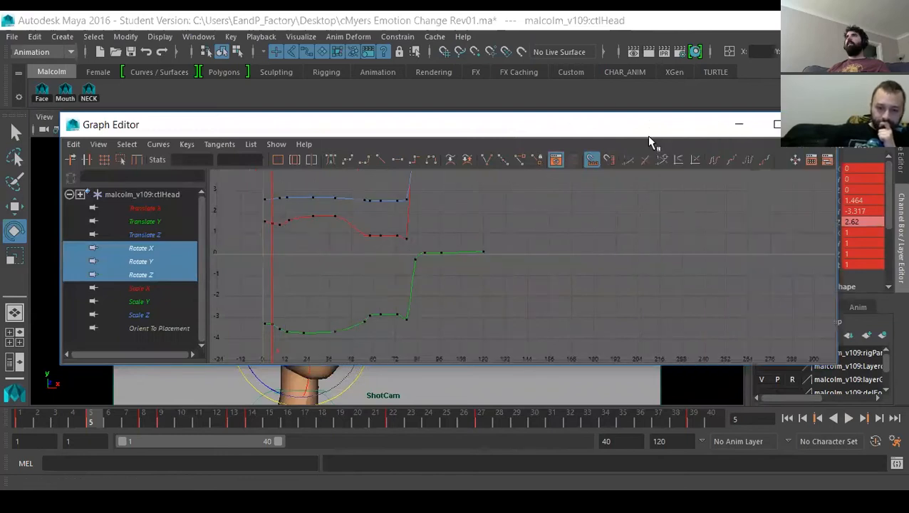
Normalize the display of the head's rotation curves and frame their opening keys.
click(628, 162)
alt+middle_drag(308, 283, 408, 283)
drag(348, 235, 399, 294)
key(f)
alt+middle_drag(383, 294, 417, 301)
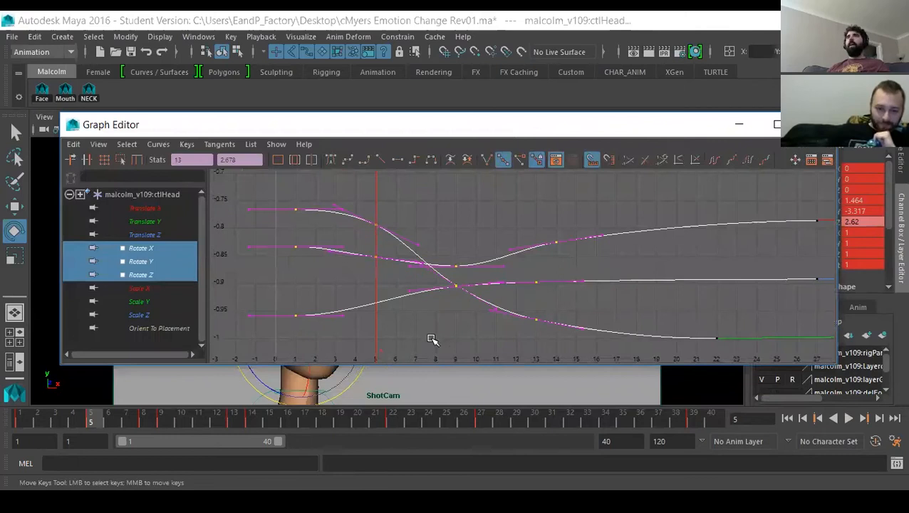
click(433, 340)
alt+right_drag(432, 340, 414, 326)
alt+middle_drag(414, 326, 423, 323)
Scrub through to frame 27 and move the head's Rotate X key there one frame earlier, to frame 26.
drag(21, 423, 165, 421)
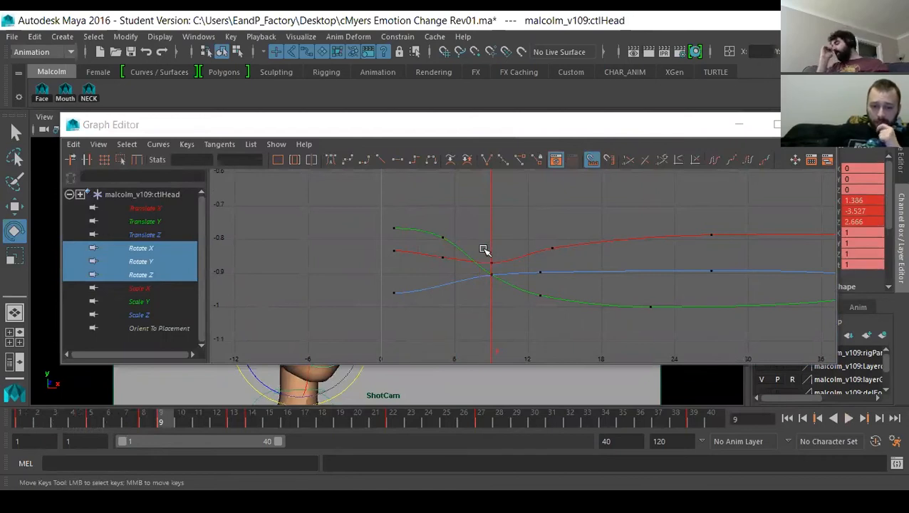
drag(507, 216, 566, 328)
drag(81, 425, 481, 422)
drag(640, 218, 776, 347)
alt+middle_drag(705, 284, 645, 285)
click(596, 203)
drag(605, 202, 672, 255)
shift+middle_drag(672, 256, 656, 262)
click(466, 280)
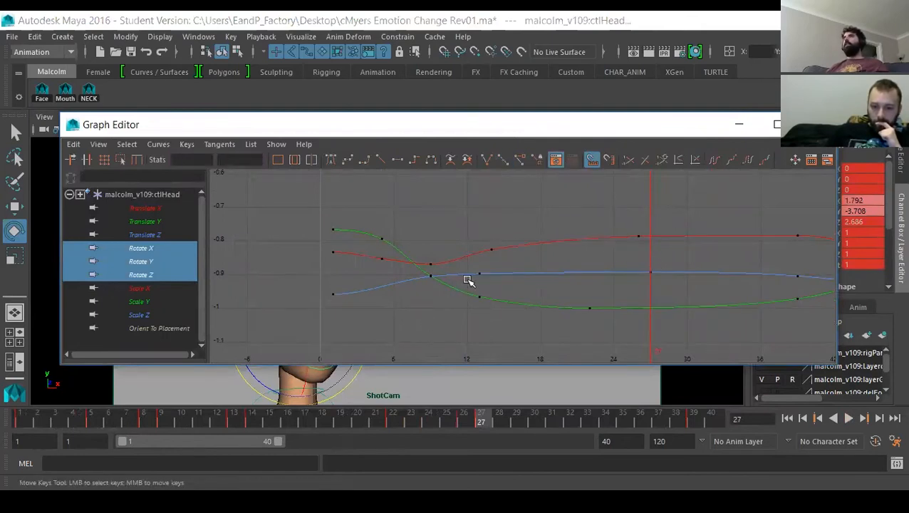
Move the head's Rotate Y key at frame 13 one frame earlier, to frame 12.
drag(470, 293, 491, 313)
shift+middle_drag(486, 311, 477, 317)
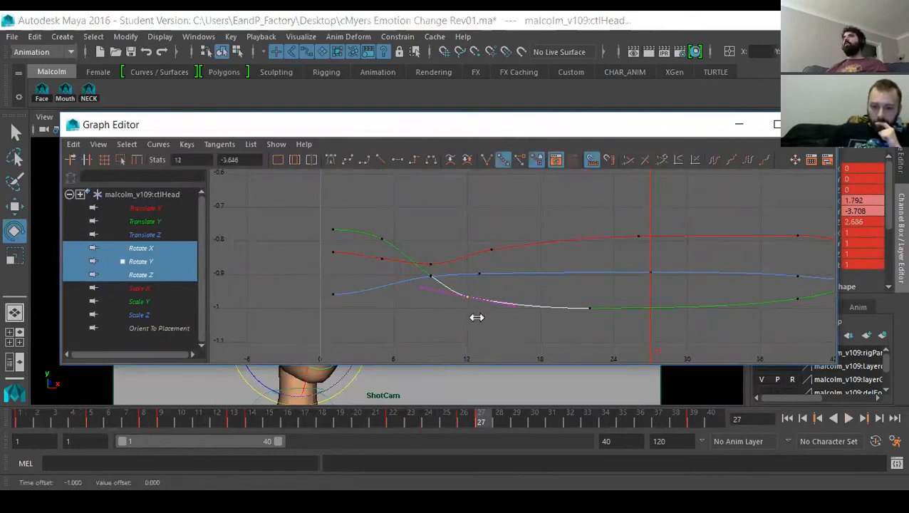
drag(366, 218, 392, 236)
Move the head's Rotate Y keys at frames 5 and 9 one frame earlier, to frames 4 and 8.
alt+right_drag(393, 306, 534, 281)
alt+middle_drag(534, 281, 744, 249)
alt+right_drag(744, 250, 516, 278)
alt+middle_drag(517, 278, 534, 300)
drag(395, 213, 436, 254)
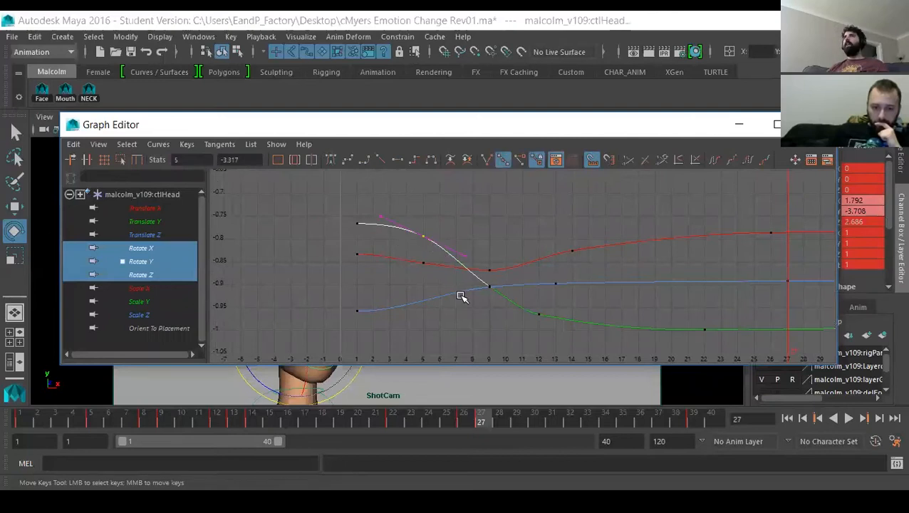
alt+right_drag(465, 297, 462, 272)
drag(457, 281, 505, 311)
key(a)
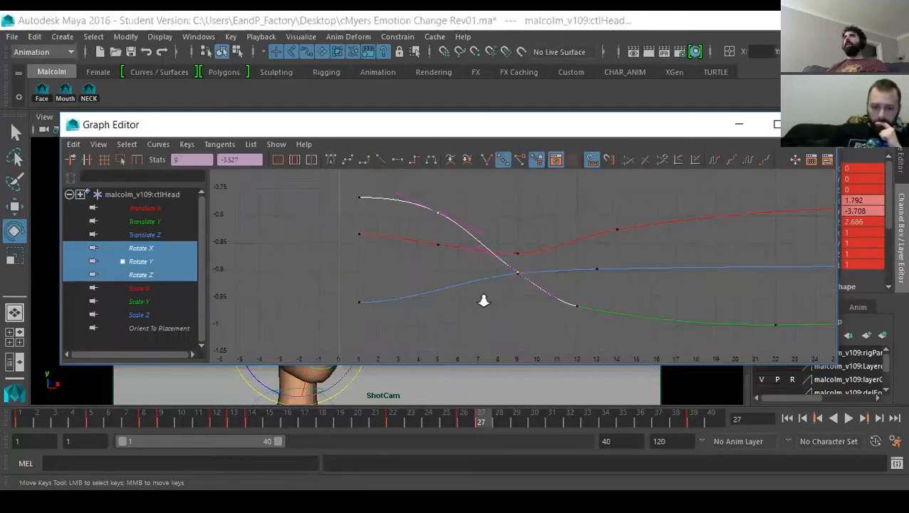
shift+middle_drag(513, 301, 479, 327)
click(466, 248)
alt+middle_drag(551, 286, 429, 264)
key(a)
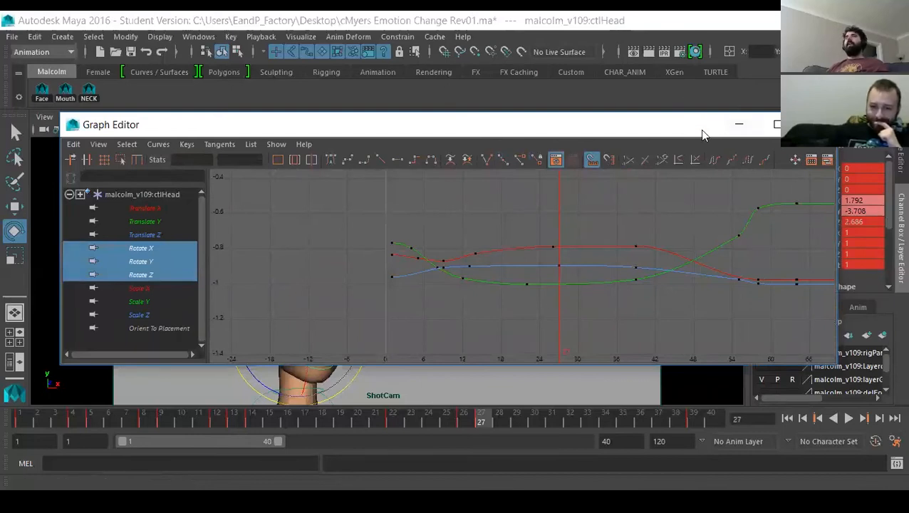
Move the Graph Editor clear of the character and play the animation from the start to review the offset head rotation.
drag(700, 129, 645, 474)
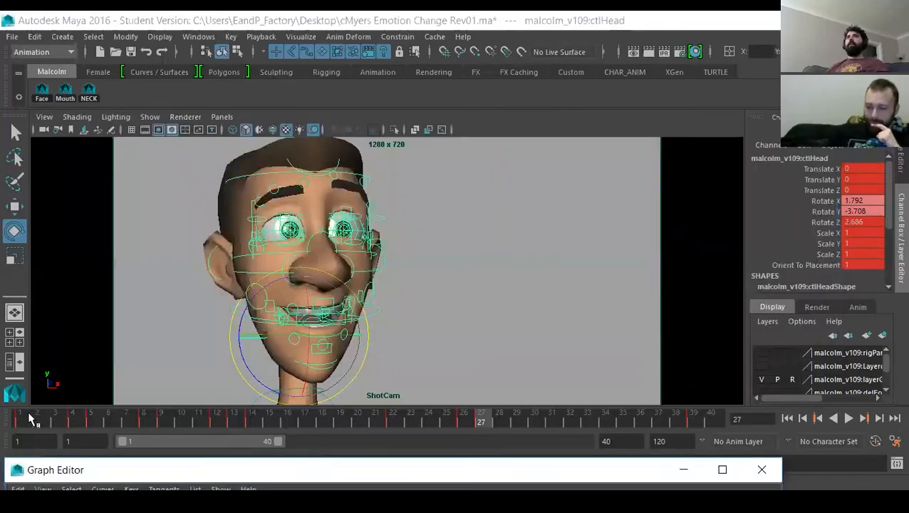
click(32, 419)
click(849, 419)
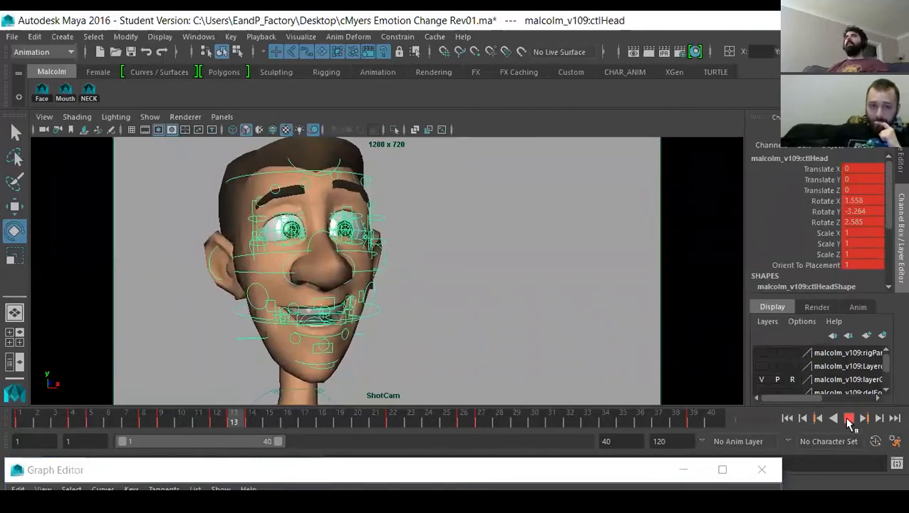
click(848, 418)
Deselect the head control and select the main jaw control (ctlJaw) again.
click(242, 329)
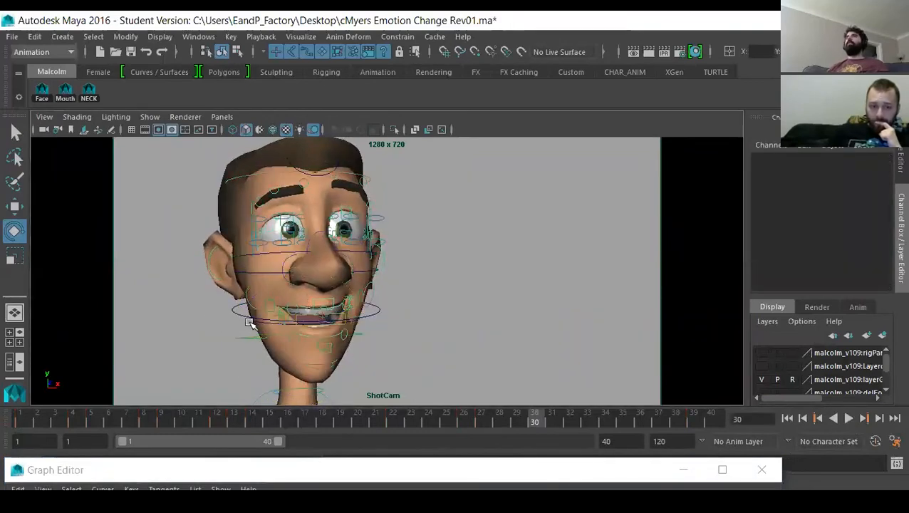
click(252, 323)
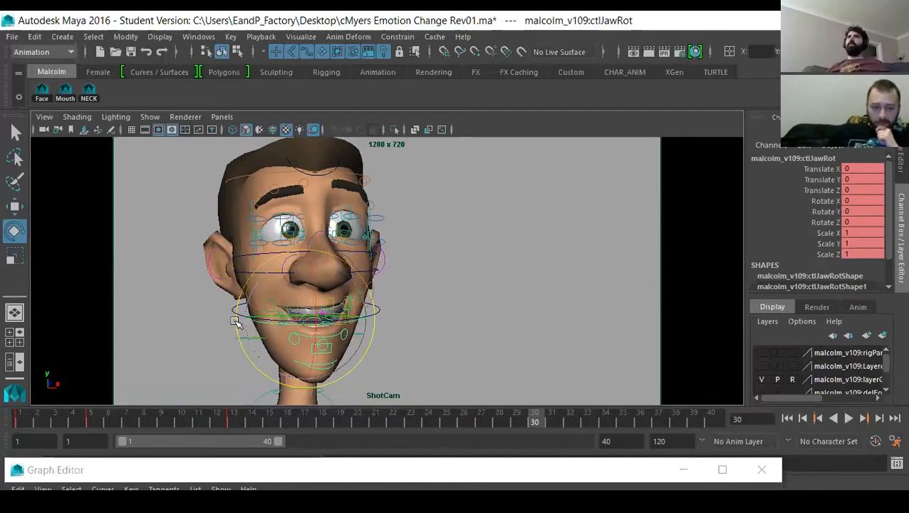
click(221, 307)
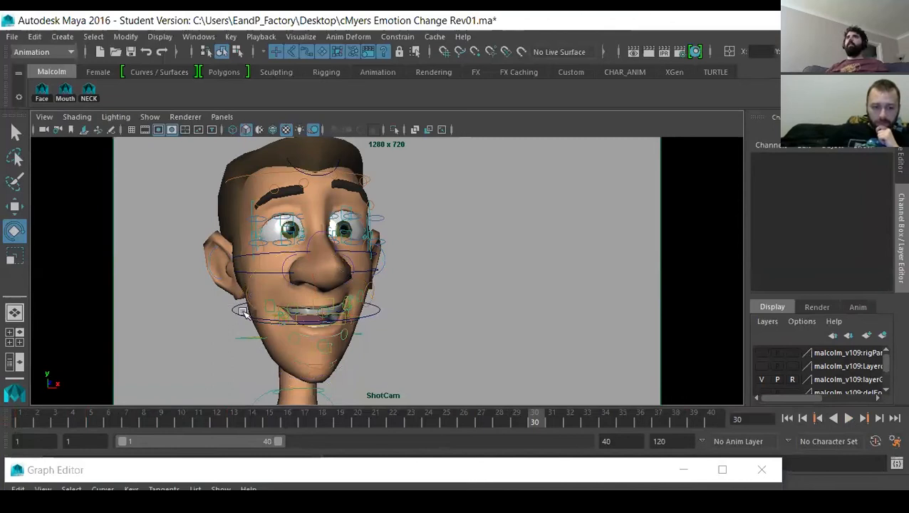
click(238, 313)
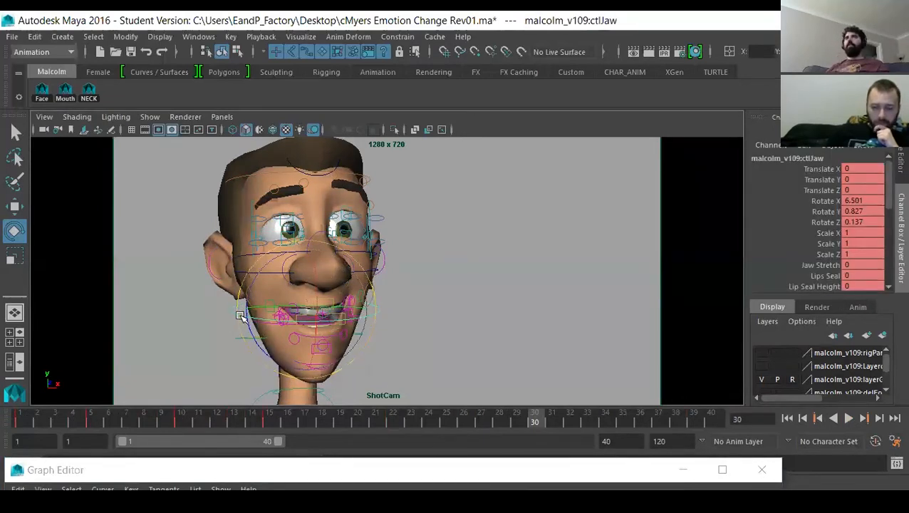
Reselect the main jaw control (ctlJaw), then bring the Graph Editor back into view, narrow it and place it beside the character's face.
click(470, 363)
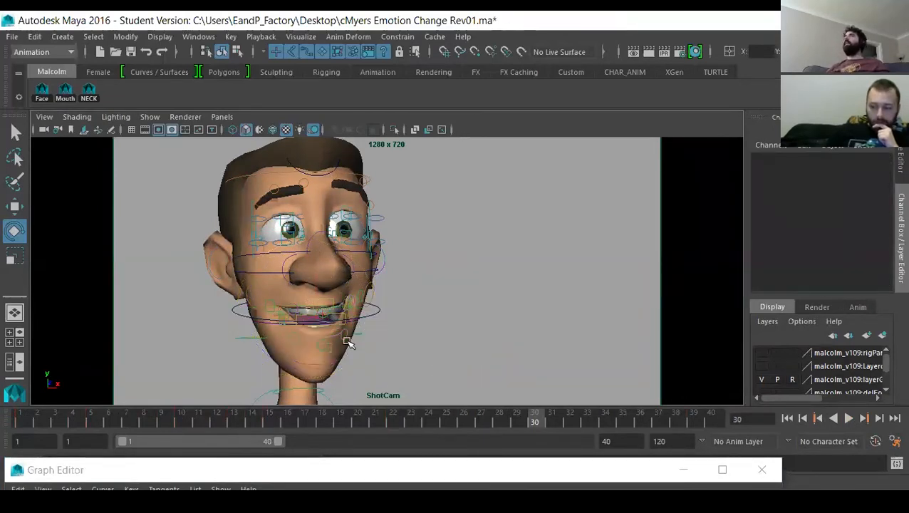
click(229, 309)
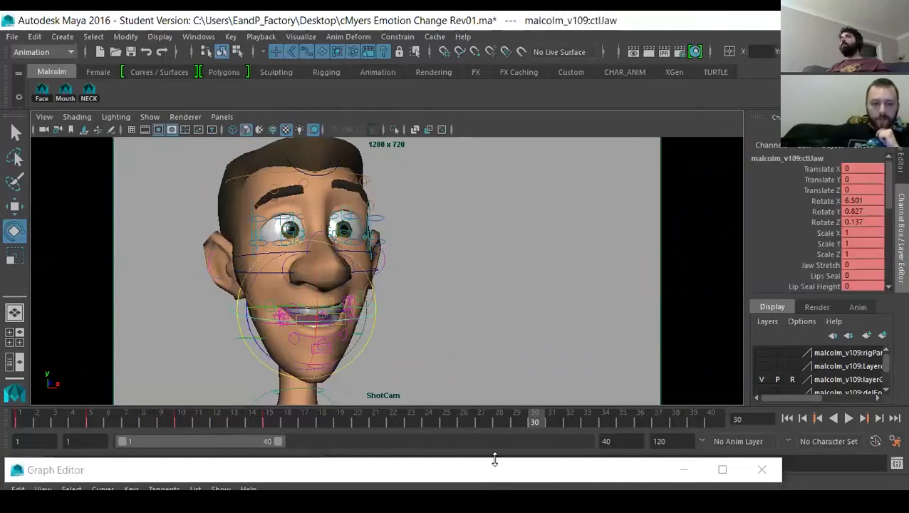
click(495, 460)
drag(504, 458, 545, 158)
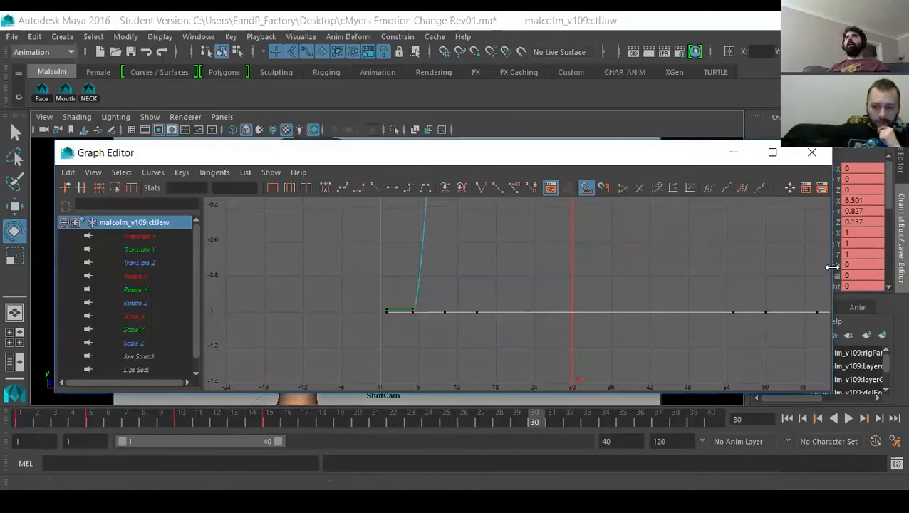
drag(832, 266, 560, 266)
drag(290, 157, 661, 156)
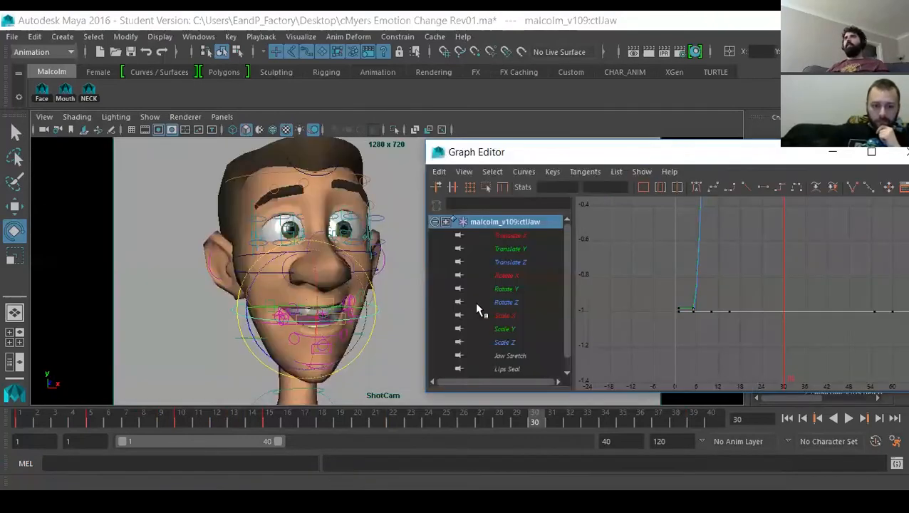
Isolate and frame the jaw's Rotate X, Rotate Y and Rotate Z curves, and return to frame 1.
click(504, 275)
shift+click(506, 288)
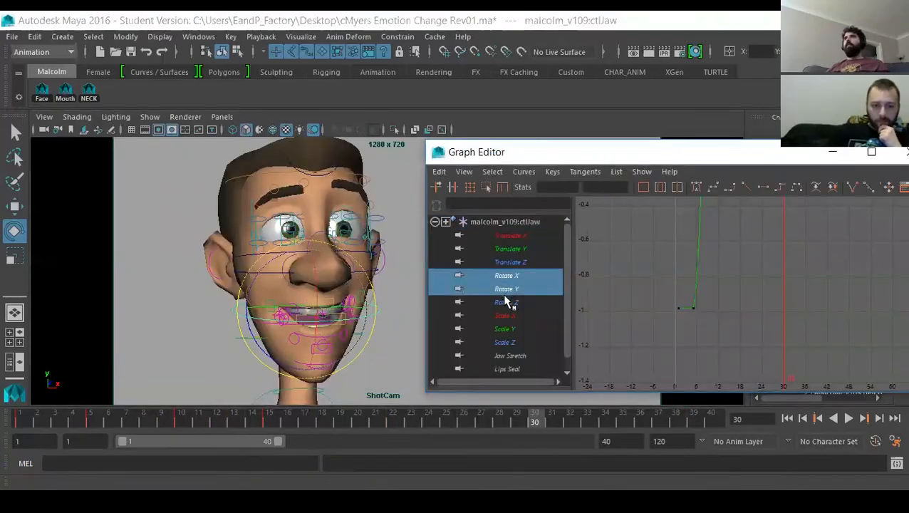
shift+click(507, 302)
key(f)
alt+middle_drag(737, 283, 811, 282)
click(20, 416)
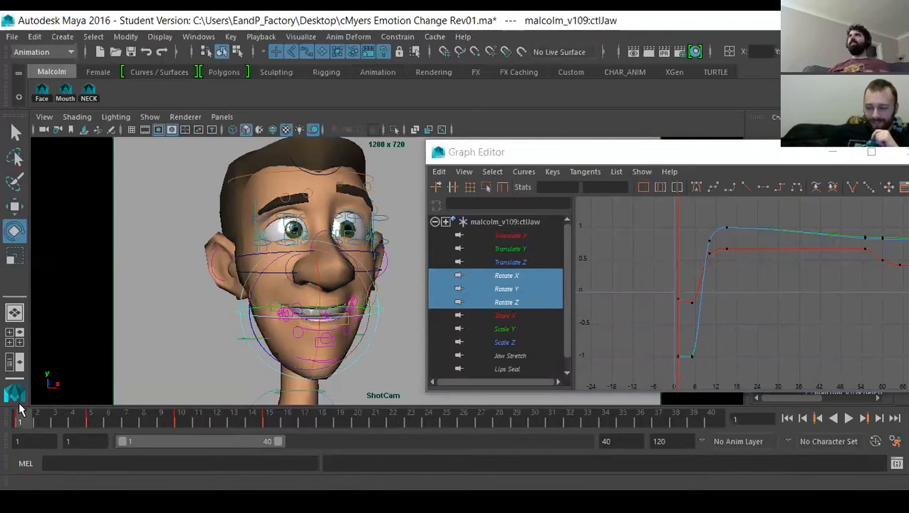
Isolate the jaw's Rotate X curve and lower its keys at frame 10 to 5.428 and frame 15 to 6.119.
click(504, 277)
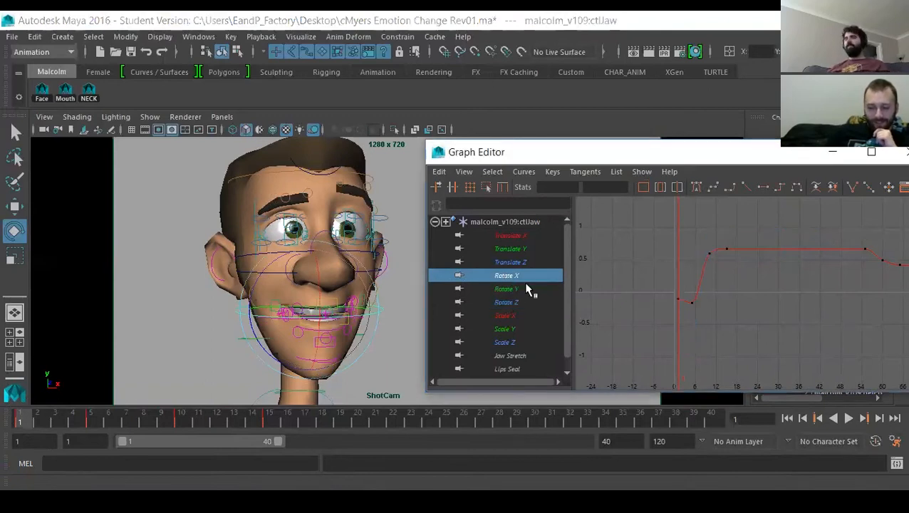
key(f)
alt+middle_drag(698, 295, 773, 282)
scroll(734, 279, up, 6)
alt+middle_drag(728, 226, 707, 321)
alt+middle_drag(710, 284, 710, 322)
drag(621, 256, 707, 318)
alt+middle_drag(660, 312, 698, 308)
scroll(749, 292, down, 5)
click(715, 348)
drag(658, 283, 681, 309)
scroll(689, 306, up, 5)
alt+middle_drag(705, 295, 719, 325)
alt+middle_drag(762, 295, 612, 303)
scroll(760, 296, down, 4)
alt+middle_drag(781, 293, 759, 292)
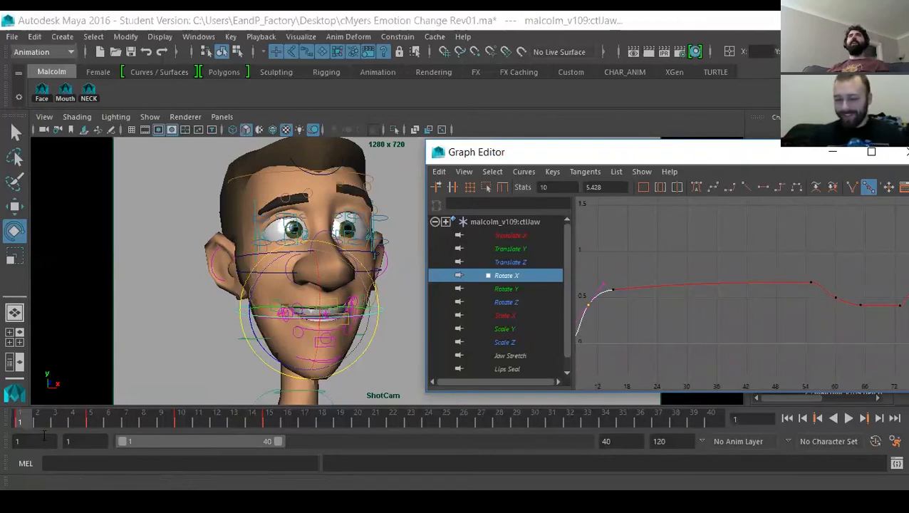
Play the animation from frame 1 and scrub up to frame 10 to review the adjusted jaw opening.
click(20, 426)
key(alt+v)
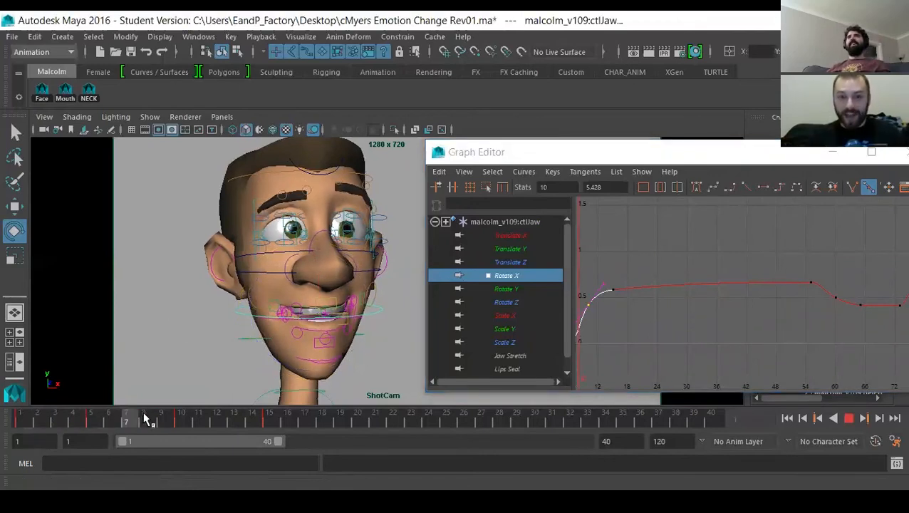
drag(72, 422, 181, 422)
Move the jaw's Rotate X keys at frames 5, 10 and 15 four frames later, to frames 9, 14 and 19.
alt+middle_drag(665, 315, 692, 324)
scroll(738, 302, down, 1)
click(703, 340)
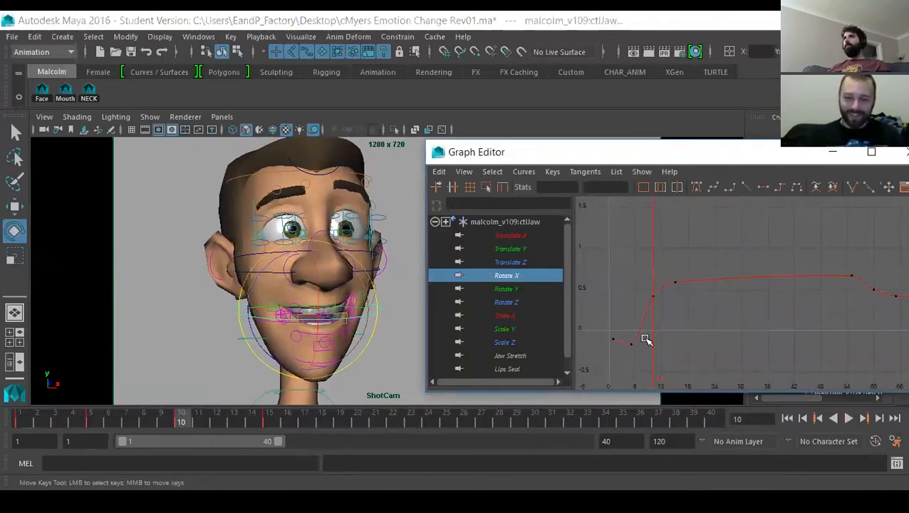
drag(609, 262, 716, 362)
key(w)
shift+middle_drag(681, 345, 698, 341)
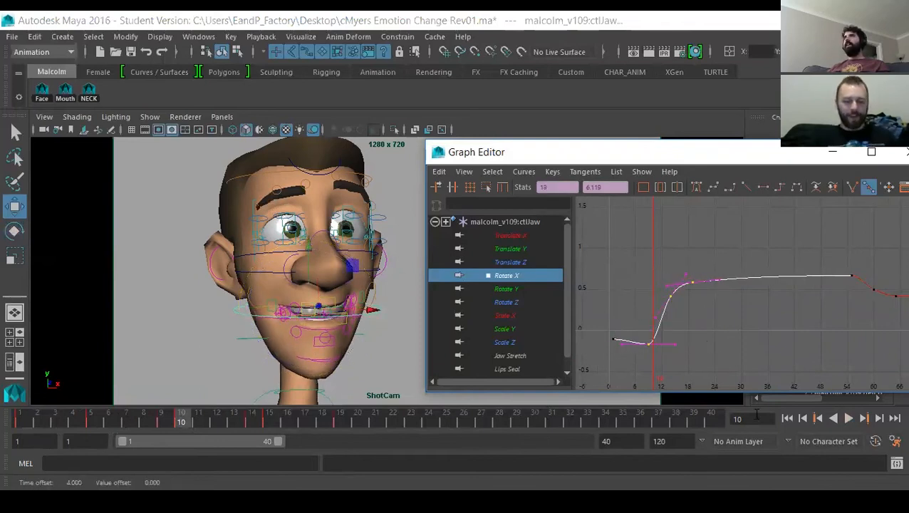
Play the animation from the start to review the delayed Rotate X jaw motion.
click(786, 418)
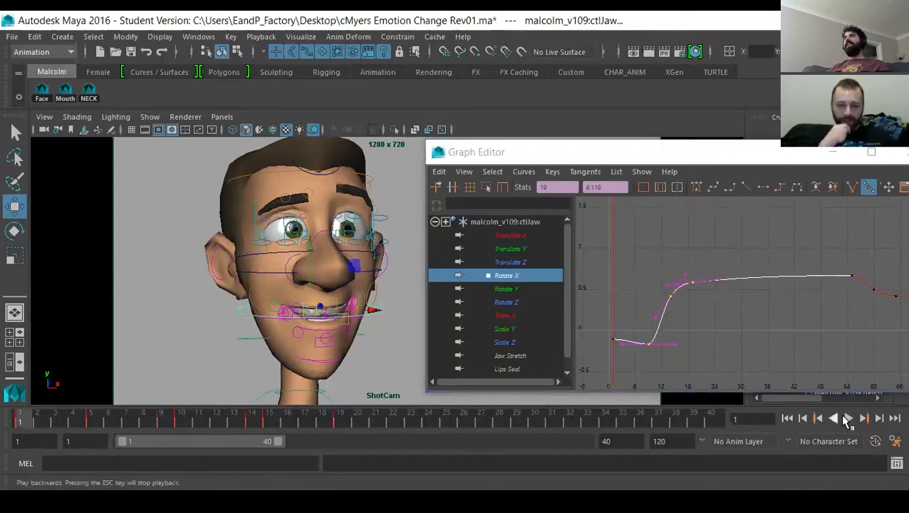
click(849, 418)
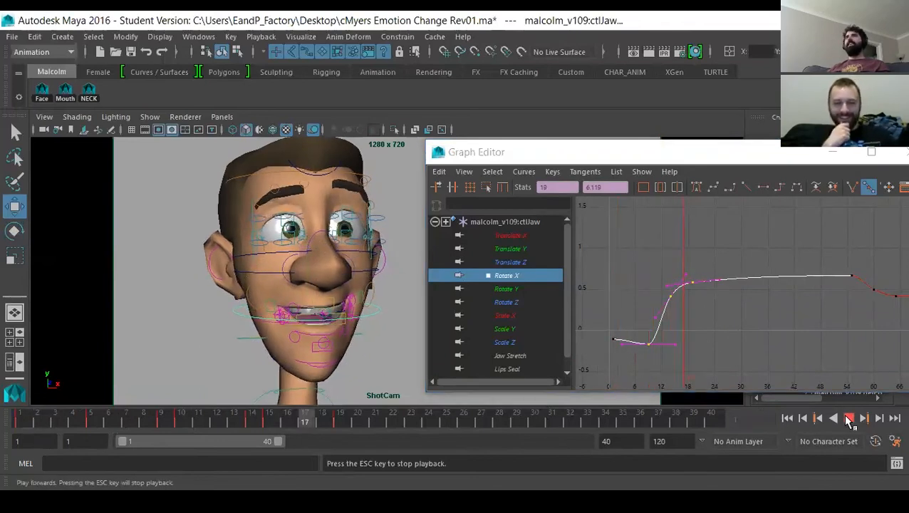
click(849, 418)
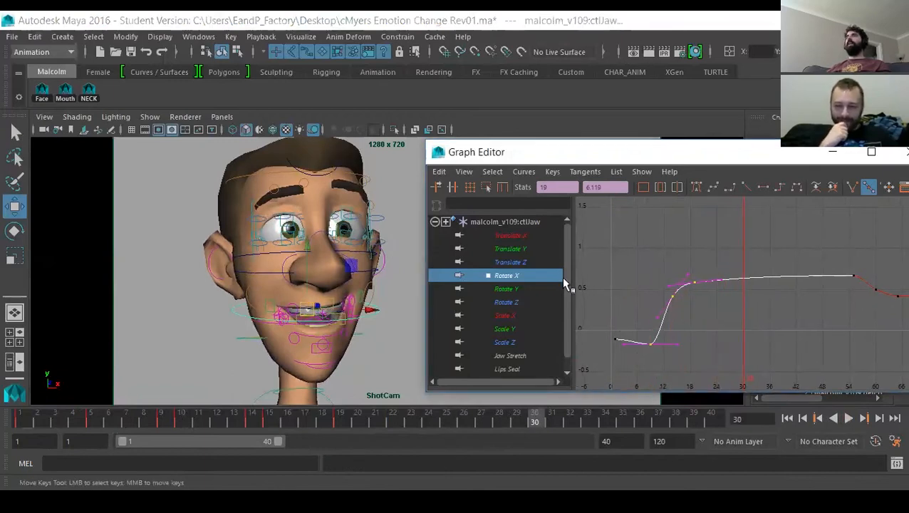
Move the jaw's Rotate Y and Rotate Z keys at frames 5, 10 and 15 five frames later, to frames 10, 15 and 20.
drag(507, 292, 507, 301)
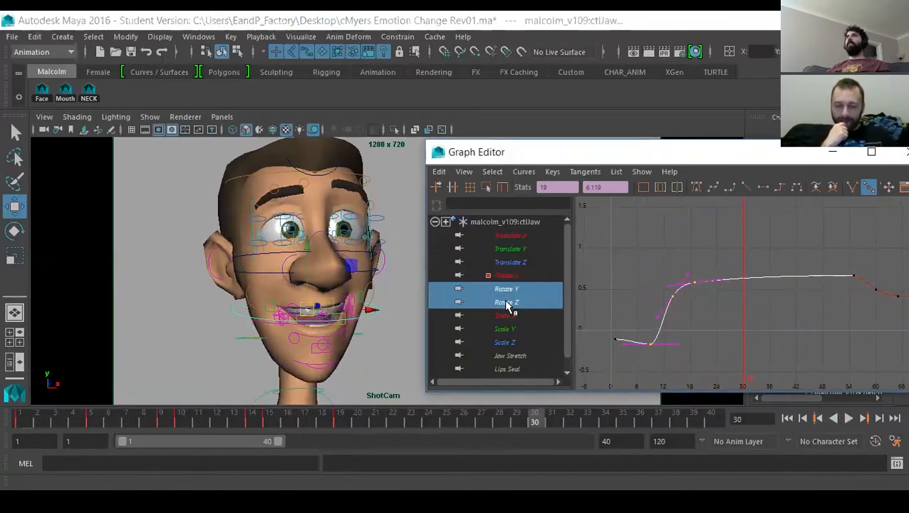
click(652, 288)
key(a)
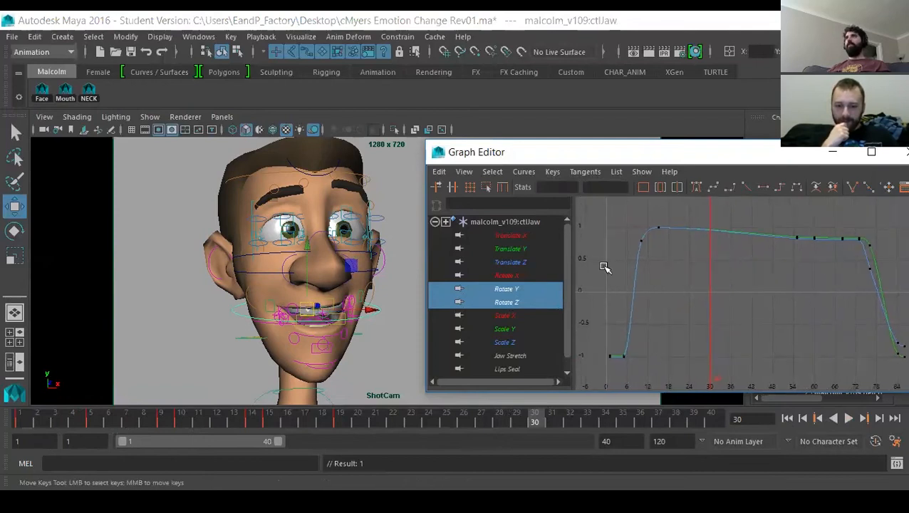
drag(618, 204, 673, 370)
middle_drag(667, 307, 684, 306)
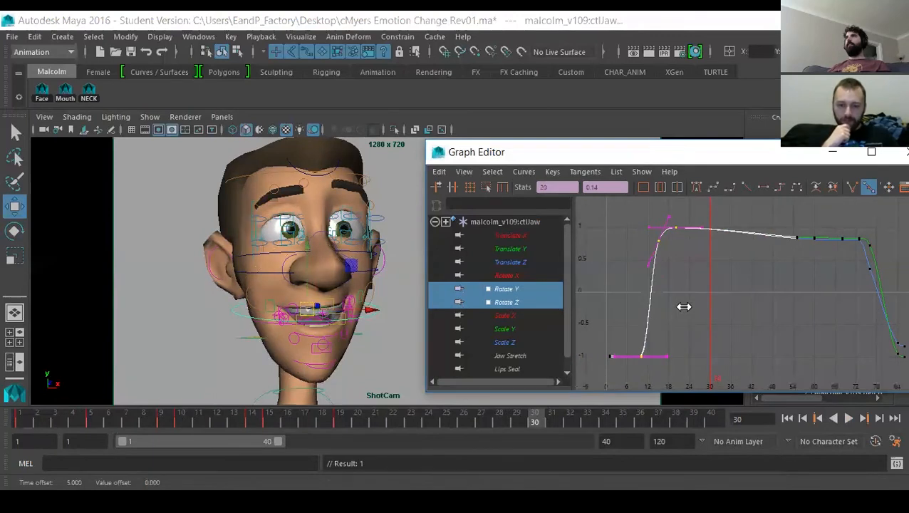
Show all three jaw rotation curves together and play the animation from the start repeatedly to review the delayed jaw timing.
ctrl+click(507, 276)
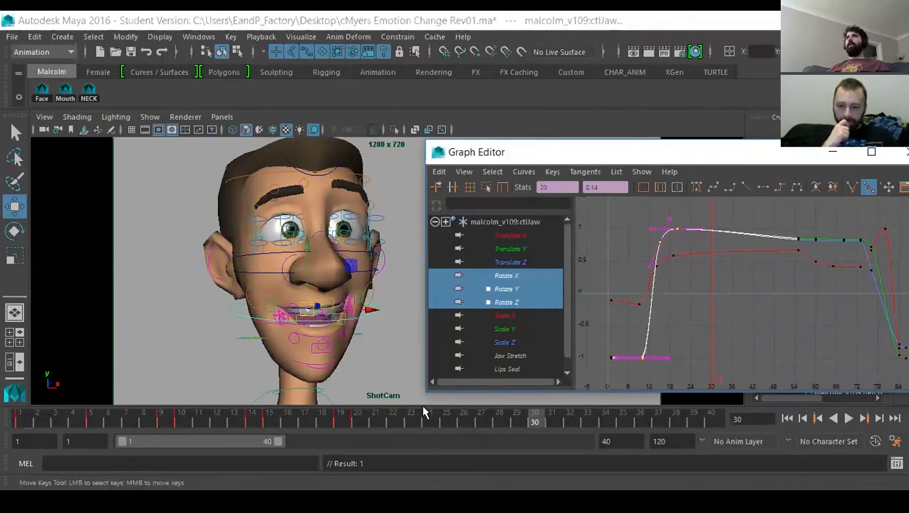
click(358, 420)
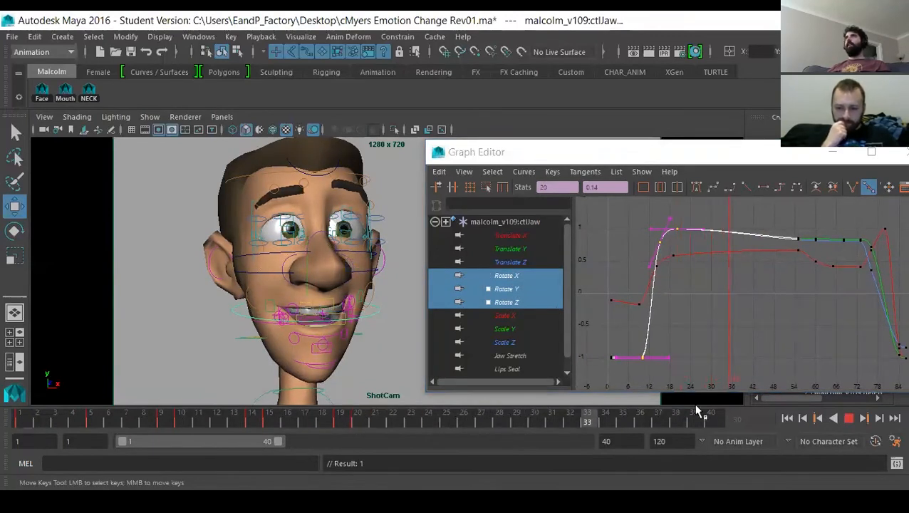
click(787, 419)
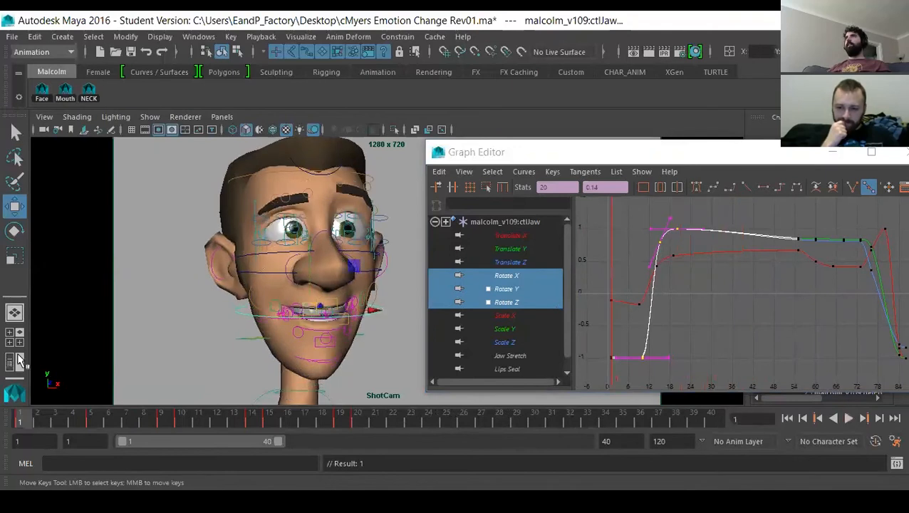
click(848, 419)
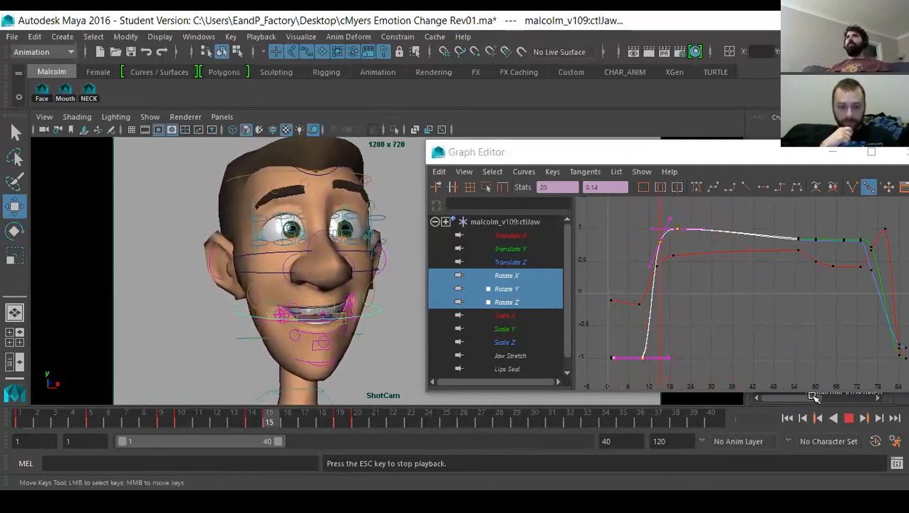
click(849, 421)
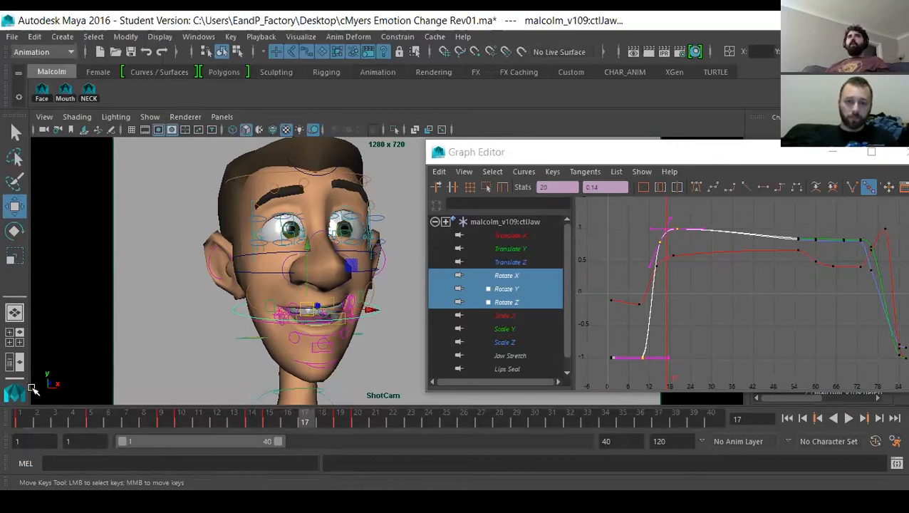
click(18, 423)
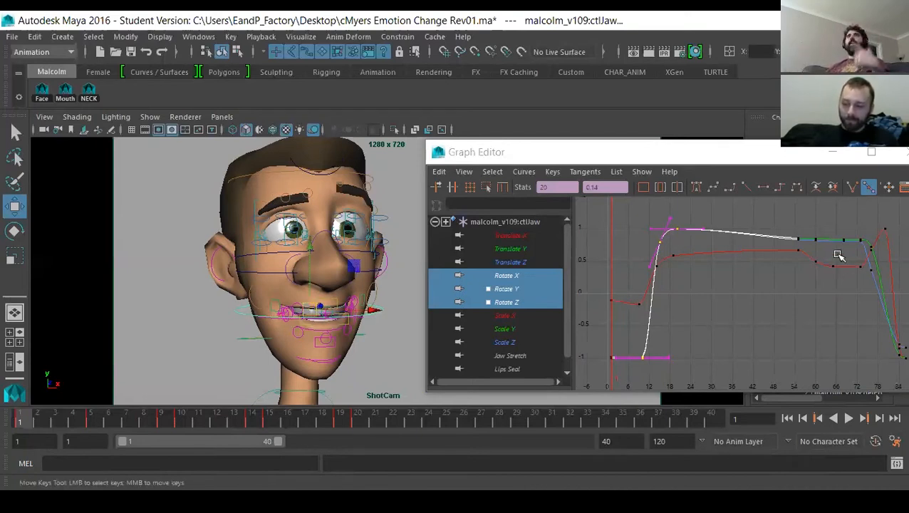
click(850, 418)
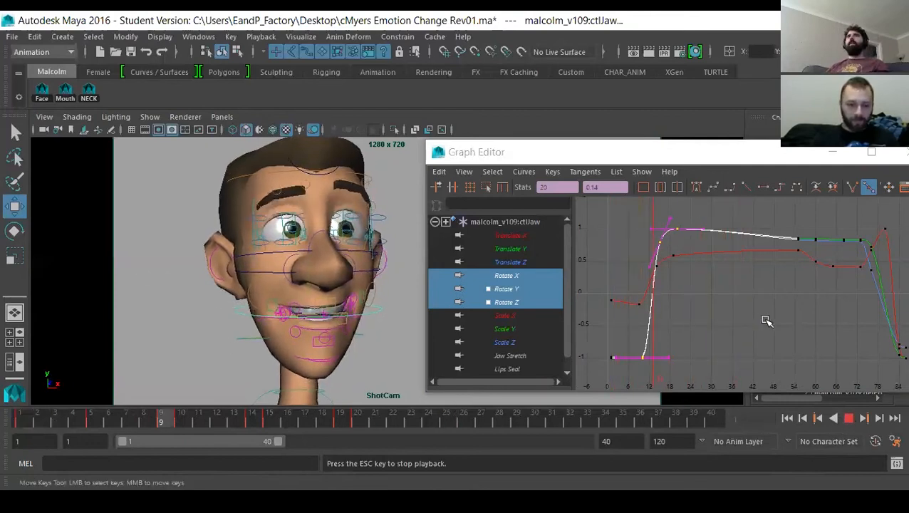
click(848, 419)
Shift the three delayed keys on each jaw rotation curve two frames earlier and play the animation from frame 1.
click(730, 333)
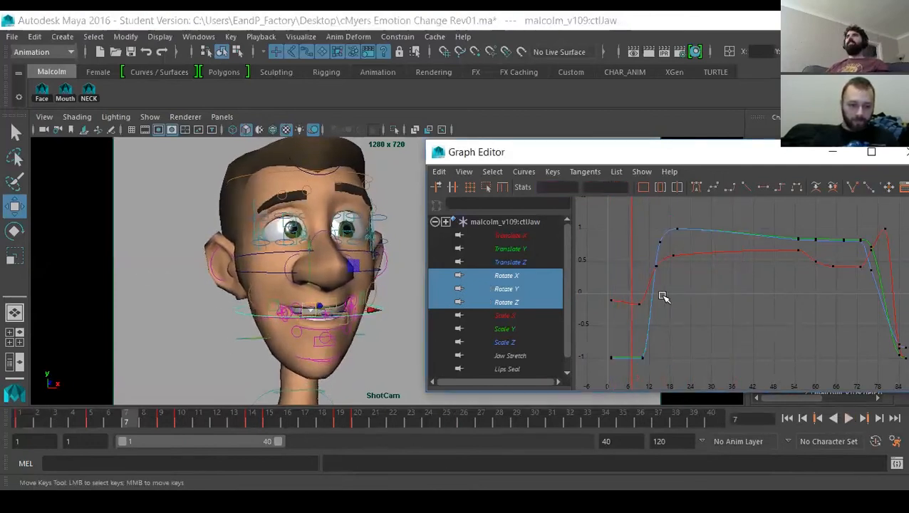
drag(624, 203, 707, 380)
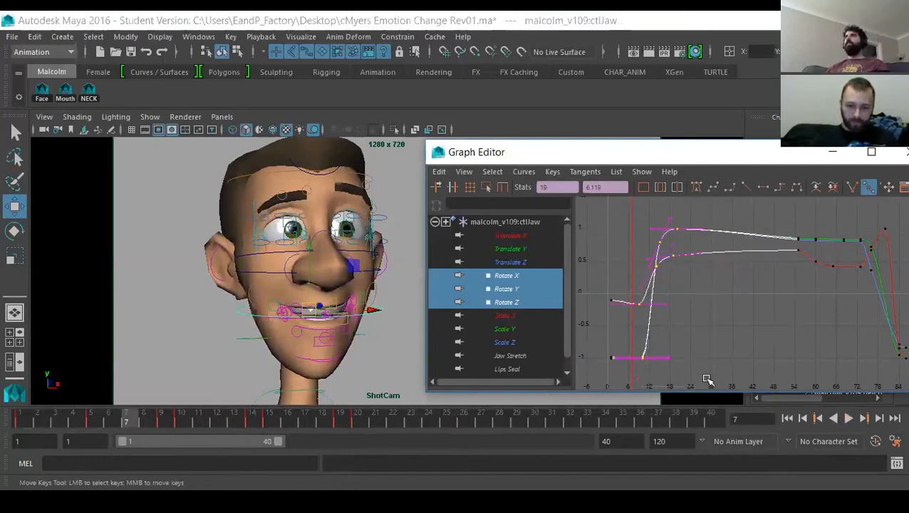
click(20, 418)
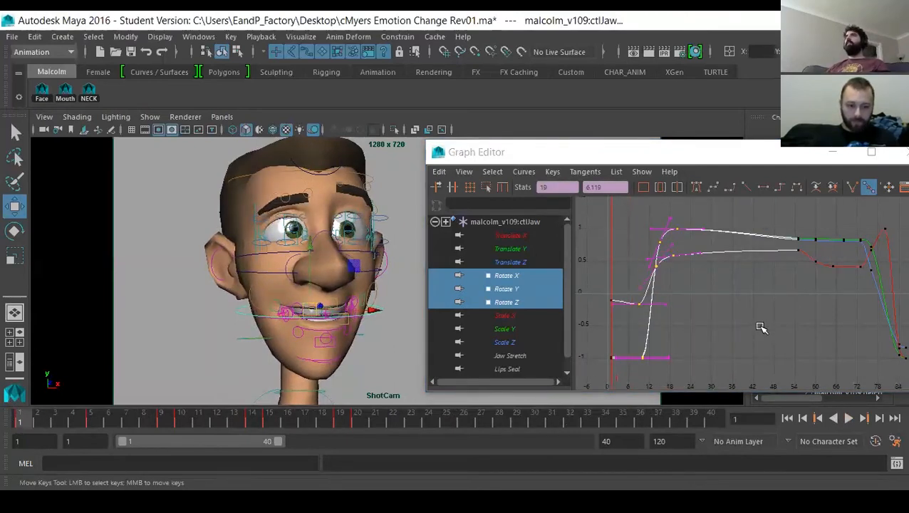
middle_drag(761, 327, 750, 326)
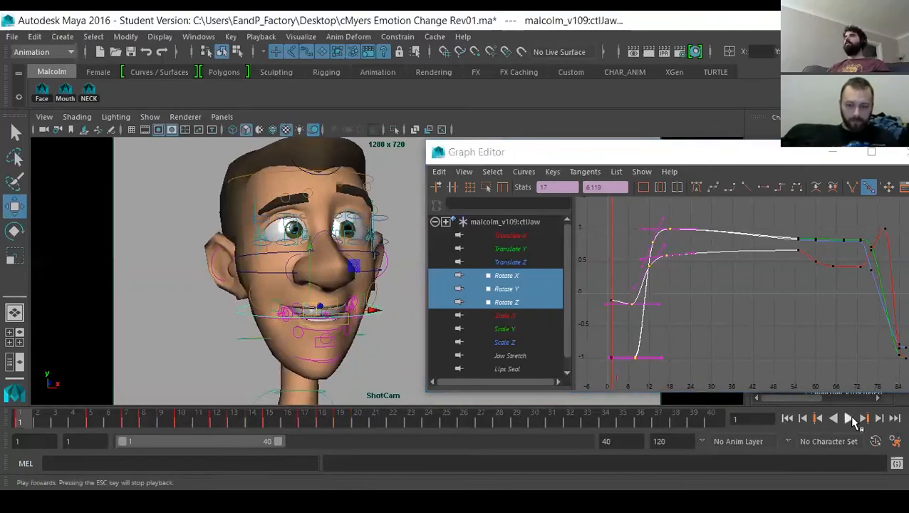
click(849, 419)
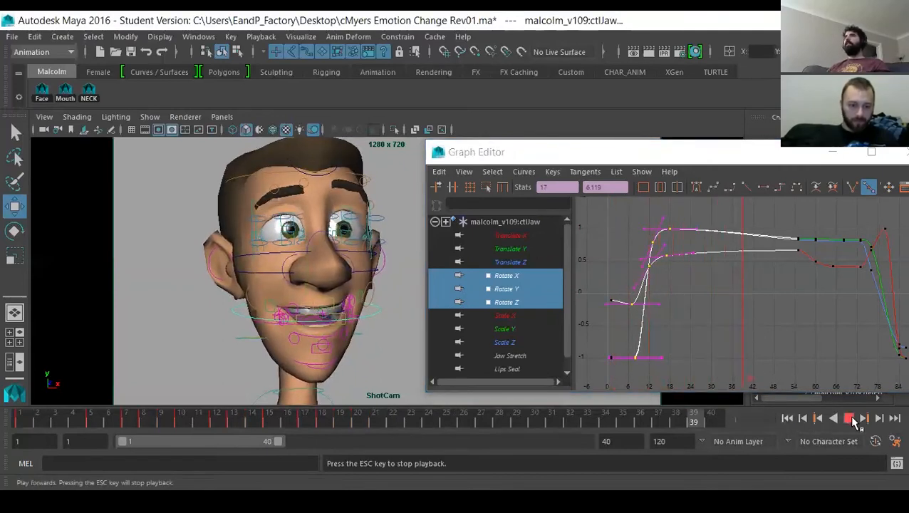
click(849, 419)
Shift the selected jaw rotation keys four frames later and play the animation from the start.
middle_drag(683, 314, 705, 316)
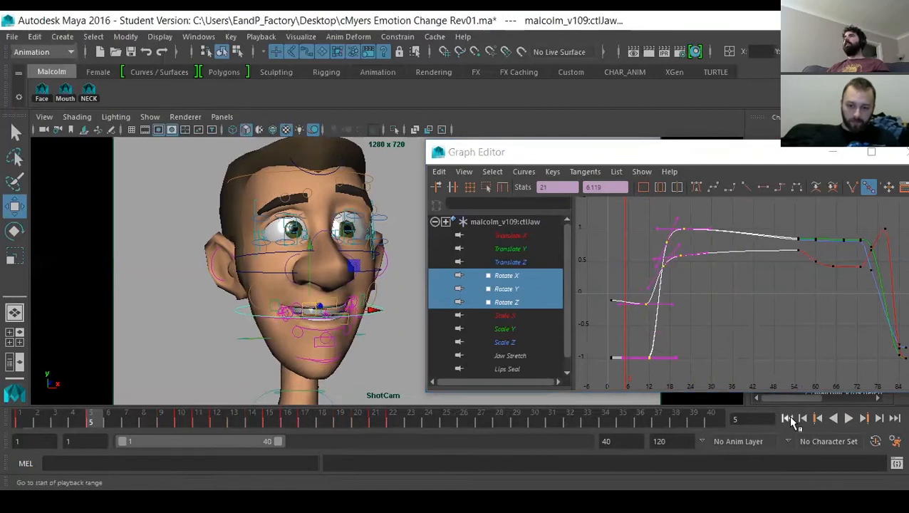
click(786, 419)
click(848, 418)
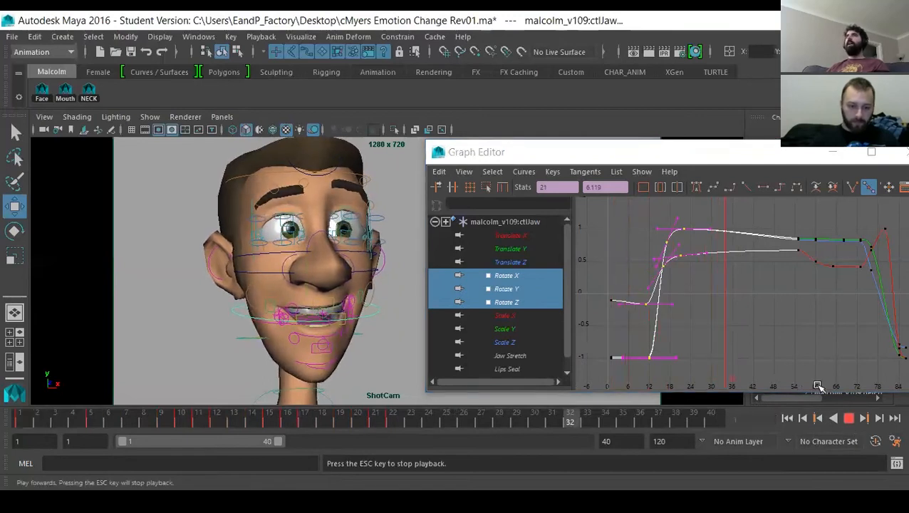
key(Escape)
Shift the selected jaw rotation keys five frames earlier, with the last Rotate X key at frame 16, and play from the start.
shift+middle_drag(688, 322, 666, 336)
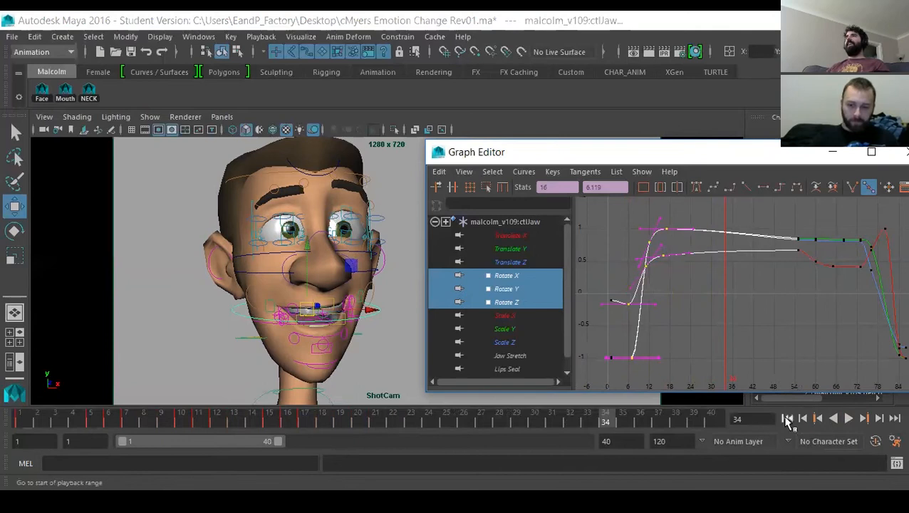
click(787, 418)
click(846, 418)
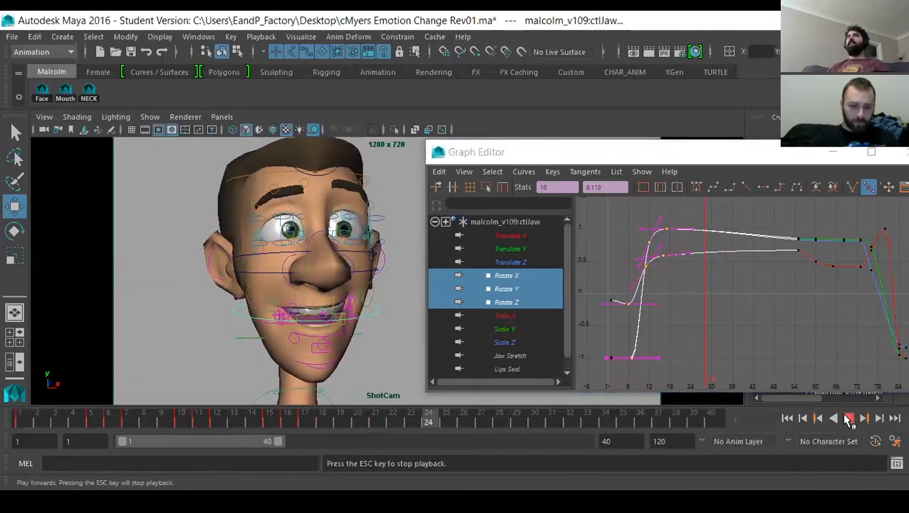
key(Escape)
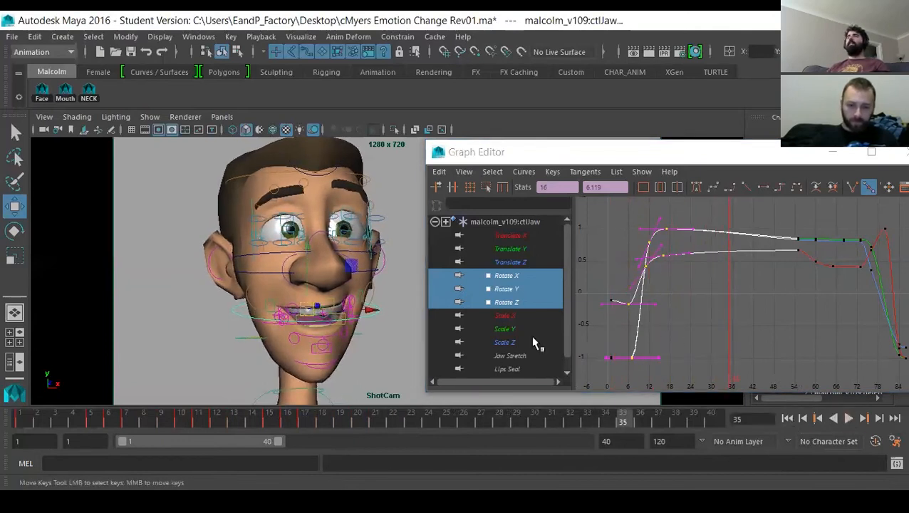
Move only the upper two keys of the rise on each jaw rotation curve one frame later.
drag(634, 218, 682, 288)
middle_drag(682, 288, 685, 288)
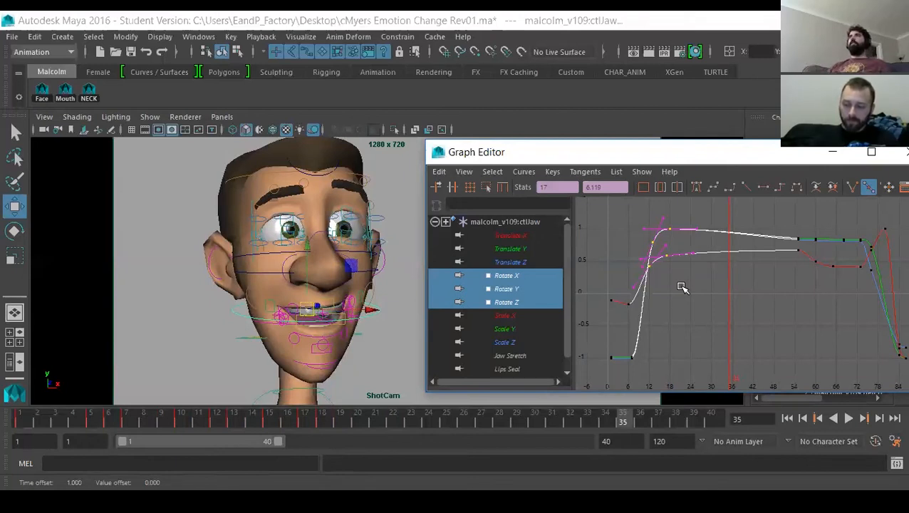
Lower the frame-7 key on the jaw's Rotate Y and Rotate Z curves slightly to form an anticipation dip.
drag(627, 346, 642, 367)
alt+middle_drag(641, 357, 644, 342)
key(f)
alt+middle_drag(667, 314, 671, 285)
shift+middle_drag(739, 297, 738, 310)
scroll(750, 308, down, 5)
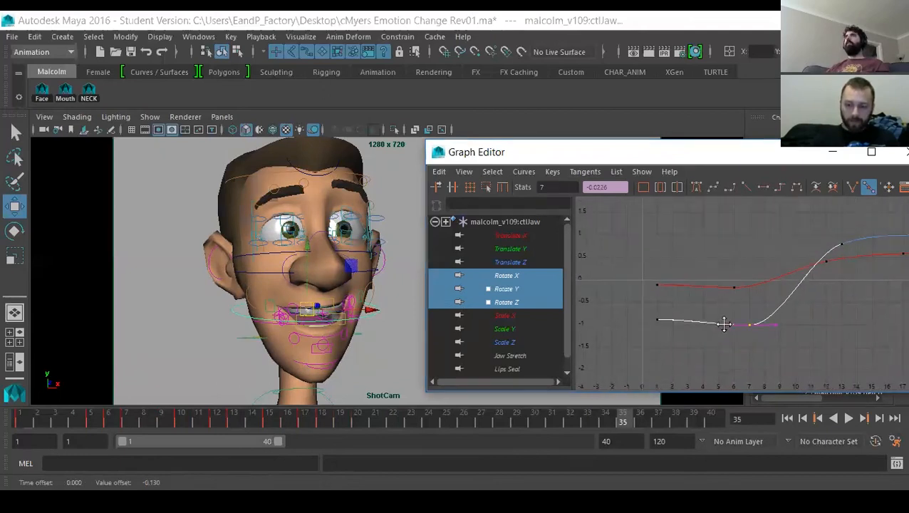
mouse_move(761, 299)
alt+right_down()
mouse_move(736, 300)
mouse_move(761, 296)
alt+right_up()
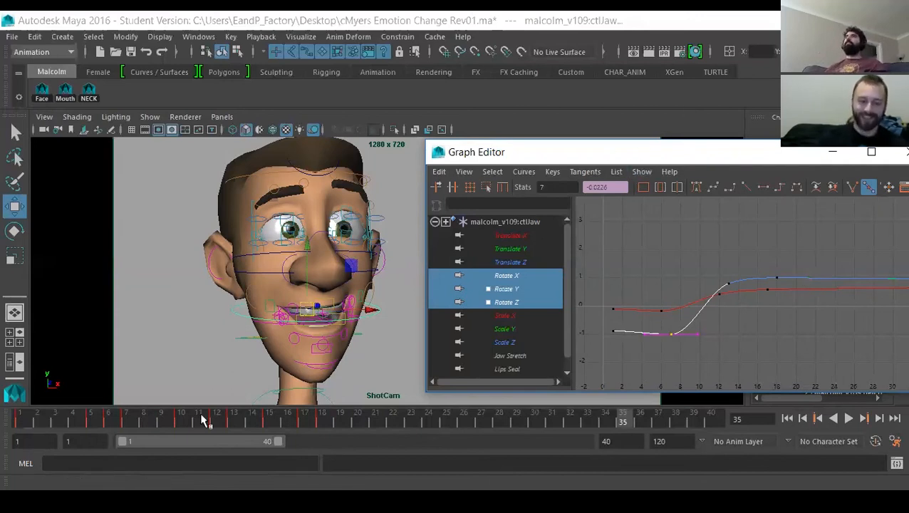
Play the animation from frame 1 through the shot camera to review the jaw's anticipation timing.
click(20, 418)
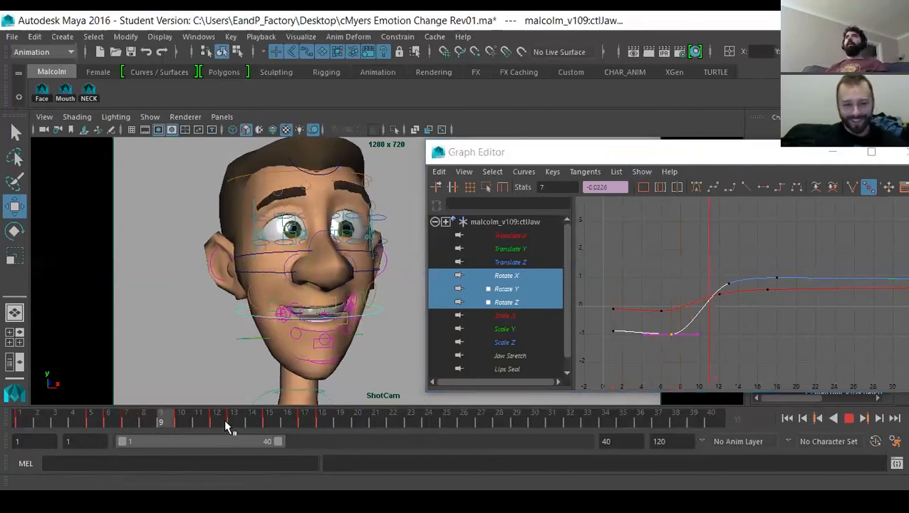
click(848, 418)
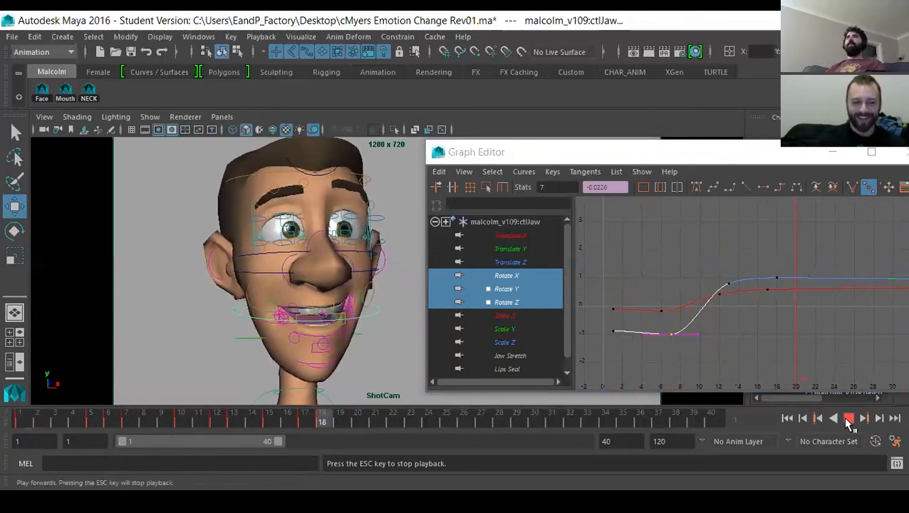
key(Escape)
drag(14, 417, 777, 417)
click(786, 418)
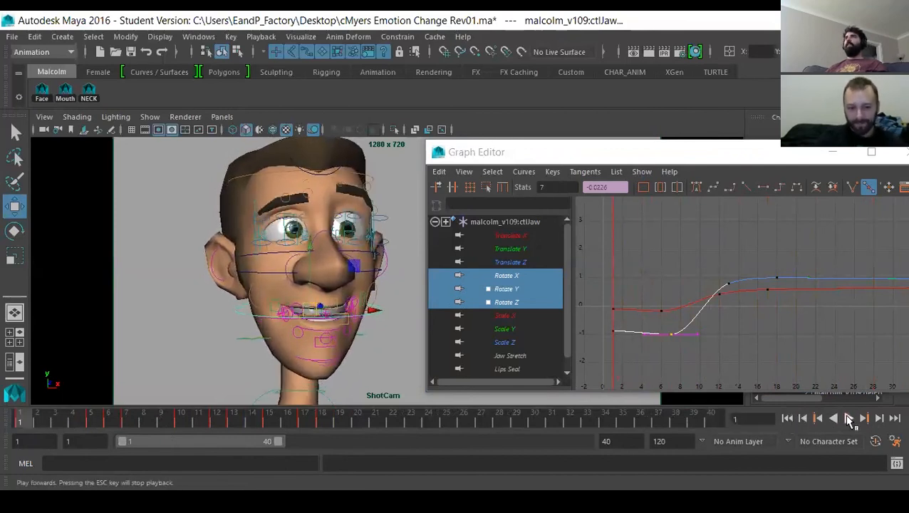
click(848, 418)
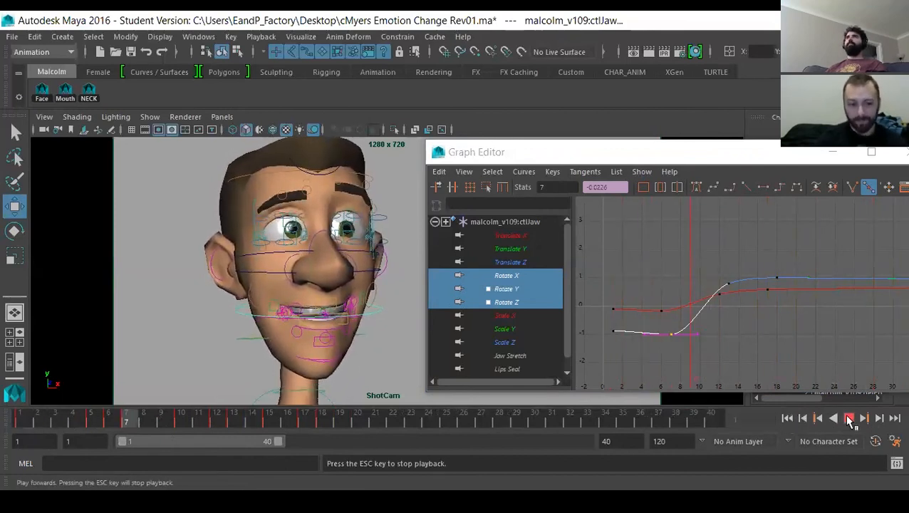
Switch the viewport to the persp camera, view the face from a three-quarter angle and stop playback.
click(221, 117)
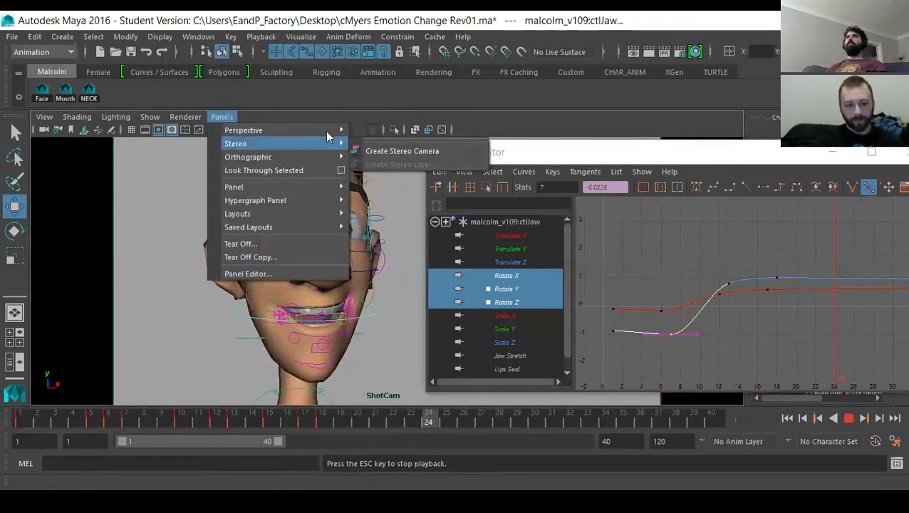
mouse_move(325, 130)
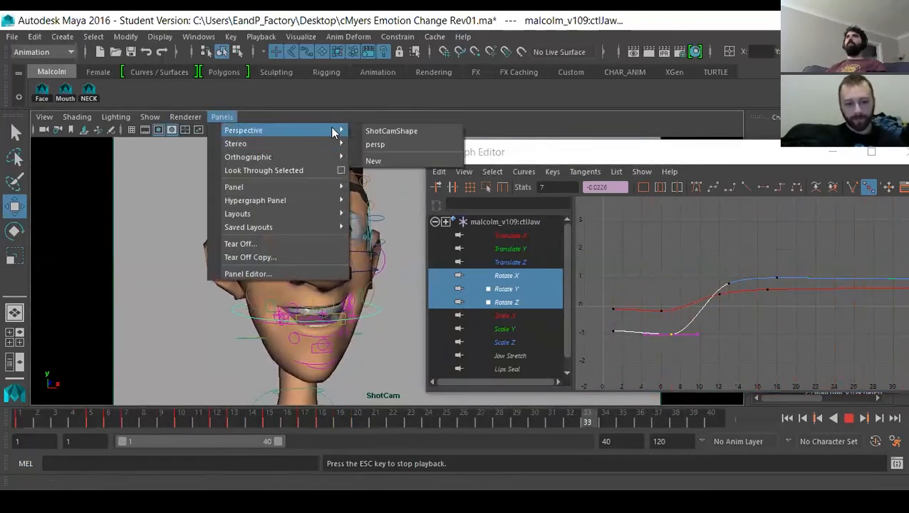
click(375, 144)
alt+drag(235, 285, 283, 318)
click(846, 418)
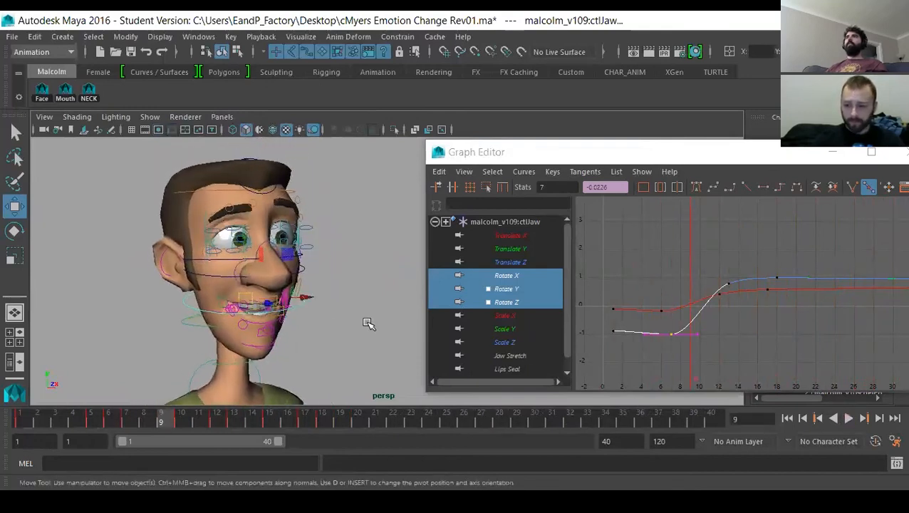
Select Malcolm's head, neck and upper chest controls together and frame all their animation curves.
click(123, 356)
click(181, 322)
alt+middle_drag(223, 389, 297, 304)
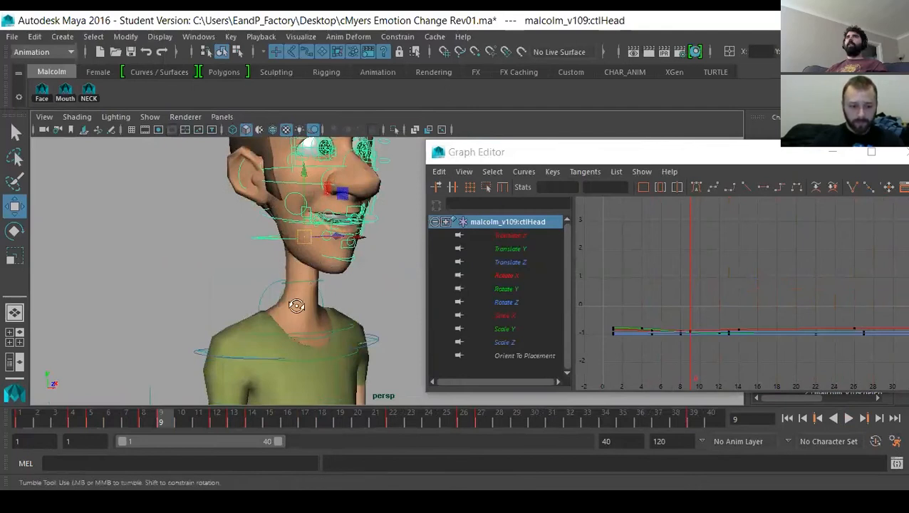
shift+click(349, 326)
shift+click(351, 354)
alt+middle_drag(352, 354, 341, 380)
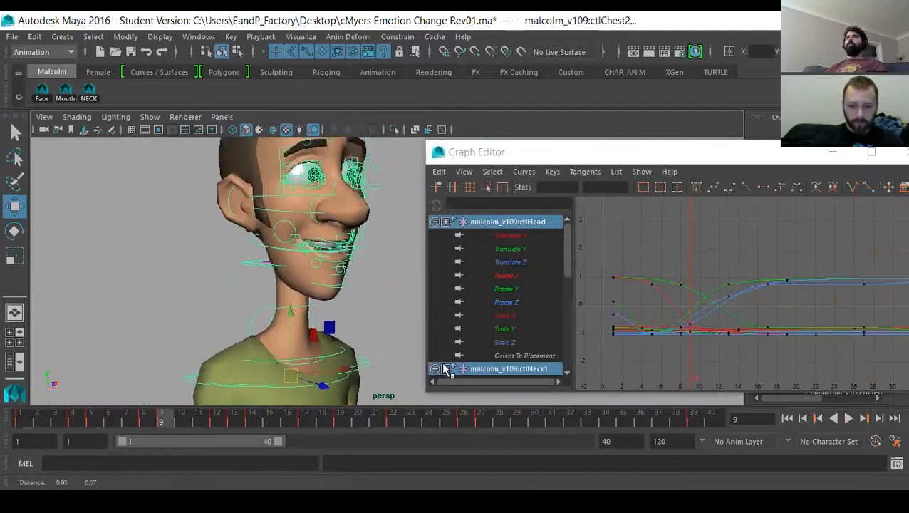
key(a)
alt+middle_drag(641, 314, 648, 318)
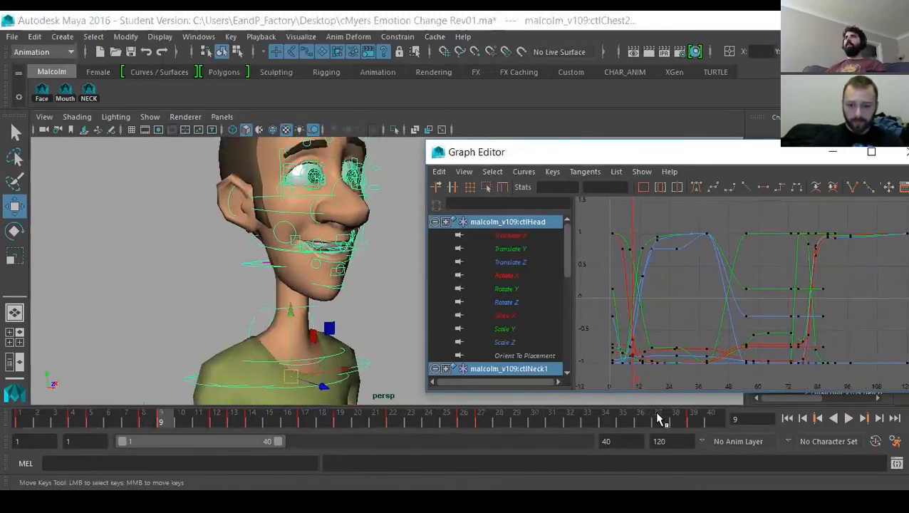
Go to frame 39 and raise the rising curve's frame-27 key to 0.172 so it eases into its peak.
click(693, 419)
alt+middle_drag(659, 263, 688, 280)
alt+right_drag(688, 280, 689, 258)
drag(715, 299, 715, 299)
middle_drag(710, 289, 710, 281)
alt+right_drag(710, 271, 682, 333)
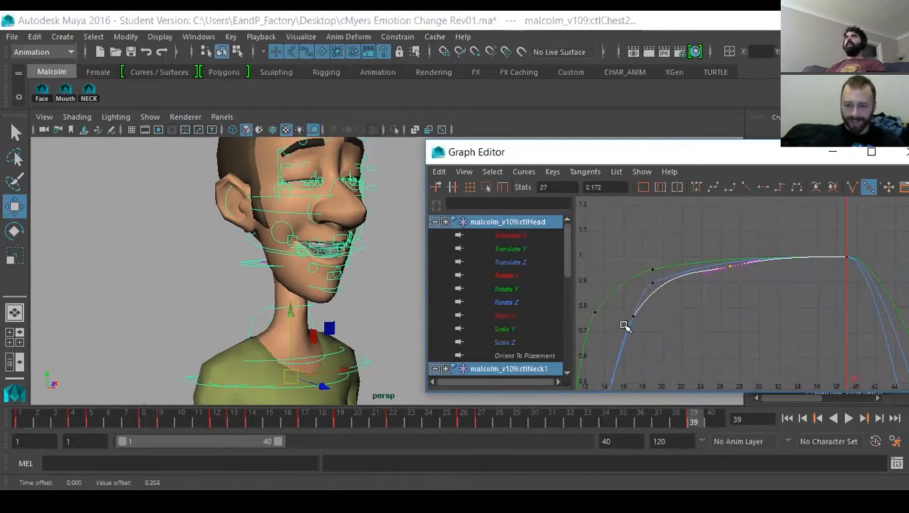
Lower the frame-17 key on the same rising curve slightly, to 0.155.
drag(638, 317, 639, 317)
scroll(635, 326, up, 3)
alt+middle_drag(645, 330, 842, 339)
drag(685, 337, 684, 336)
middle_drag(755, 321, 766, 325)
Lower the frame-27 key on the falling green curve to -0.371 so it eases into its frame-39 low.
alt+right_drag(767, 325, 733, 322)
alt+middle_drag(734, 322, 779, 207)
alt+right_drag(779, 206, 724, 306)
alt+middle_drag(724, 306, 715, 260)
alt+right_drag(715, 260, 756, 279)
alt+middle_drag(756, 279, 720, 329)
alt+right_drag(720, 328, 739, 325)
alt+middle_drag(738, 325, 735, 297)
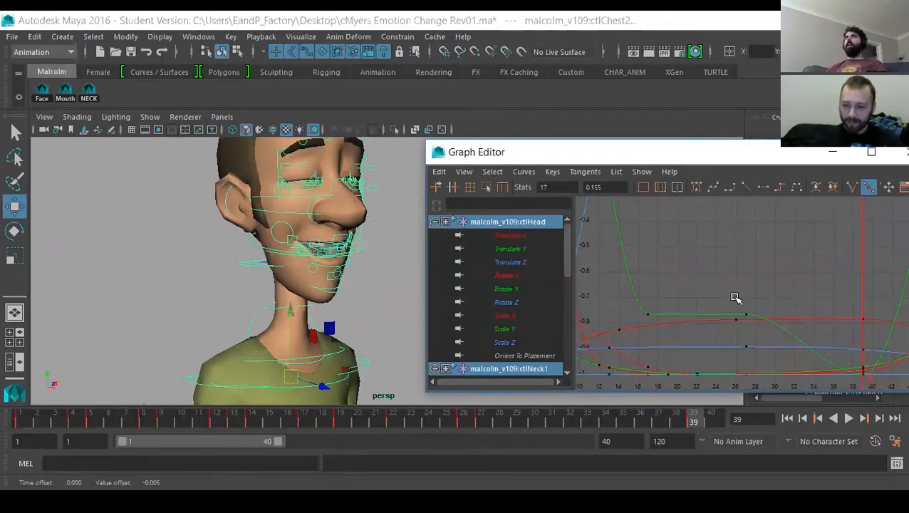
drag(746, 317, 748, 316)
middle_drag(765, 292, 766, 329)
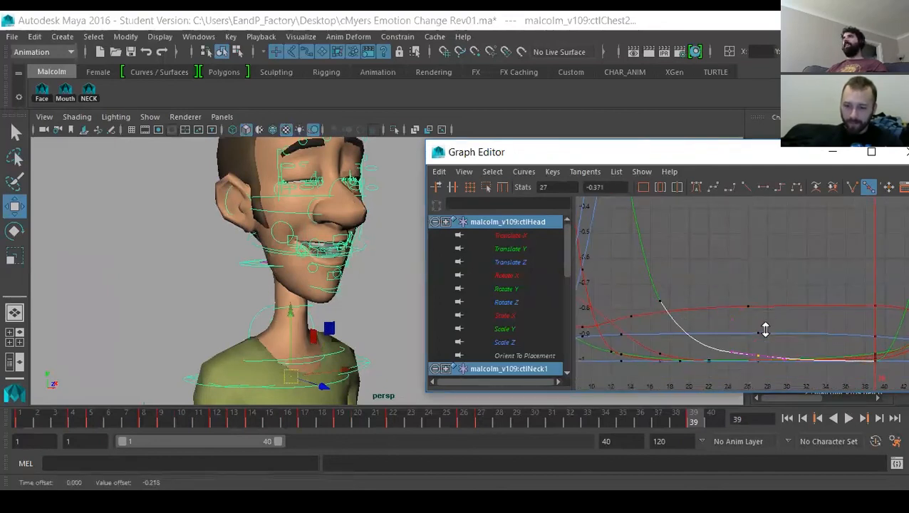
Nudge the outgoing tangent handle of the frame-17 key on the falling green curve.
drag(672, 301, 672, 302)
mouse_move(649, 315)
middle_down()
mouse_move(668, 324)
mouse_move(649, 318)
middle_up()
key(ctrl+z)
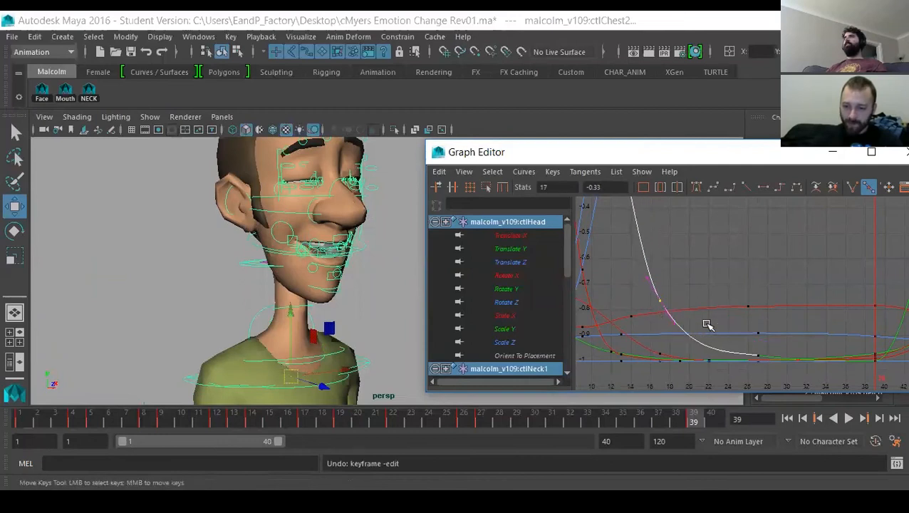
middle_drag(682, 292, 684, 293)
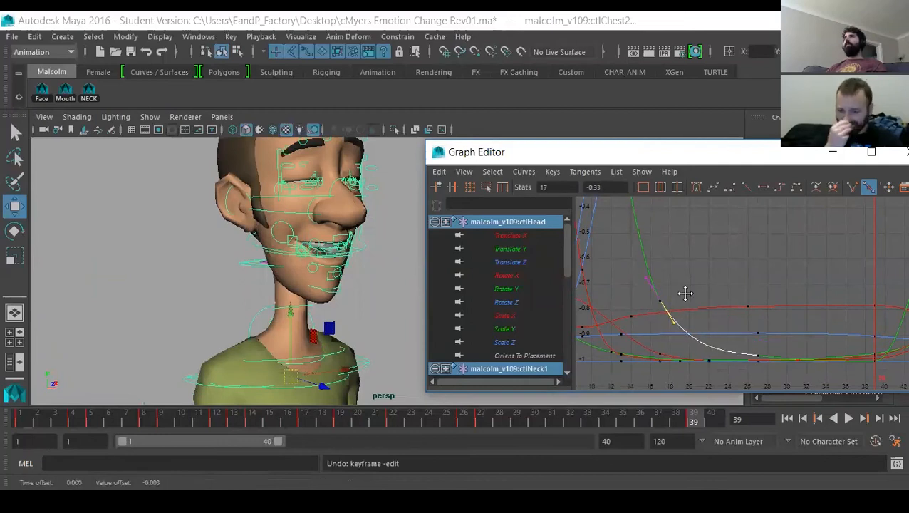
Move the Graph Editor window aside to uncover the viewport and play the animation from frame 1.
alt+right_drag(729, 303, 677, 356)
alt+middle_drag(752, 287, 723, 363)
alt+right_drag(739, 310, 707, 334)
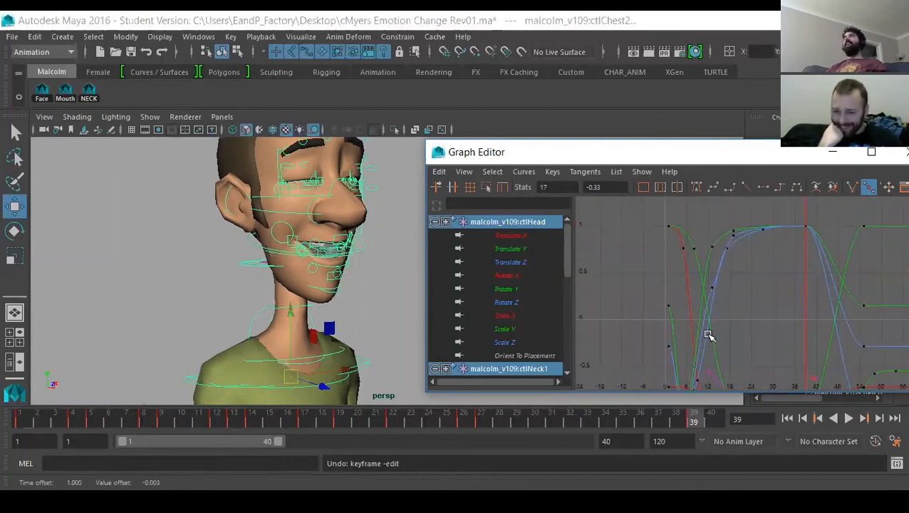
alt+middle_drag(756, 301, 600, 300)
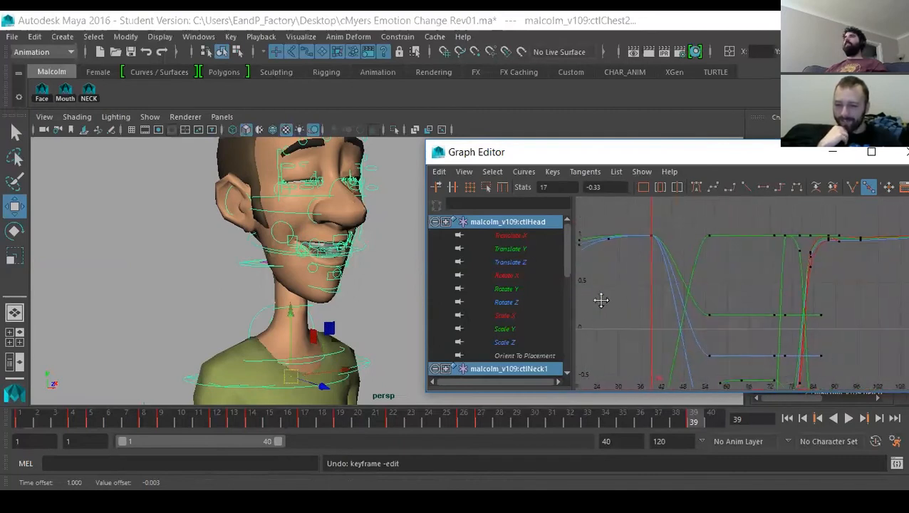
alt+middle_drag(745, 280, 721, 259)
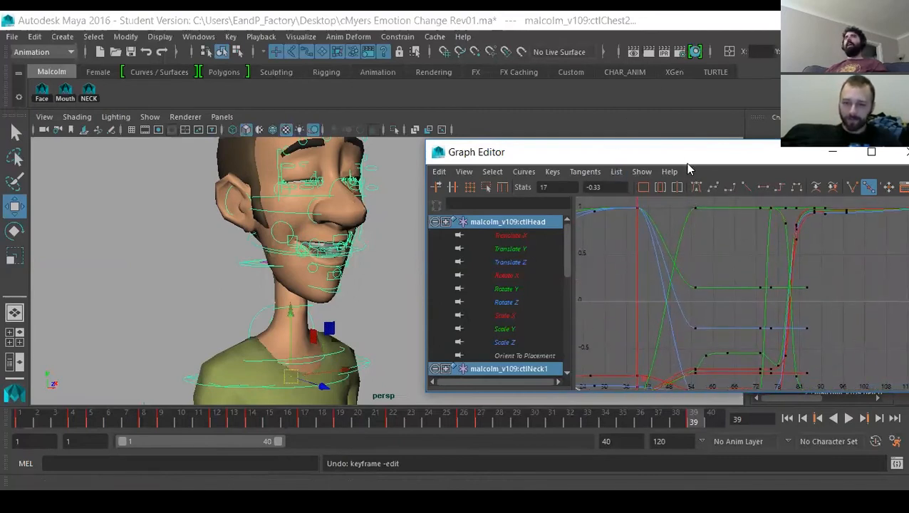
drag(688, 164, 267, 475)
click(10, 419)
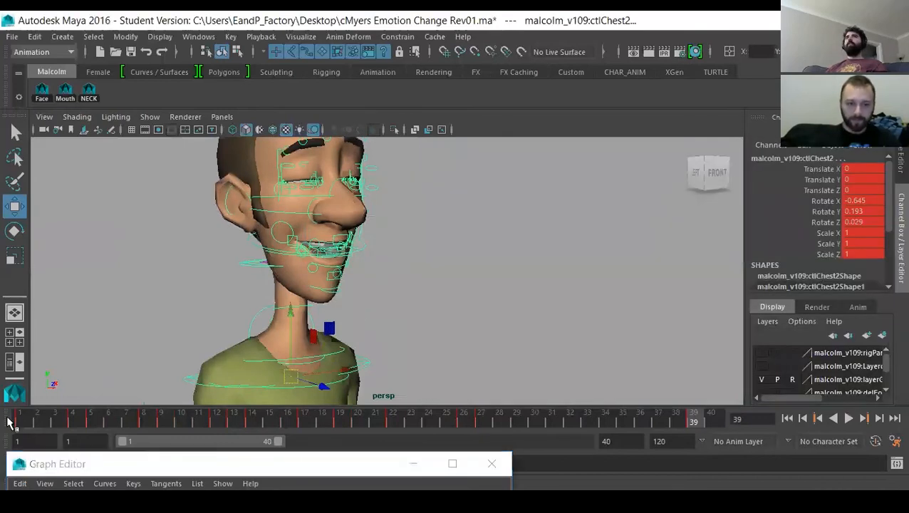
click(847, 419)
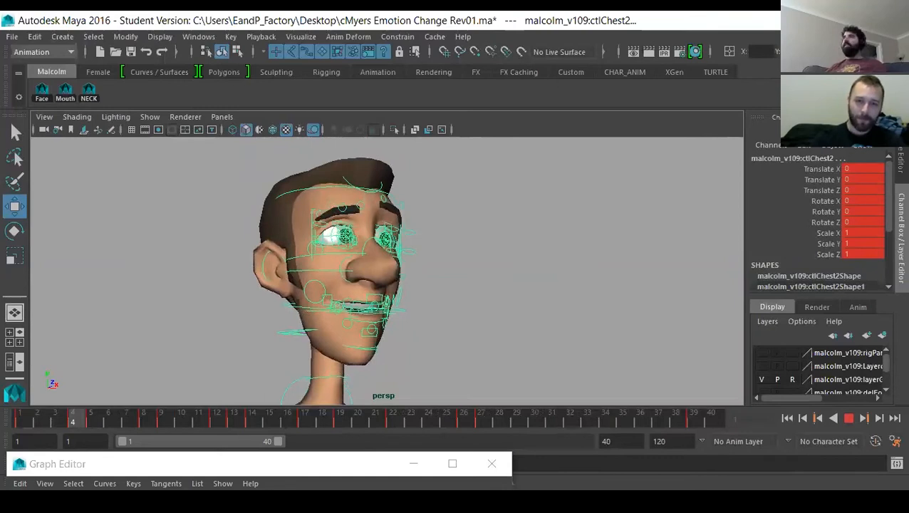
Stop playback, clear the selection and extend the playback range to frame 120.
click(849, 418)
alt+drag(665, 276, 451, 288)
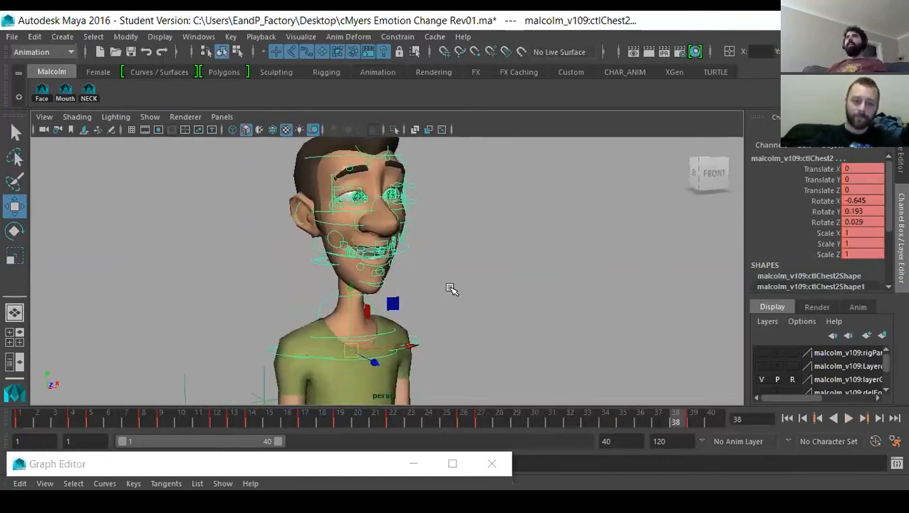
key(ctrl+z)
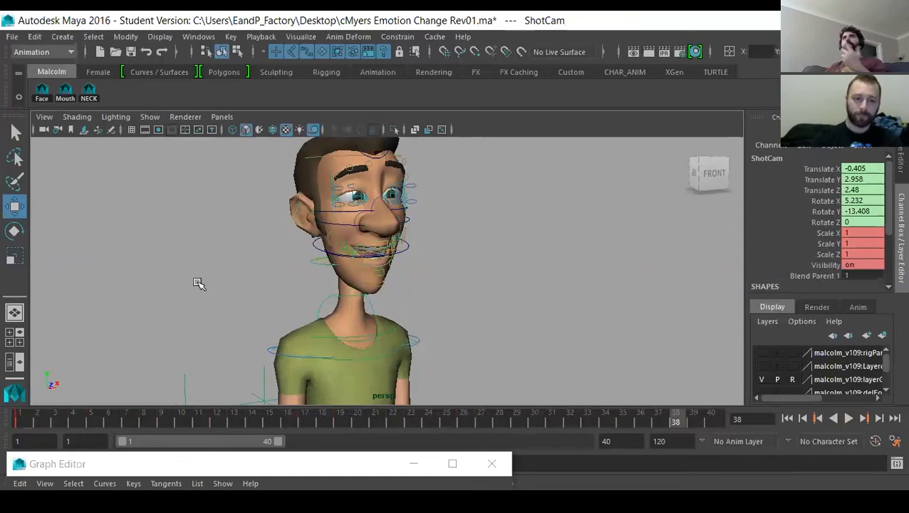
click(198, 284)
drag(279, 442, 585, 441)
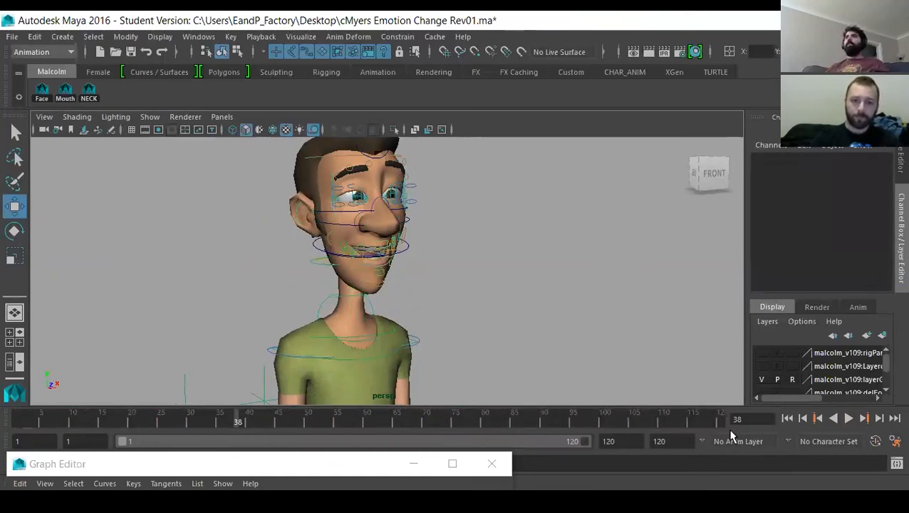
Scrub to frame 114, accept the student-version save notice and view the character in side profile.
alt+drag(296, 314, 336, 365)
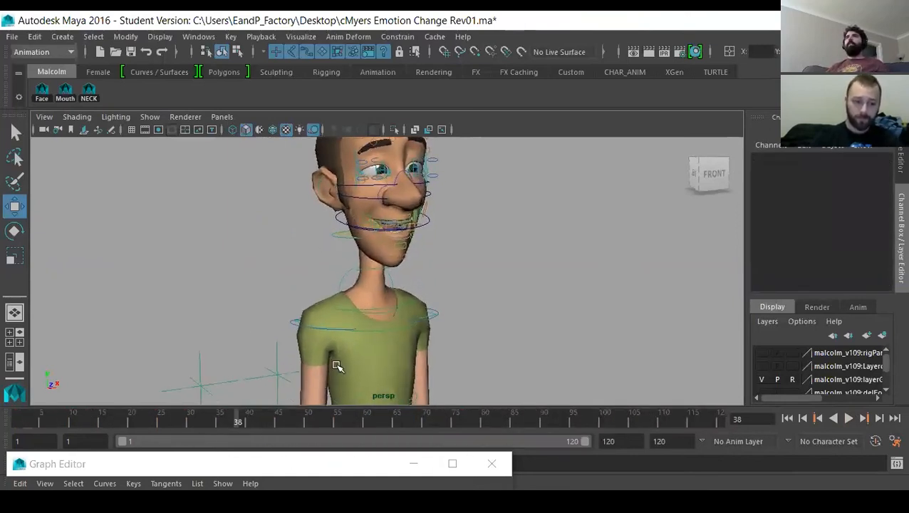
drag(214, 429, 661, 413)
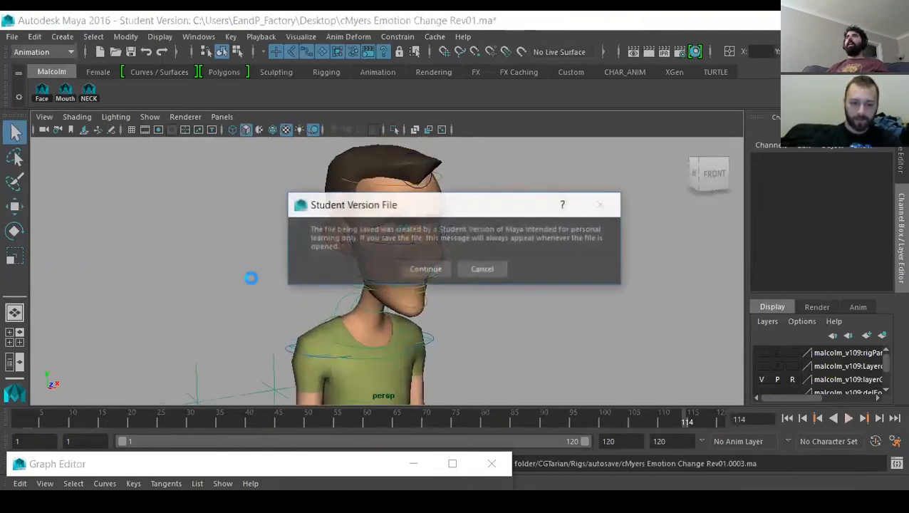
click(427, 269)
alt+drag(298, 278, 251, 313)
alt+right_drag(251, 314, 327, 307)
alt+drag(307, 308, 309, 314)
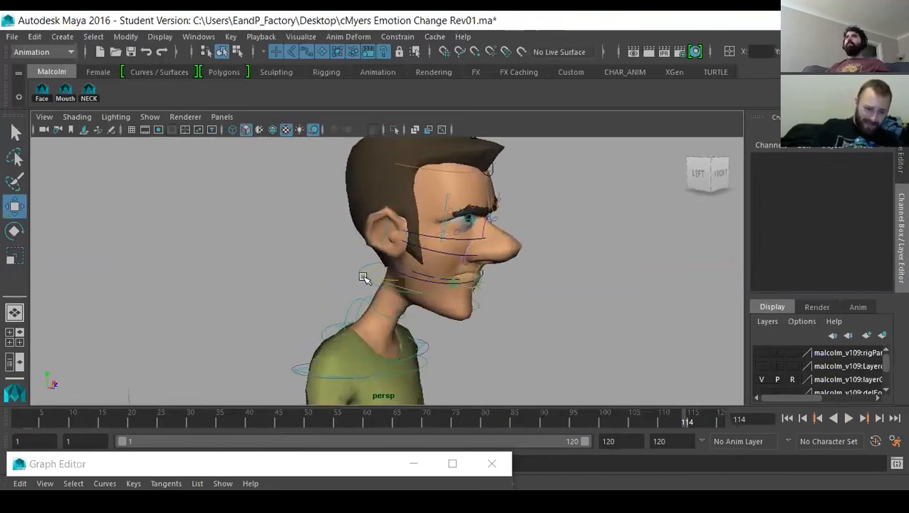
click(363, 278)
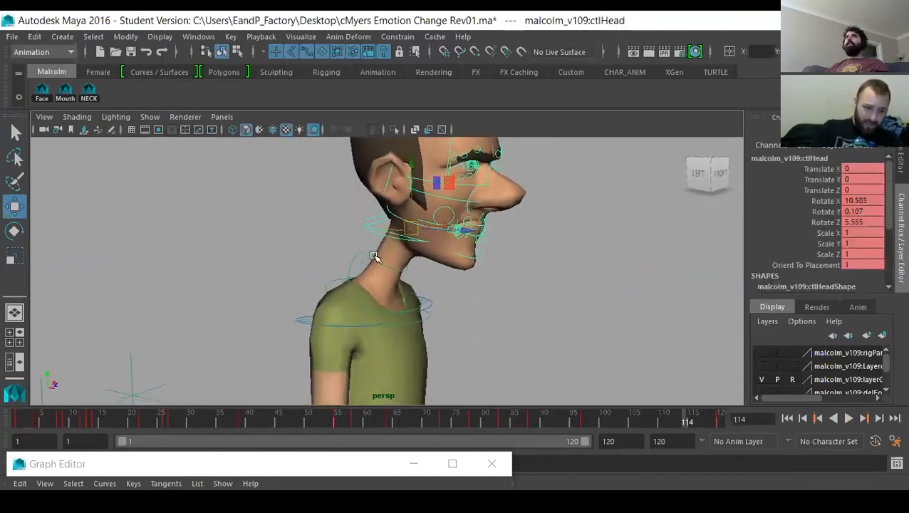
click(404, 313)
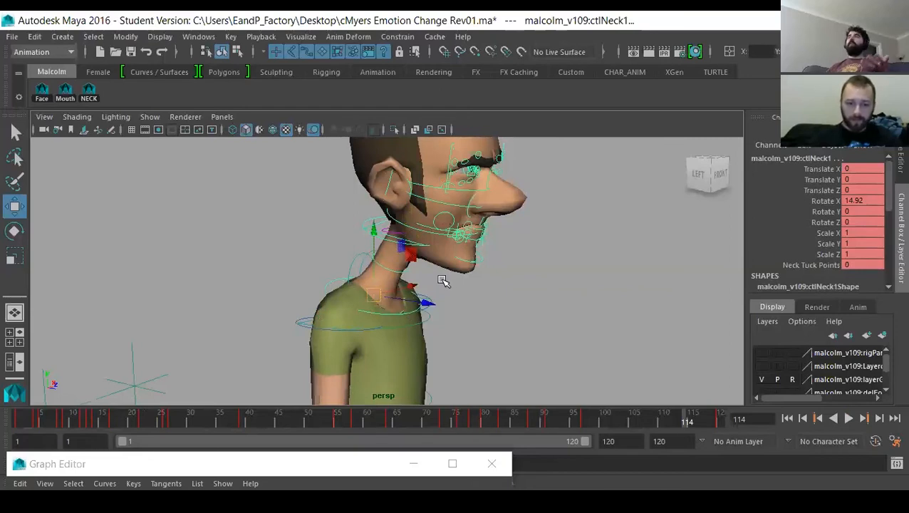
click(355, 236)
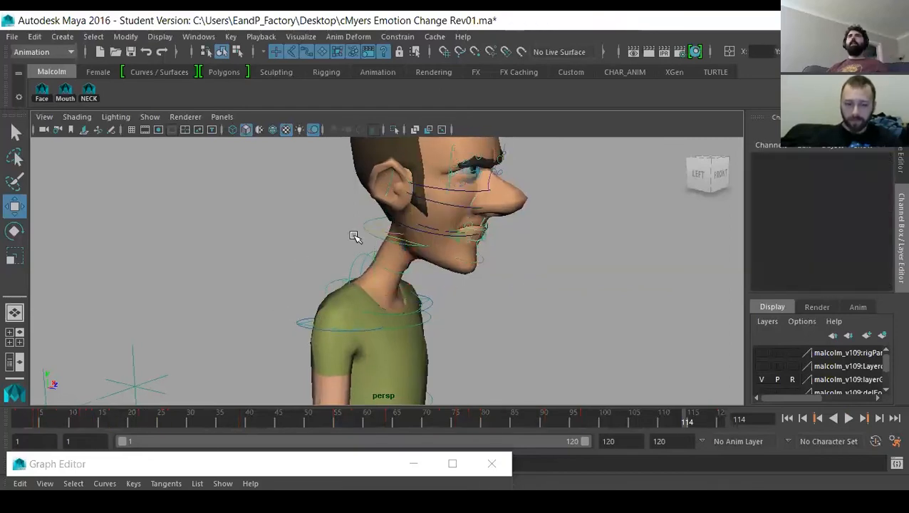
Select Malcolm's head, neck, upper chest and body controls together.
click(391, 279)
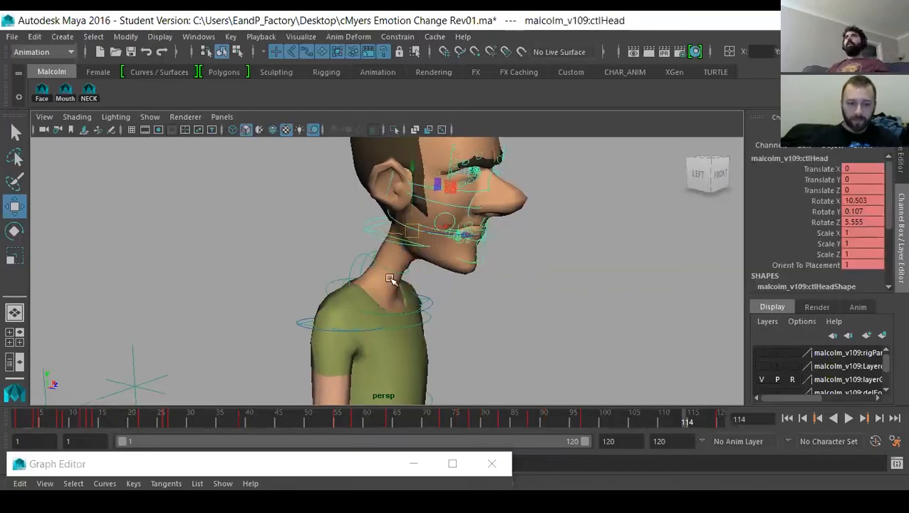
click(414, 317)
click(431, 321)
alt+right_drag(433, 320, 404, 314)
alt+middle_drag(445, 384, 464, 296)
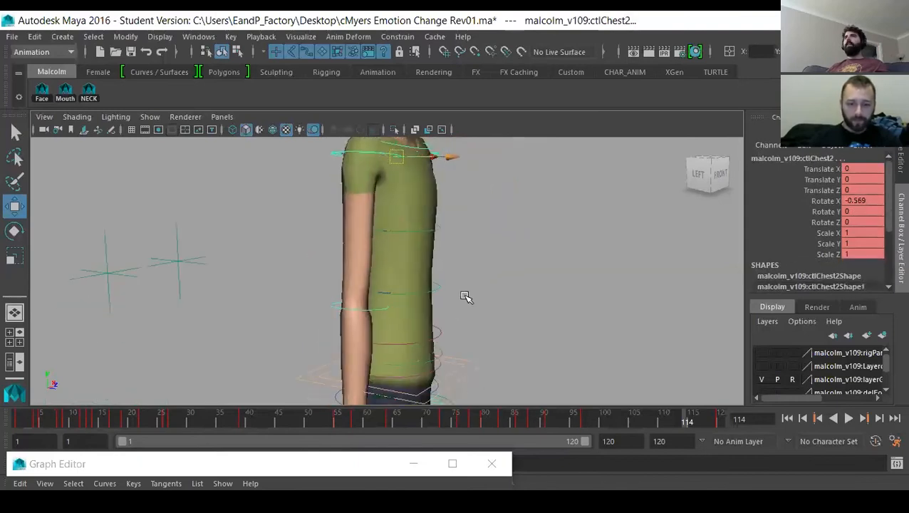
click(467, 362)
Scrub back to frame 75 and look through the ShotCam camera in the viewport.
drag(474, 418, 455, 420)
alt+middle_drag(457, 285, 451, 386)
alt+drag(405, 329, 176, 280)
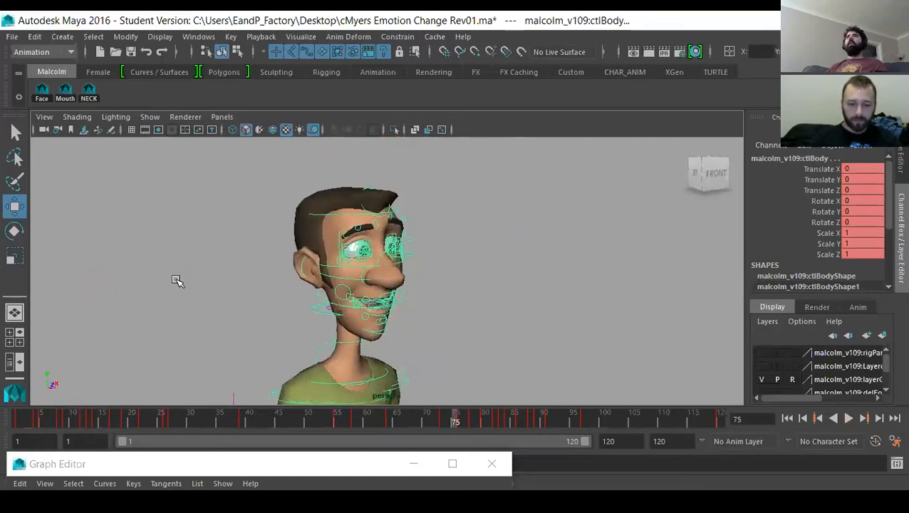
click(222, 116)
mouse_move(285, 130)
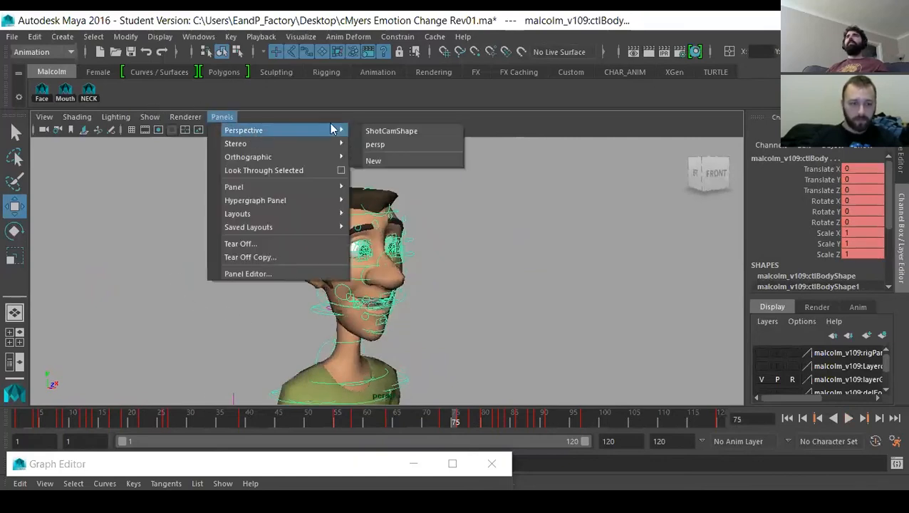
click(406, 129)
Shorten the playback range to frames 73–120 and play it through ShotCam.
drag(410, 422, 437, 426)
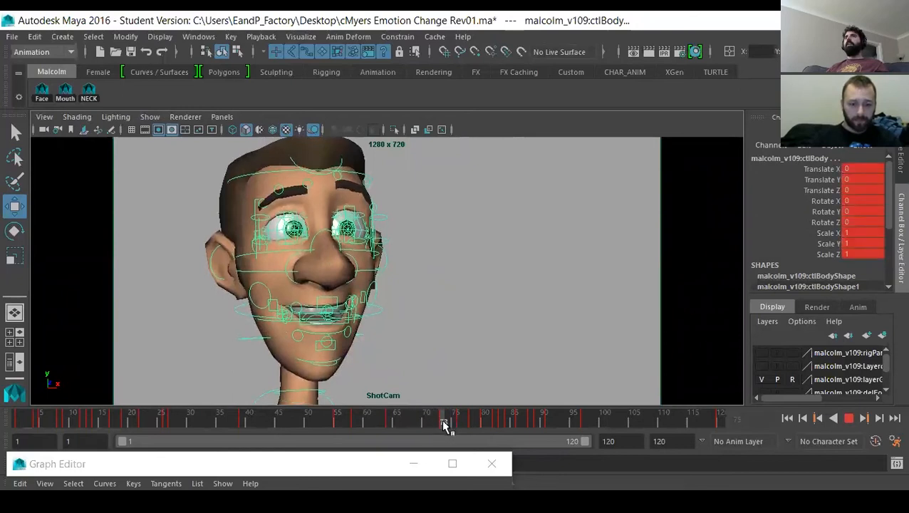
click(443, 425)
drag(123, 442, 413, 443)
key(alt+v)
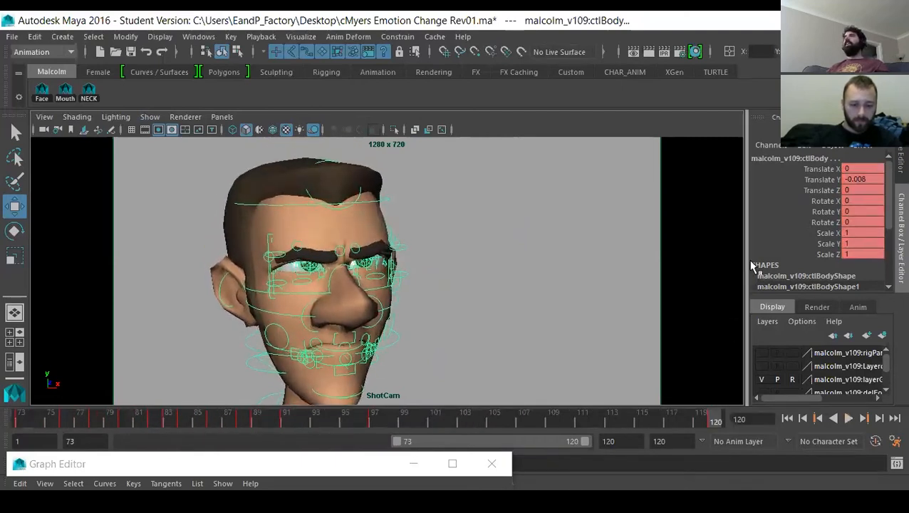
Widen the channel panel, replay the shot from frame 73, stop it and scrub to frame 77.
drag(744, 231, 661, 239)
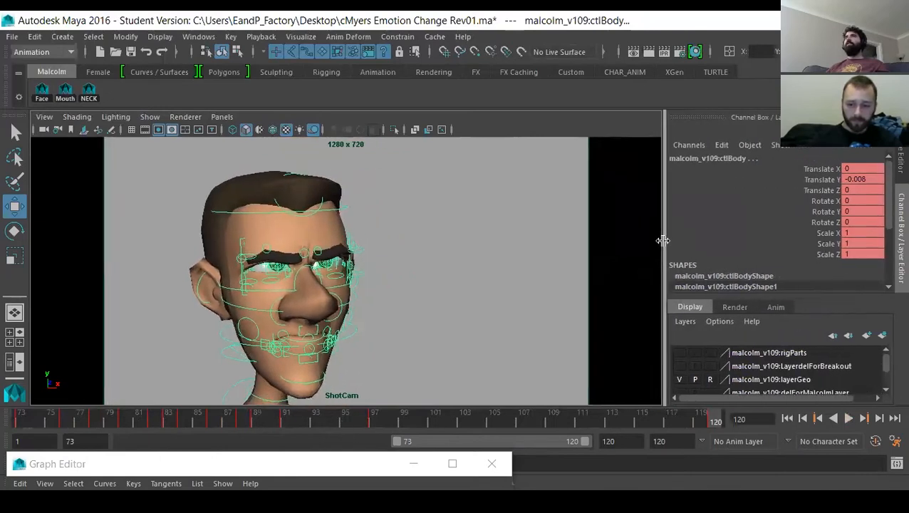
click(28, 423)
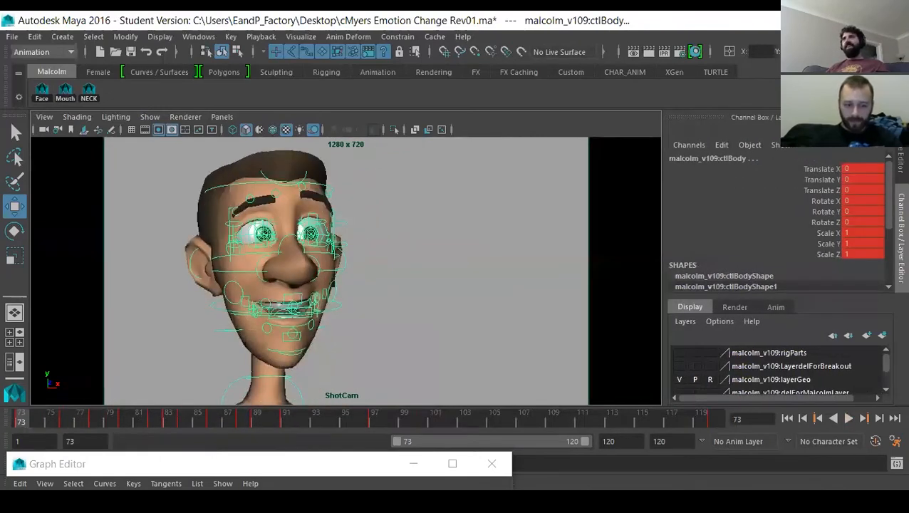
click(849, 419)
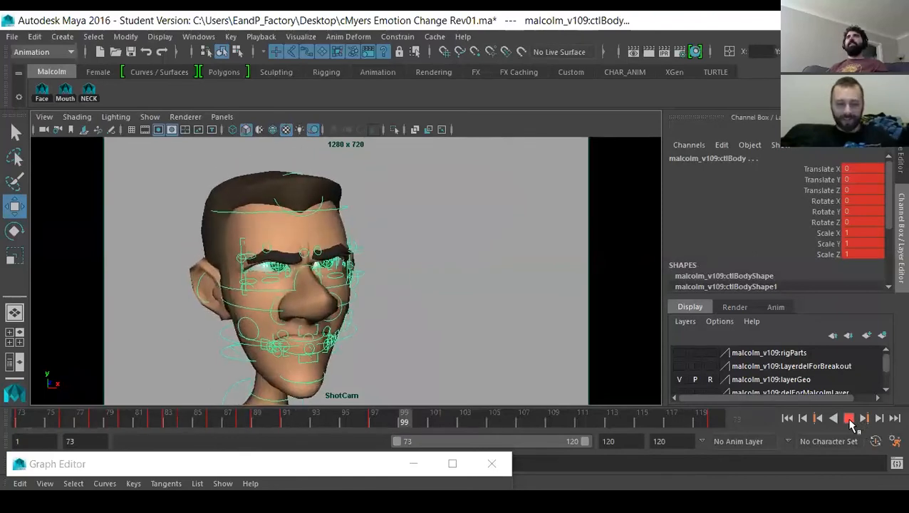
click(850, 421)
drag(9, 419, 82, 426)
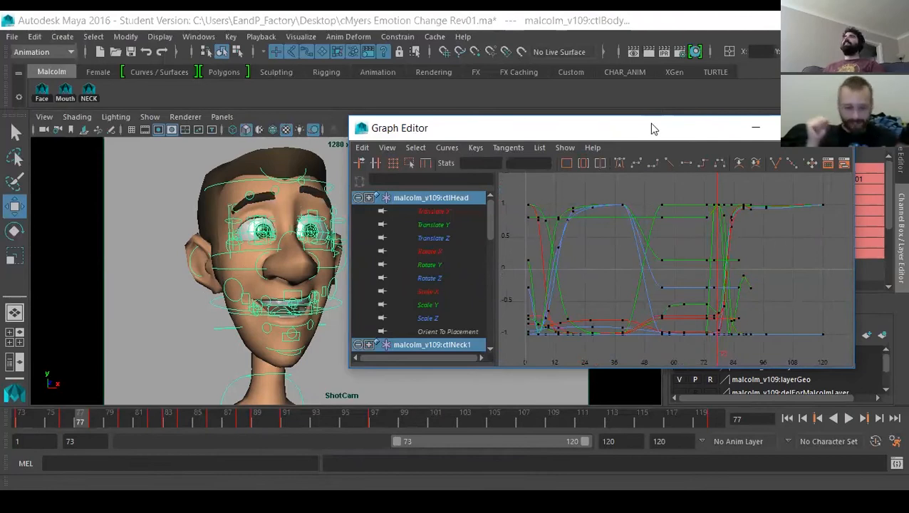
Switch the viewport to the persp camera, play the character in side profile and return to frame 73.
alt+middle_drag(671, 278, 631, 263)
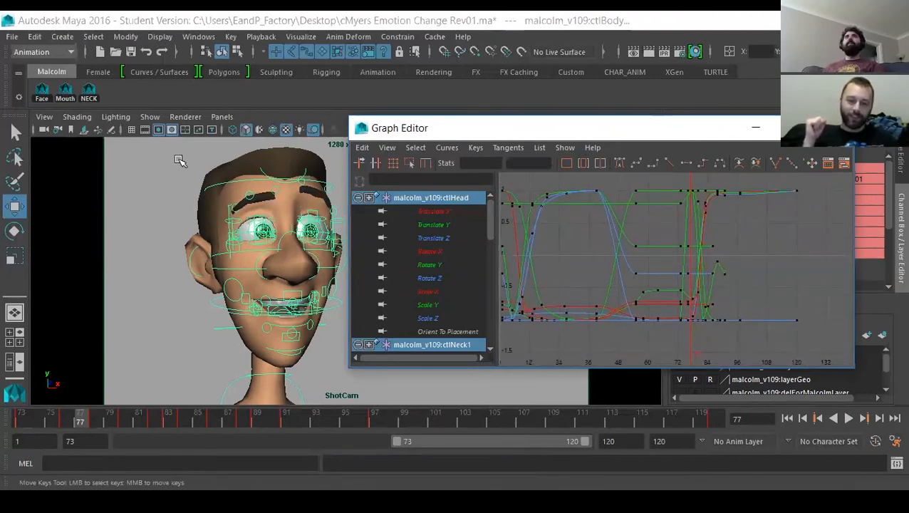
click(222, 116)
mouse_move(299, 130)
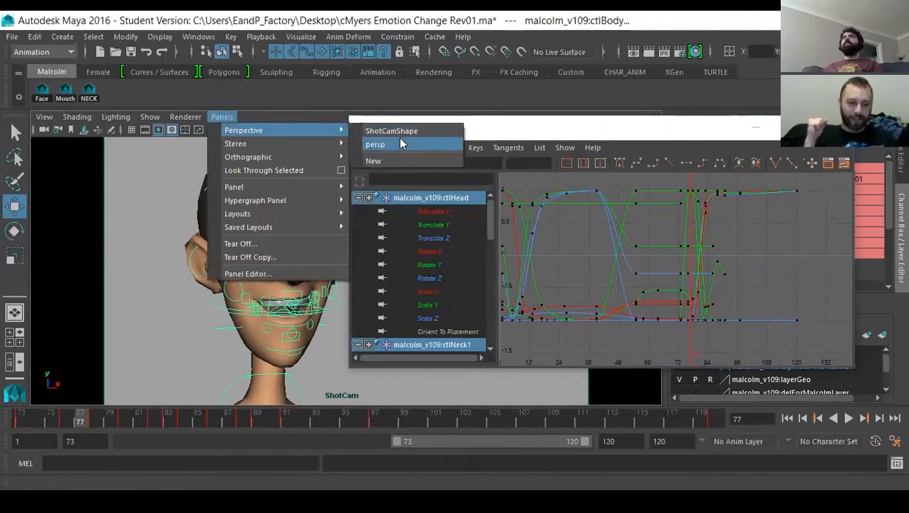
click(400, 140)
alt+drag(254, 243, 223, 340)
key(alt+v)
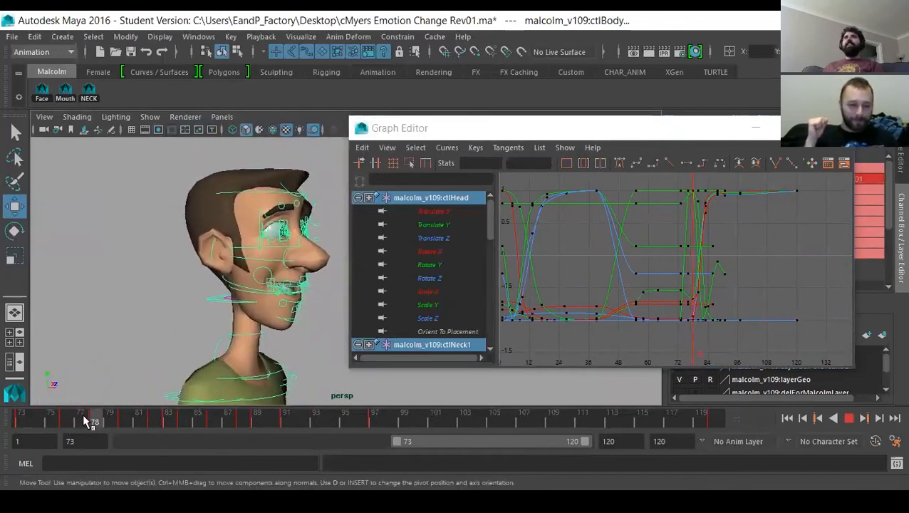
key(alt+shift+v)
Bring Malcolm's hips into view and select only the main body control.
alt+middle_drag(225, 278, 232, 248)
mouse_move(207, 299)
alt+right_down()
mouse_move(185, 304)
mouse_move(197, 299)
alt+right_up()
alt+drag(209, 298, 310, 375)
click(301, 353)
click(292, 347)
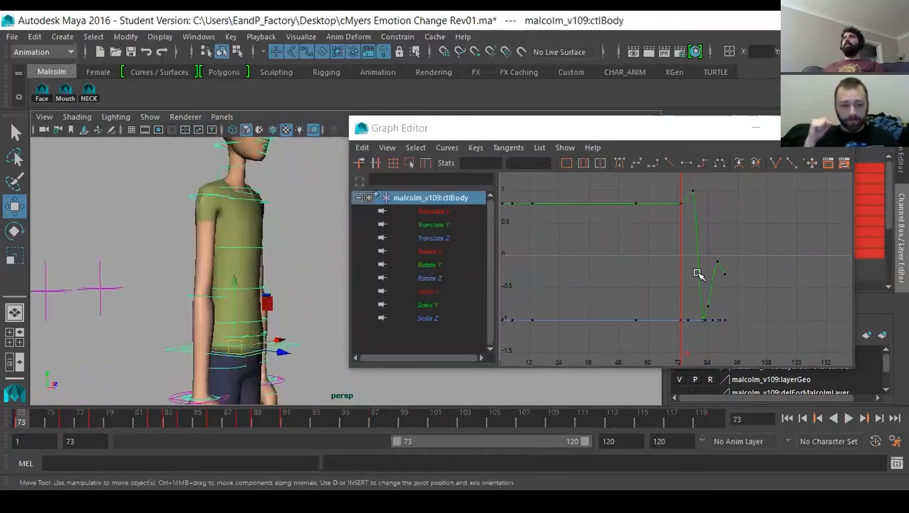
Select the body control's Translate Y key at frame 78 and frame it in the Graph Editor.
key(a)
alt+middle_drag(701, 272, 609, 315)
drag(680, 228, 691, 261)
alt+middle_drag(695, 238, 680, 183)
key(f)
alt+right_drag(665, 256, 627, 265)
alt+middle_drag(638, 257, 638, 254)
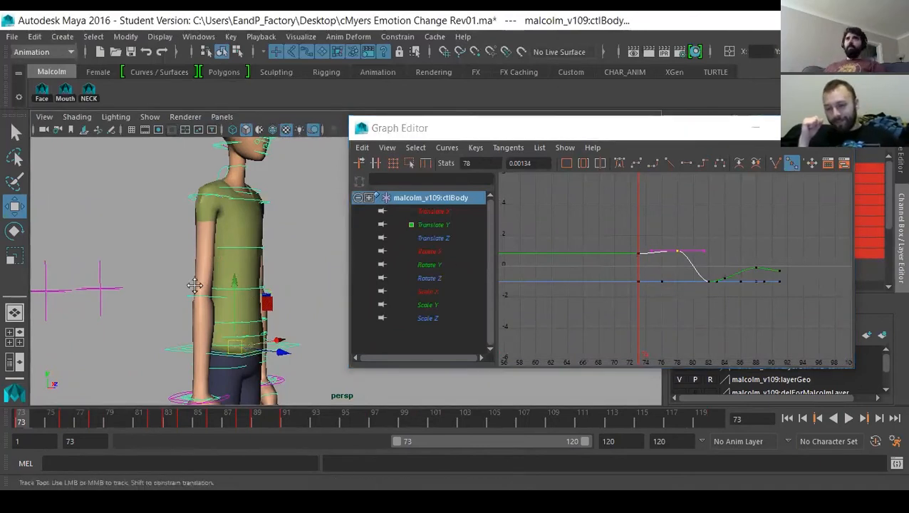
Scrub from frame 73 to 77 and examine the head and torso in side profile.
alt+middle_drag(191, 196, 193, 282)
alt+drag(193, 282, 163, 277)
alt+middle_drag(162, 278, 162, 318)
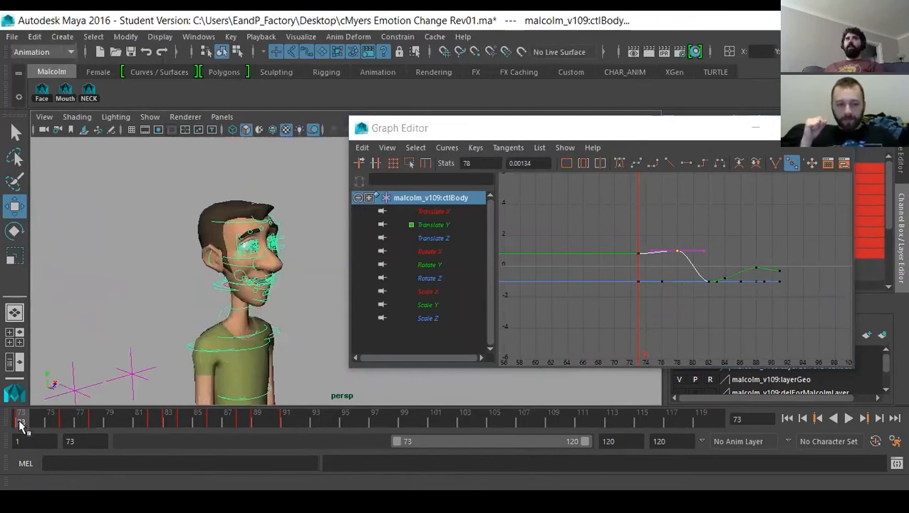
drag(45, 419, 79, 420)
alt+drag(212, 295, 223, 288)
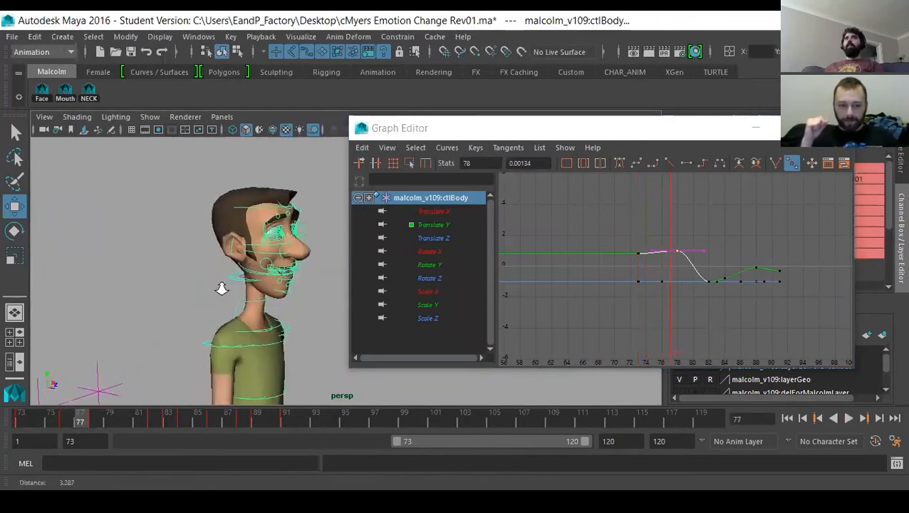
Isolate the body control's translate and rotate curves, narrowing the display to Translate Y alone.
alt+right_drag(586, 251, 620, 277)
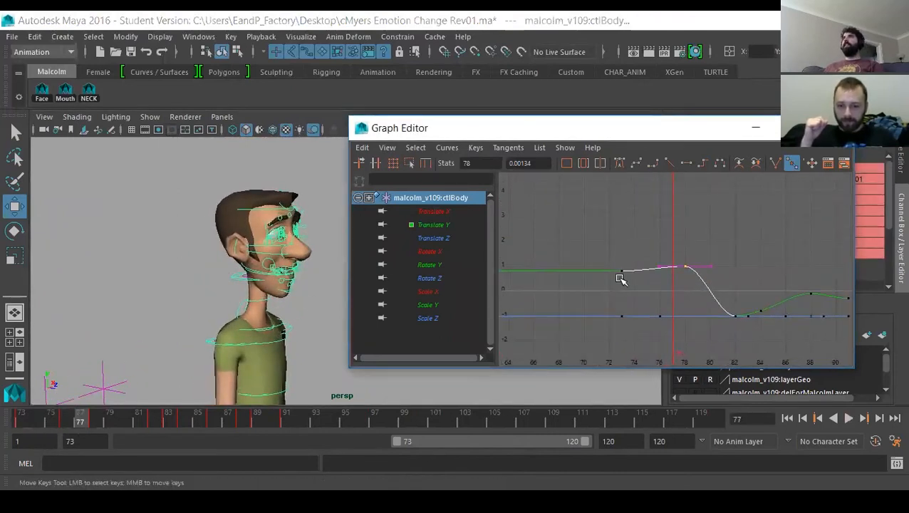
key(f)
alt+right_drag(731, 283, 667, 286)
drag(432, 214, 432, 286)
key(f)
key(a)
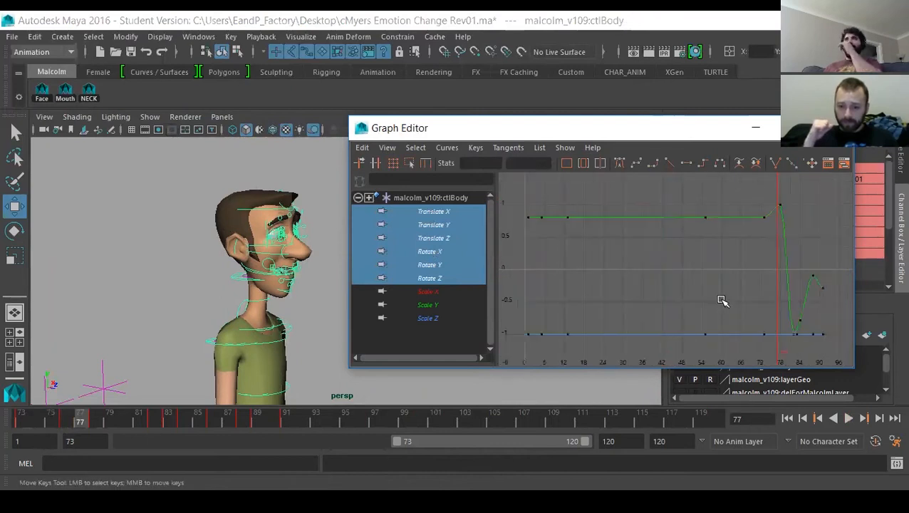
alt+middle_drag(747, 288, 678, 297)
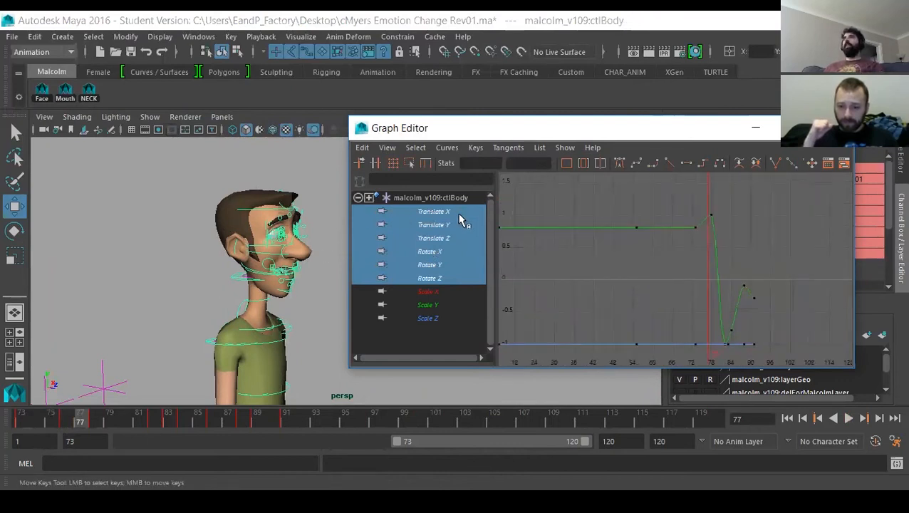
click(435, 224)
key(f)
alt+drag(175, 259, 135, 269)
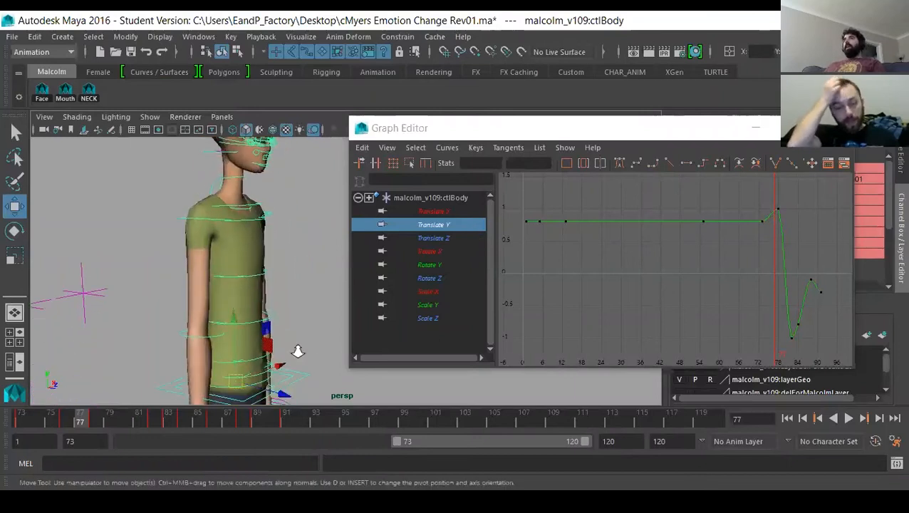
Reselect the body control to show all its curves and step back to the key at frame 73.
alt+right_drag(298, 351, 239, 294)
alt+drag(239, 294, 199, 333)
click(201, 331)
click(239, 303)
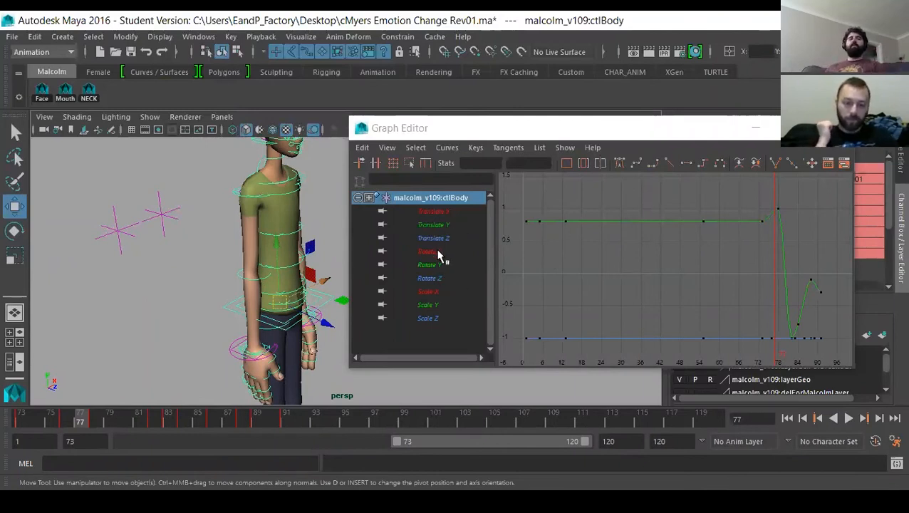
alt+middle_drag(687, 259, 673, 287)
key(comma)
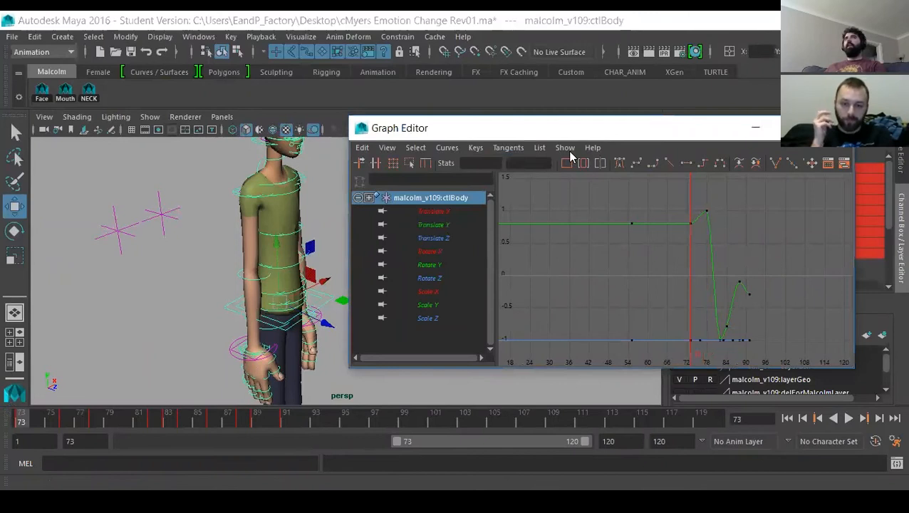
Move the Graph Editor window clear of the viewport and play the body motion from the side.
drag(576, 127, 241, 460)
alt+drag(223, 328, 284, 287)
key(alt+v)
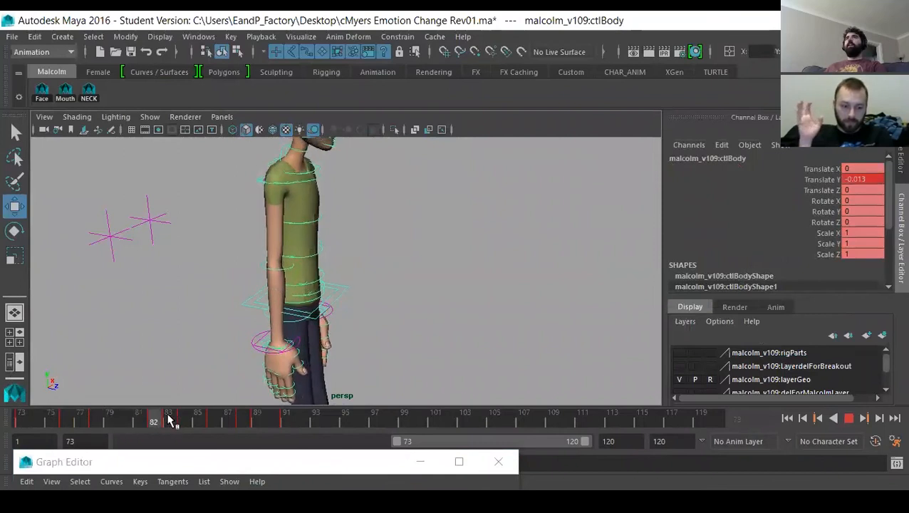
key(alt+v)
View Malcolm from his other side, replay the motion from frame 73 and scrub back to 73.
alt+middle_drag(332, 302, 438, 345)
alt+drag(438, 345, 314, 302)
alt+middle_drag(314, 302, 314, 347)
alt+right_drag(314, 347, 359, 306)
alt+drag(359, 306, 284, 321)
click(15, 422)
key(alt+v)
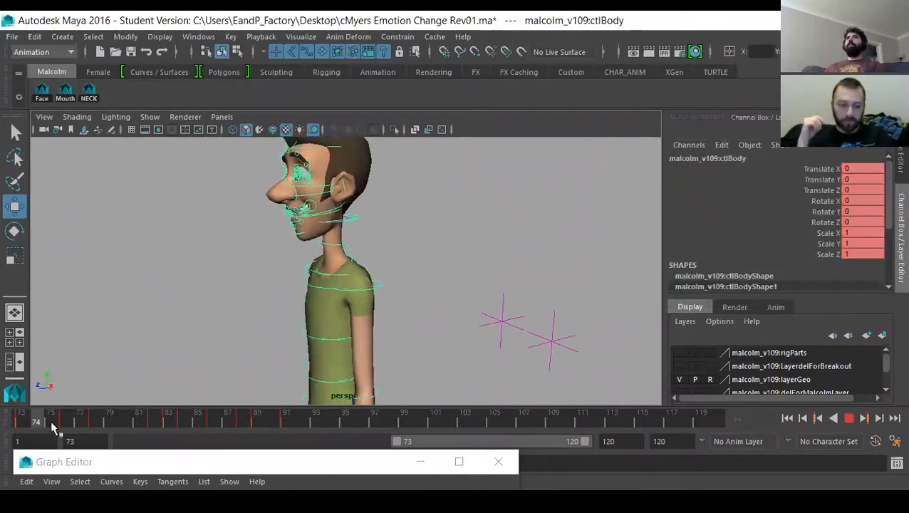
drag(251, 421, 5, 402)
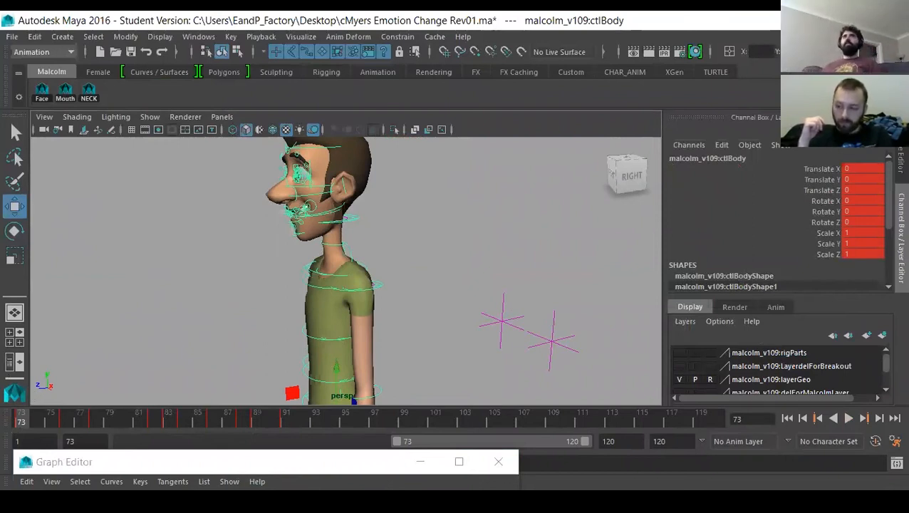
Play the range again, scrub to frame 78 and examine the head, torso and hips in right profile.
key(alt+v)
drag(70, 415, 95, 417)
alt+drag(333, 354, 292, 337)
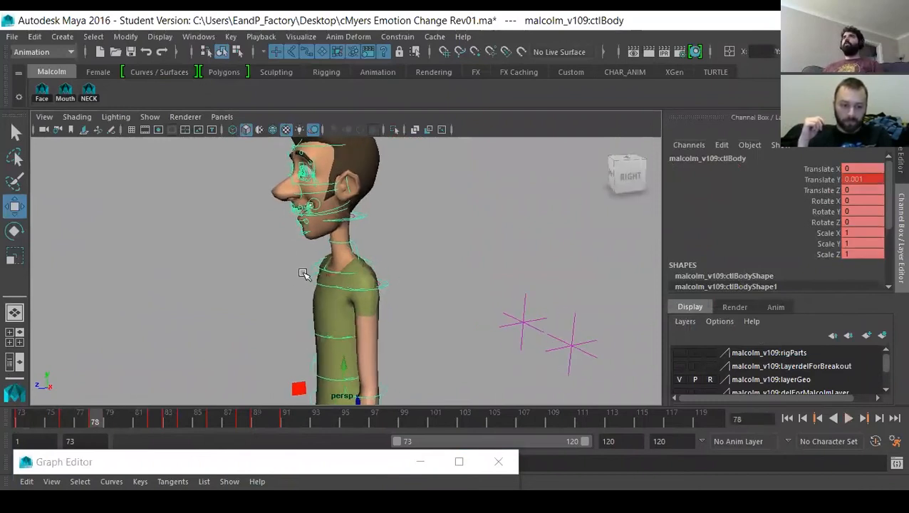
alt+middle_drag(333, 189, 325, 252)
alt+middle_drag(356, 367, 379, 286)
alt+drag(379, 285, 350, 304)
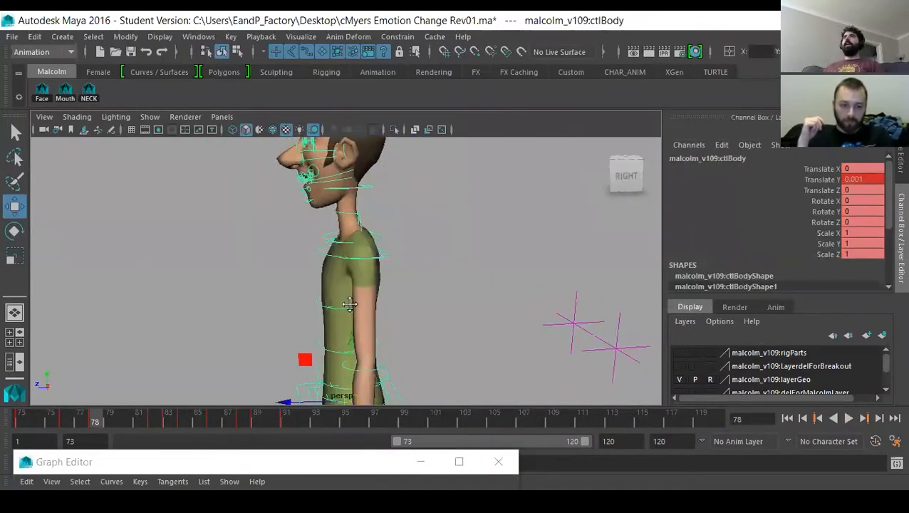
alt+middle_drag(349, 304, 355, 229)
Delete the body control's key at frame 76.
click(30, 423)
drag(30, 423, 64, 428)
right_click(64, 427)
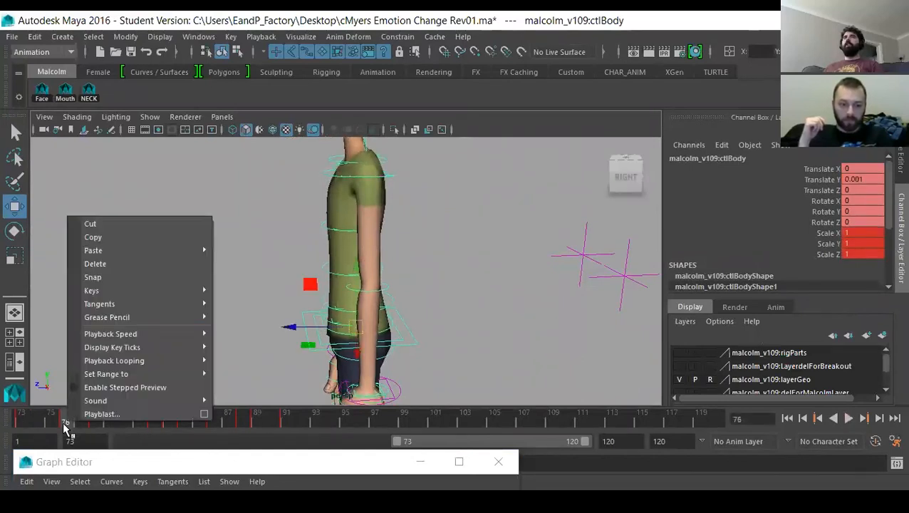
click(106, 264)
Play the motion and delete the body control's keys from frame 78 through 90.
key(alt+v)
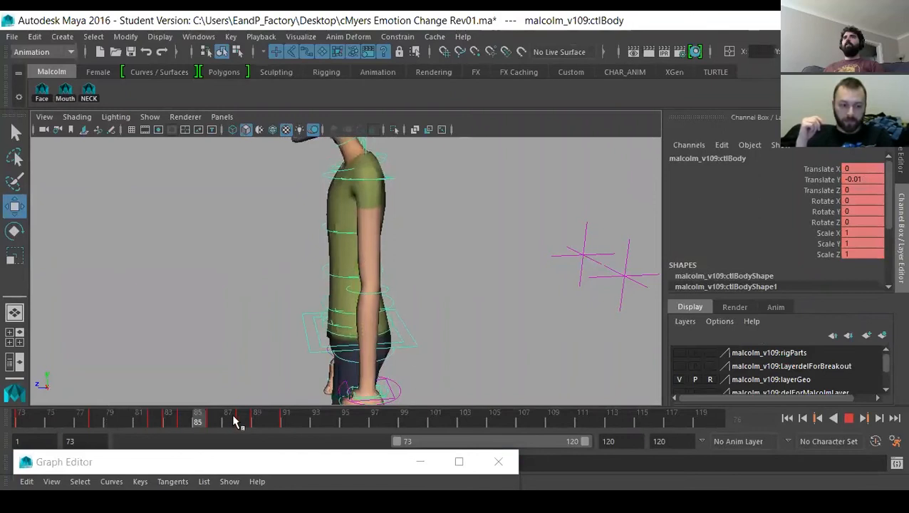
shift+drag(272, 421, 105, 423)
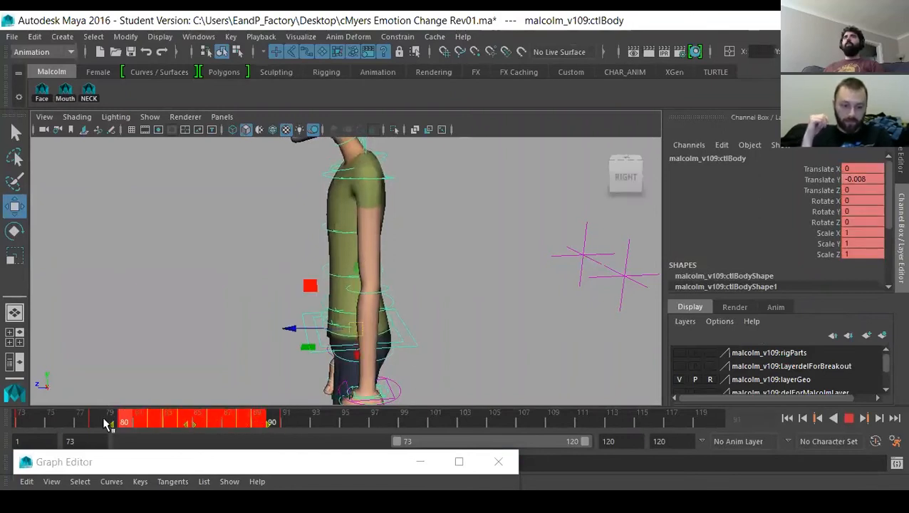
right_click(113, 422)
click(171, 258)
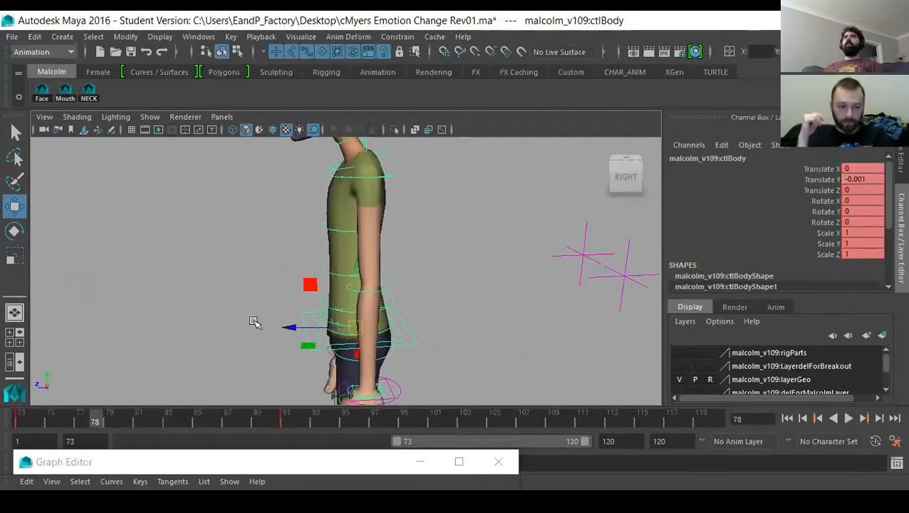
Play the simplified body move from frame 73 and scrub to frame 91 to inspect the head and shoulders.
alt+middle_drag(254, 322, 249, 331)
click(25, 419)
key(alt+v)
drag(45, 420, 285, 415)
alt+middle_drag(335, 249, 317, 354)
alt+drag(319, 354, 336, 311)
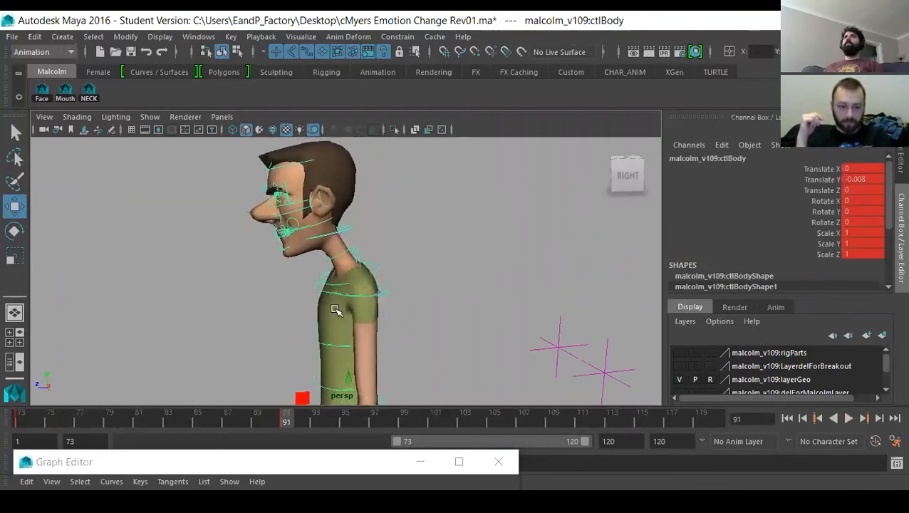
Replay from frame 73 and scrub to frame 83 with the torso and hips in view.
click(25, 421)
key(alt+v)
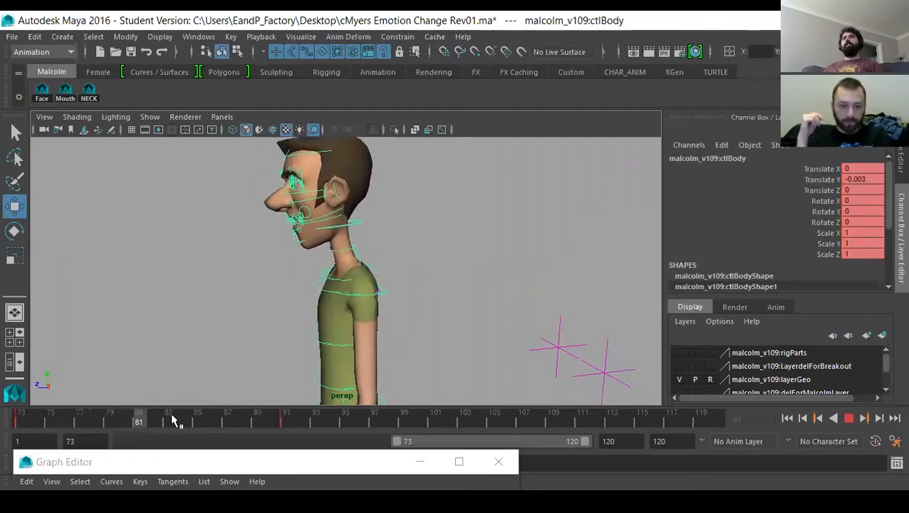
drag(187, 416, 167, 422)
alt+middle_drag(254, 389, 274, 315)
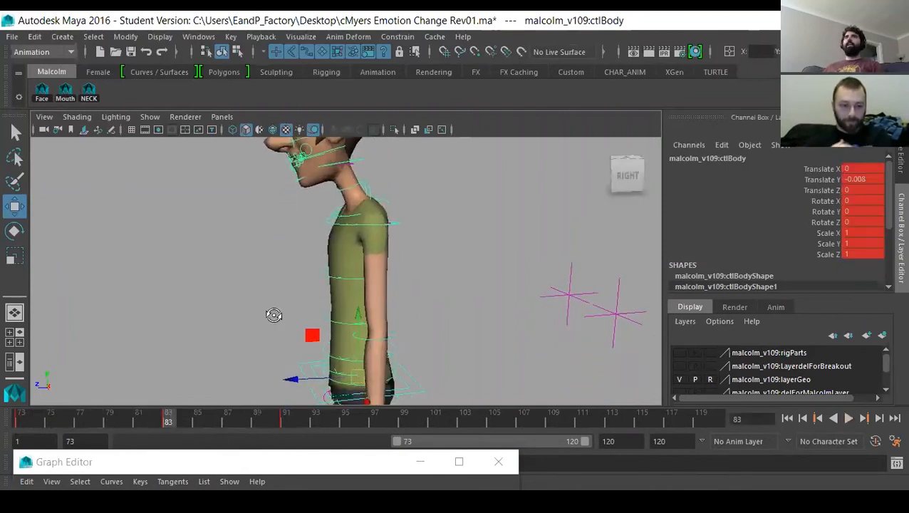
Try rotating the body control to lean the torso at frame 83, and undo the rotation.
key(e)
drag(336, 320, 335, 327)
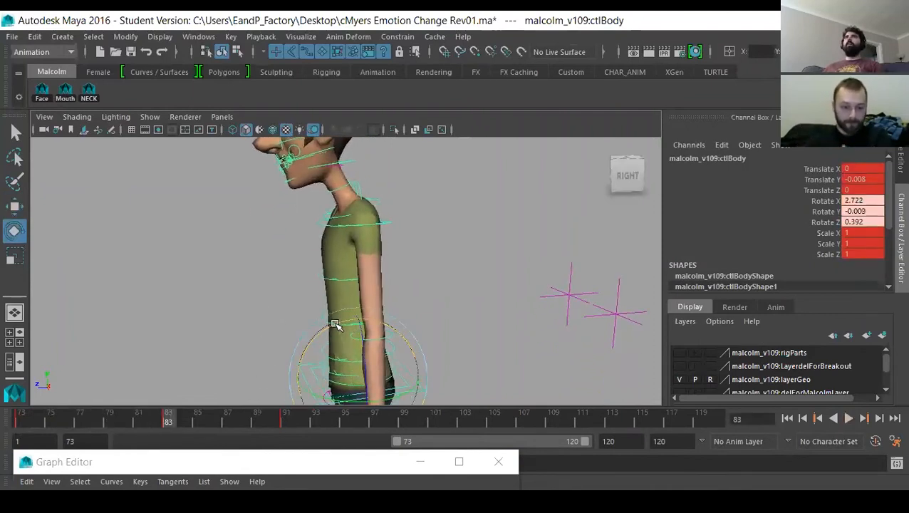
key(ctrl+z)
key(ctrl+z)
Rotate the body control at frame 83 to X 4.276, Y -0.064, Z -0.554 and key the lean.
alt+middle_drag(341, 343, 342, 293)
alt+drag(343, 293, 314, 339)
key(w)
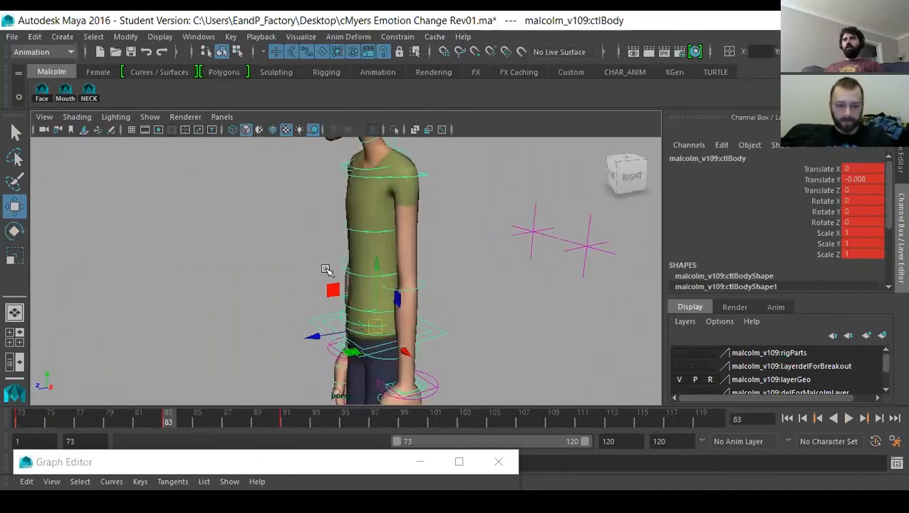
key(e)
drag(356, 293, 381, 286)
key(s)
alt+middle_drag(425, 272, 413, 302)
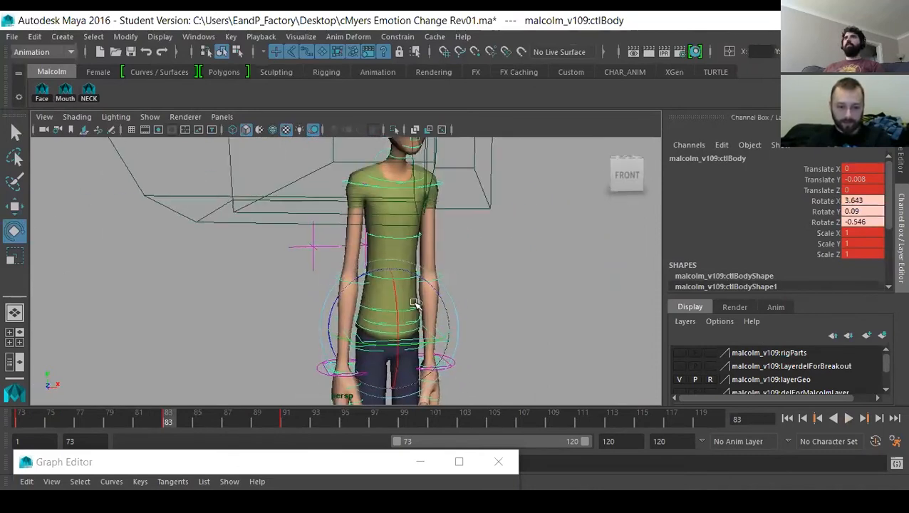
key(s)
drag(415, 303, 416, 304)
key(s)
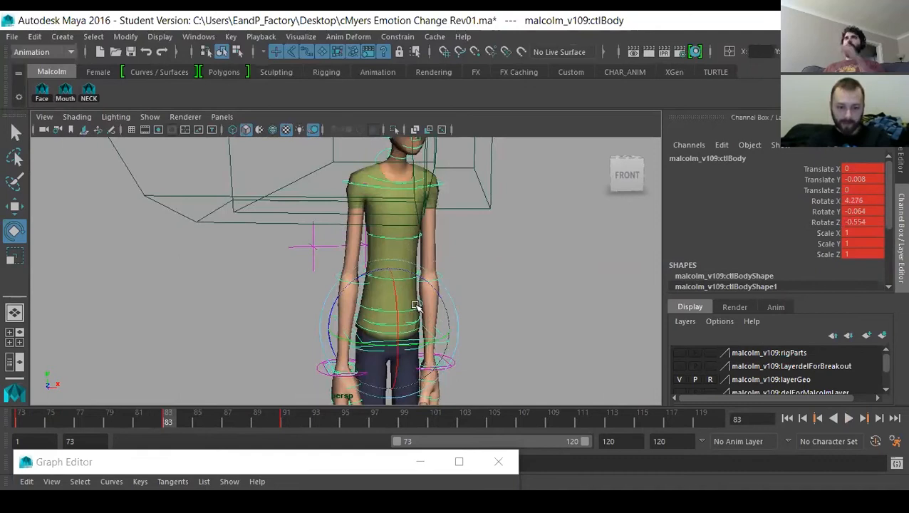
Move the body control to X 0.006, Y -0.019, Z 0.019 and key that pose at frame 91.
alt+drag(274, 355, 337, 346)
key(w)
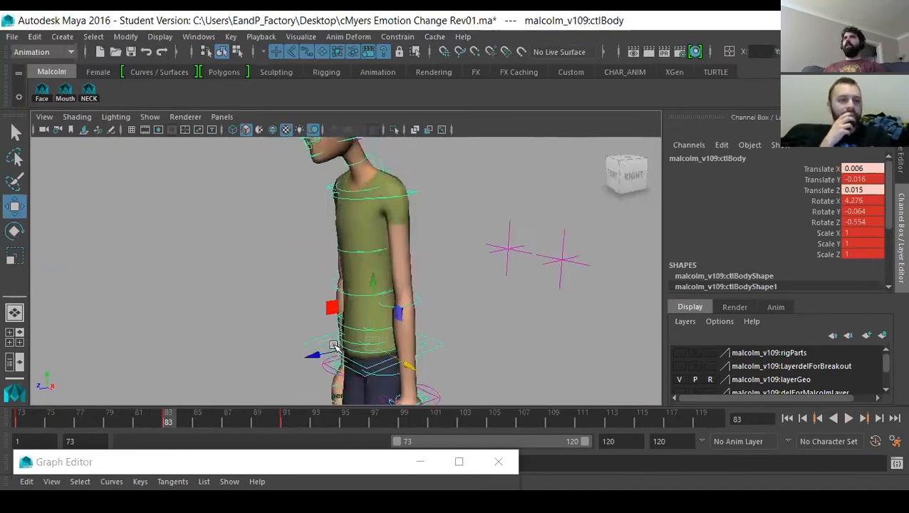
drag(369, 278, 427, 356)
click(283, 416)
key(s)
Play the body move from the front and add a body control key at frame 79, returning to frame 73.
alt+drag(240, 346, 227, 345)
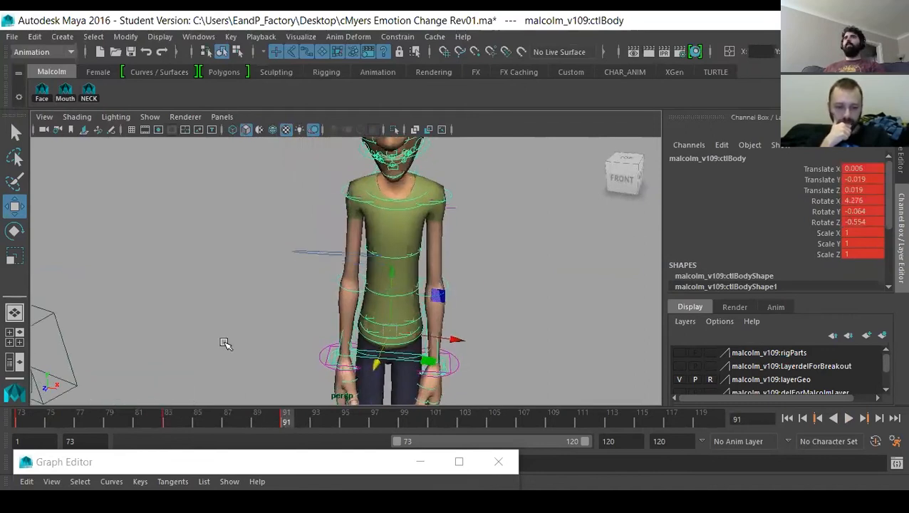
alt+right_drag(227, 344, 296, 349)
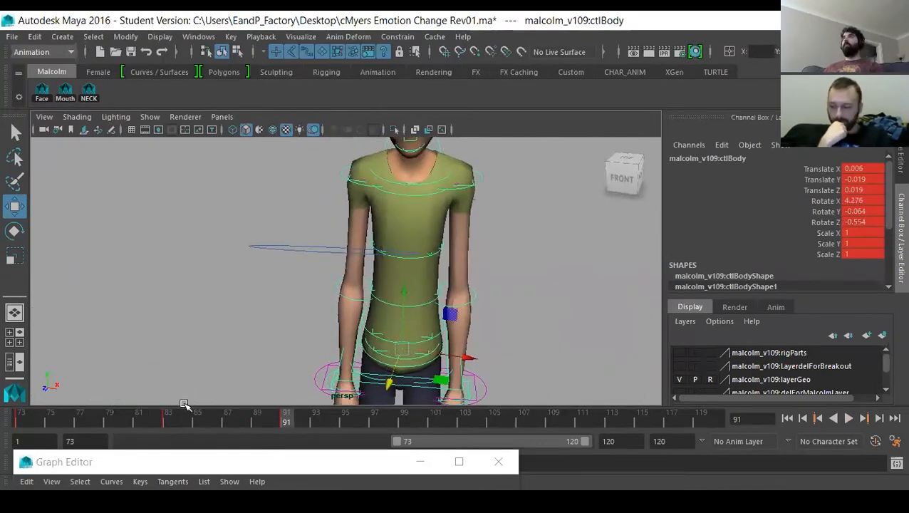
click(35, 420)
key(alt+v)
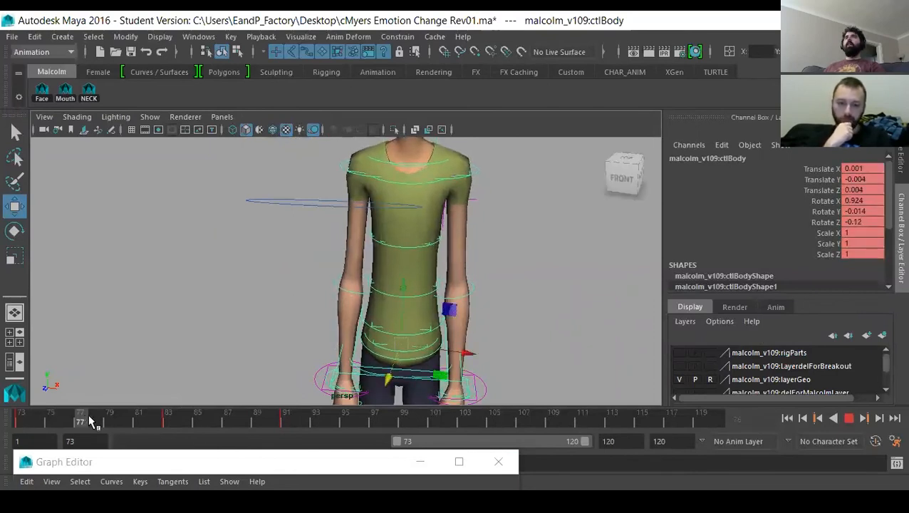
key(alt+v)
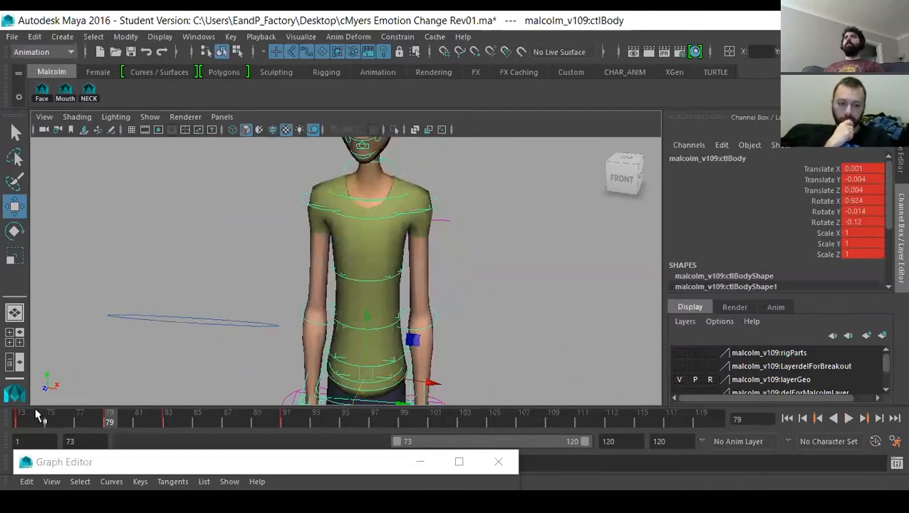
click(36, 420)
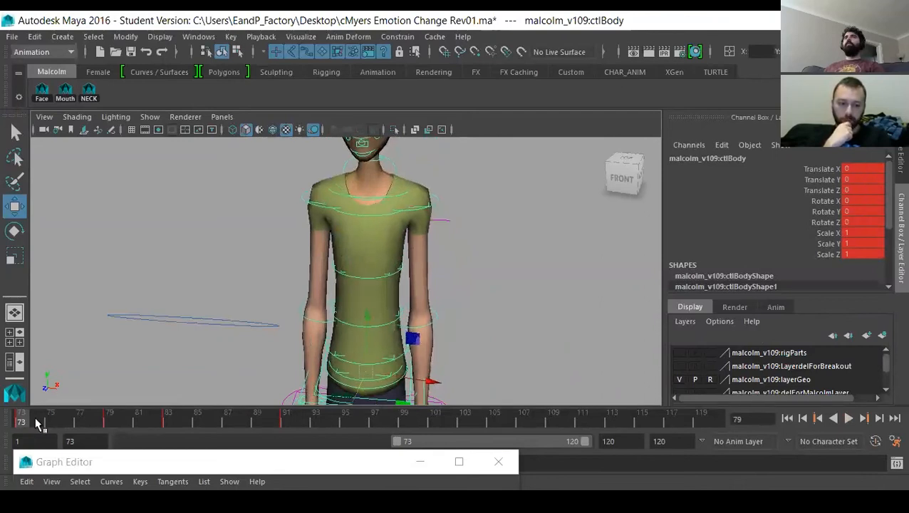
Replay and scrub the move between frames 73 and 92, and add a body control key at frame 87.
key(alt+v)
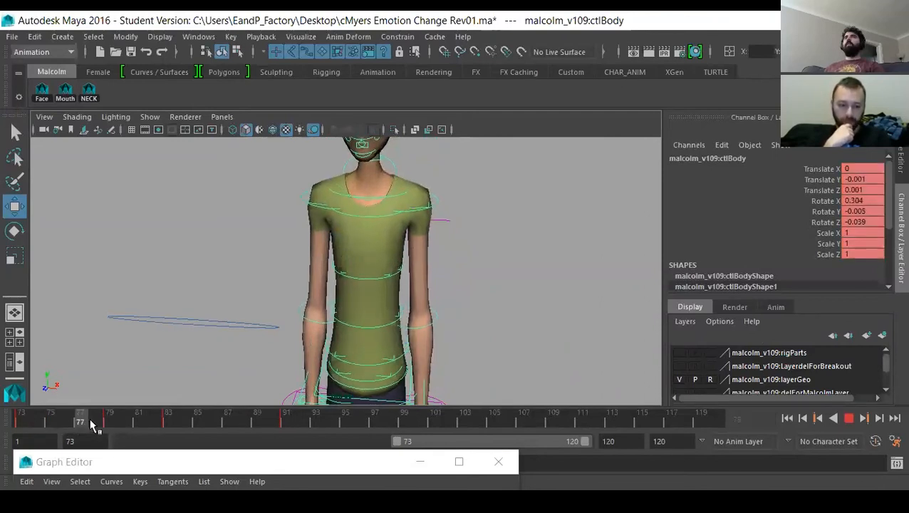
key(alt+v)
drag(171, 415, 286, 420)
click(158, 420)
drag(157, 417, 165, 419)
click(96, 417)
key(alt+v)
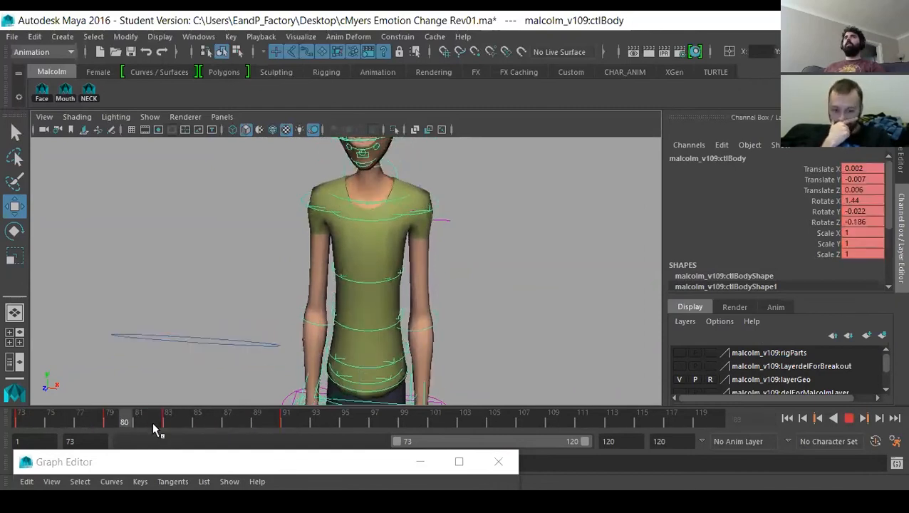
click(228, 421)
drag(228, 421, 301, 421)
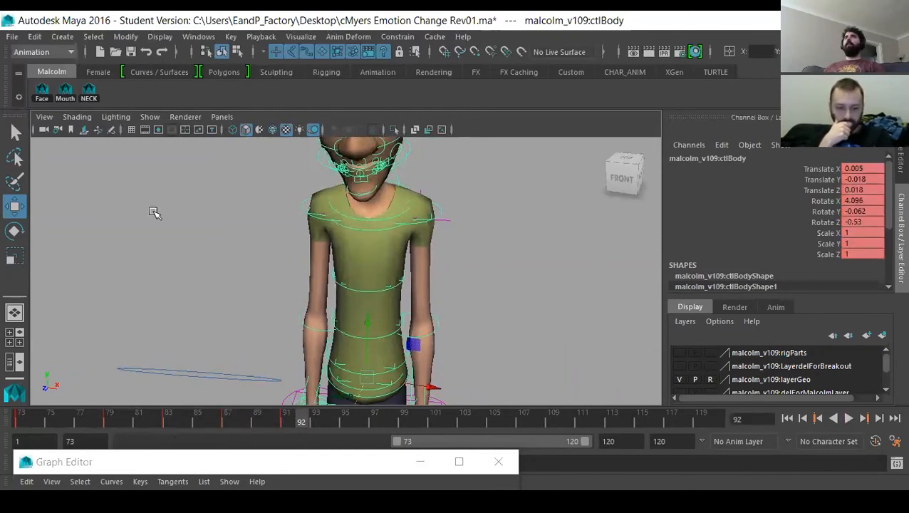
Look through ShotCam, widen the channel box area and play the shot from frame 73.
click(221, 117)
mouse_move(259, 129)
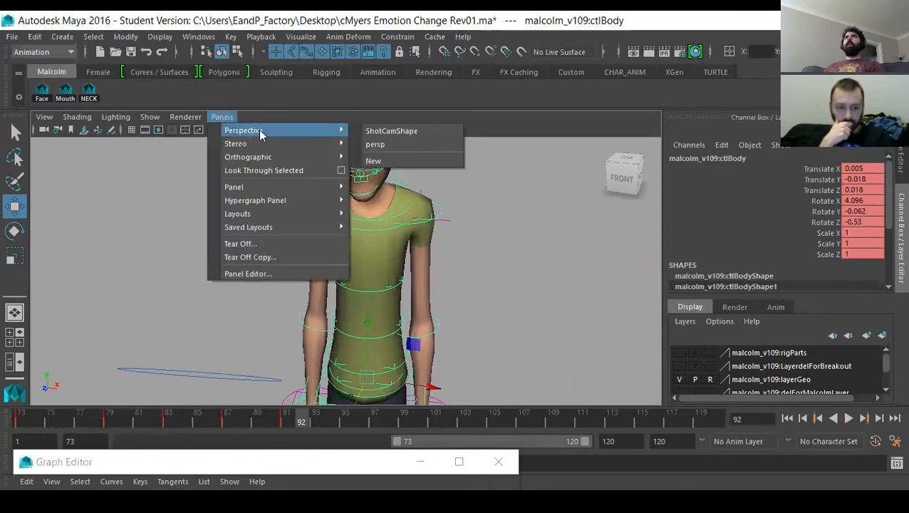
click(391, 131)
click(786, 418)
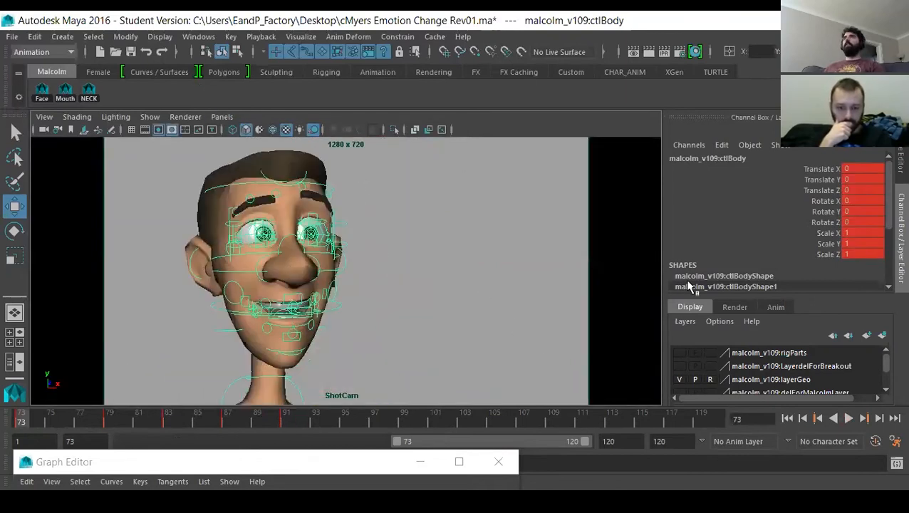
drag(661, 239, 639, 249)
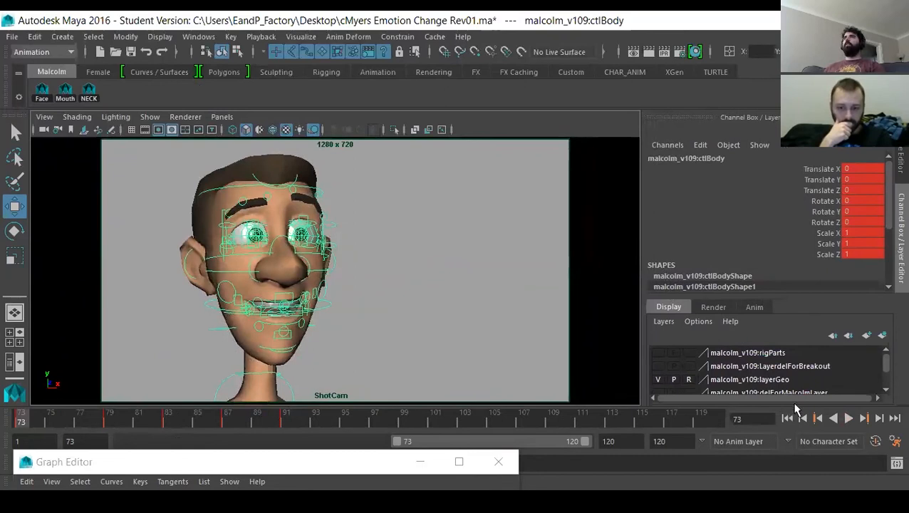
click(848, 418)
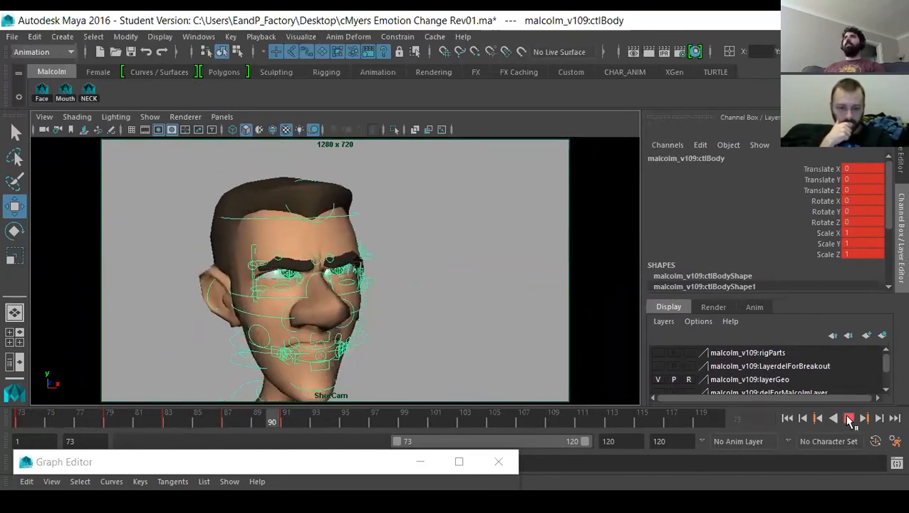
click(848, 418)
Scrub between frames 73 and 77 through ShotCam to examine the start of the expression change.
click(26, 419)
mouse_move(30, 421)
mouse_down()
mouse_move(104, 421)
mouse_move(22, 421)
mouse_up()
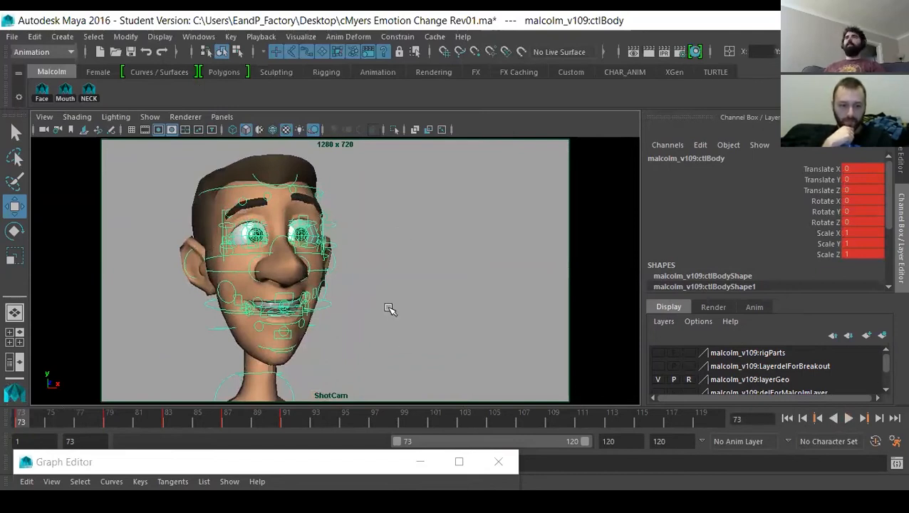
drag(24, 420, 70, 425)
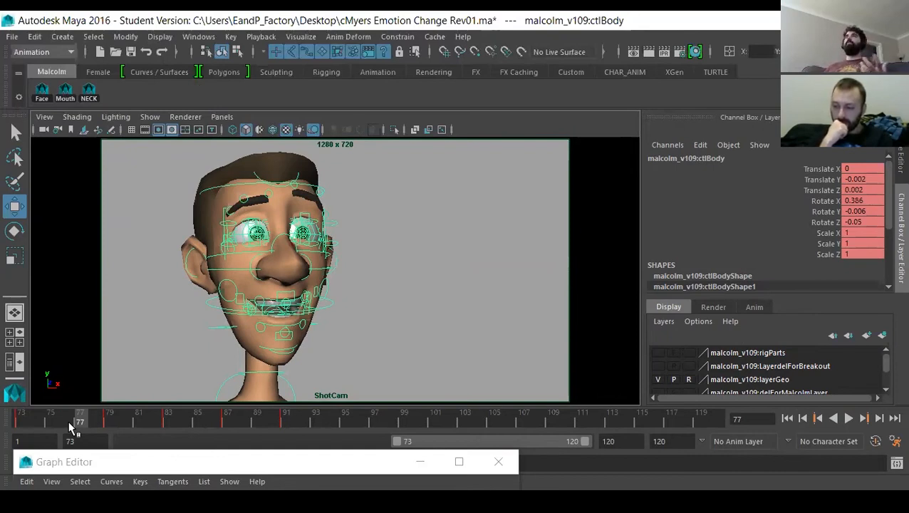
key(alt+v)
mouse_move(70, 414)
mouse_down()
mouse_move(349, 403)
mouse_move(6, 404)
mouse_up()
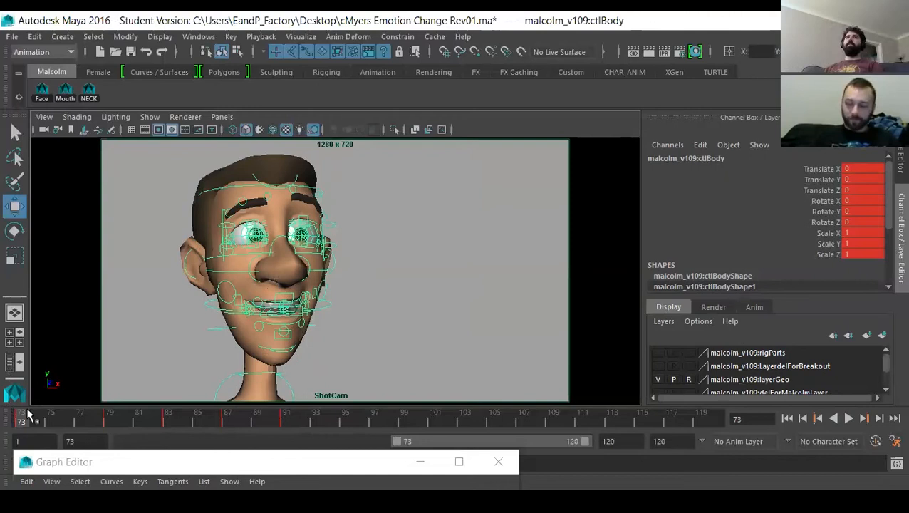
click(48, 418)
Switch to the persp camera and examine the head and torso from the side, returning to frame 73.
click(221, 117)
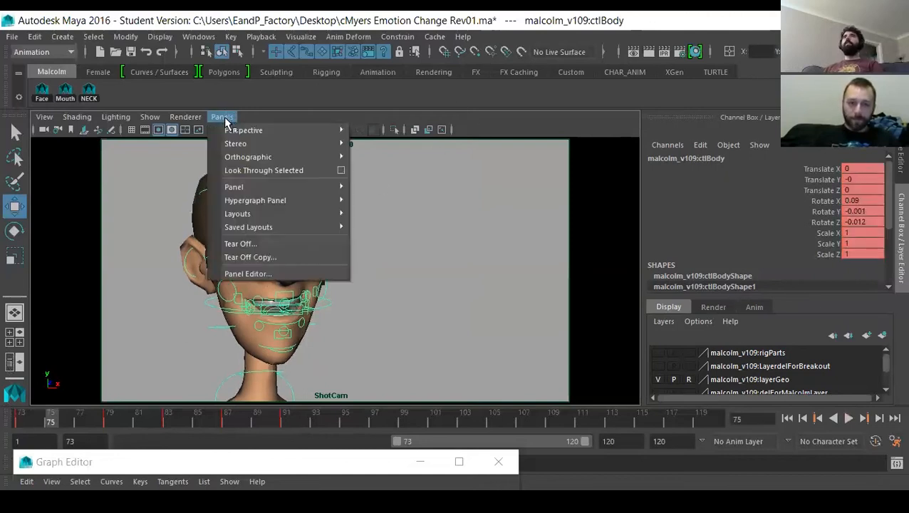
mouse_move(341, 127)
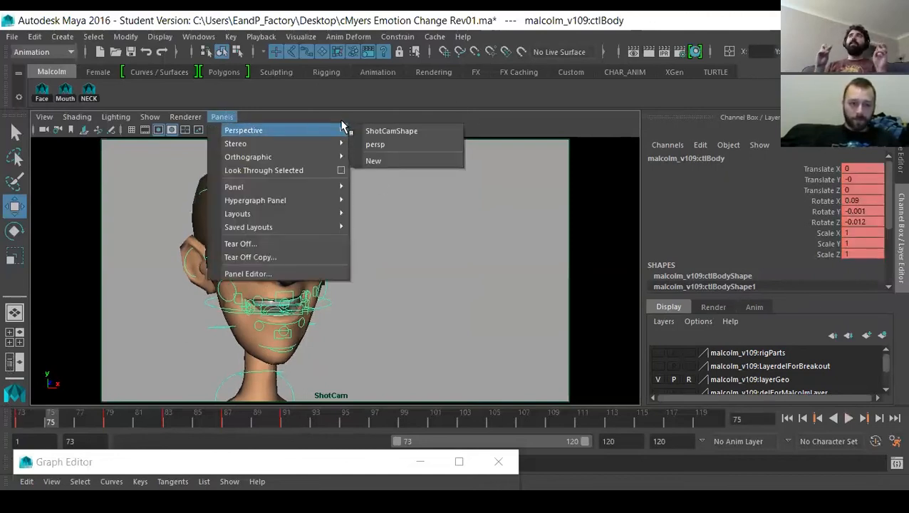
click(381, 145)
alt+middle_drag(450, 267, 475, 361)
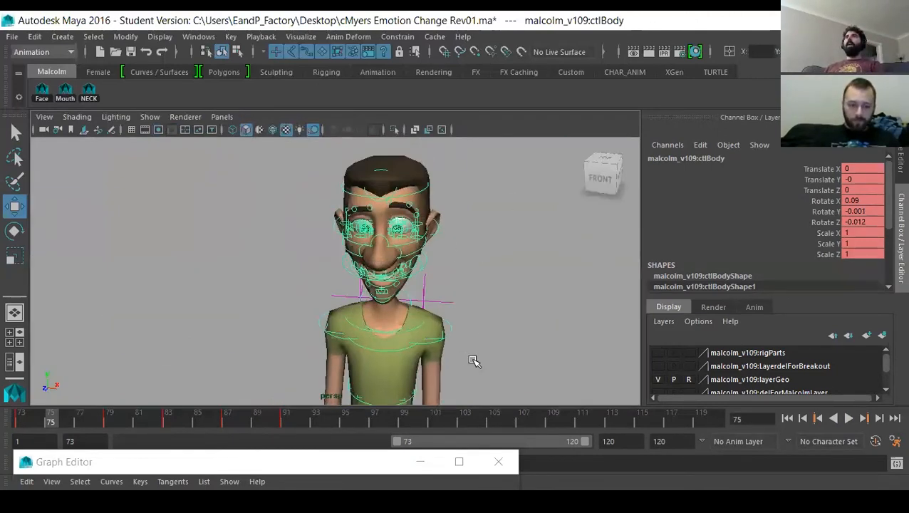
alt+drag(475, 361, 272, 280)
alt+middle_drag(335, 277, 401, 286)
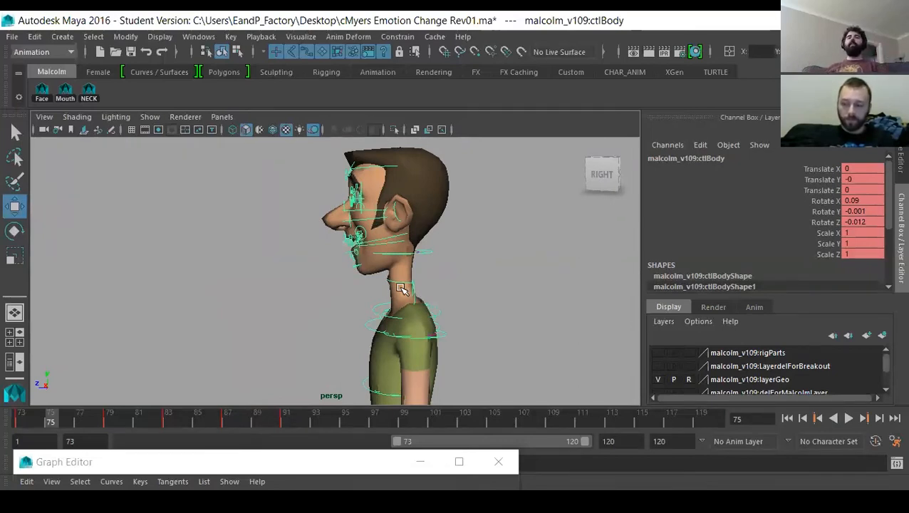
alt+drag(403, 216, 431, 283)
alt+middle_drag(431, 284, 373, 245)
alt+drag(371, 290, 329, 305)
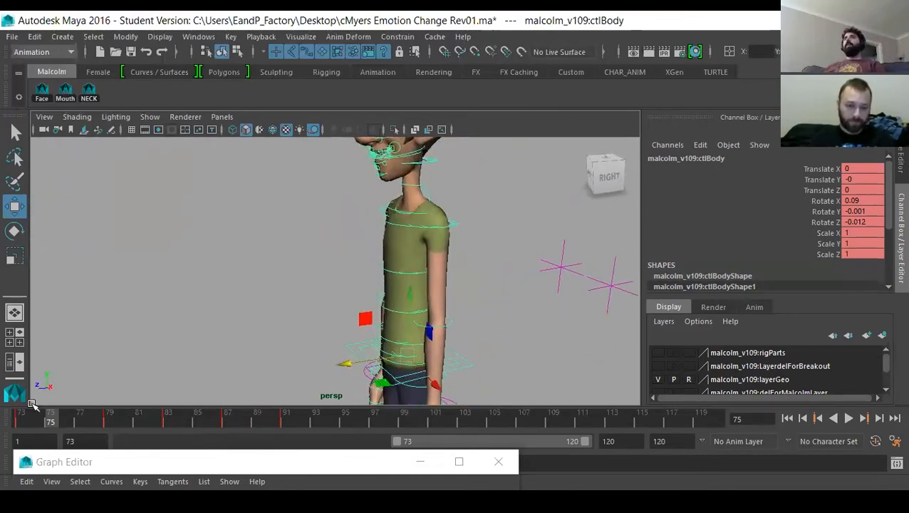
click(20, 422)
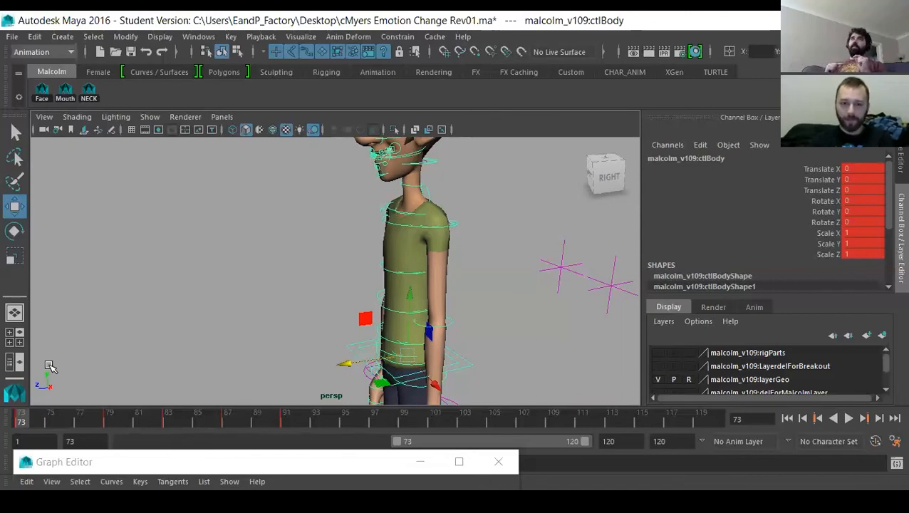
Check frame 73 through ShotCam, deselect the body control and return to the persp camera.
click(221, 116)
mouse_move(241, 132)
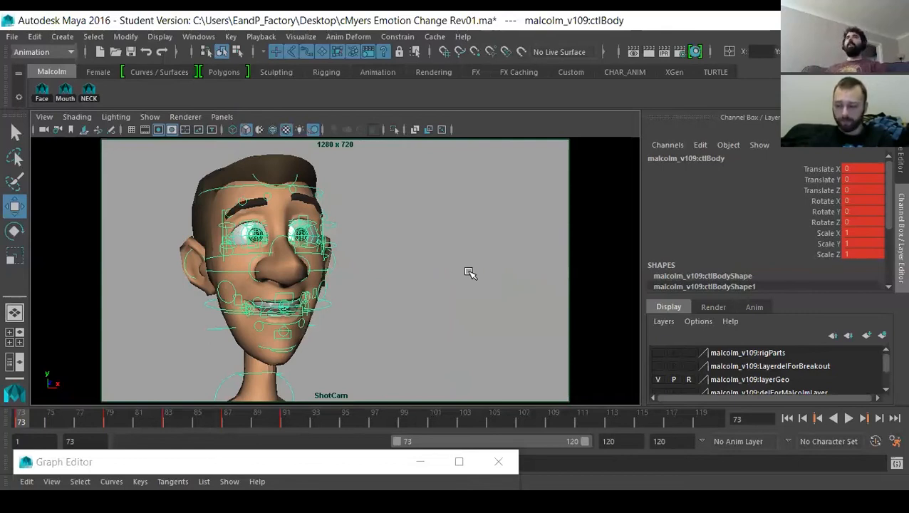
key(space)
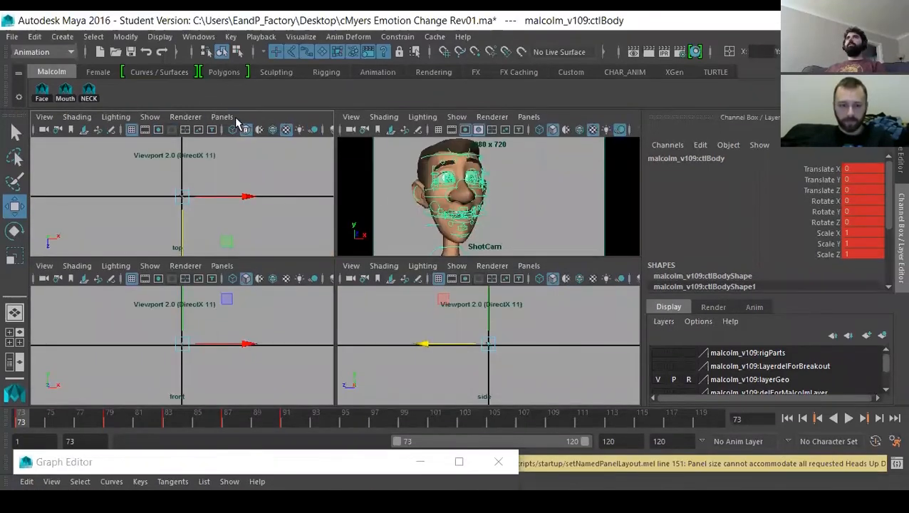
click(534, 211)
key(space)
click(222, 106)
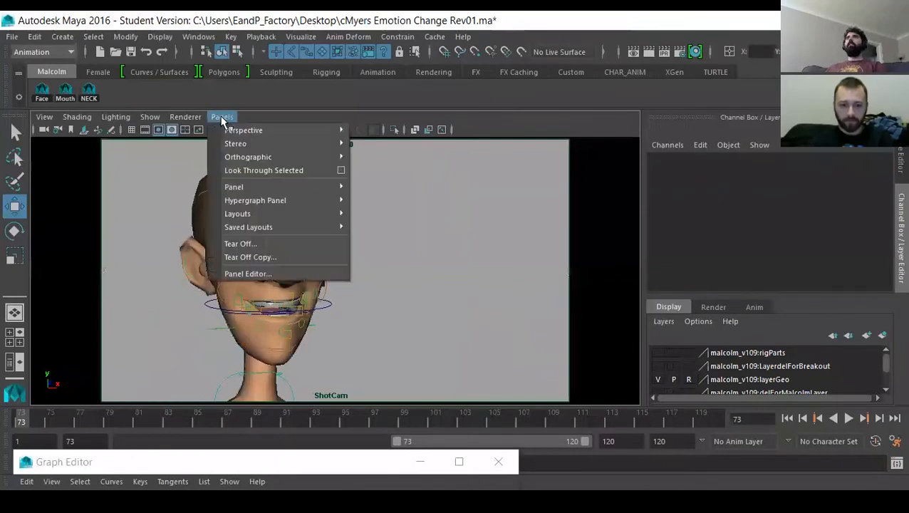
mouse_move(286, 122)
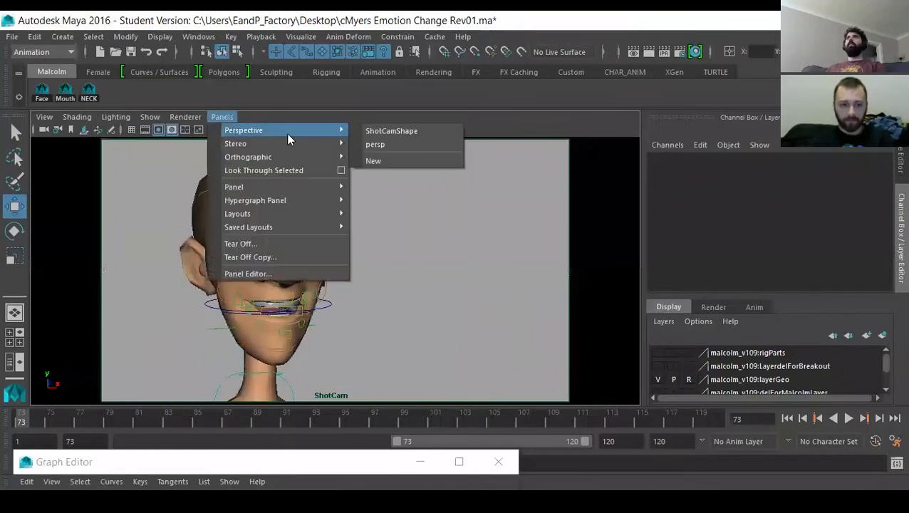
click(402, 145)
Examine the head and neck in side profile at frame 73.
alt+middle_drag(399, 191, 390, 286)
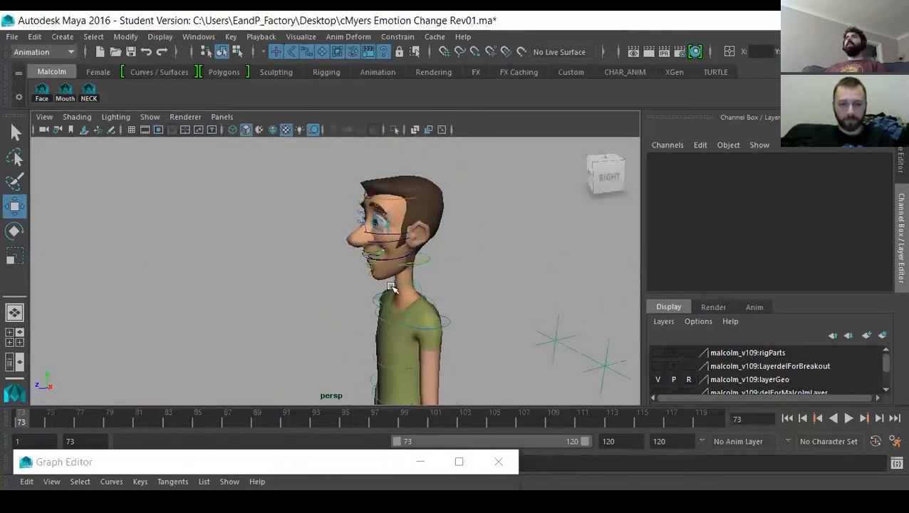
alt+right_drag(391, 287, 435, 299)
alt+middle_drag(436, 298, 425, 319)
alt+drag(425, 320, 355, 308)
drag(27, 417, 5, 403)
alt+drag(329, 349, 328, 326)
alt+middle_drag(363, 235, 339, 294)
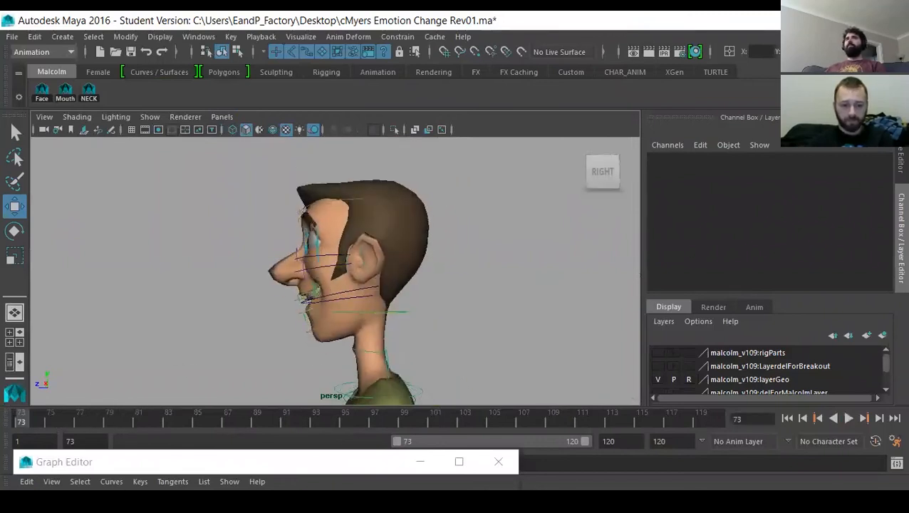
mouse_move(21, 419)
mouse_down()
mouse_move(90, 419)
mouse_move(18, 419)
mouse_up()
alt+middle_drag(453, 369, 454, 347)
alt+right_drag(420, 360, 339, 371)
alt+drag(410, 305, 412, 312)
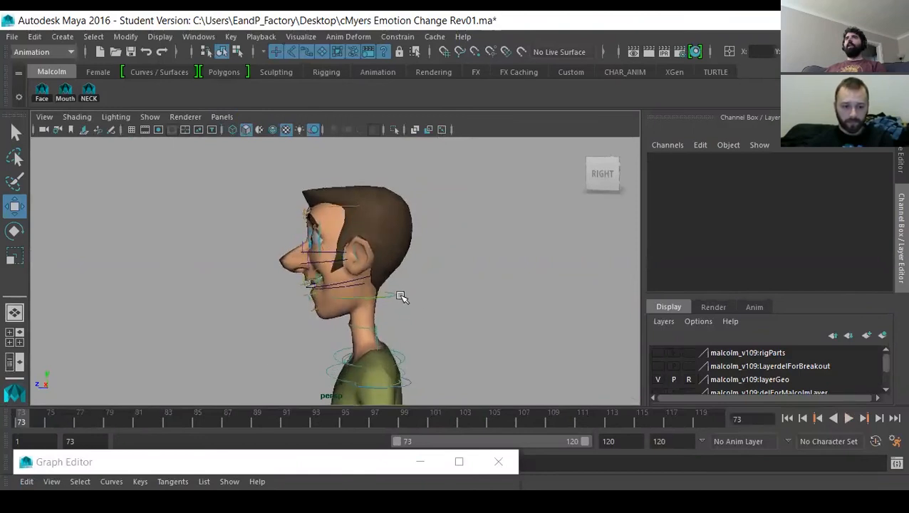
Select the head control, inspect its rotation at frame 78, set a key and scrub to about frame 84.
click(398, 293)
drag(28, 423, 95, 420)
key(e)
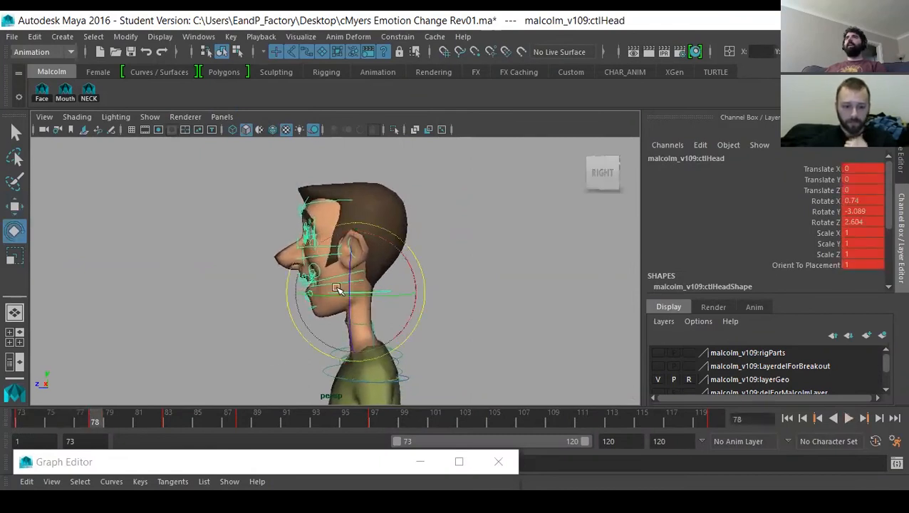
alt+drag(382, 243, 47, 344)
key(s)
drag(27, 425, 190, 422)
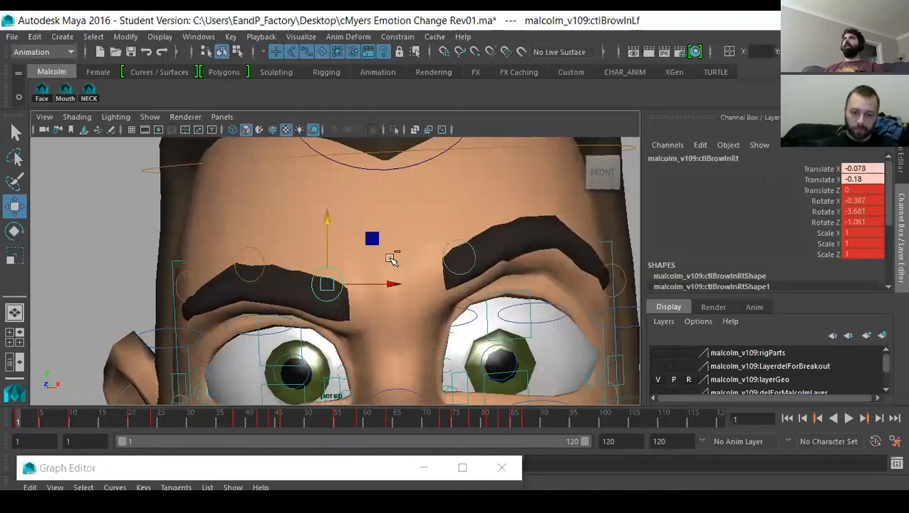
Undo the recent moves of the inner eyebrow controls at frame 1.
key(ctrl+z)
key(ctrl+z)
key(ctrl+z)
key(ctrl+z)
key(ctrl+z)
key(ctrl+z)
key(ctrl+z)
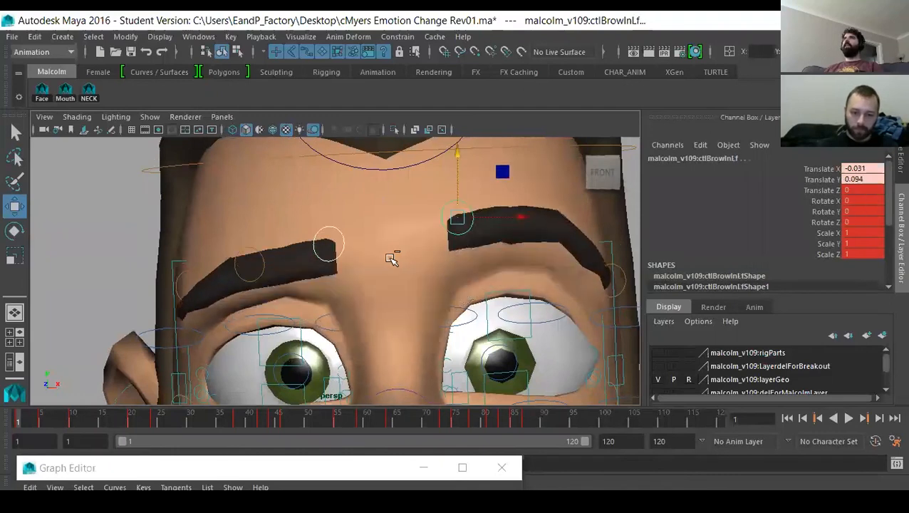
Undo the remaining eyebrow control edits at frame 1, back to the selection of the right middle eyebrow control.
key(ctrl+z)
key(ctrl+z)
key(ctrl+z)
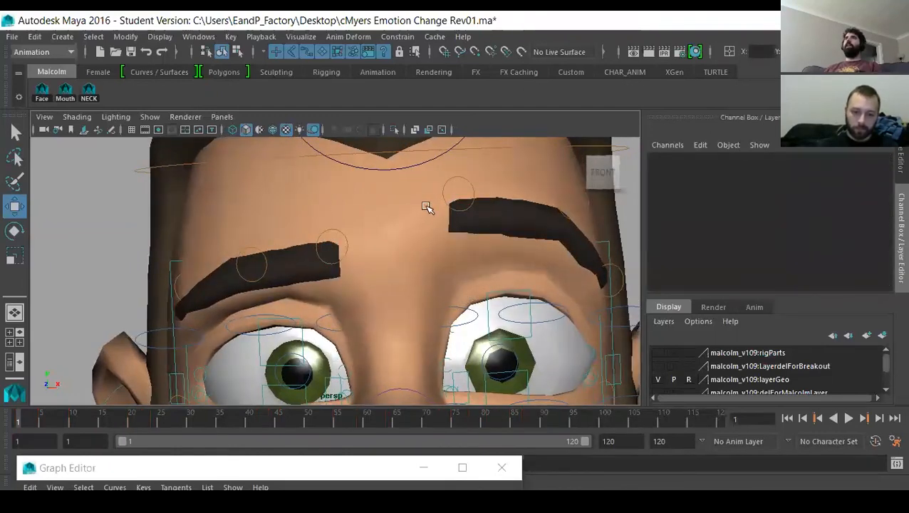
key(ctrl+z)
key(ctrl+z)
key(ctrl+z)
key(ctrl+z)
key(ctrl+z)
key(ctrl+z)
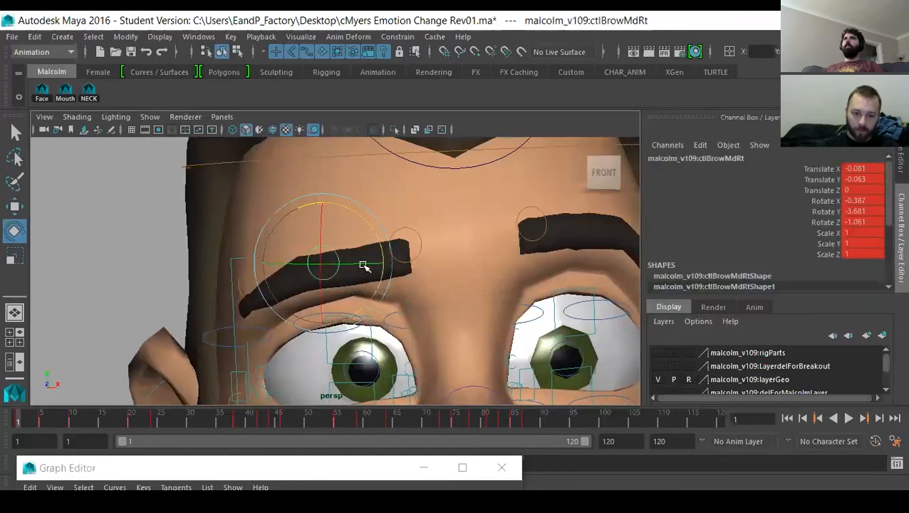
Try rotating the right inner eyebrow control to about -8.241, -9.024, -30.359 in X, Y and Z, then deselect it.
drag(374, 293, 430, 294)
click(455, 262)
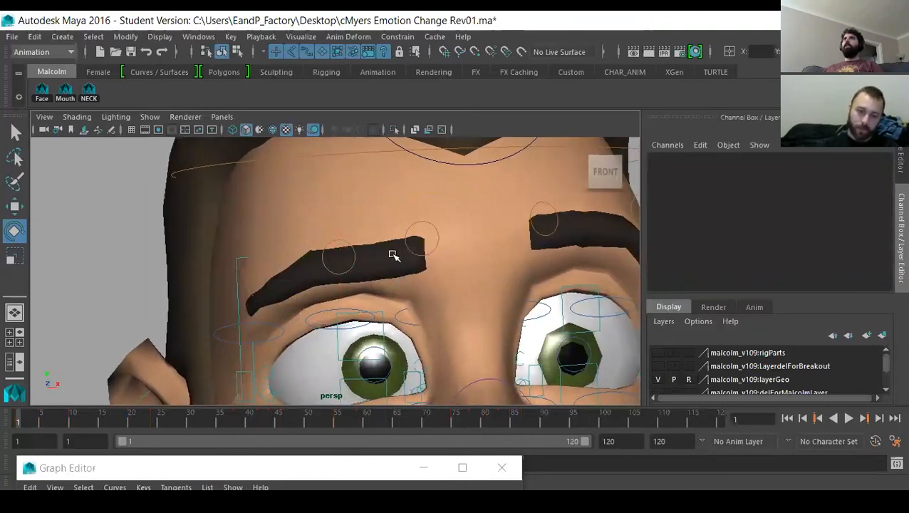
mouse_move(460, 273)
alt+mouse_down()
mouse_move(426, 241)
mouse_move(431, 281)
mouse_move(465, 266)
alt+mouse_up()
click(428, 242)
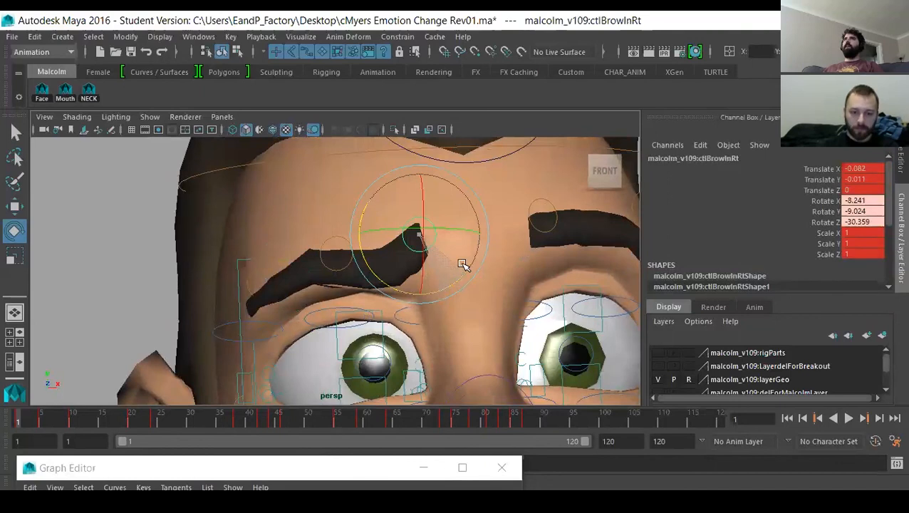
click(301, 192)
Try rotating the right middle eyebrow control to about 9.057, -6.808, 31.657 in X, Y and Z, then deselect it.
click(327, 240)
drag(389, 282, 360, 306)
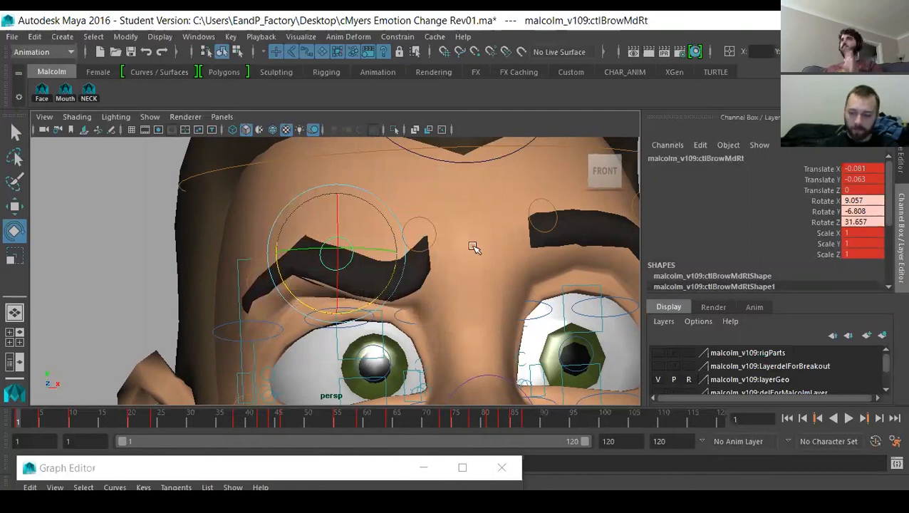
click(236, 289)
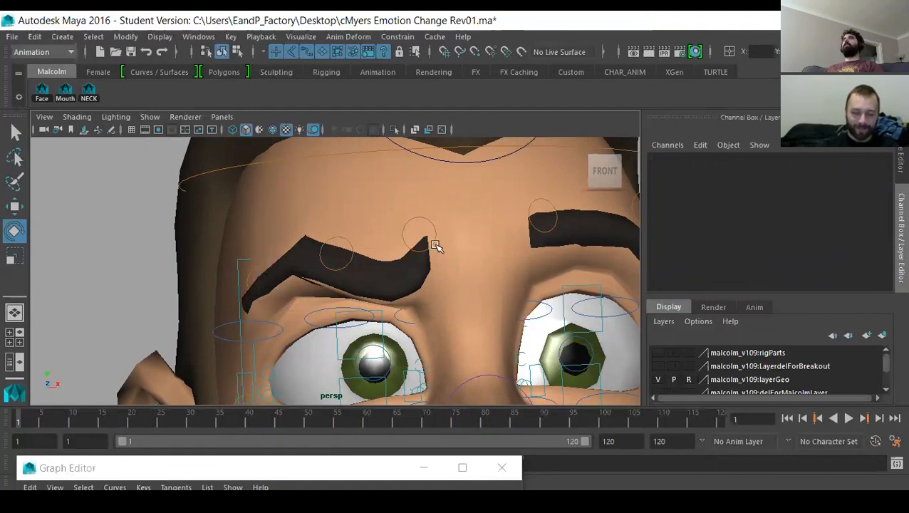
Undo the trial rotations of the right inner and middle eyebrow controls.
key(ctrl+z)
key(ctrl+z)
key(ctrl+z)
key(ctrl+z)
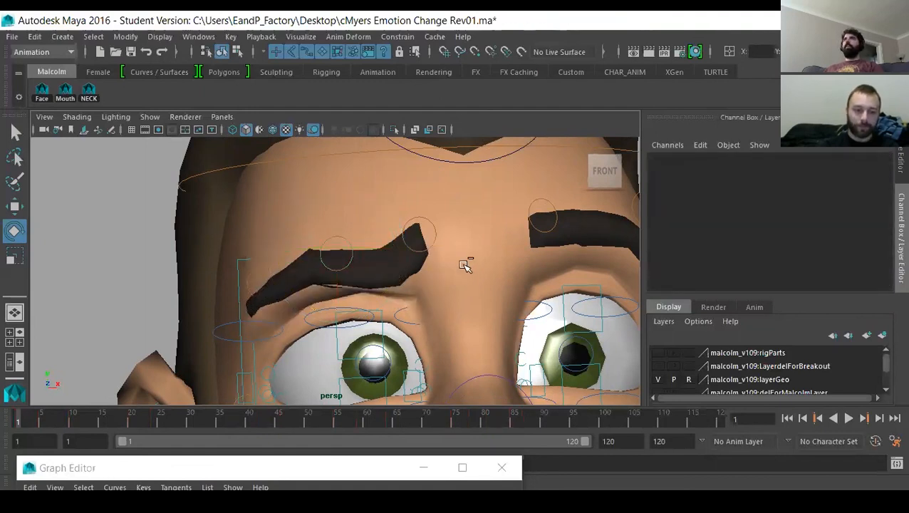
key(ctrl+z)
Select the left middle eyebrow control at frame 1.
alt+drag(418, 298, 433, 310)
alt+middle_drag(433, 310, 370, 326)
click(520, 249)
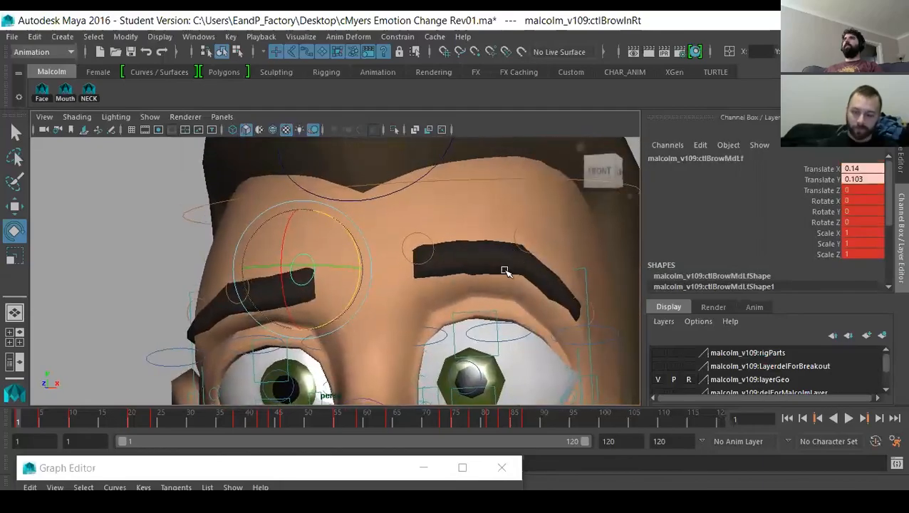